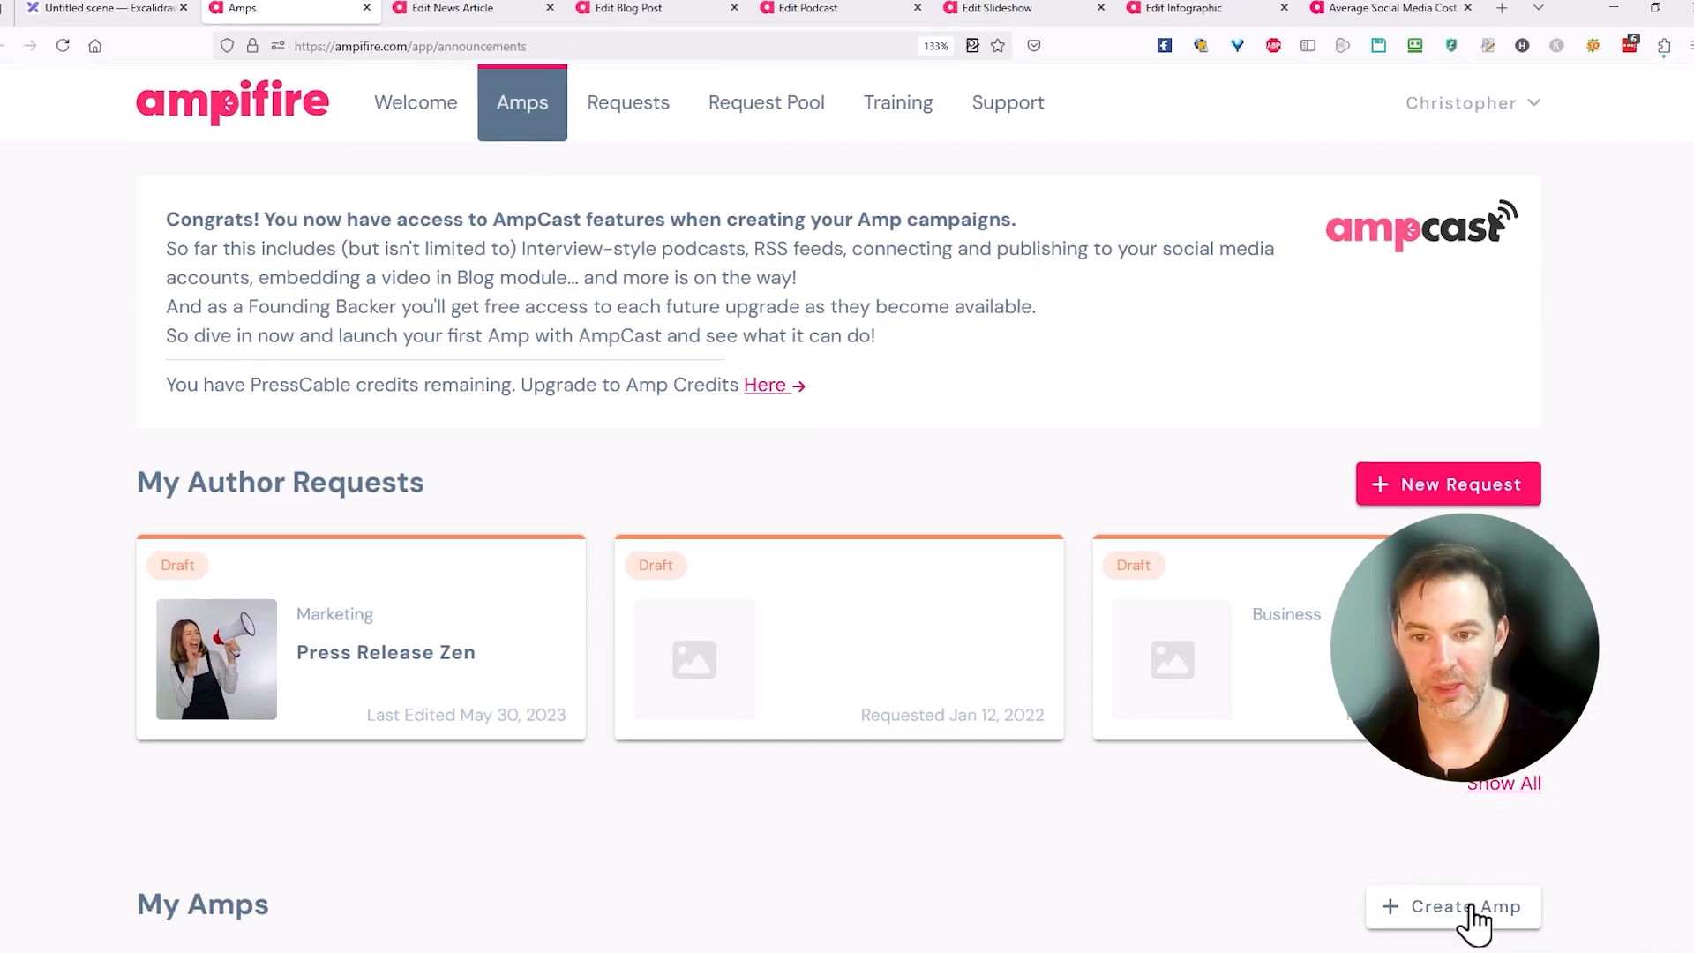
# - Start a new Amp and set its category to Marketing
pyautogui.click(1456, 911)
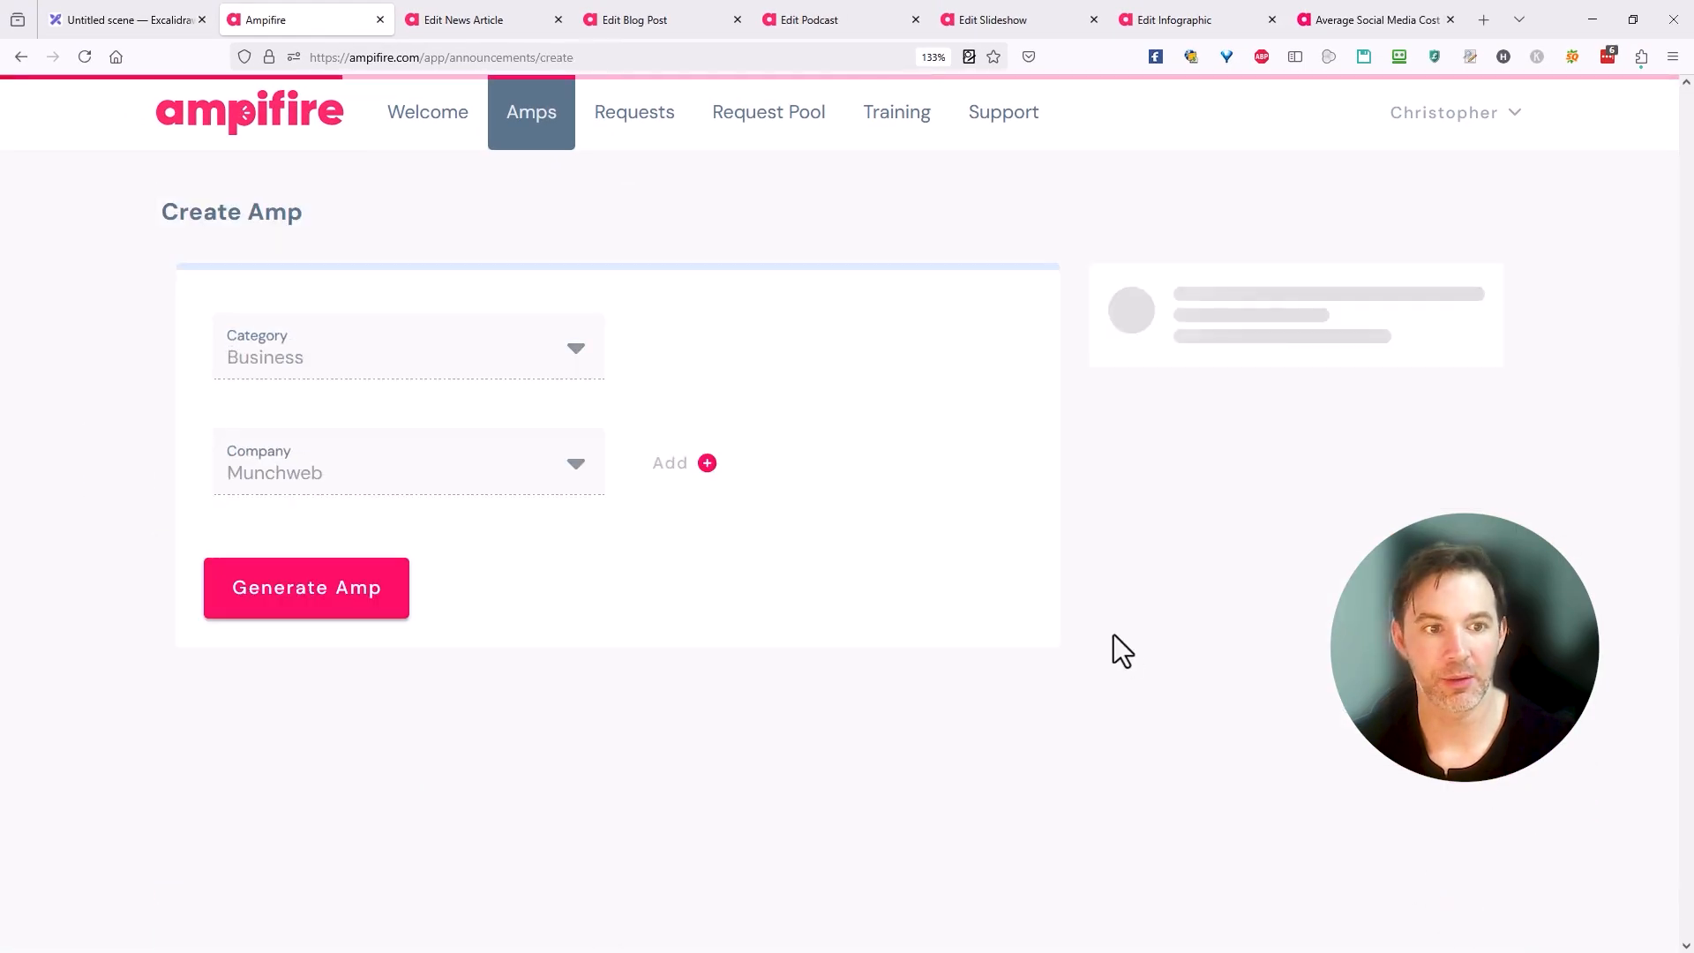
pyautogui.click(578, 300)
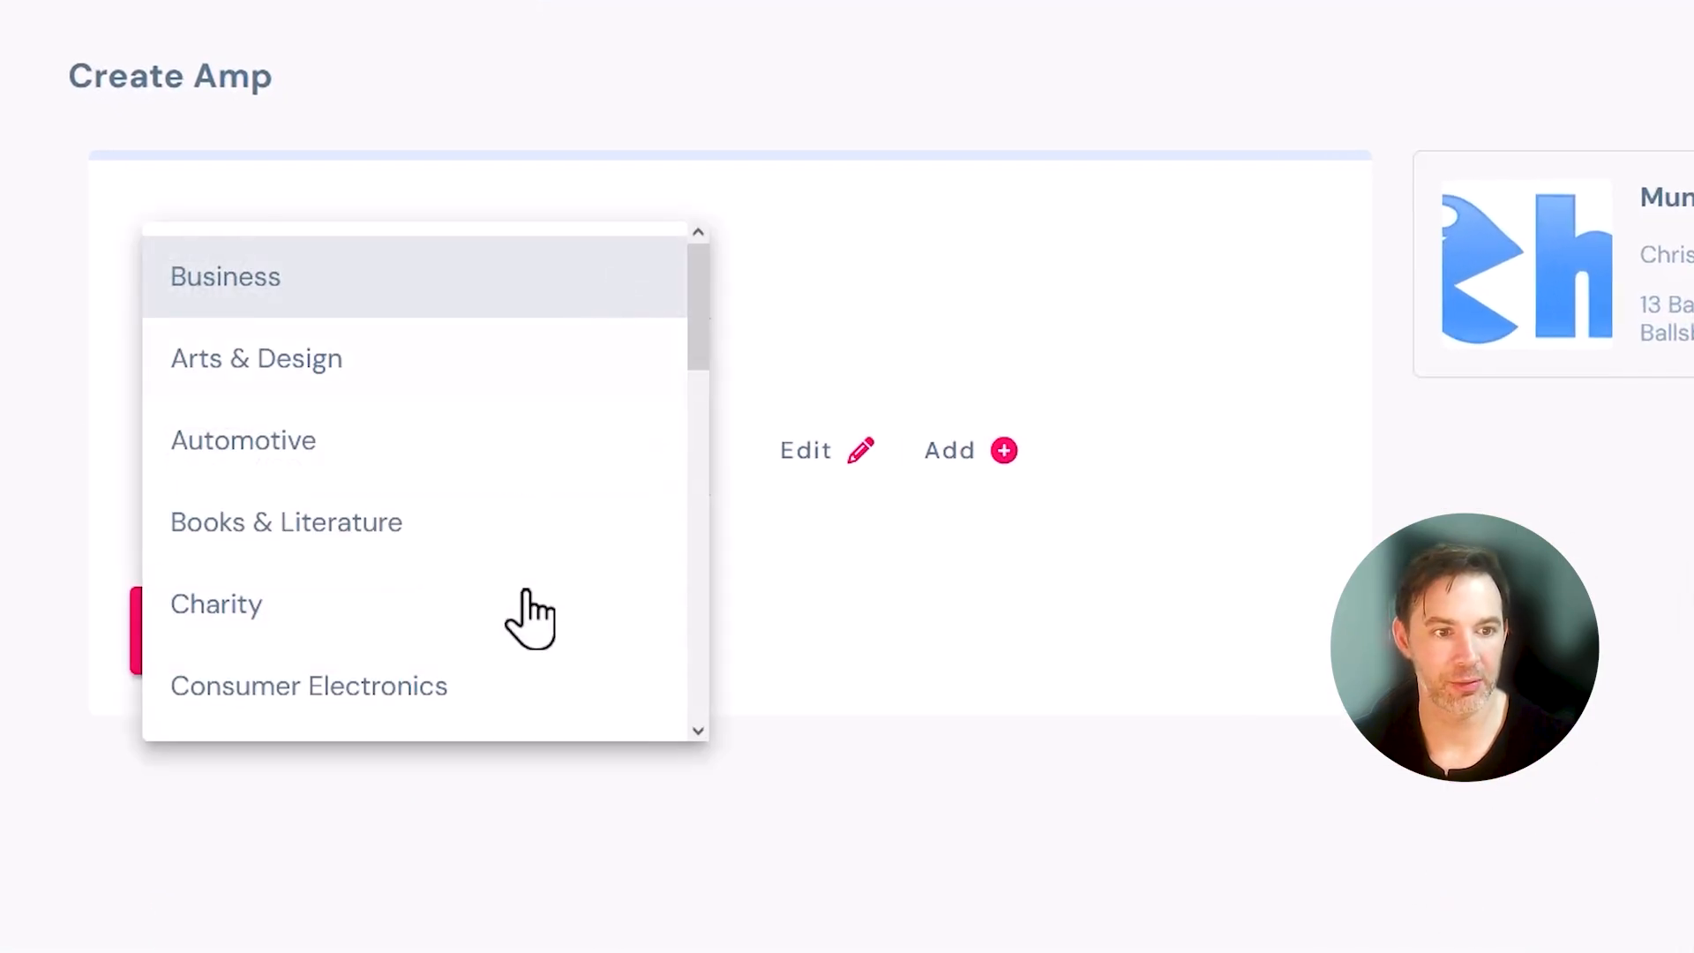
pyautogui.scroll(-5, 524, 572)
pyautogui.scroll(-5, 533, 565)
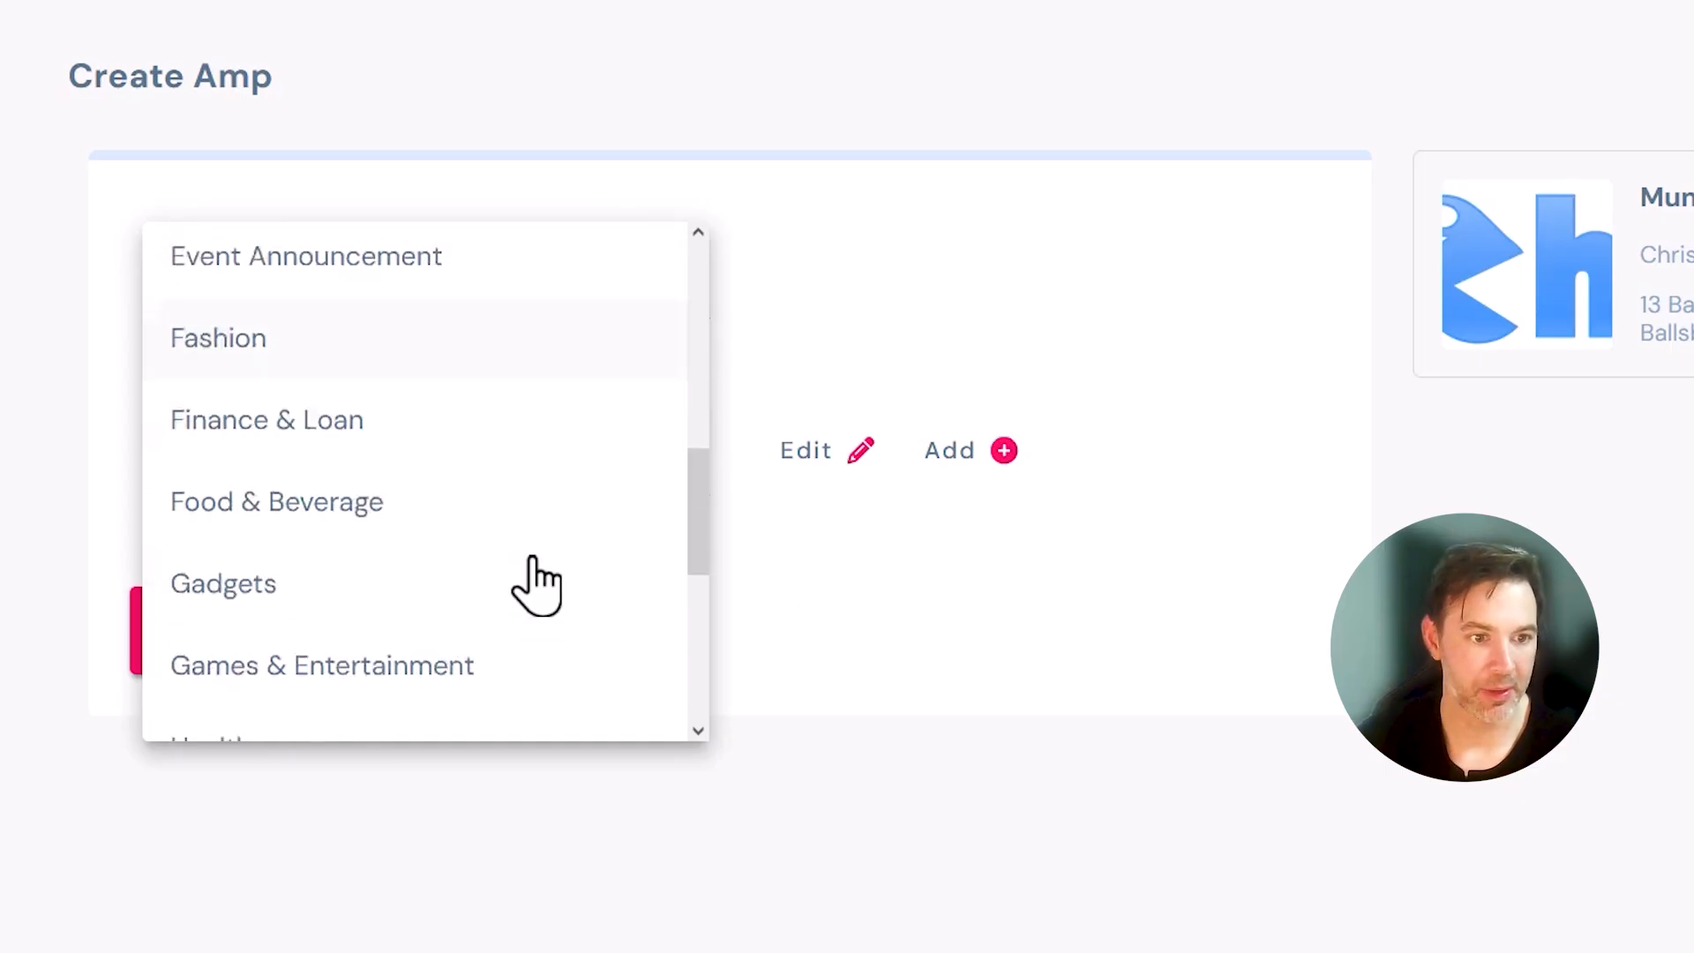
pyautogui.scroll(-3, 533, 564)
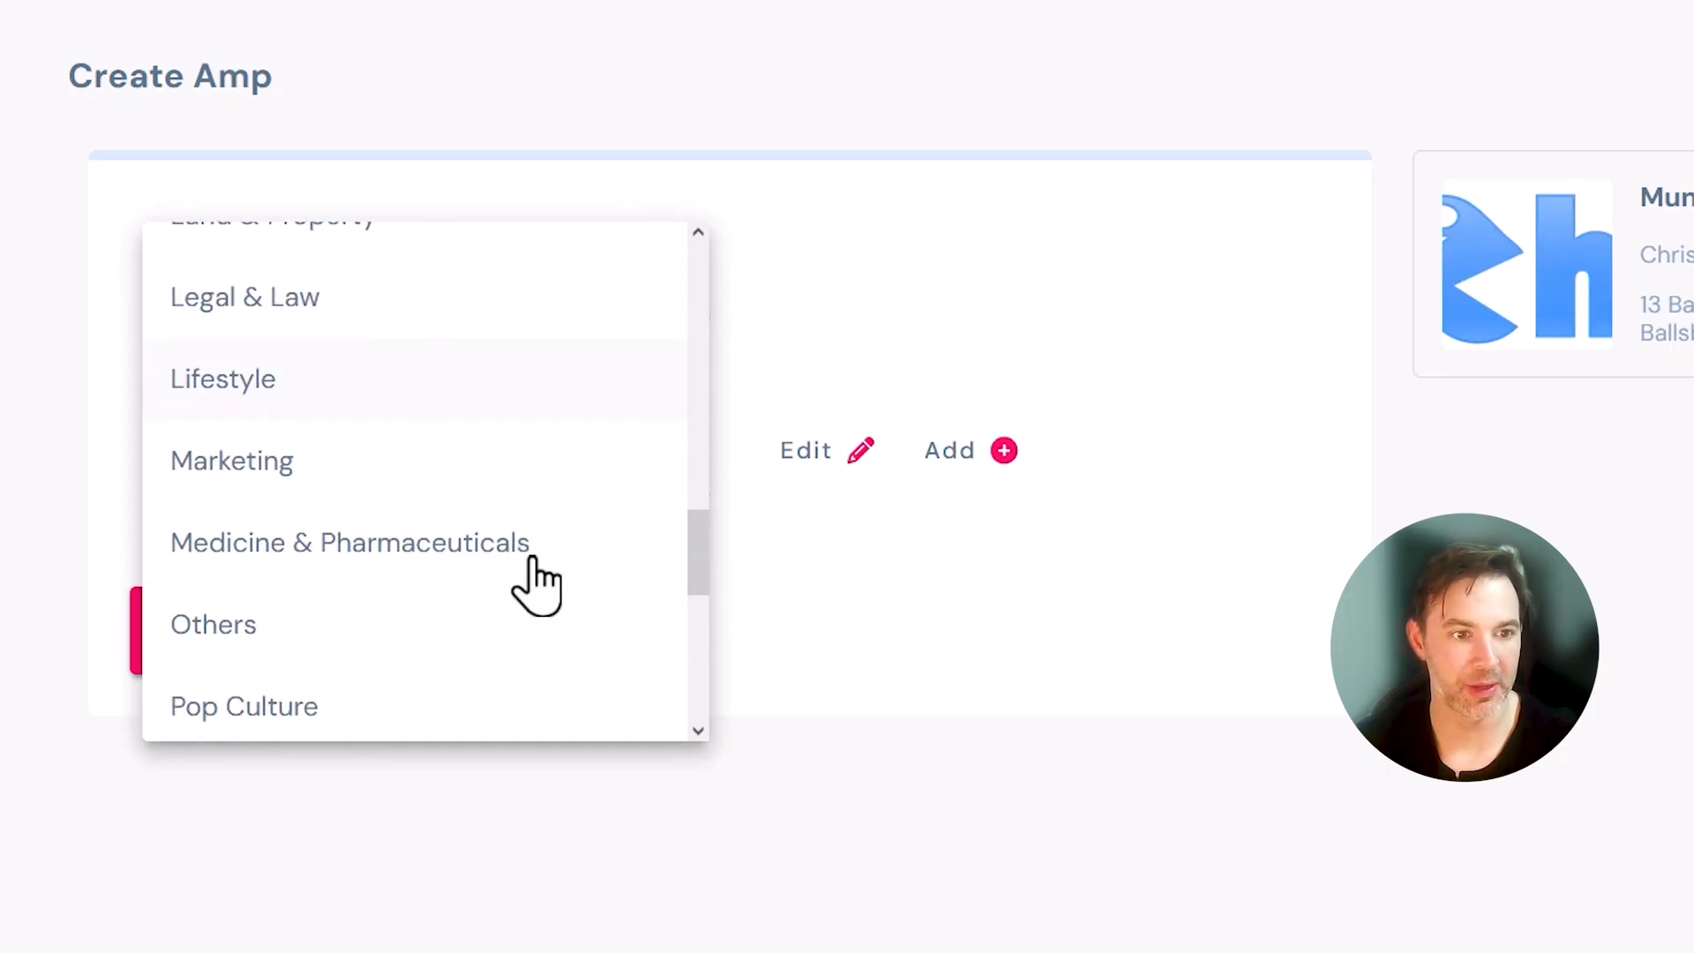
pyautogui.click(455, 481)
# - Choose AmpCast as the company and generate the Amp
pyautogui.click(655, 466)
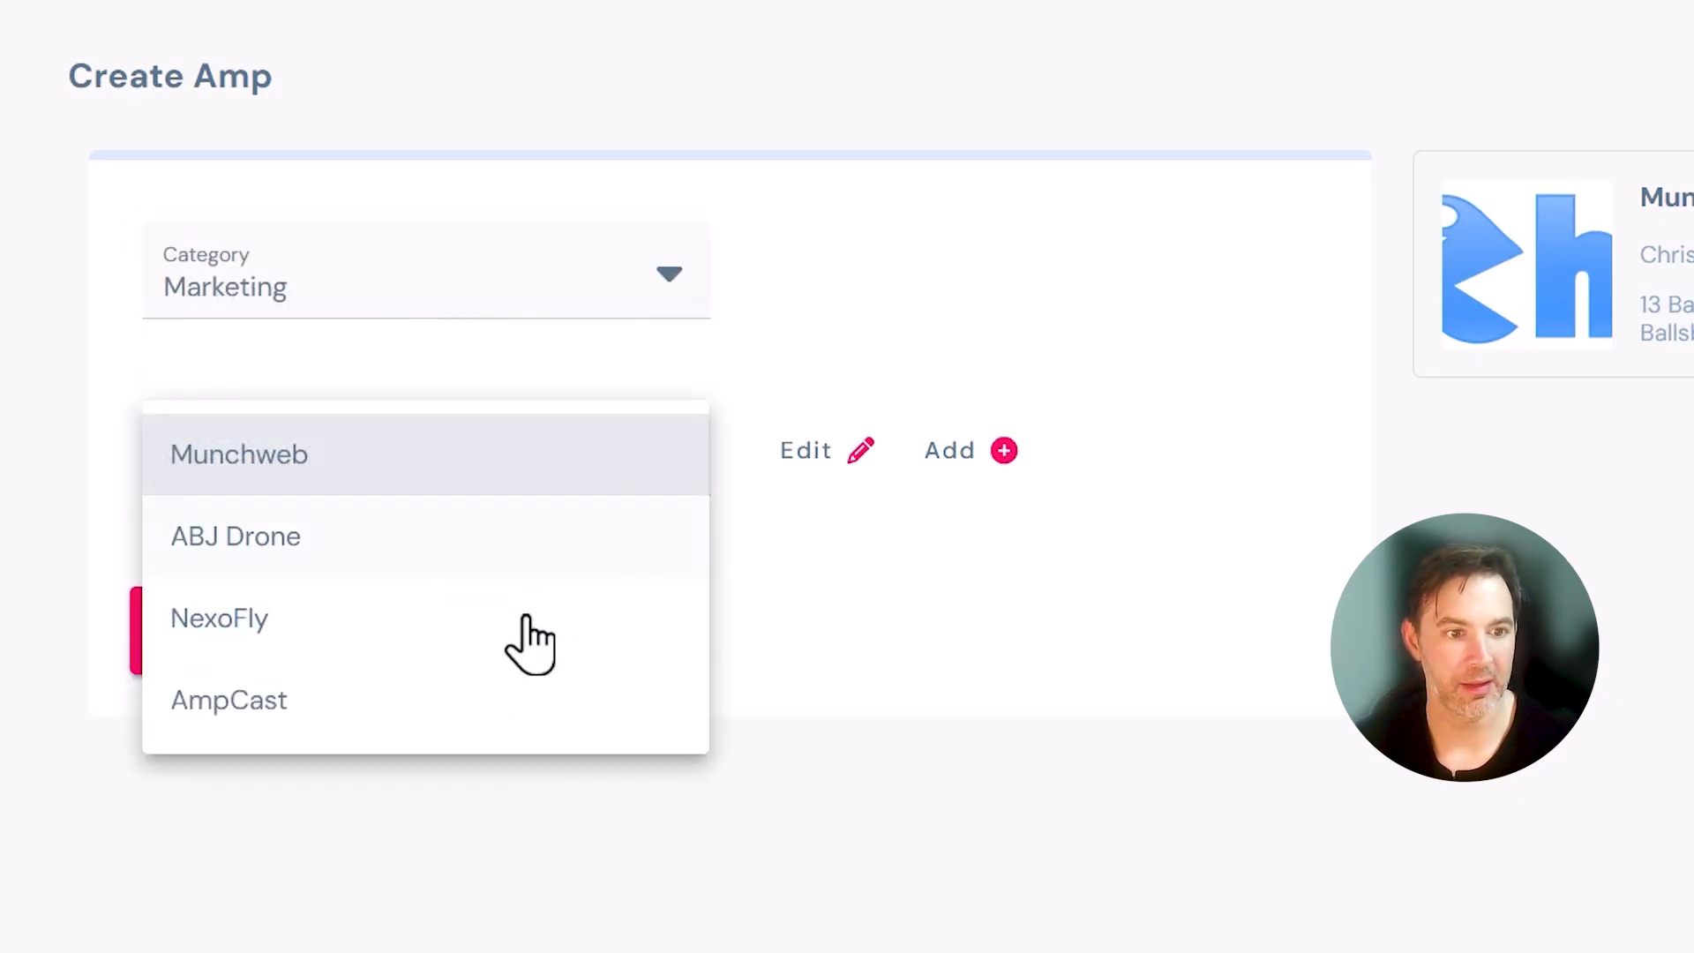
pyautogui.click(517, 719)
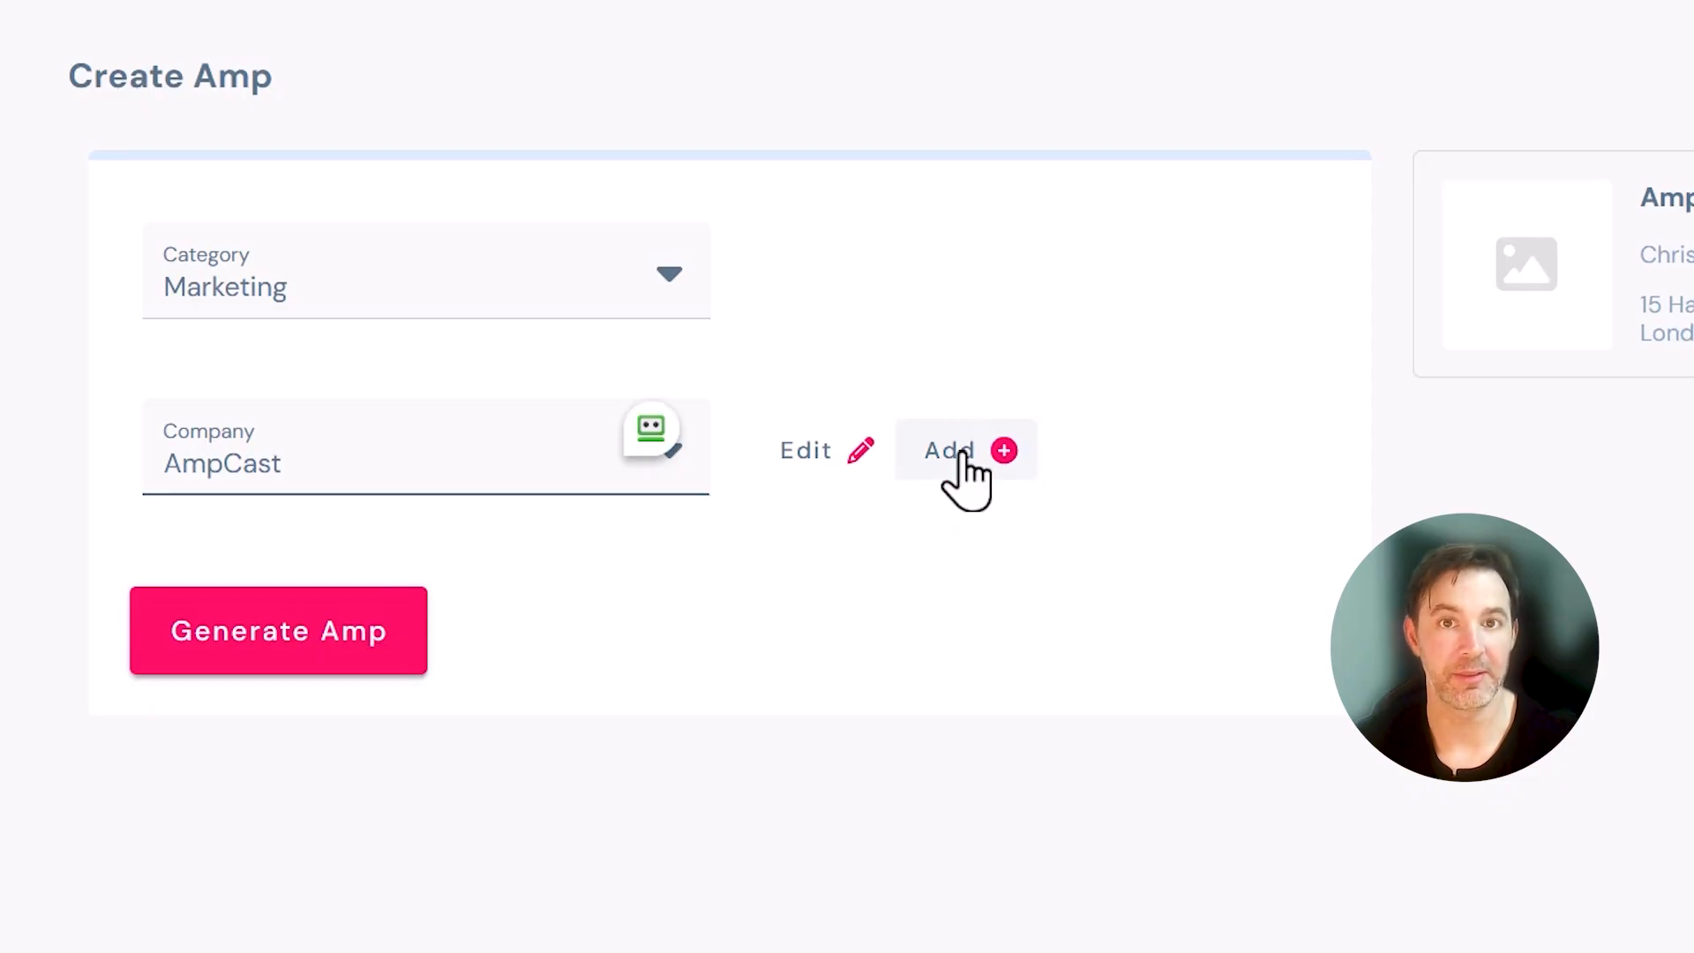
pyautogui.click(331, 658)
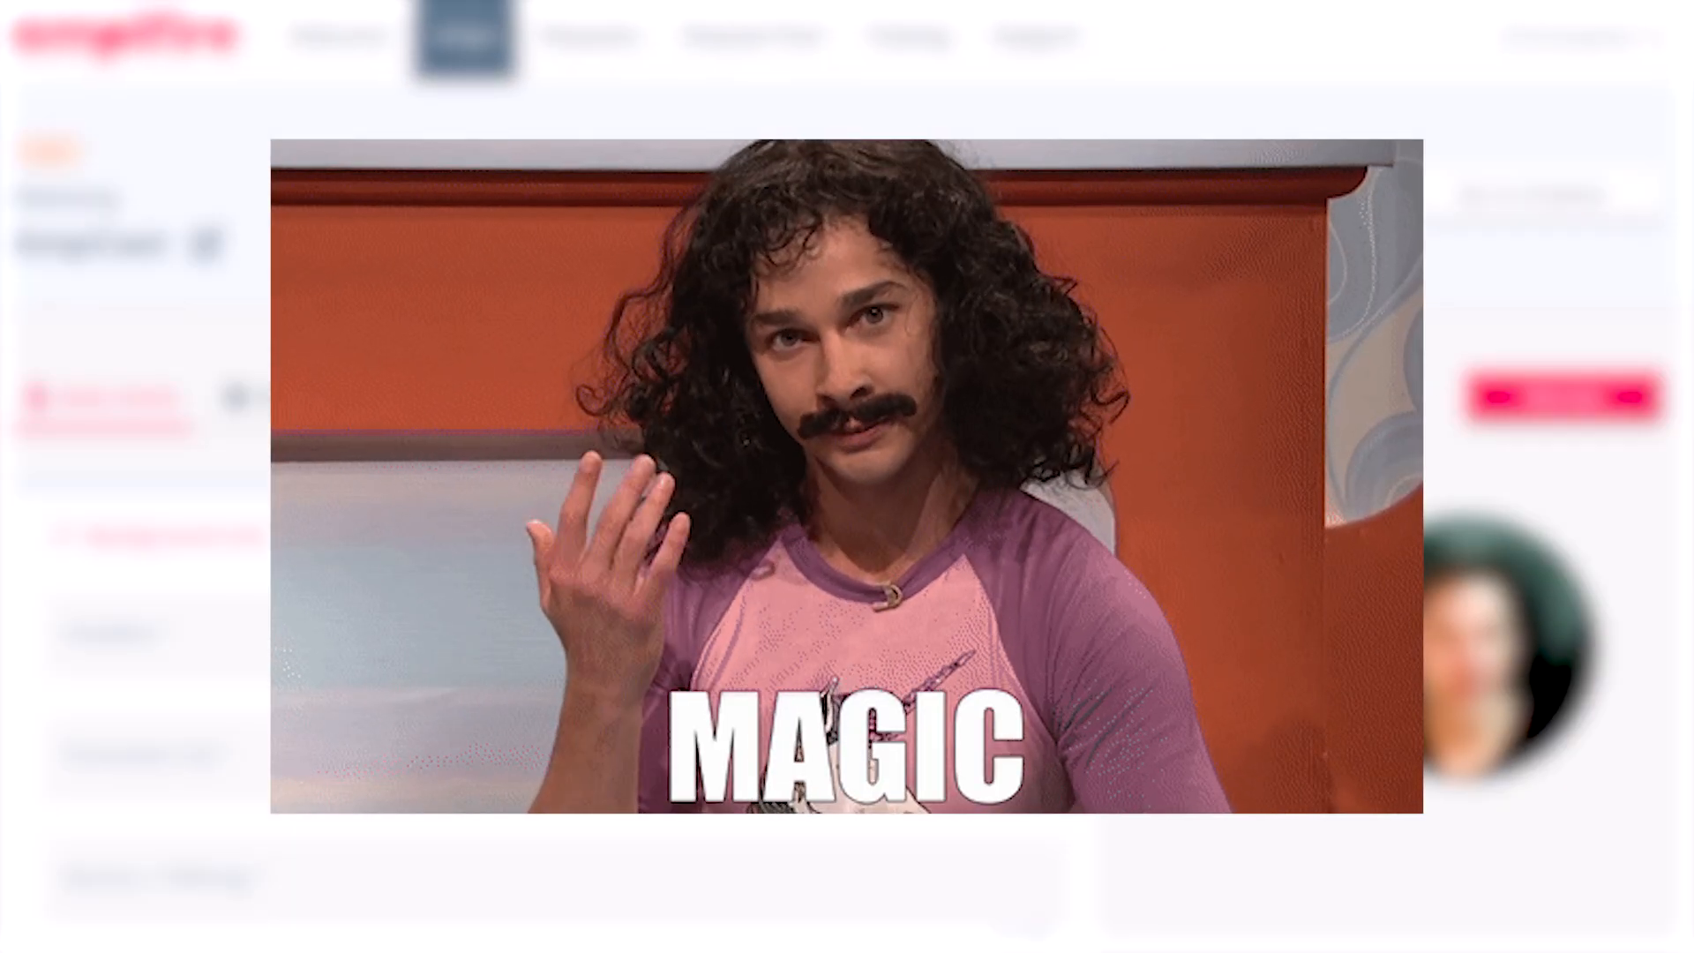
# - Look over the empty Background Info fields of the news article, from the headline to the company description
pyautogui.scroll(-3, 1121, 539)
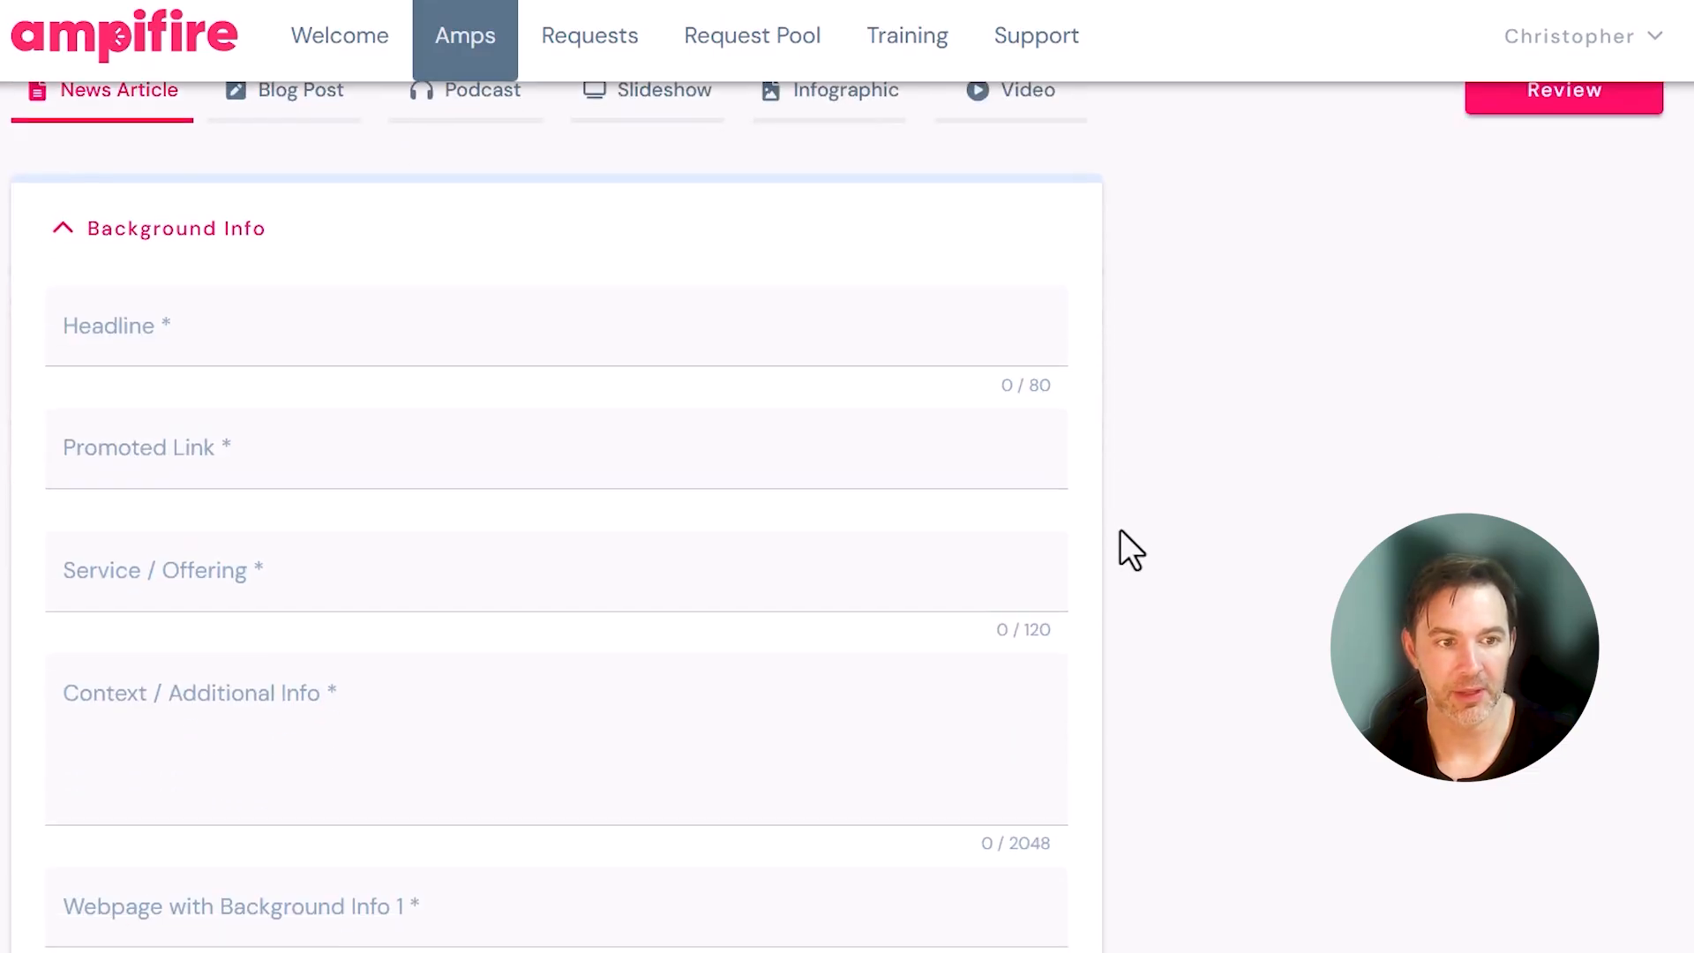
pyautogui.scroll(-1, 1197, 450)
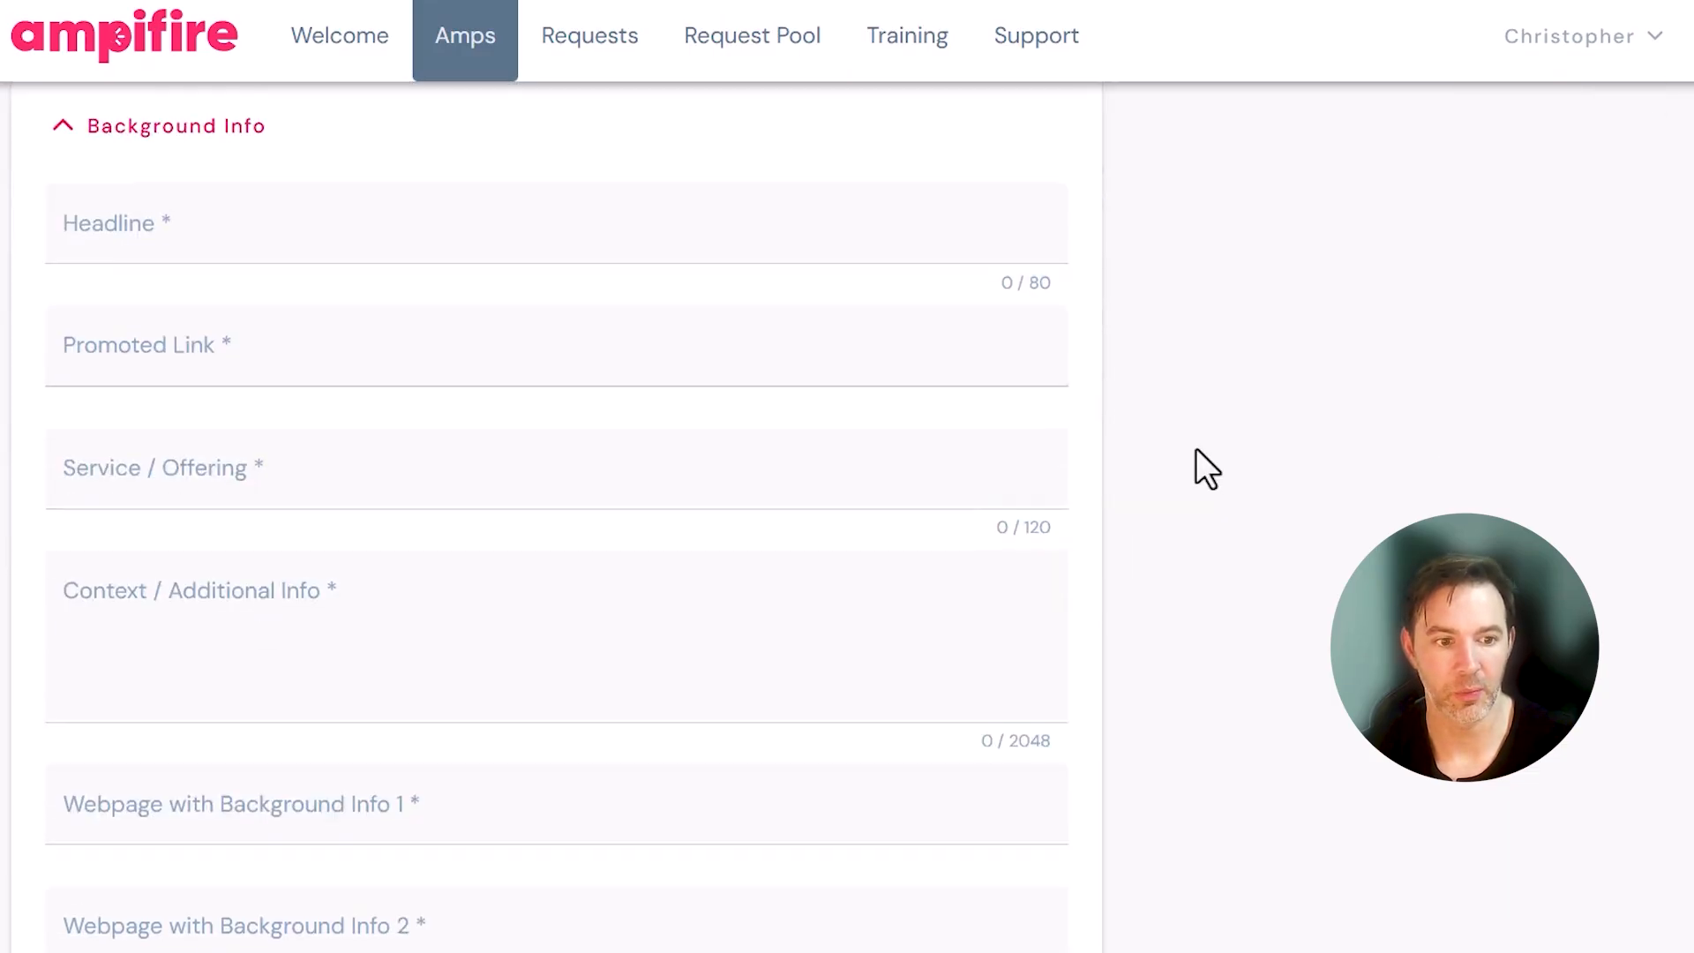
pyautogui.scroll(1, 1196, 450)
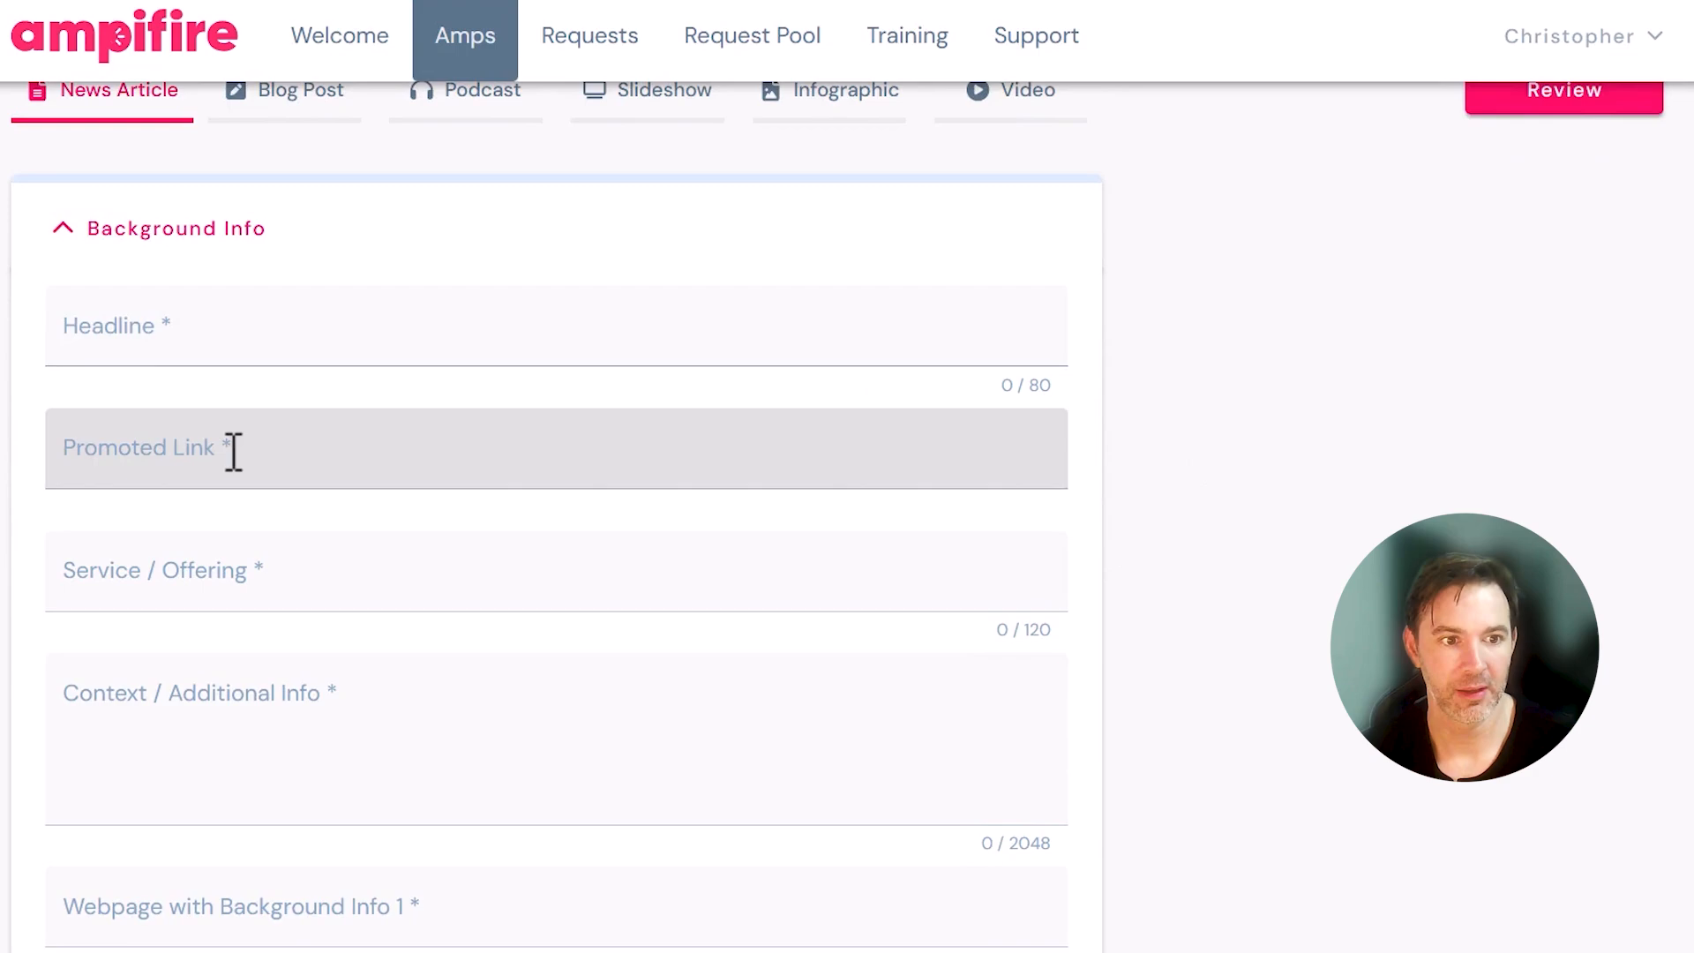
pyautogui.scroll(-2, 247, 423)
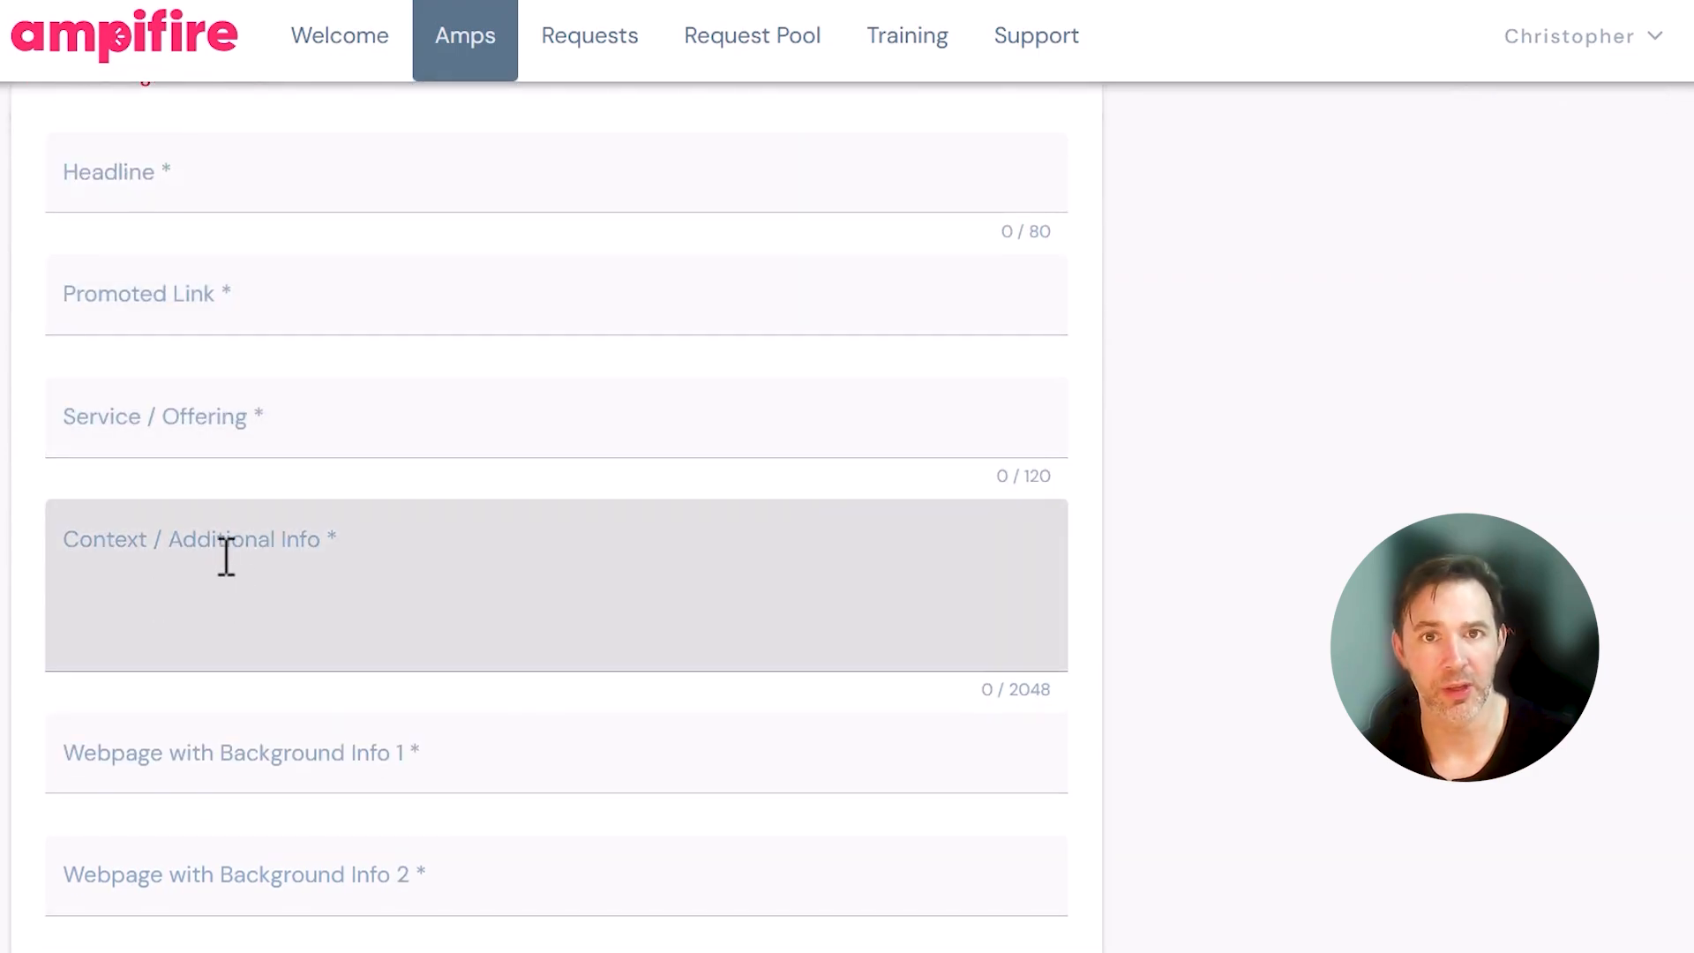
pyautogui.scroll(-2, 226, 556)
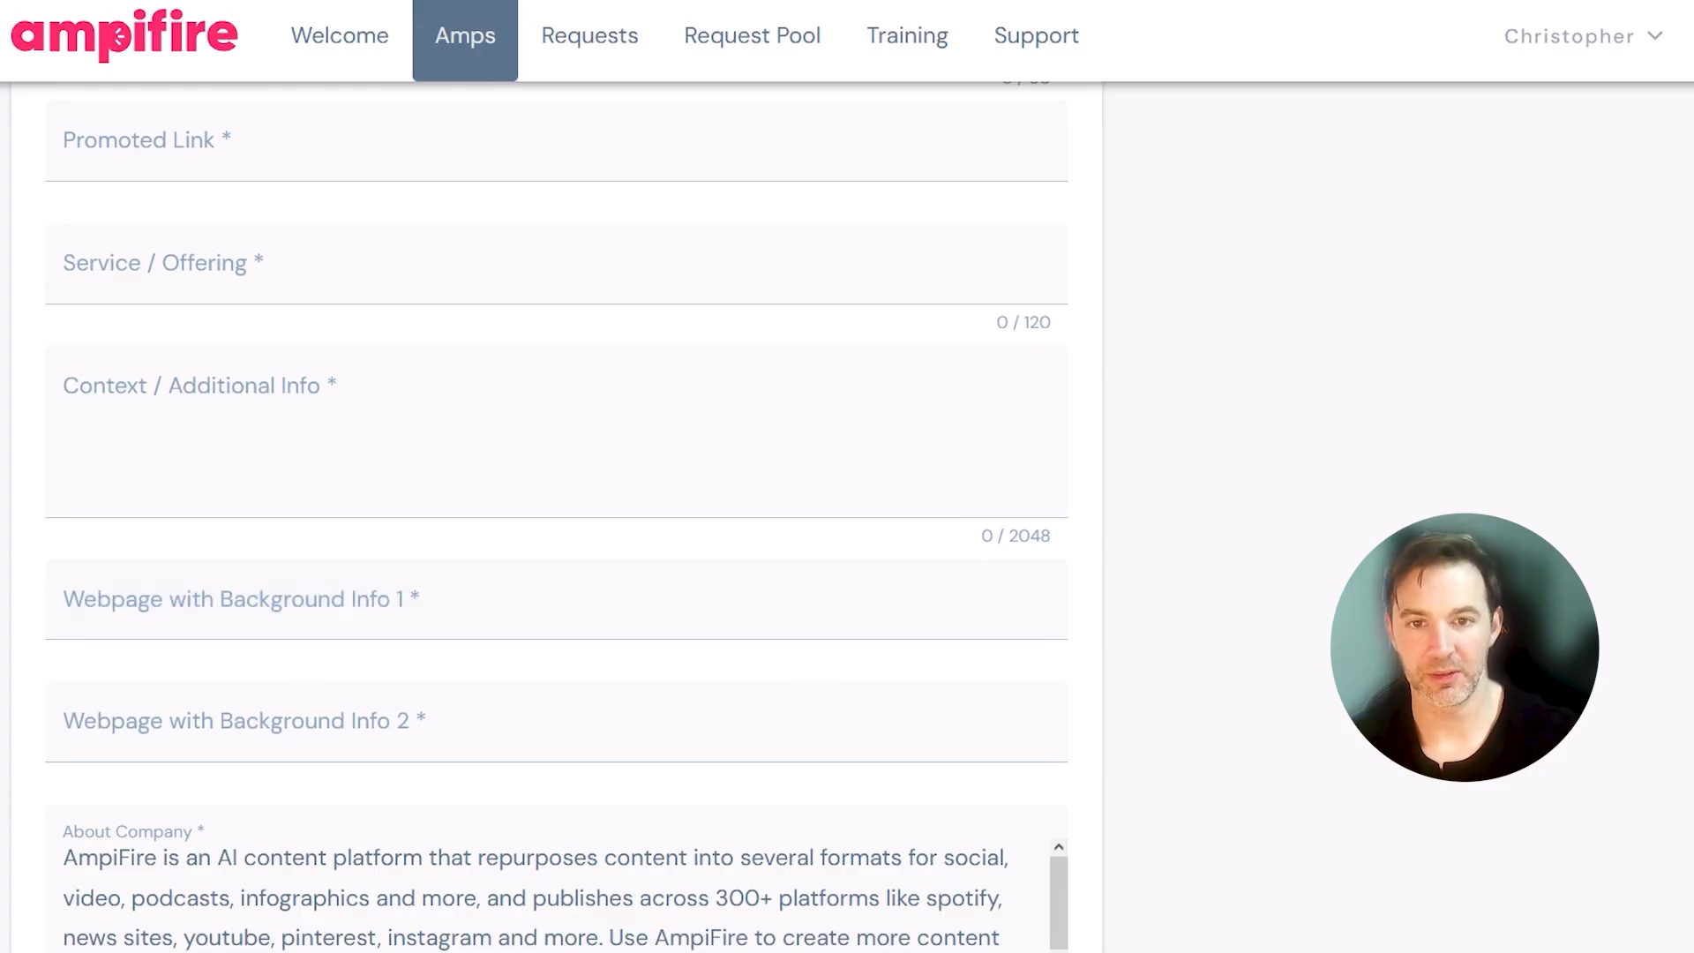
pyautogui.scroll(-1, 1263, 547)
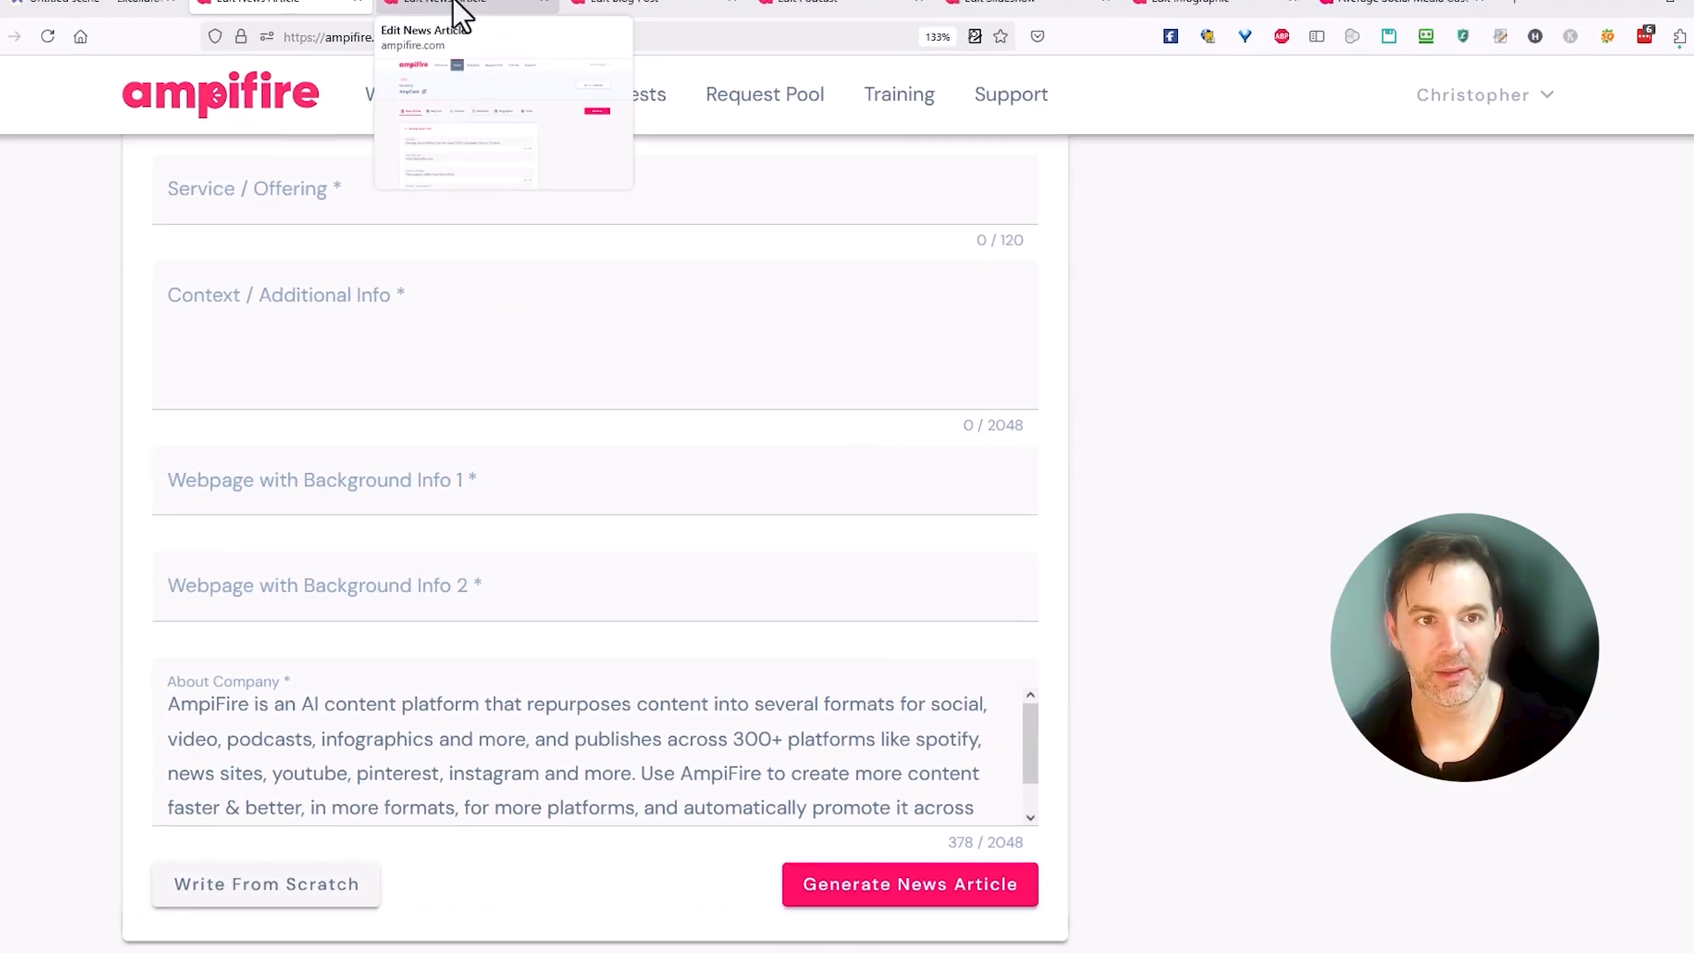
# - Switch to the AmpCast draft with completed background info and generate its news article
pyautogui.click(458, 13)
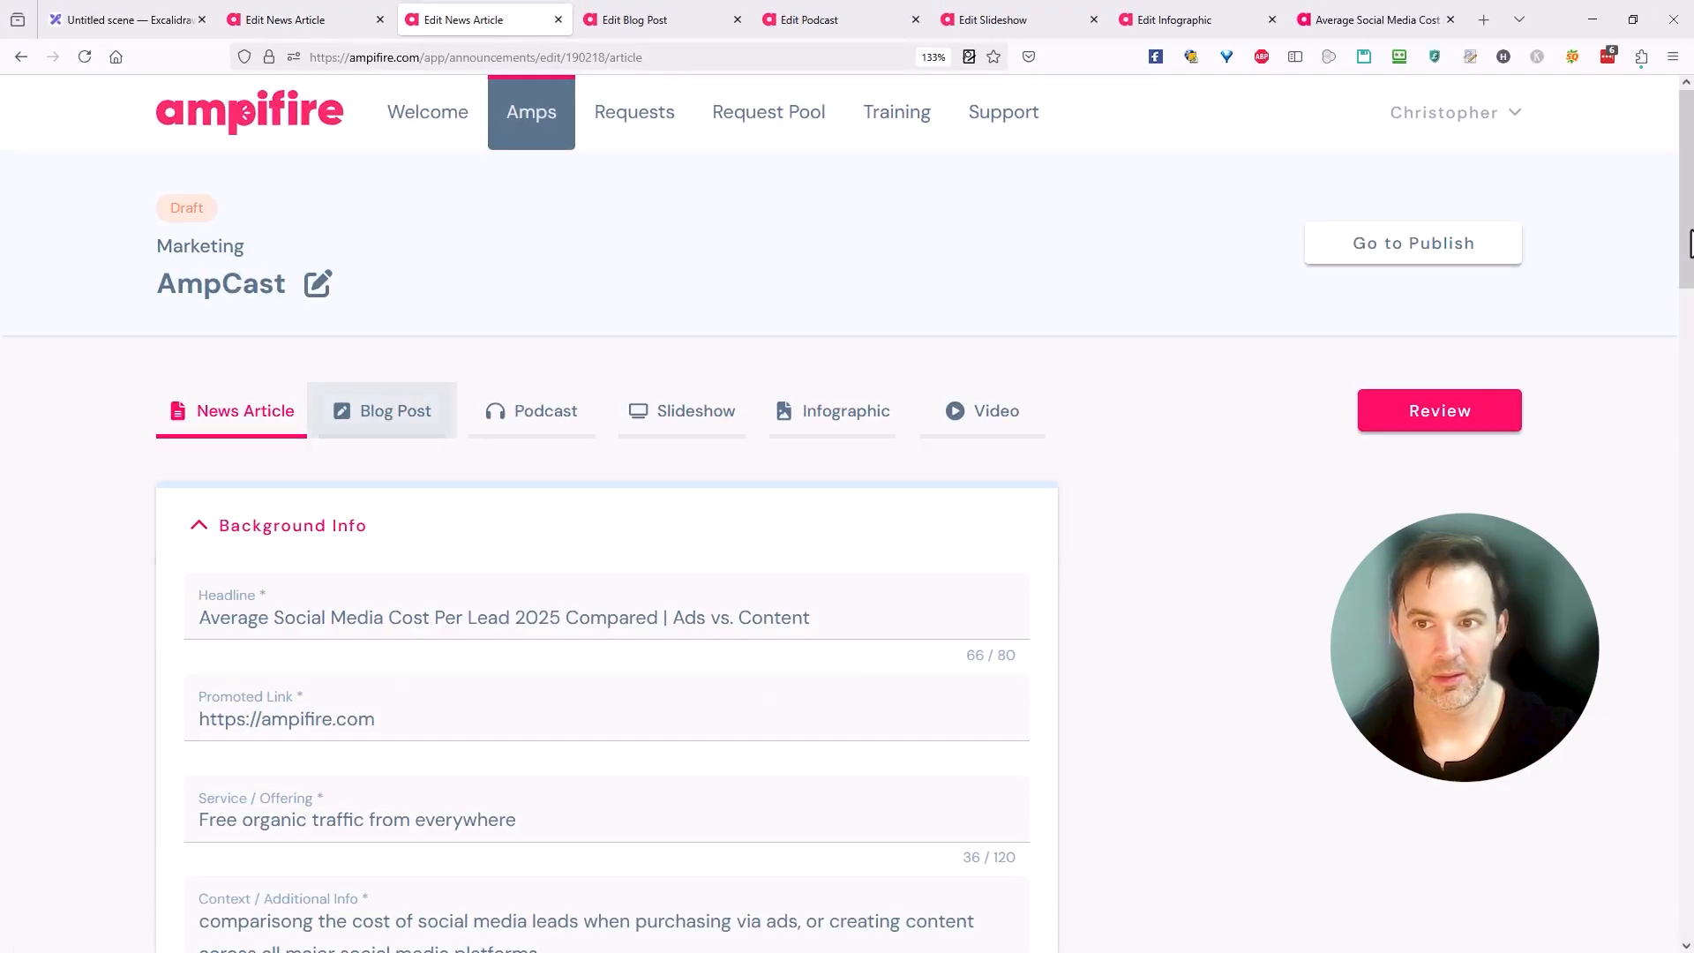
pyautogui.moveTo(1690, 243); pyautogui.dragTo(1690, 372)
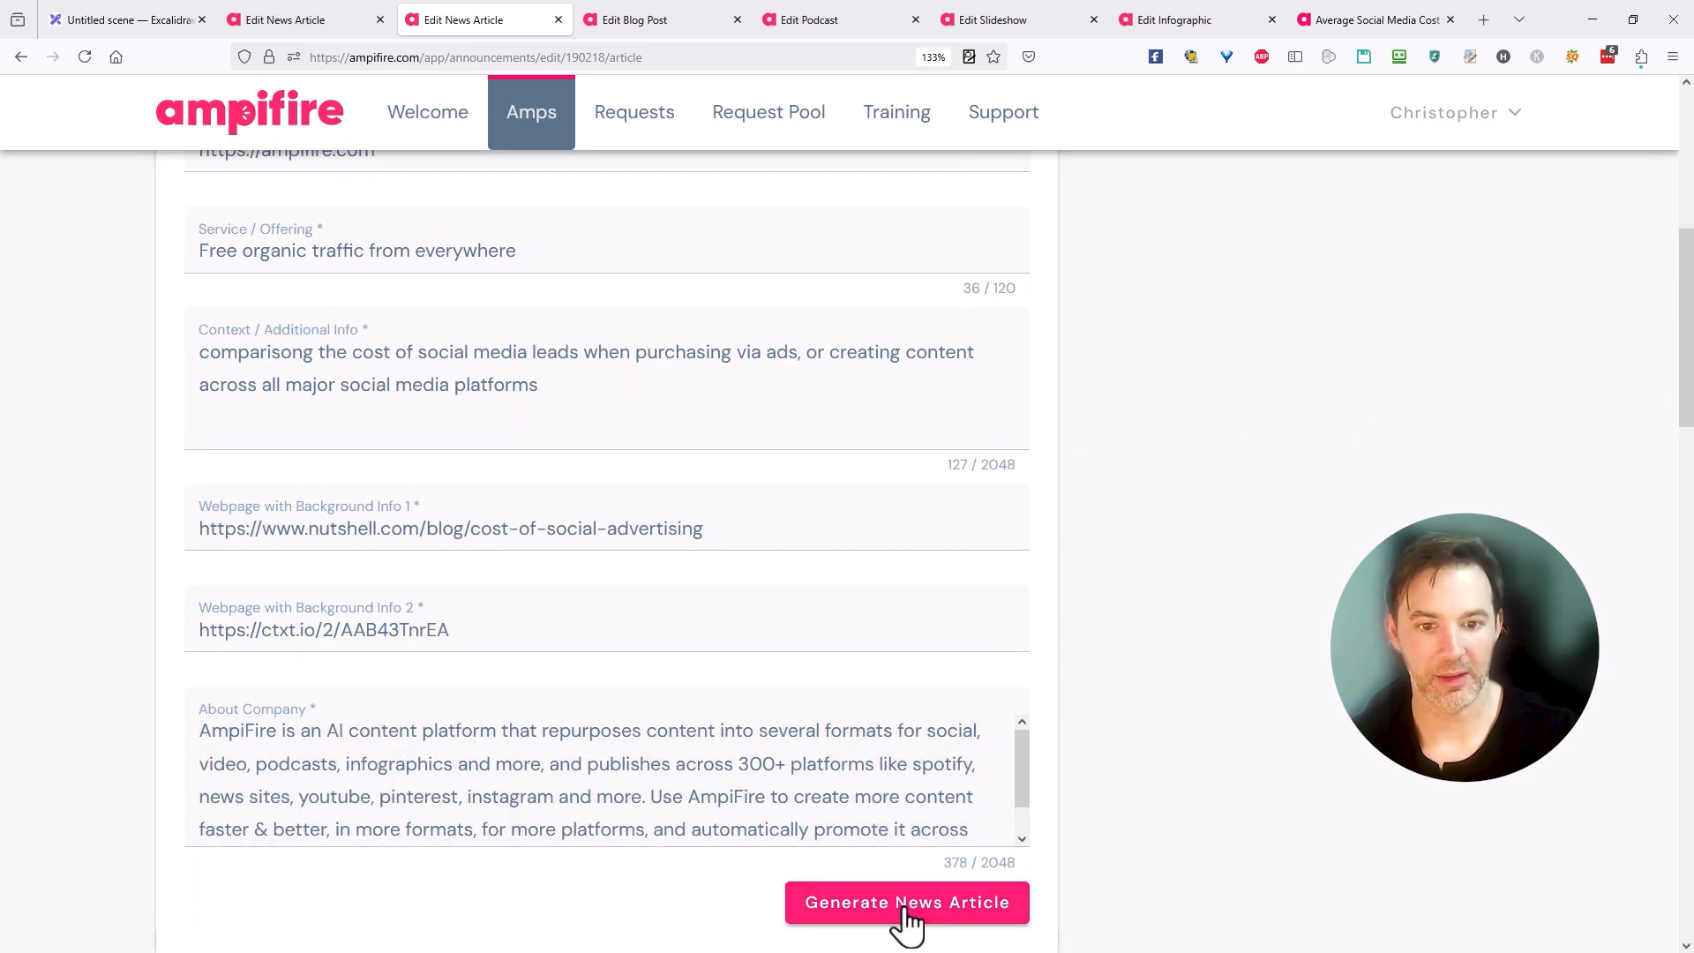
pyautogui.click(906, 911)
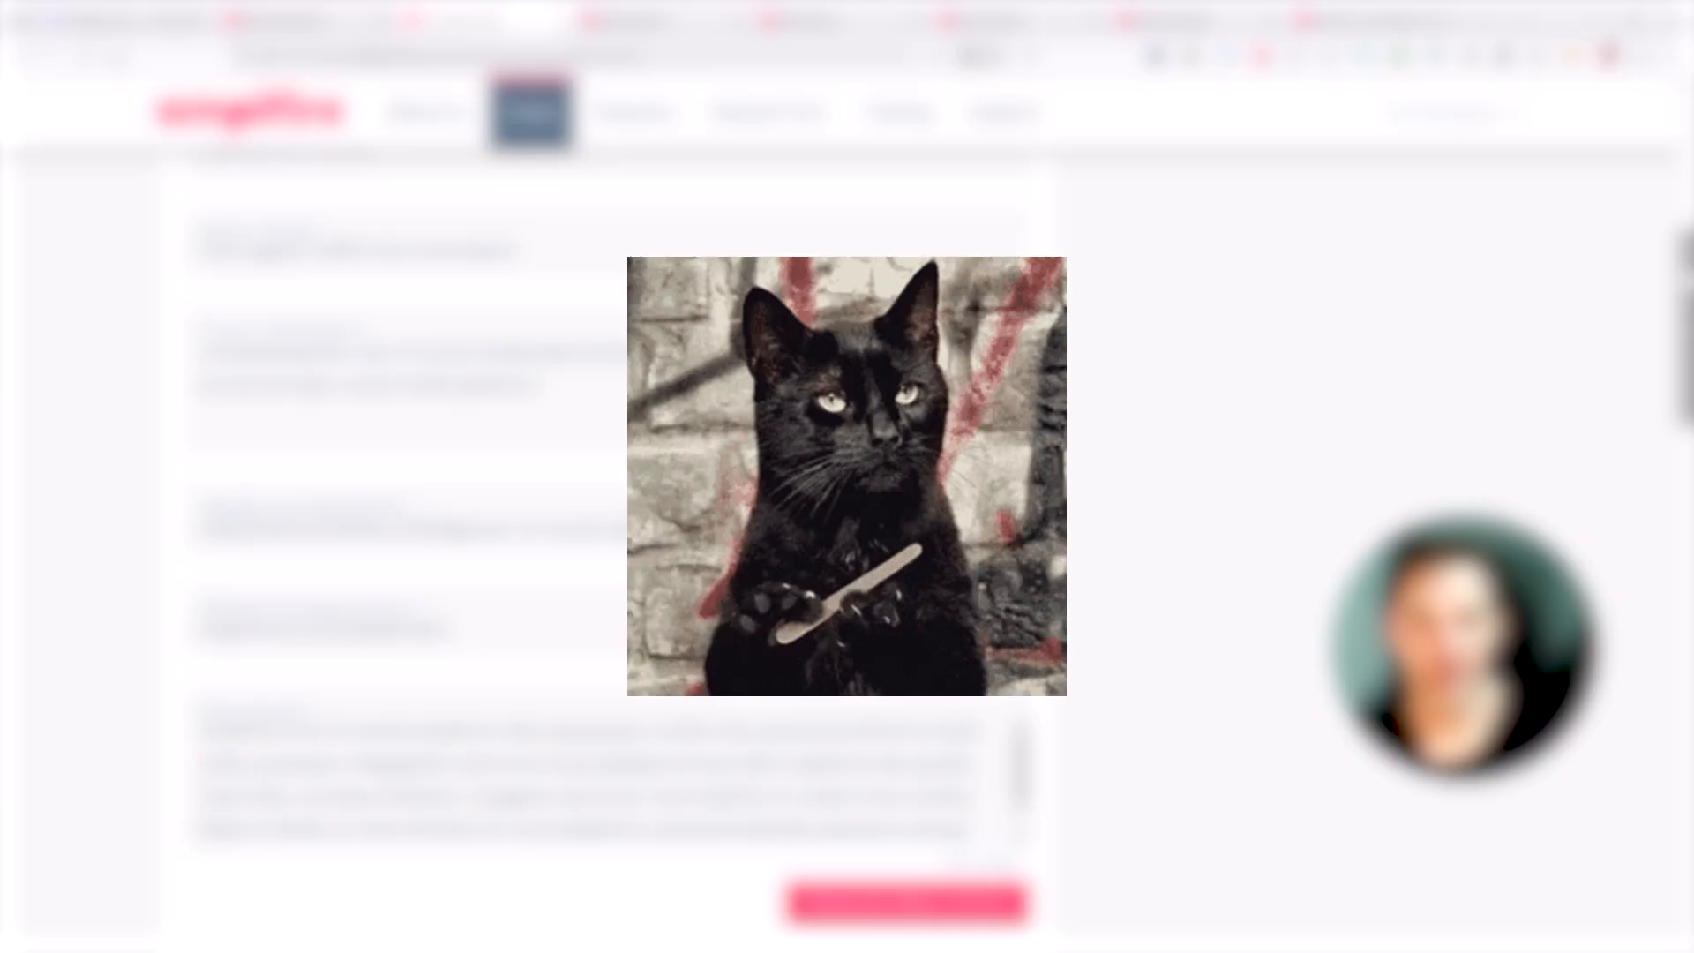
# - Review the generated news article's headline, summary and content
pyautogui.moveTo(1686, 278); pyautogui.dragTo(1690, 464)
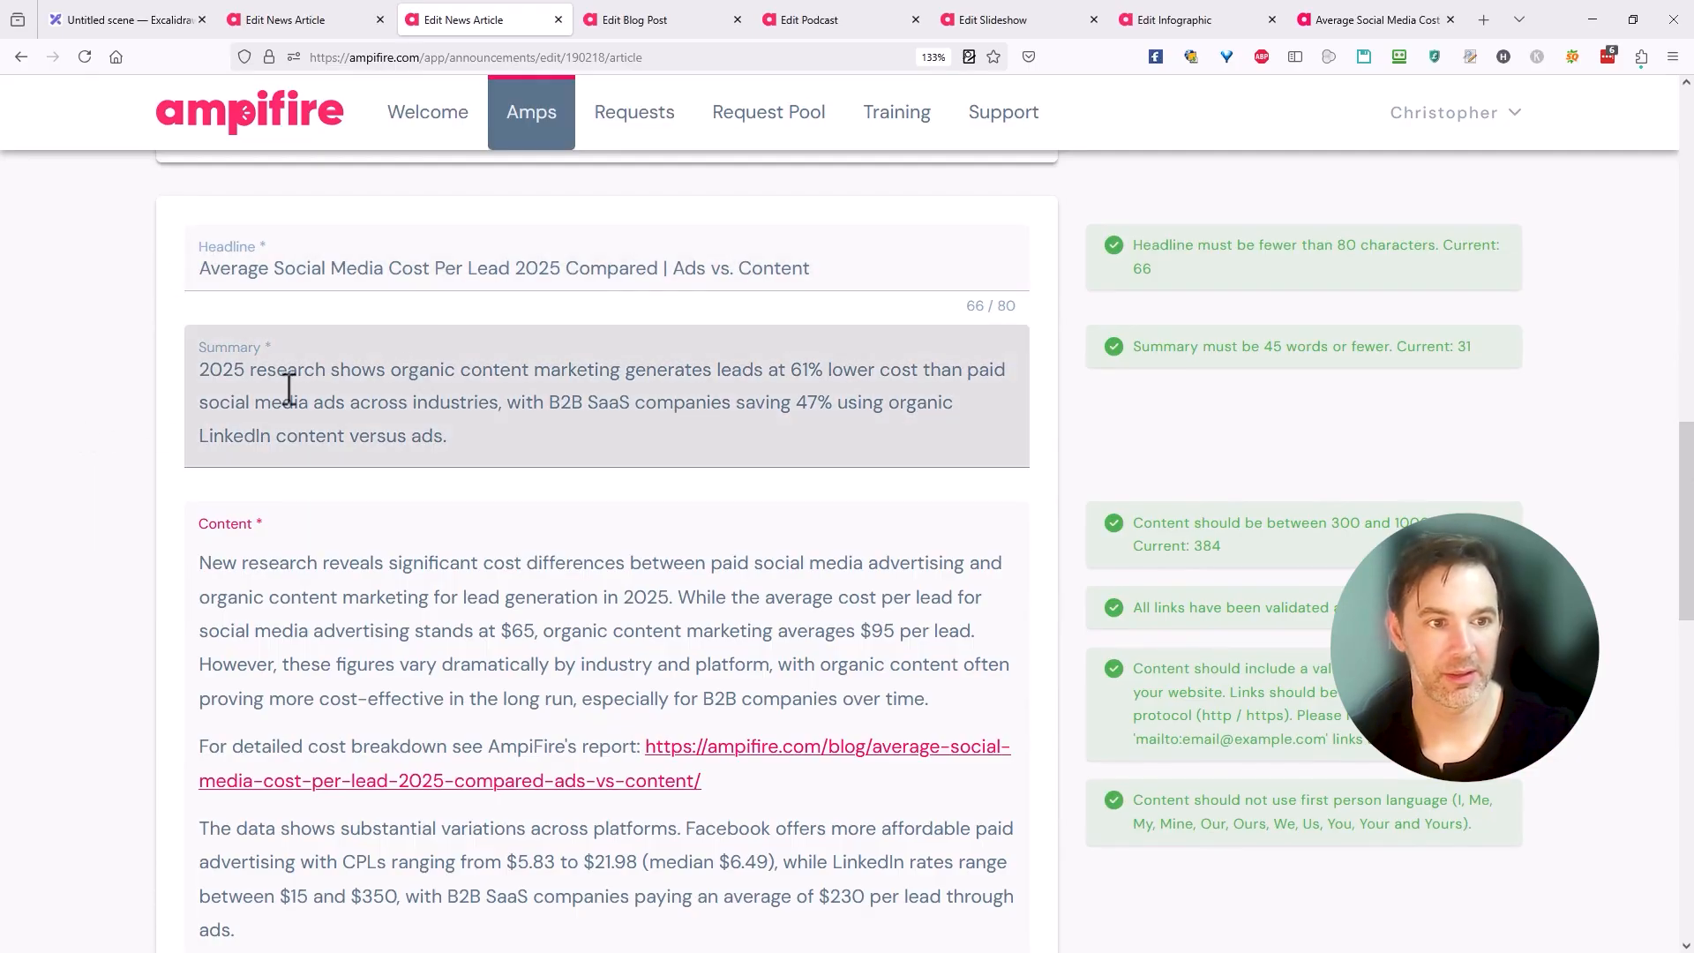
pyautogui.scroll(-12, 465, 547)
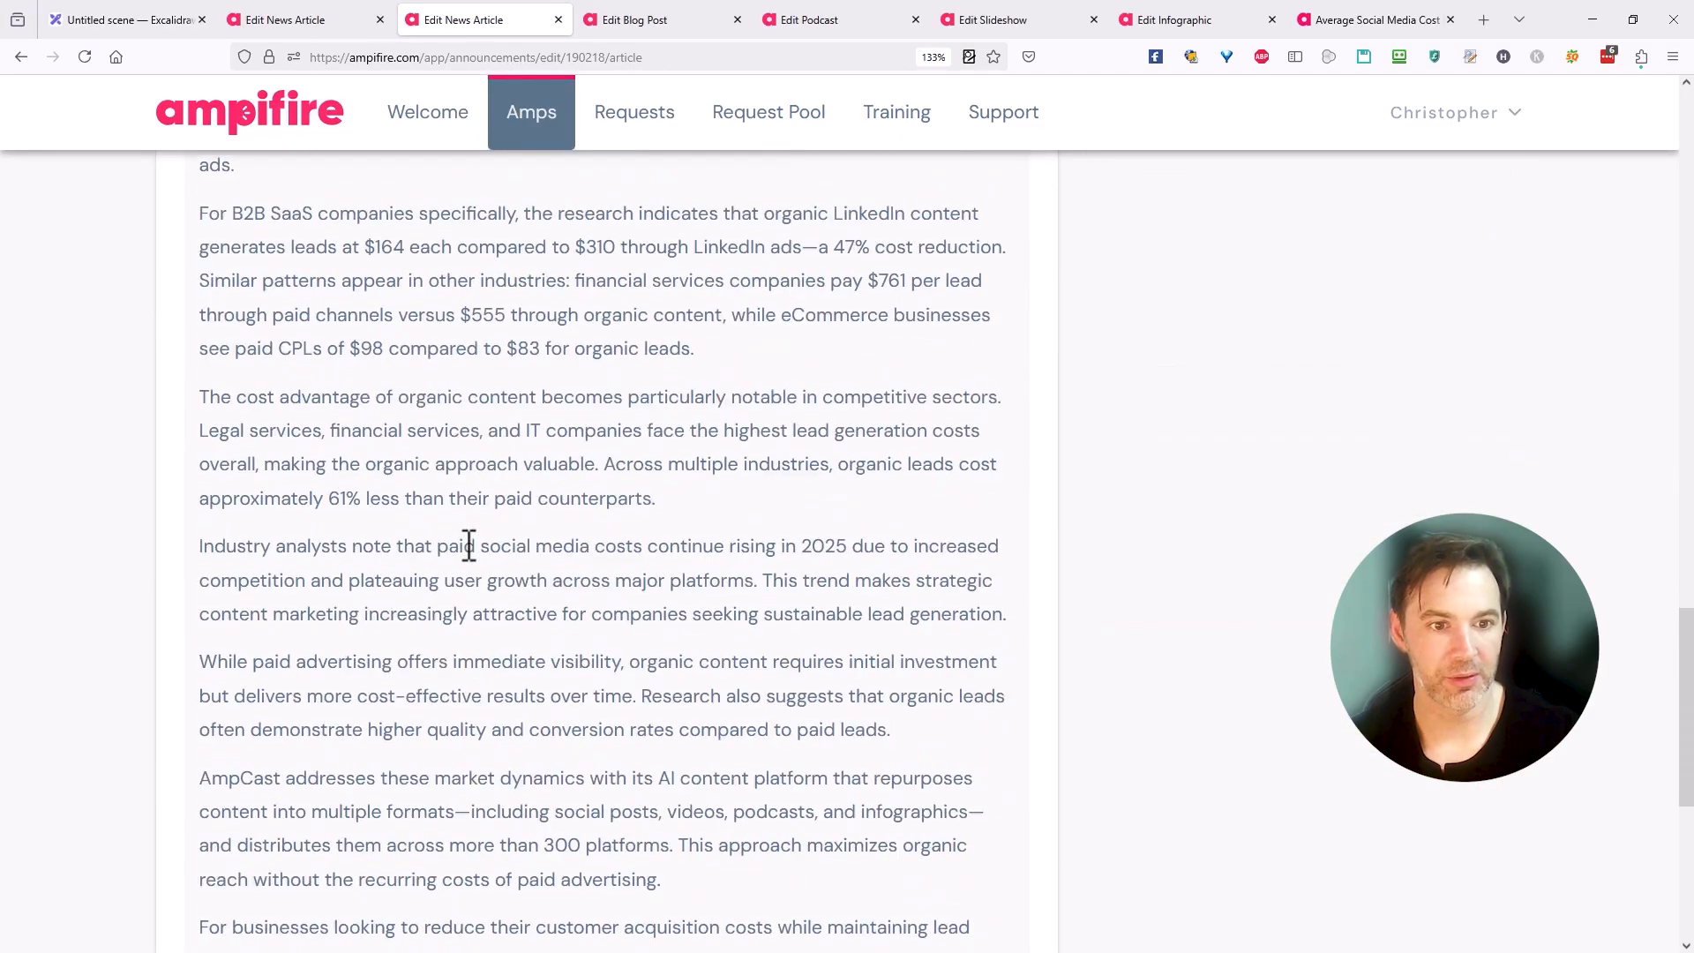
pyautogui.scroll(12, 468, 545)
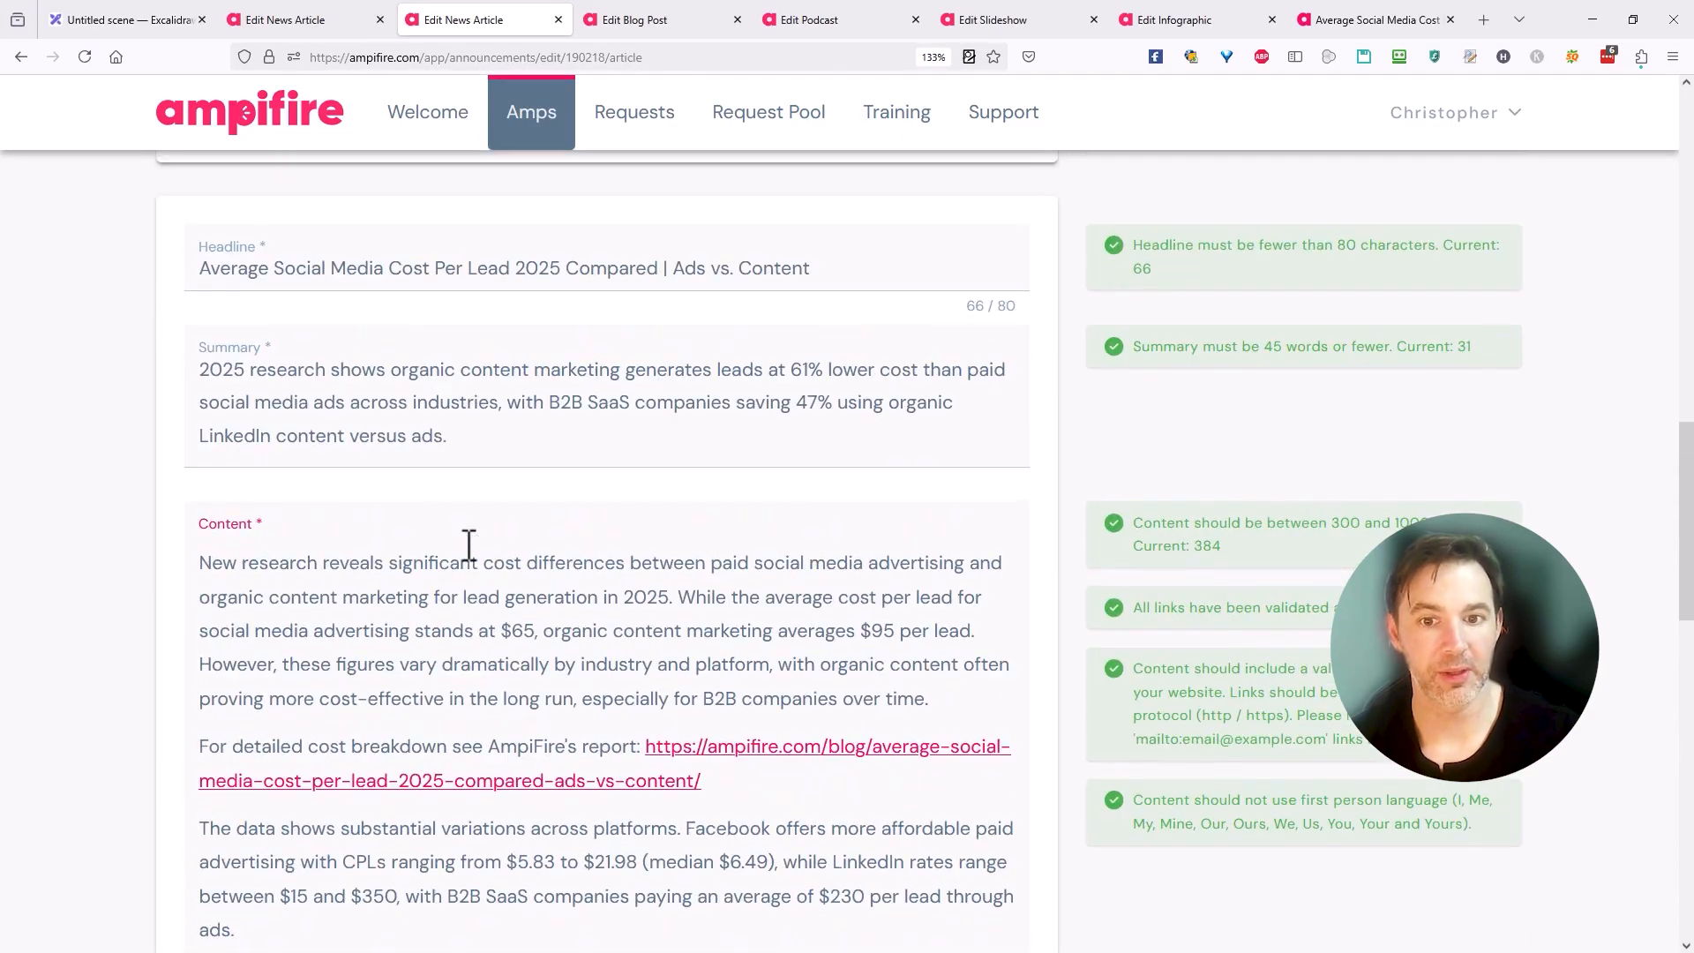
pyautogui.scroll(-1, 469, 544)
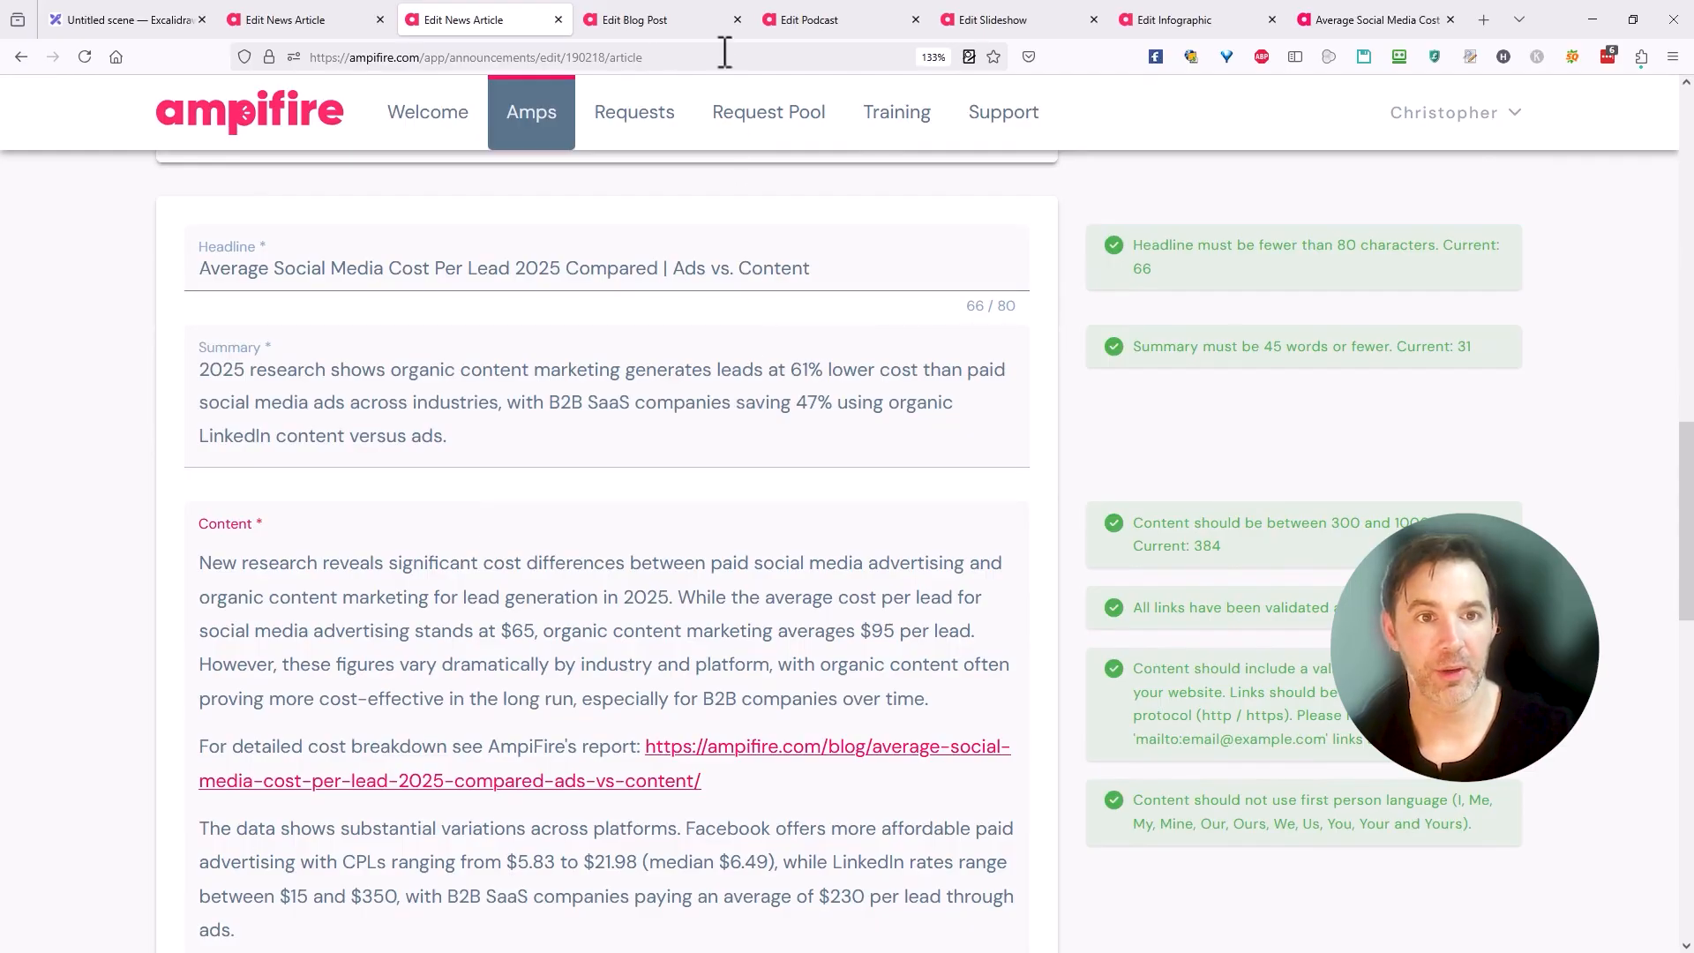
# - Open the blog post draft and generate its outline from the background info
pyautogui.click(633, 9)
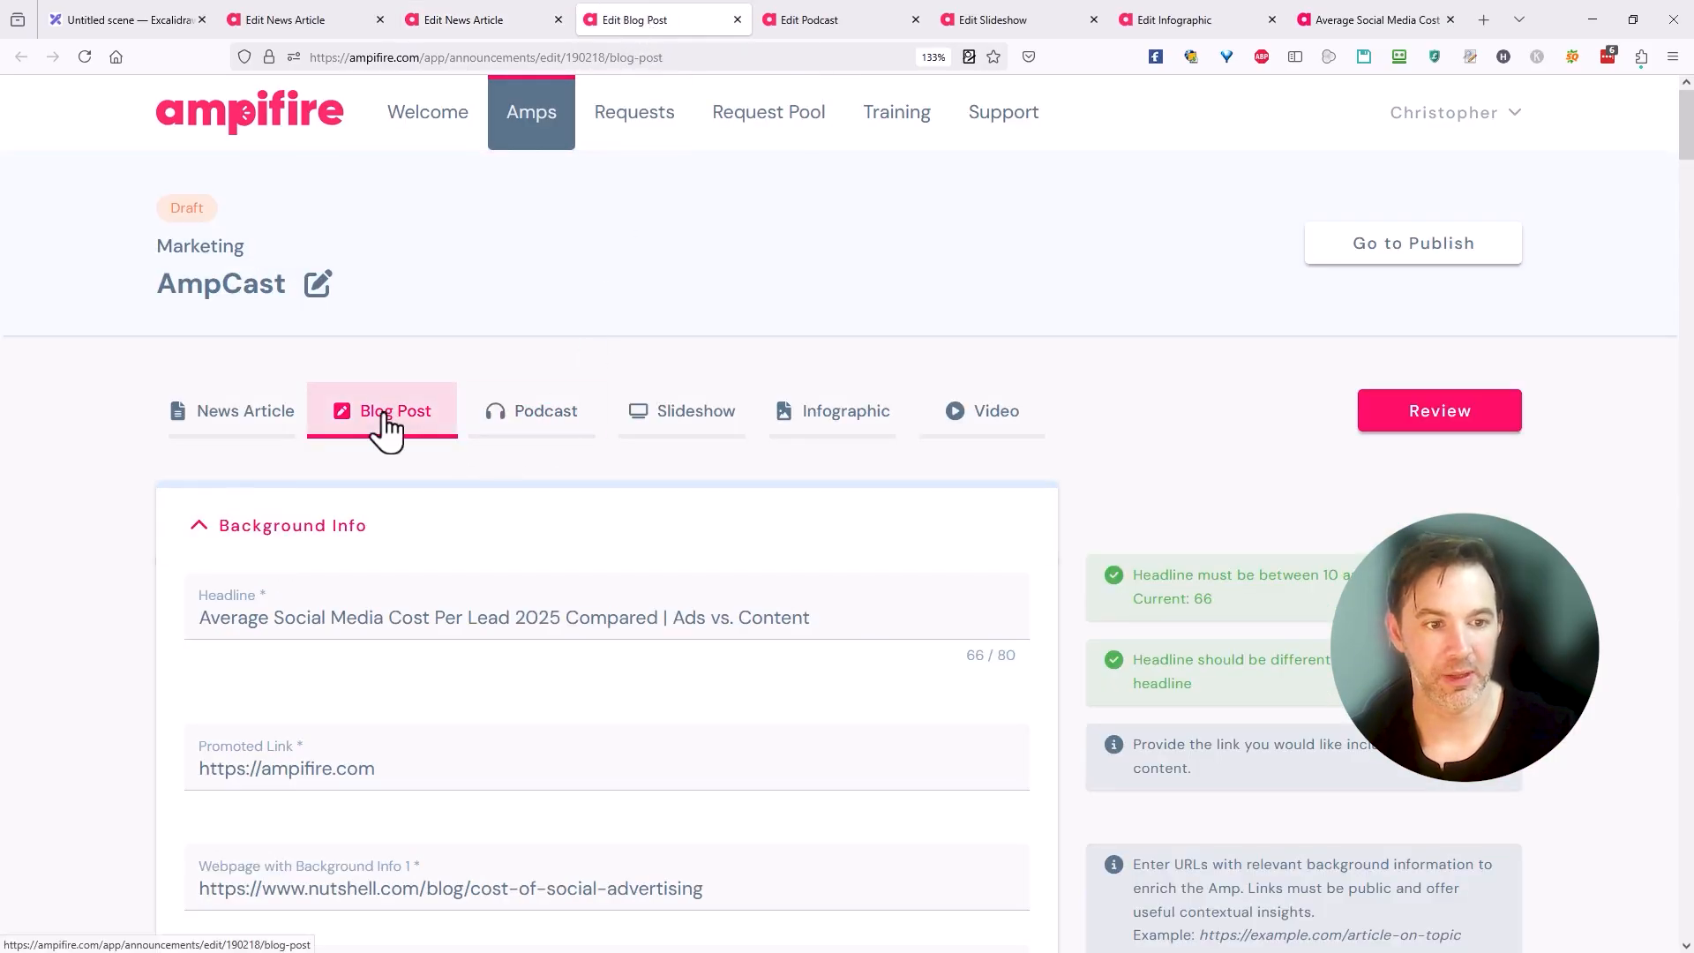
pyautogui.scroll(-2, 132, 474)
pyautogui.scroll(-2, 245, 470)
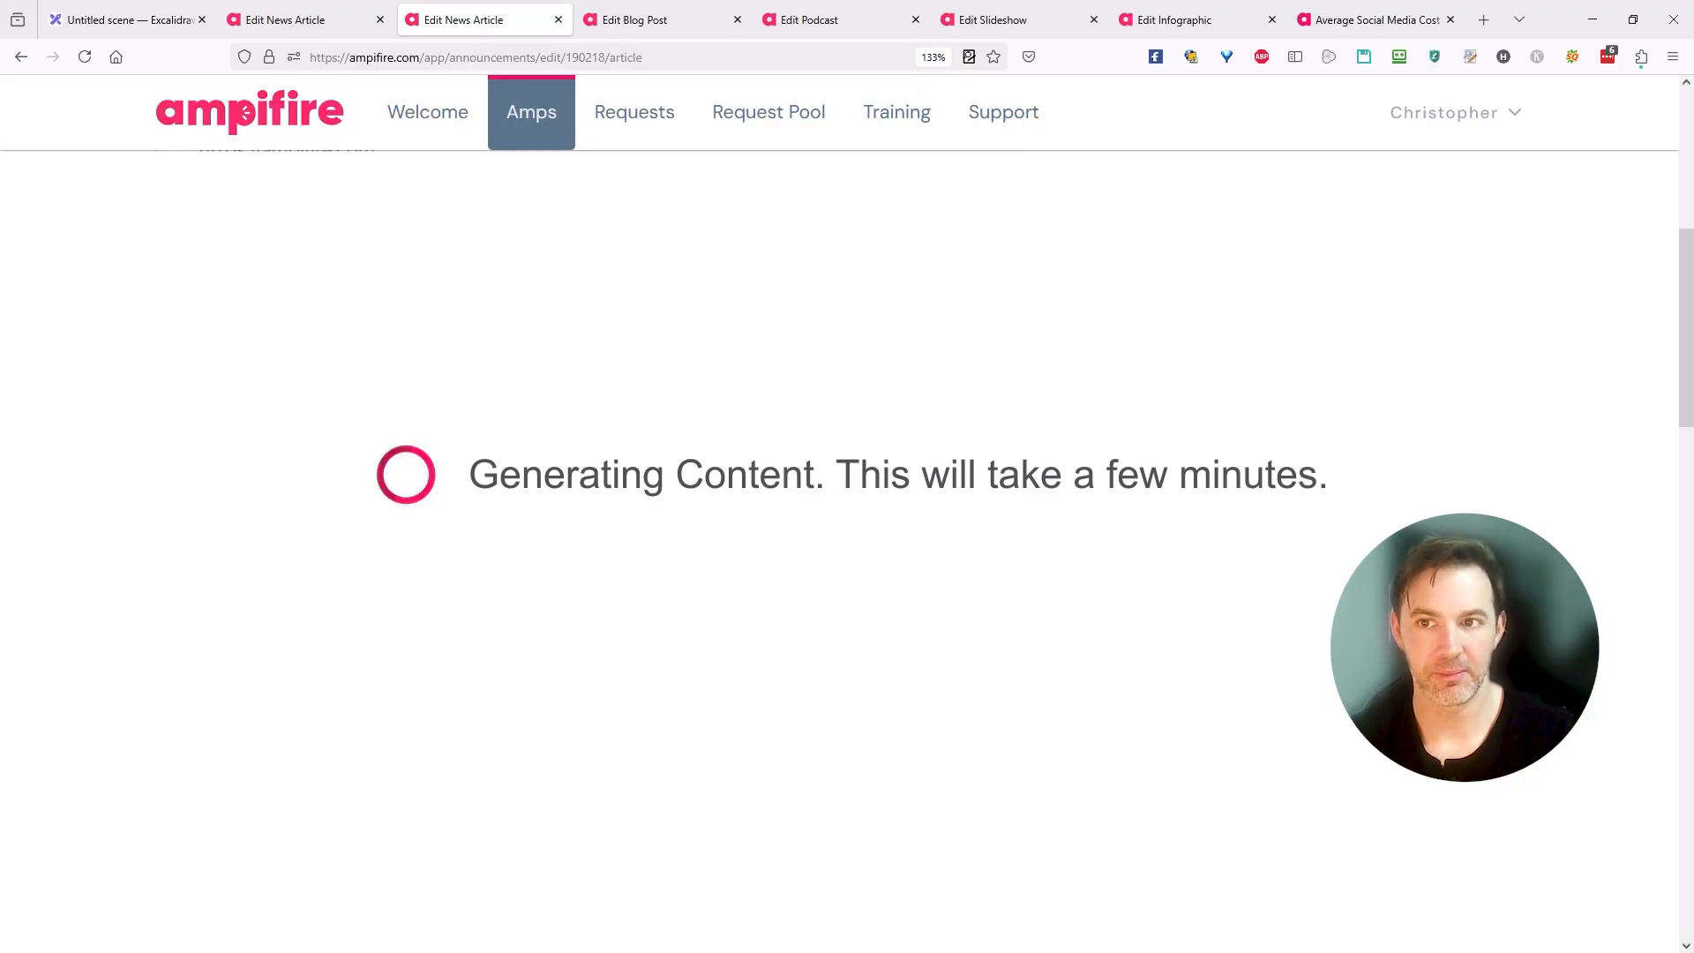
pyautogui.hotkey('ctrl', 'Tab')
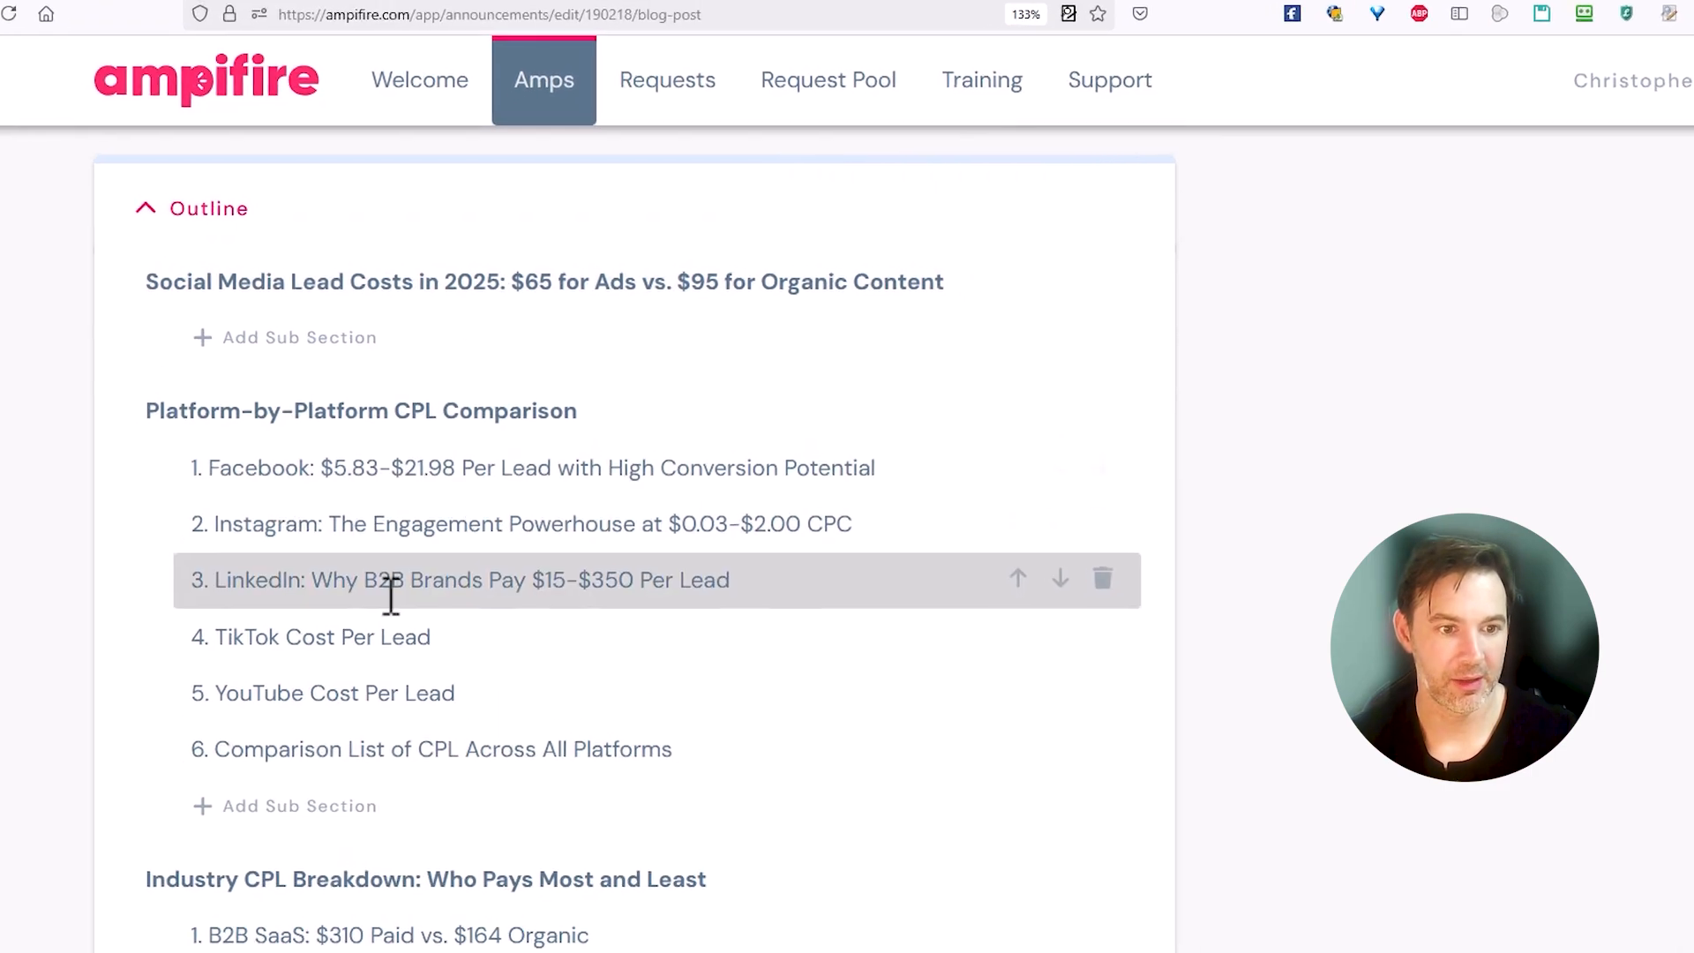
# - Examine the sections and subsections of the blog post outline, from the platform comparison to the blended strategy
pyautogui.scroll(-3, 397, 649)
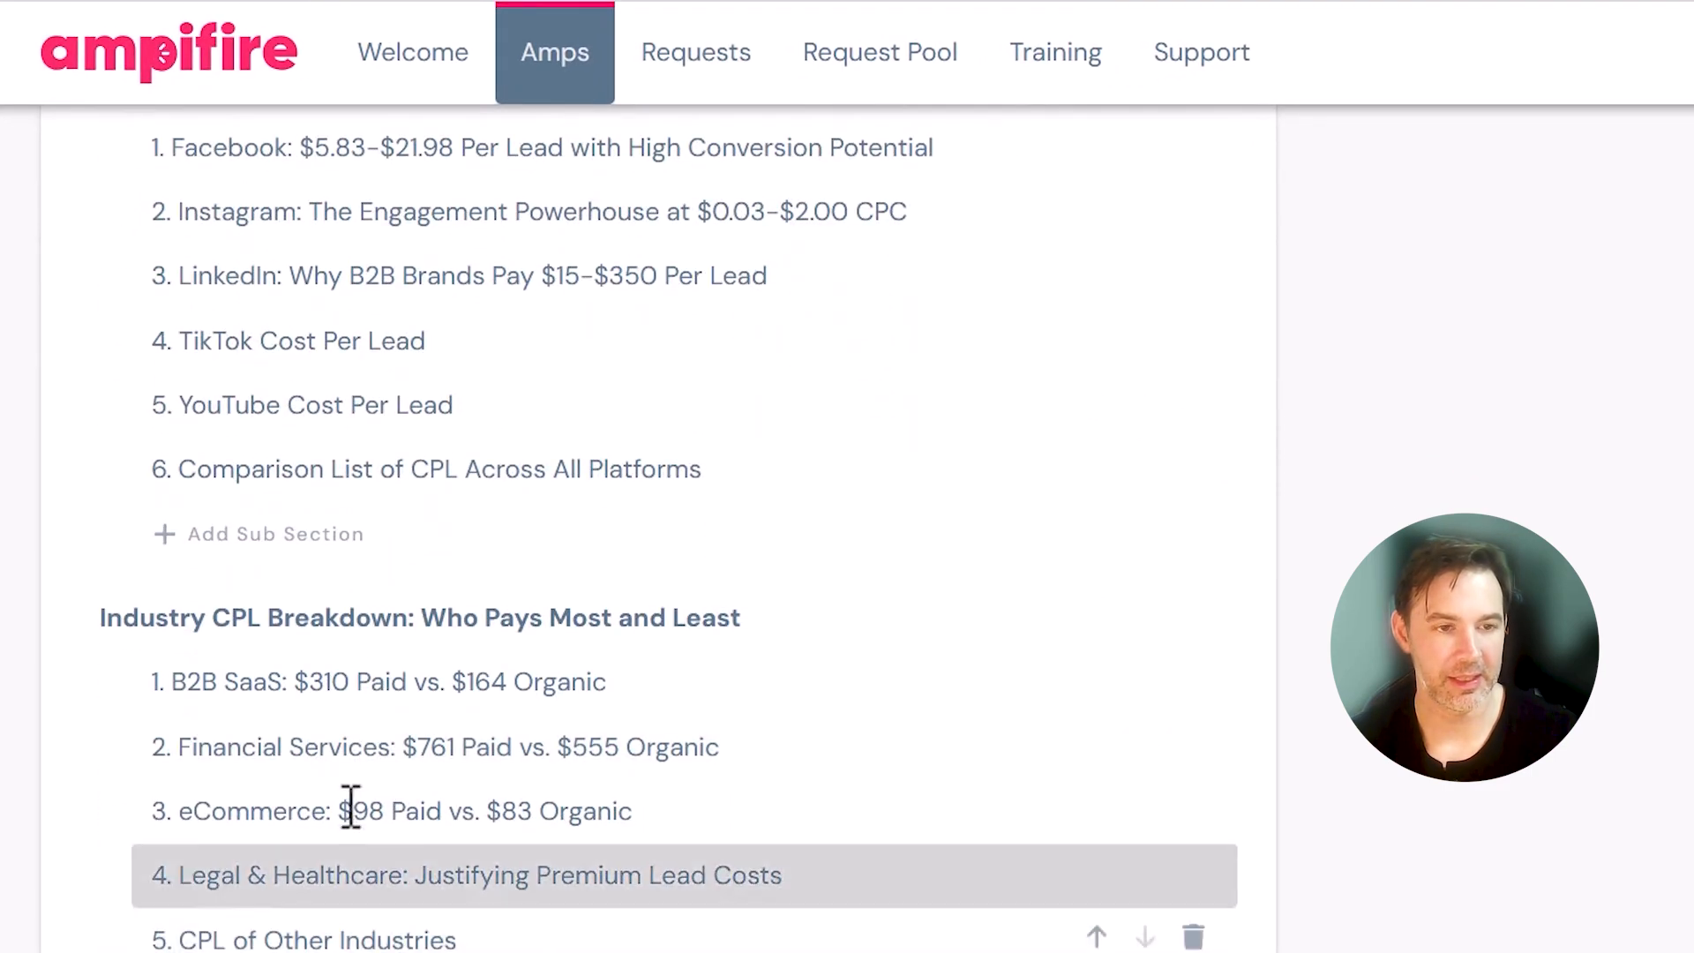
pyautogui.scroll(2, 380, 688)
pyautogui.scroll(-8, 360, 463)
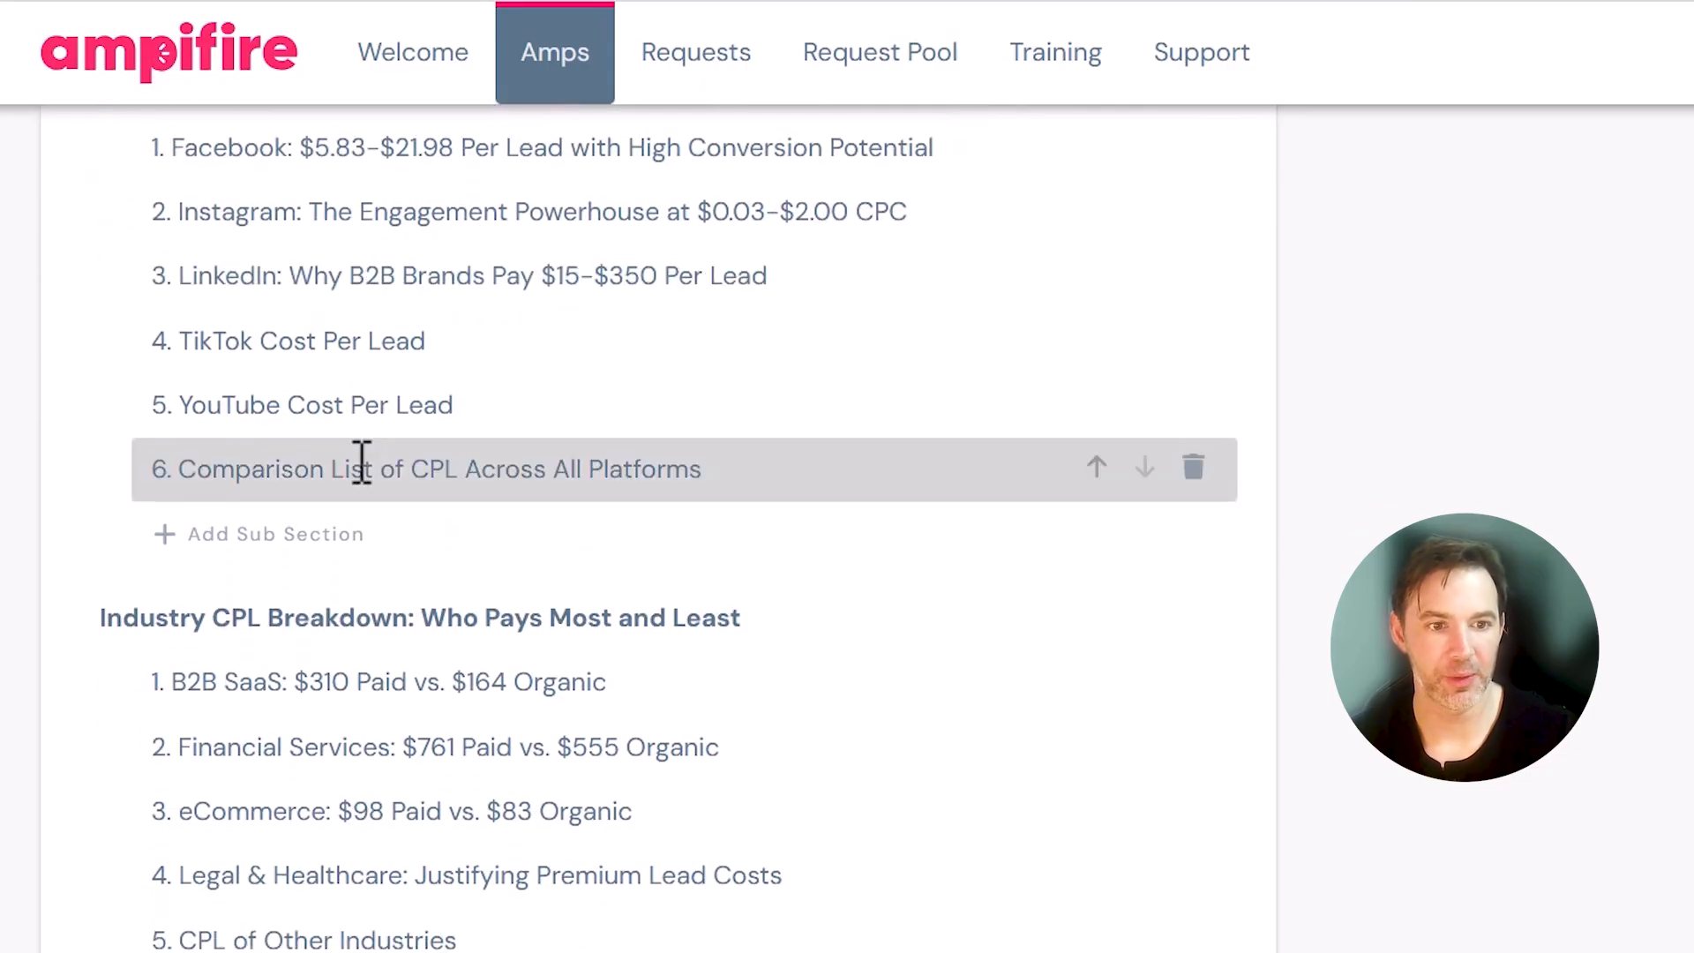
pyautogui.scroll(8, 359, 469)
pyautogui.scroll(2, 300, 503)
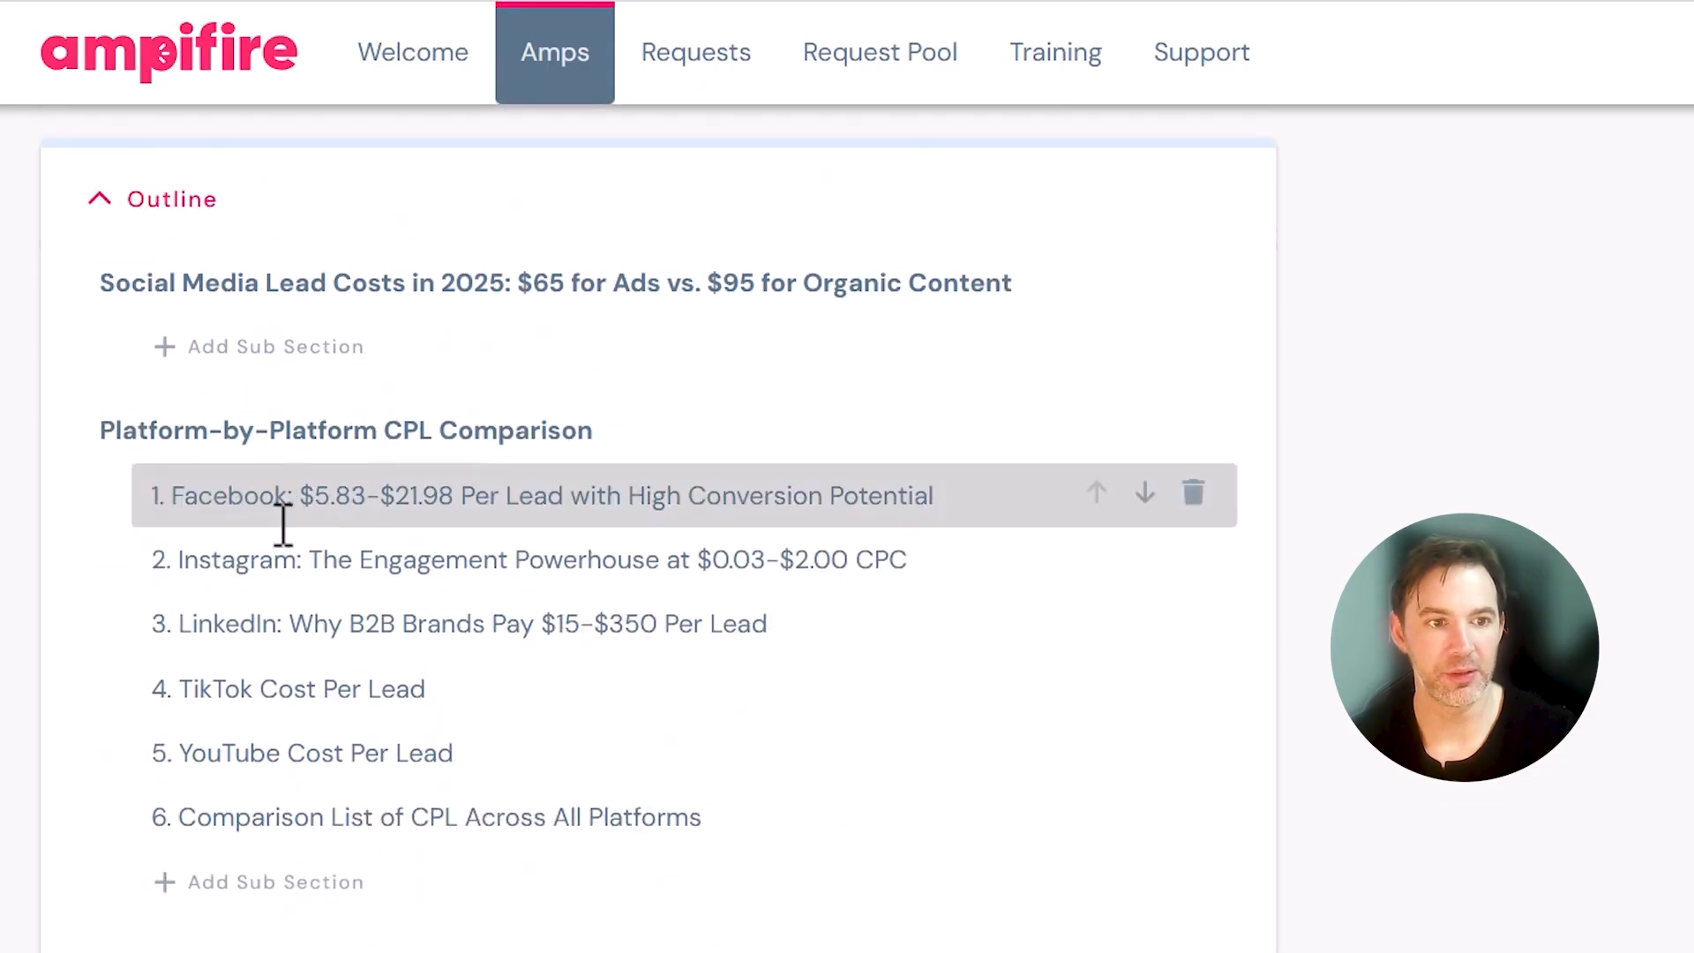
pyautogui.scroll(2, 530, 738)
pyautogui.scroll(-4, 533, 737)
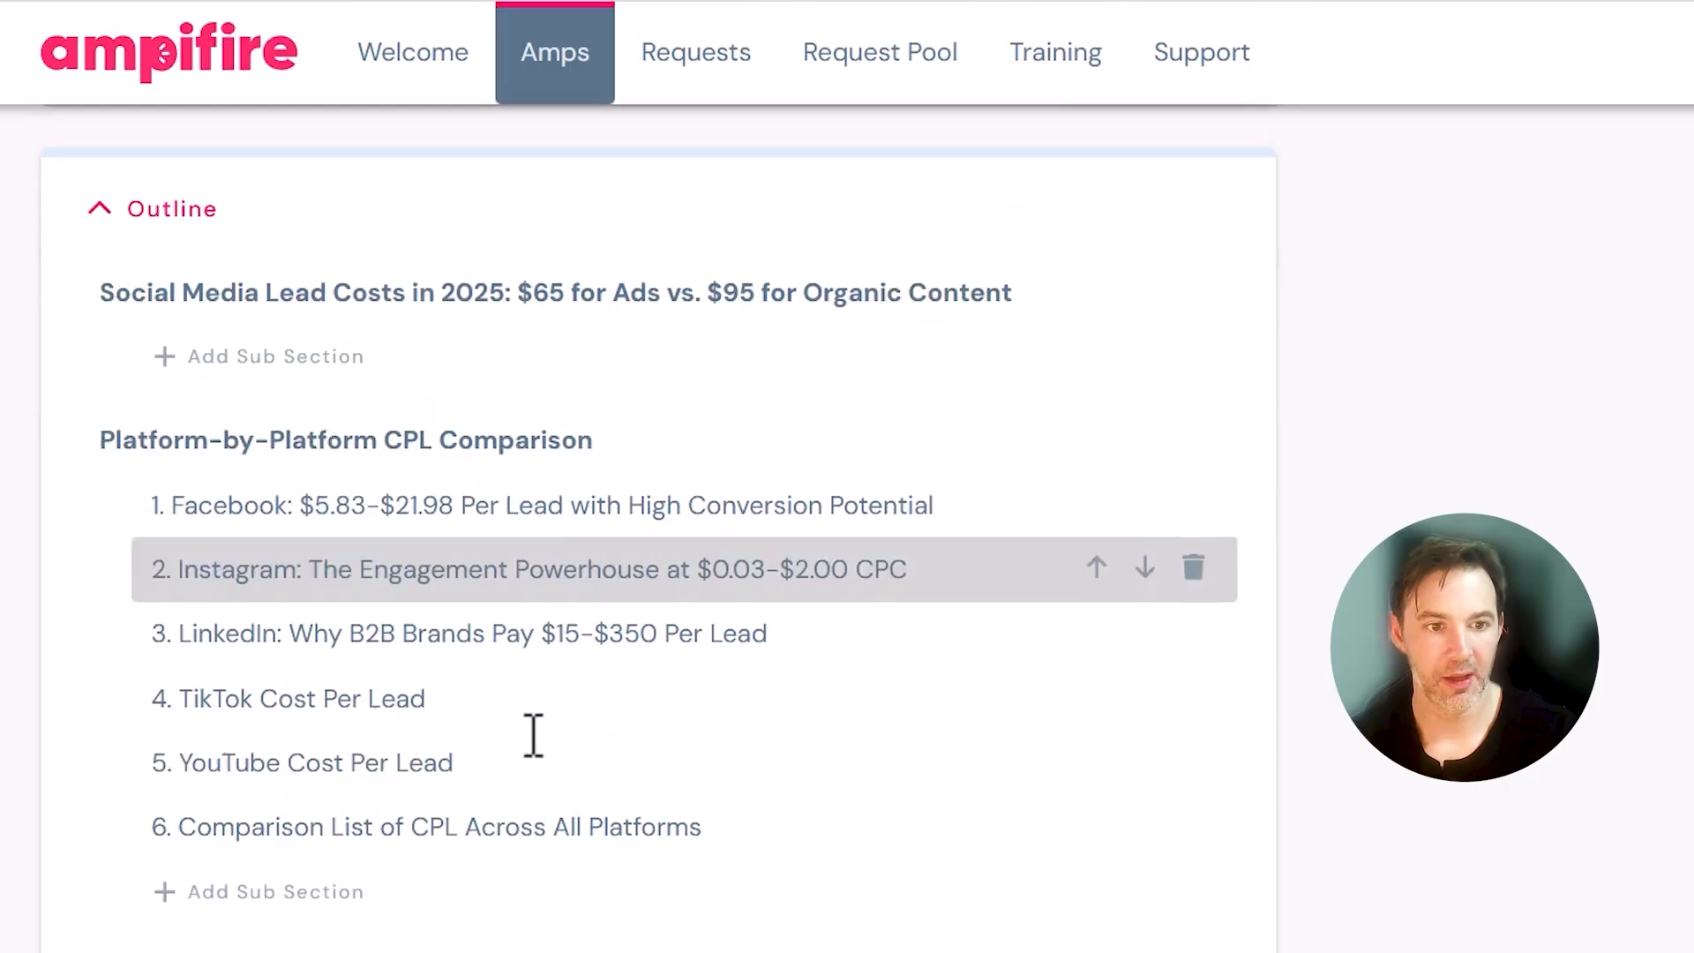
pyautogui.scroll(-2, 529, 755)
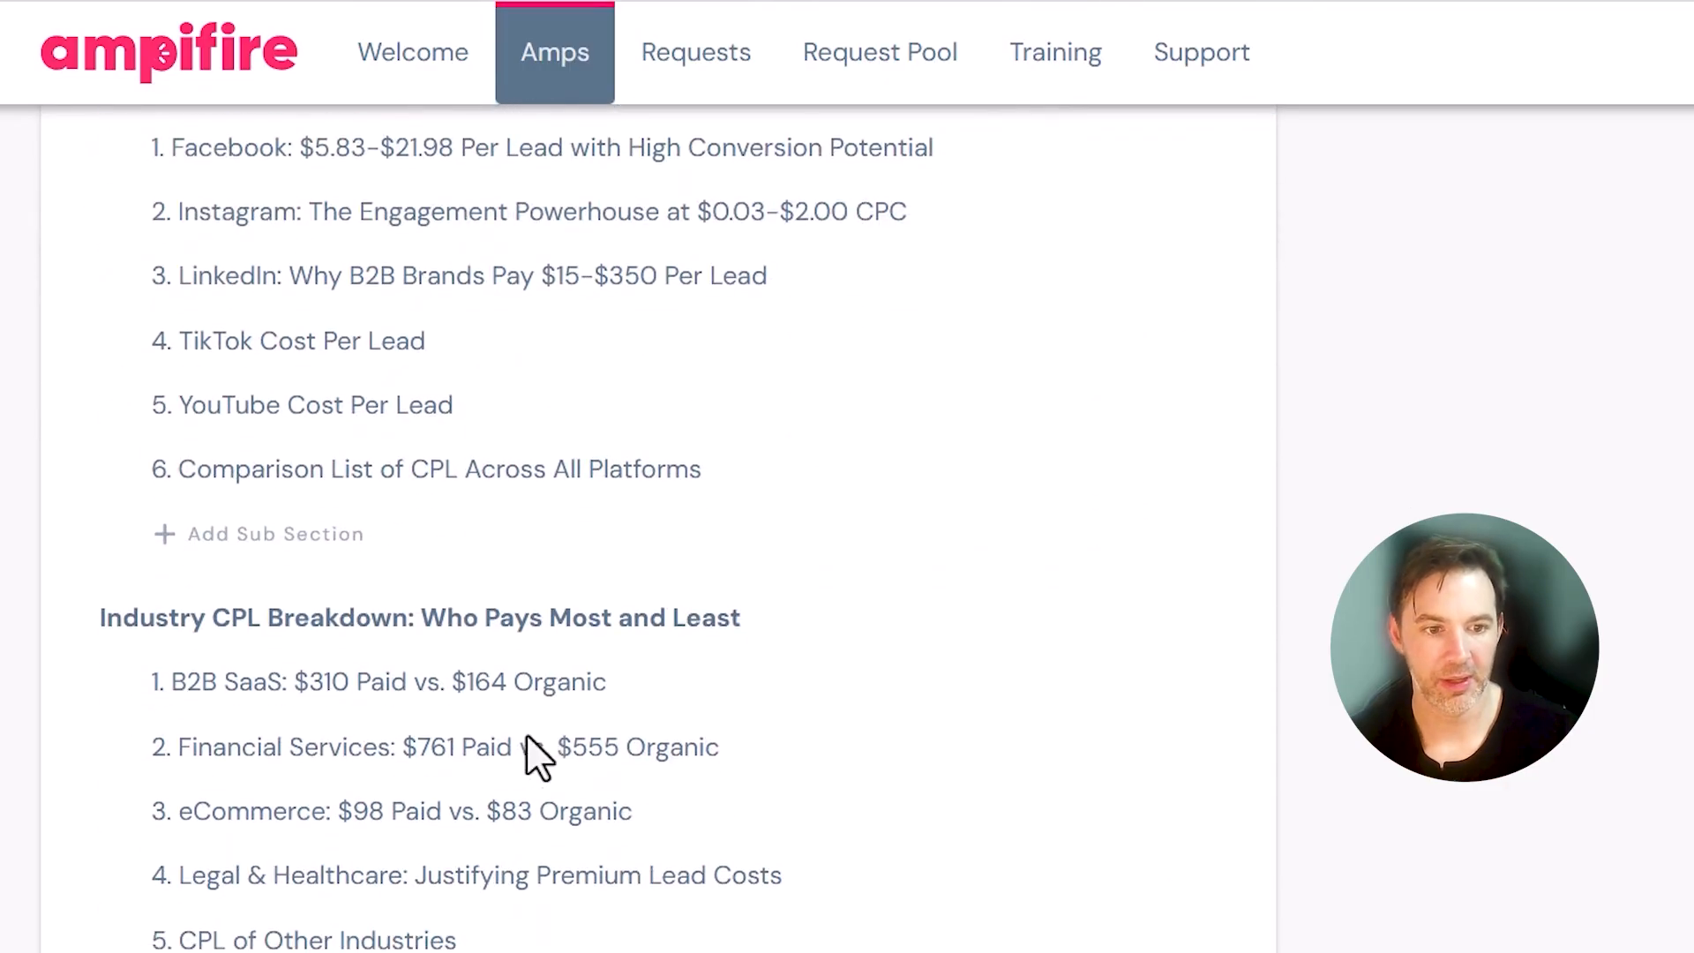
pyautogui.scroll(-1, 477, 911)
pyautogui.scroll(-2, 476, 911)
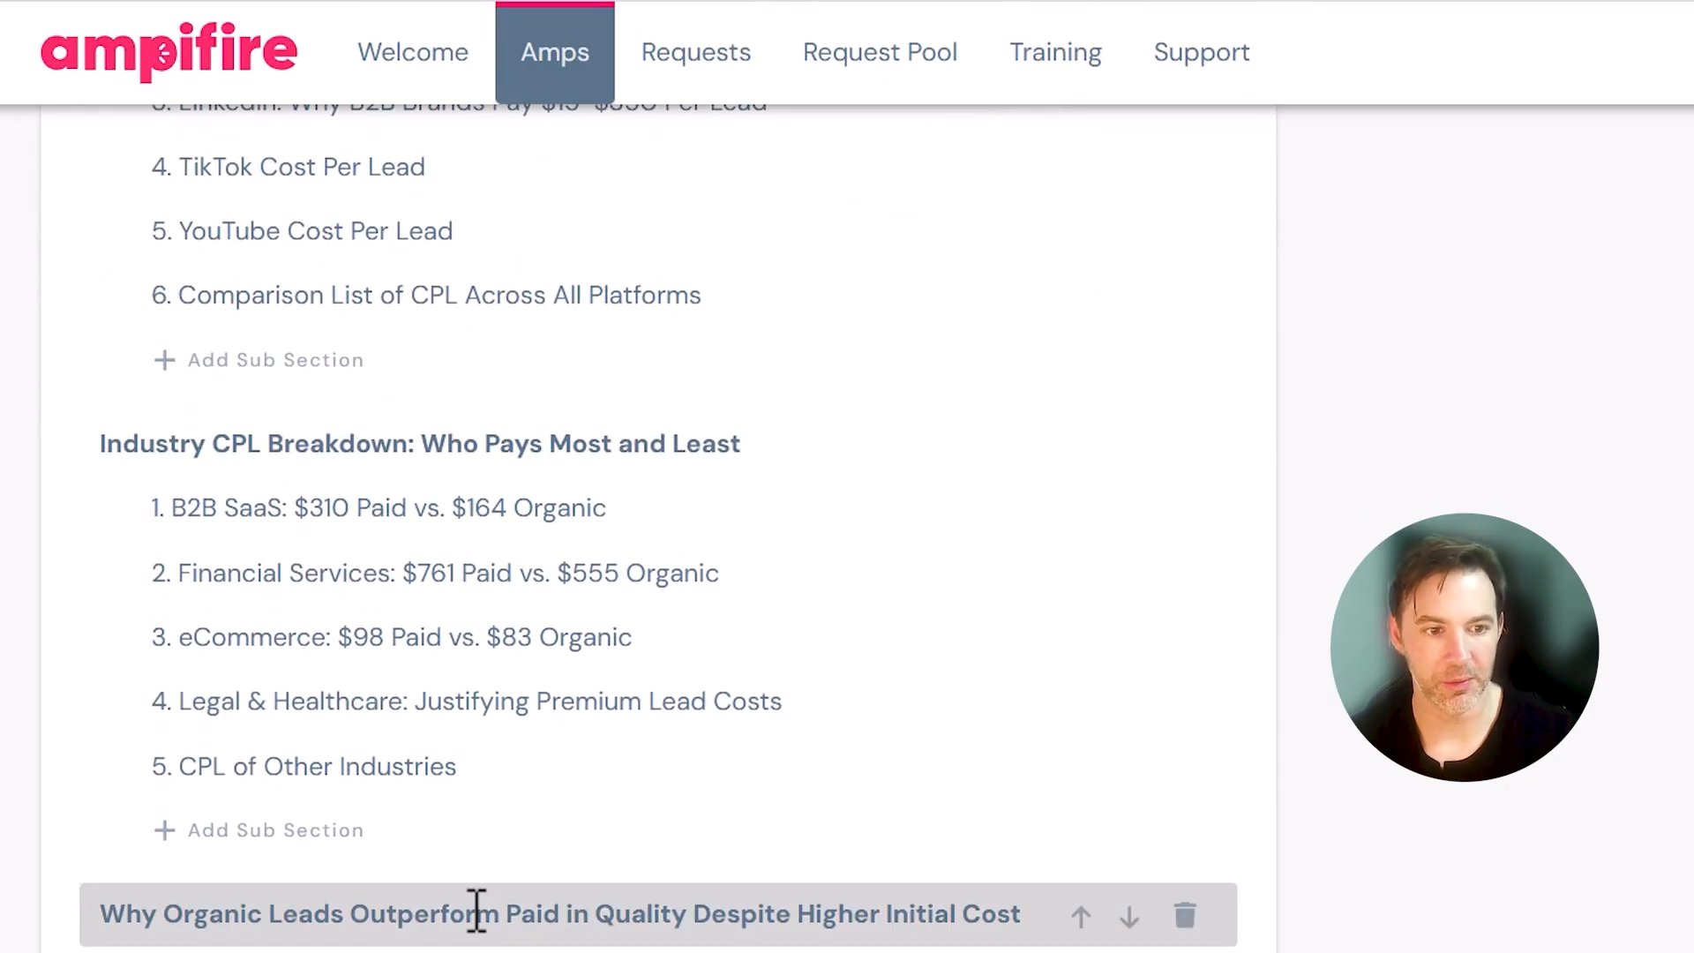
pyautogui.scroll(-2, 476, 910)
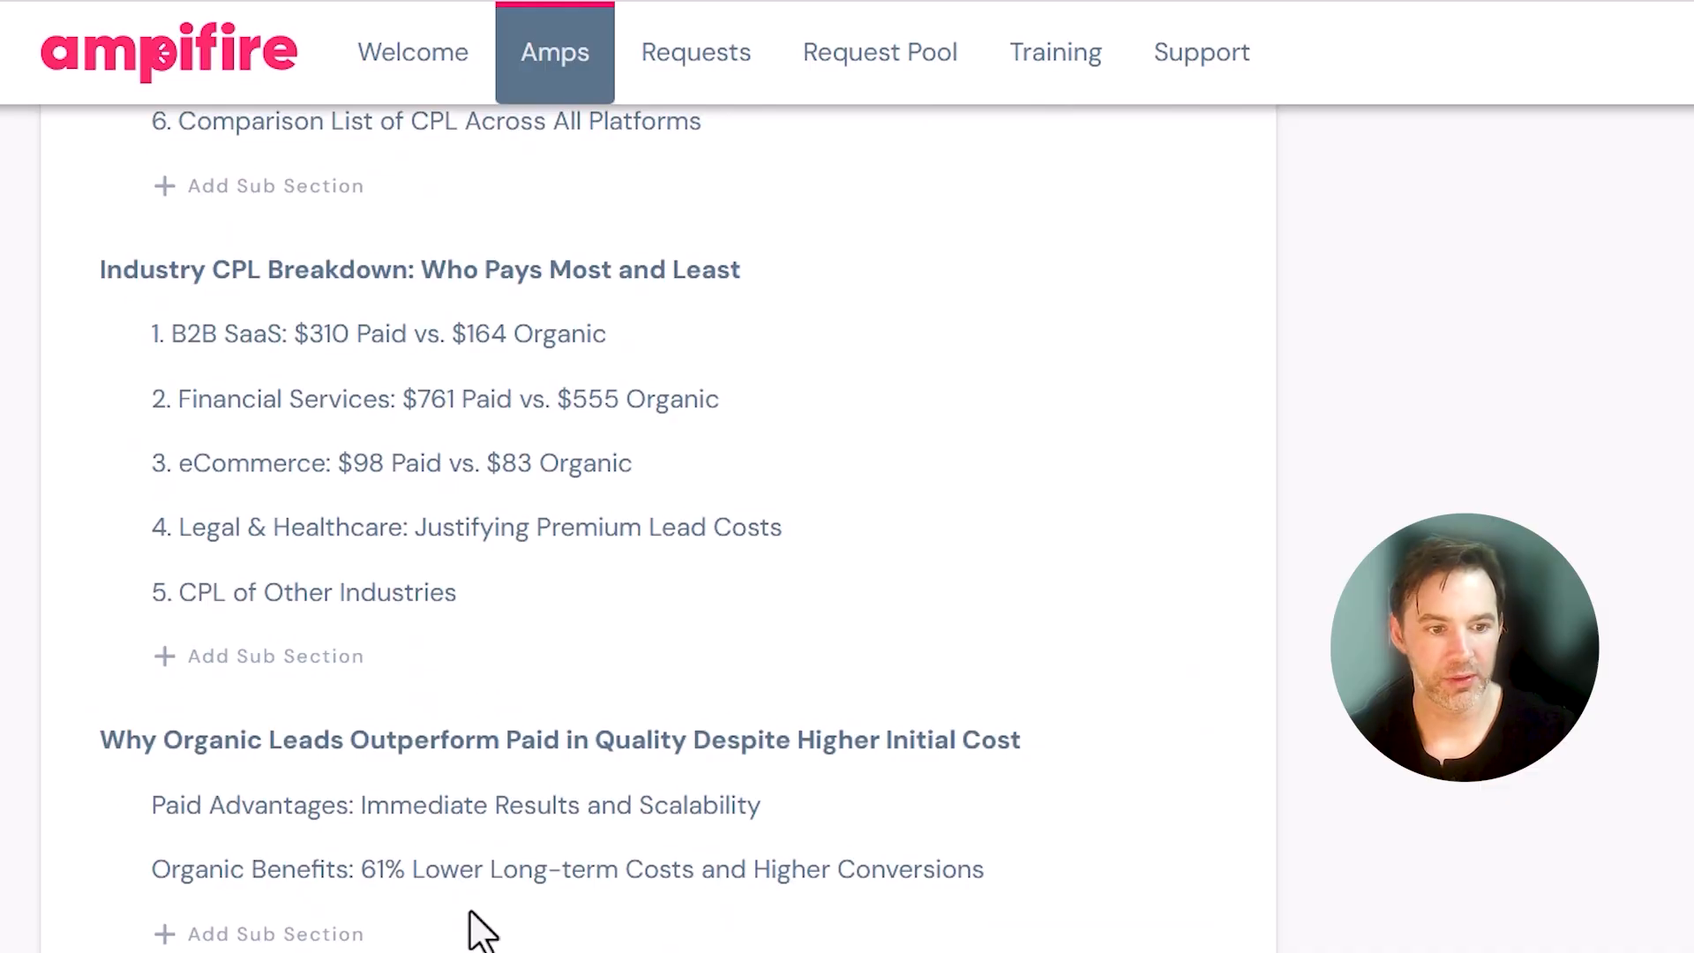
pyautogui.scroll(-2, 472, 917)
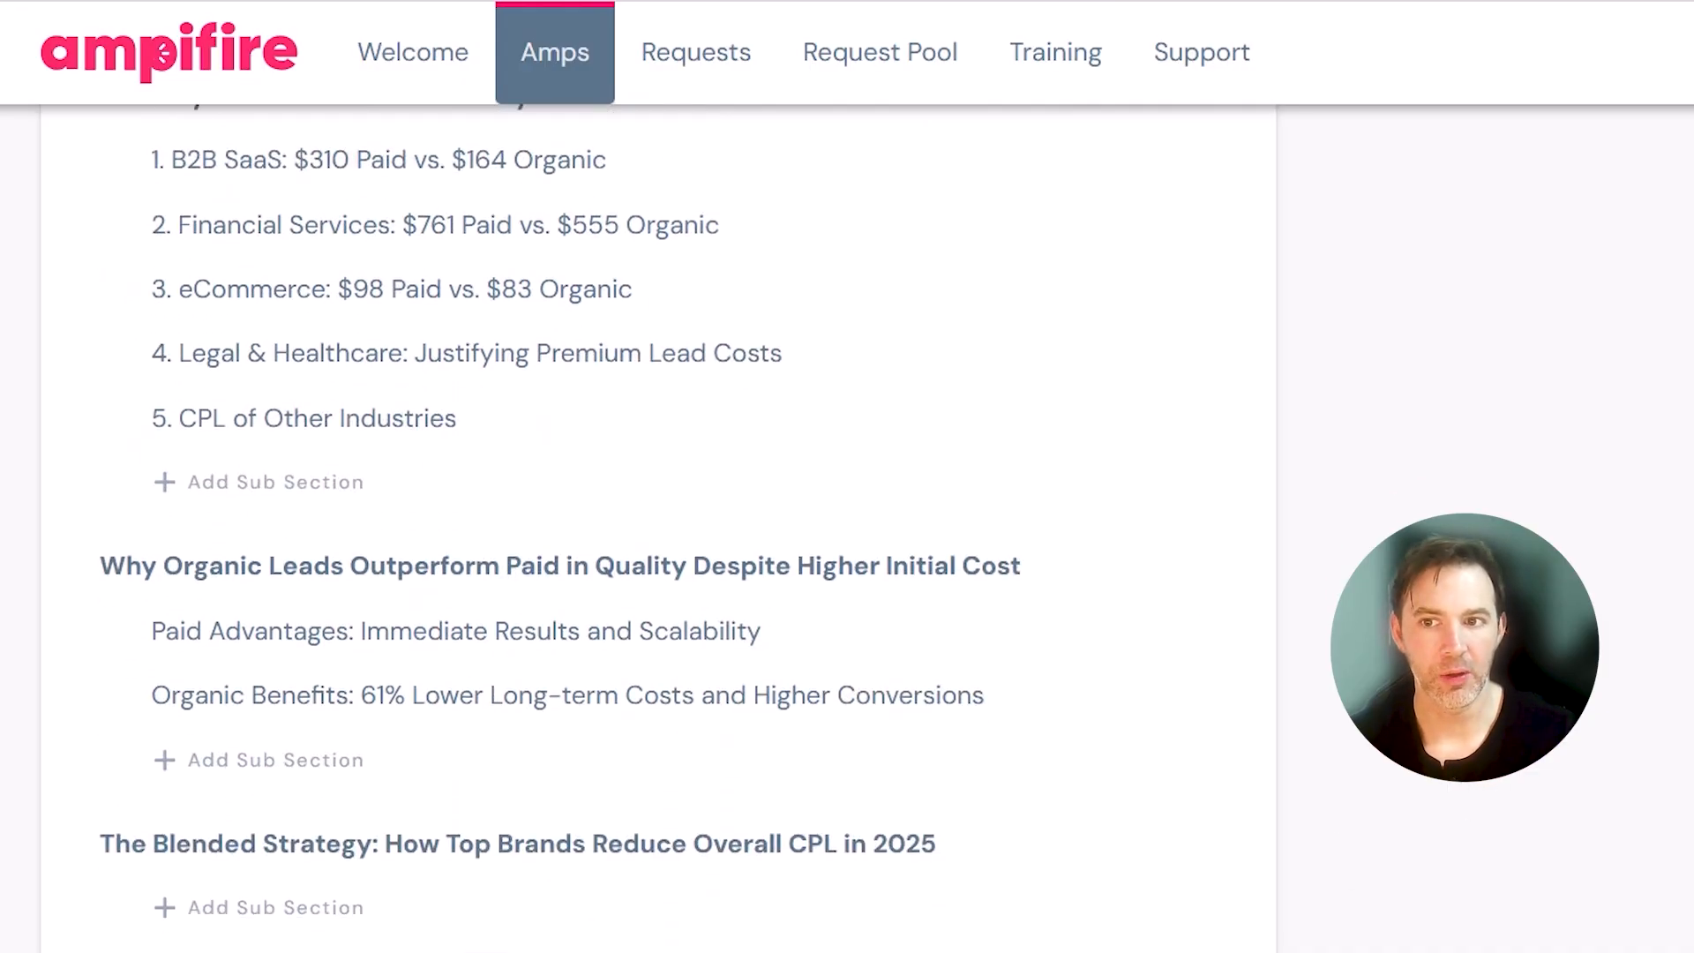
# - Generate the blog post content from the finished outline and return to the blog post draft
pyautogui.scroll(9, 657, 530)
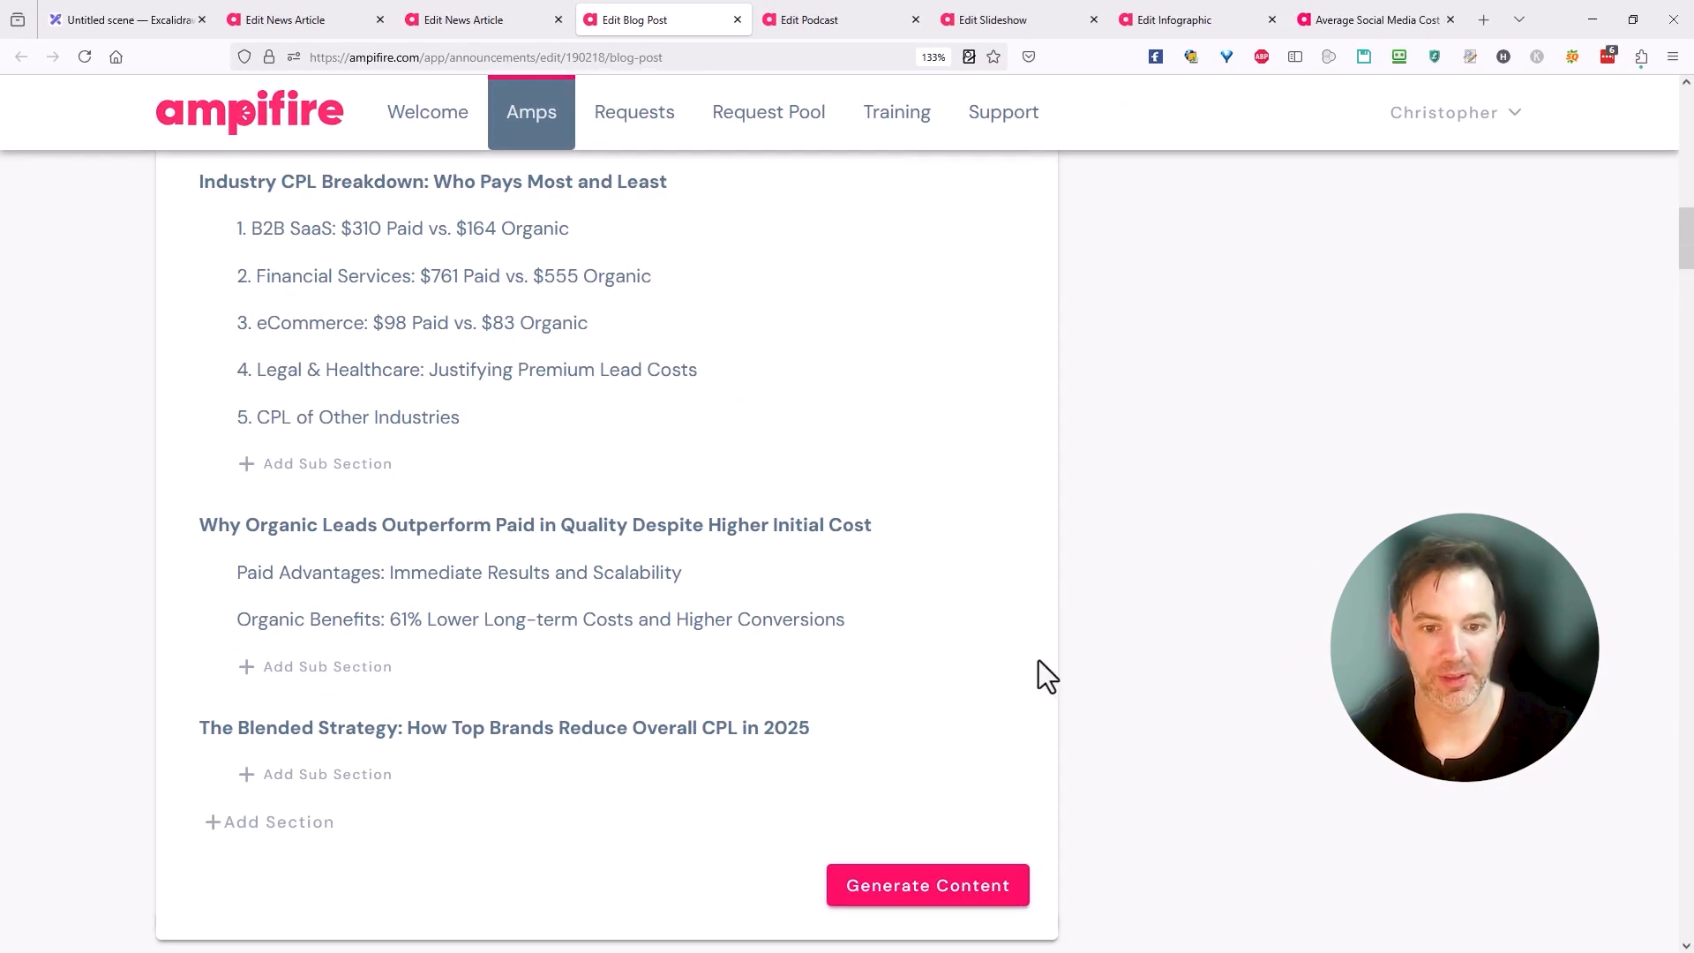
pyautogui.click(908, 886)
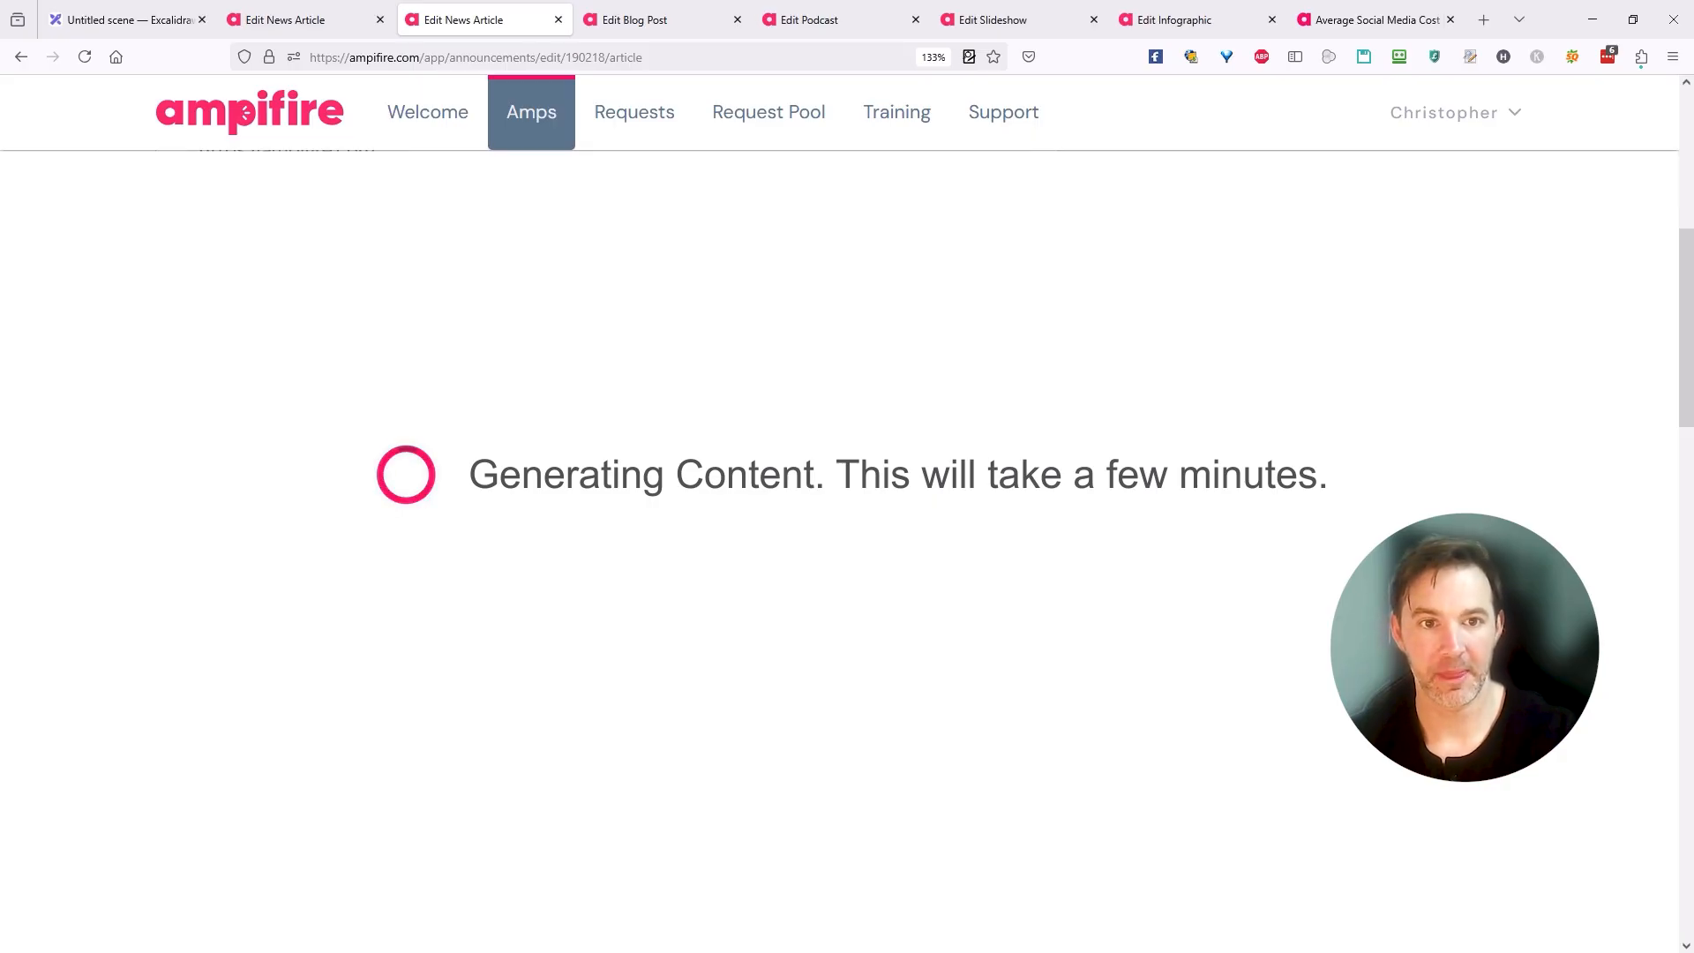
pyautogui.hotkey('ctrl', 'Tab')
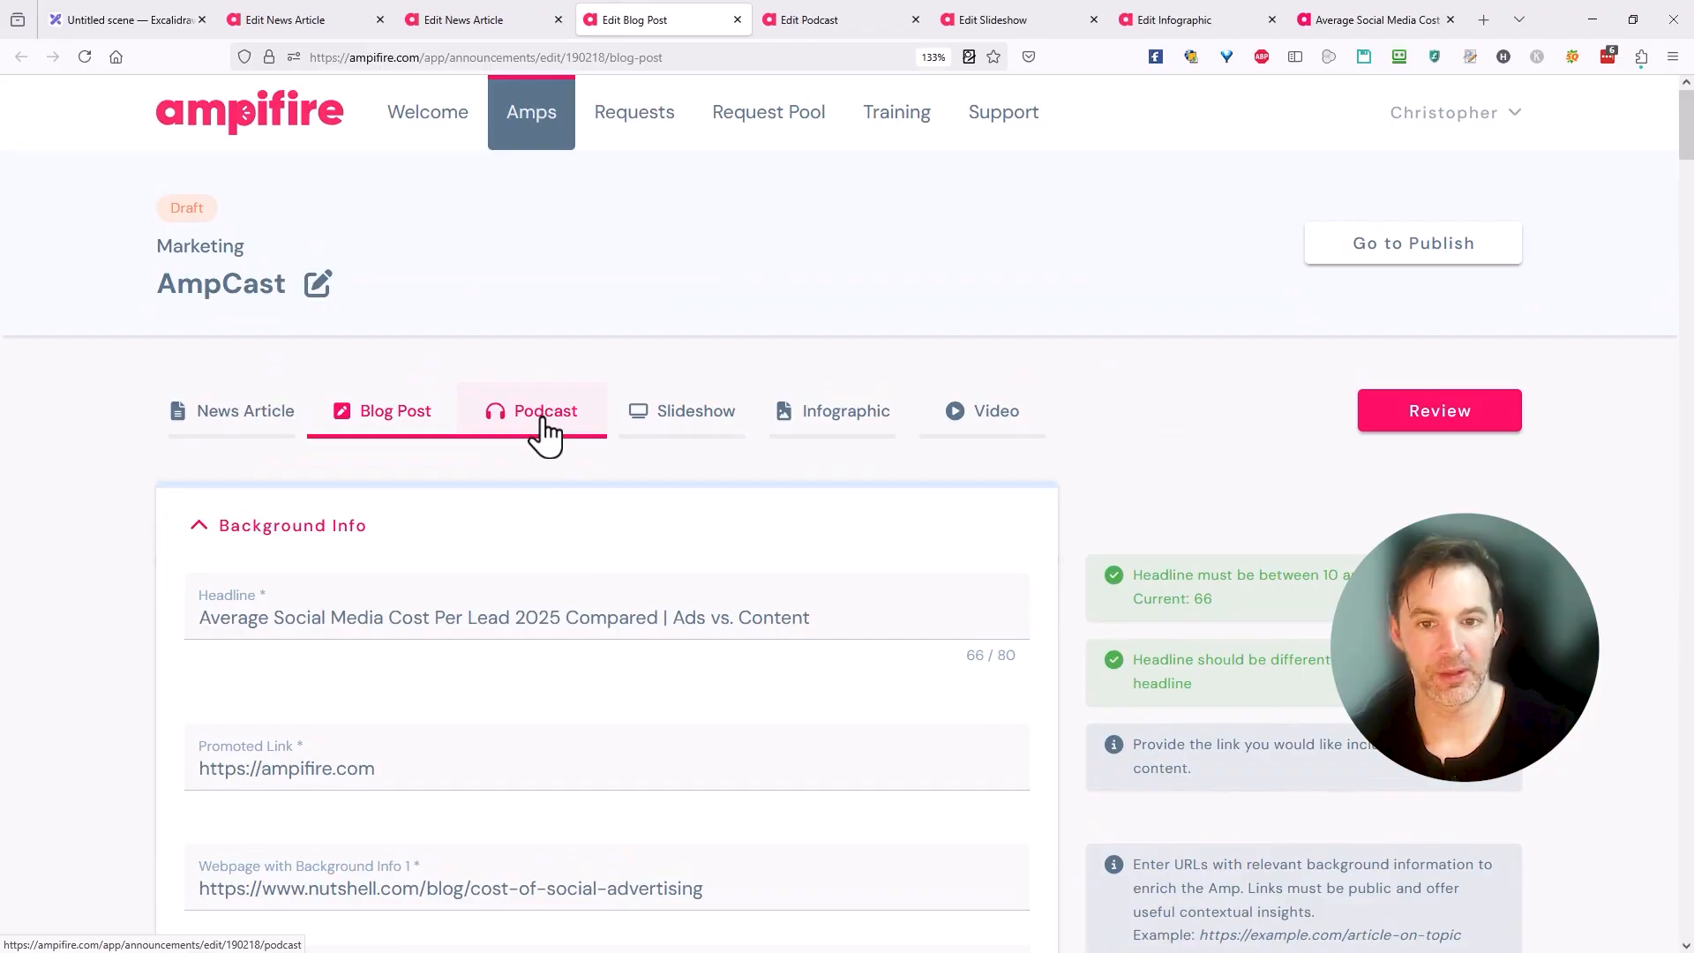
# - Read through the generated blog post from the headline and key takeaways to the blended strategy section
pyautogui.scroll(-7, 1687, 170)
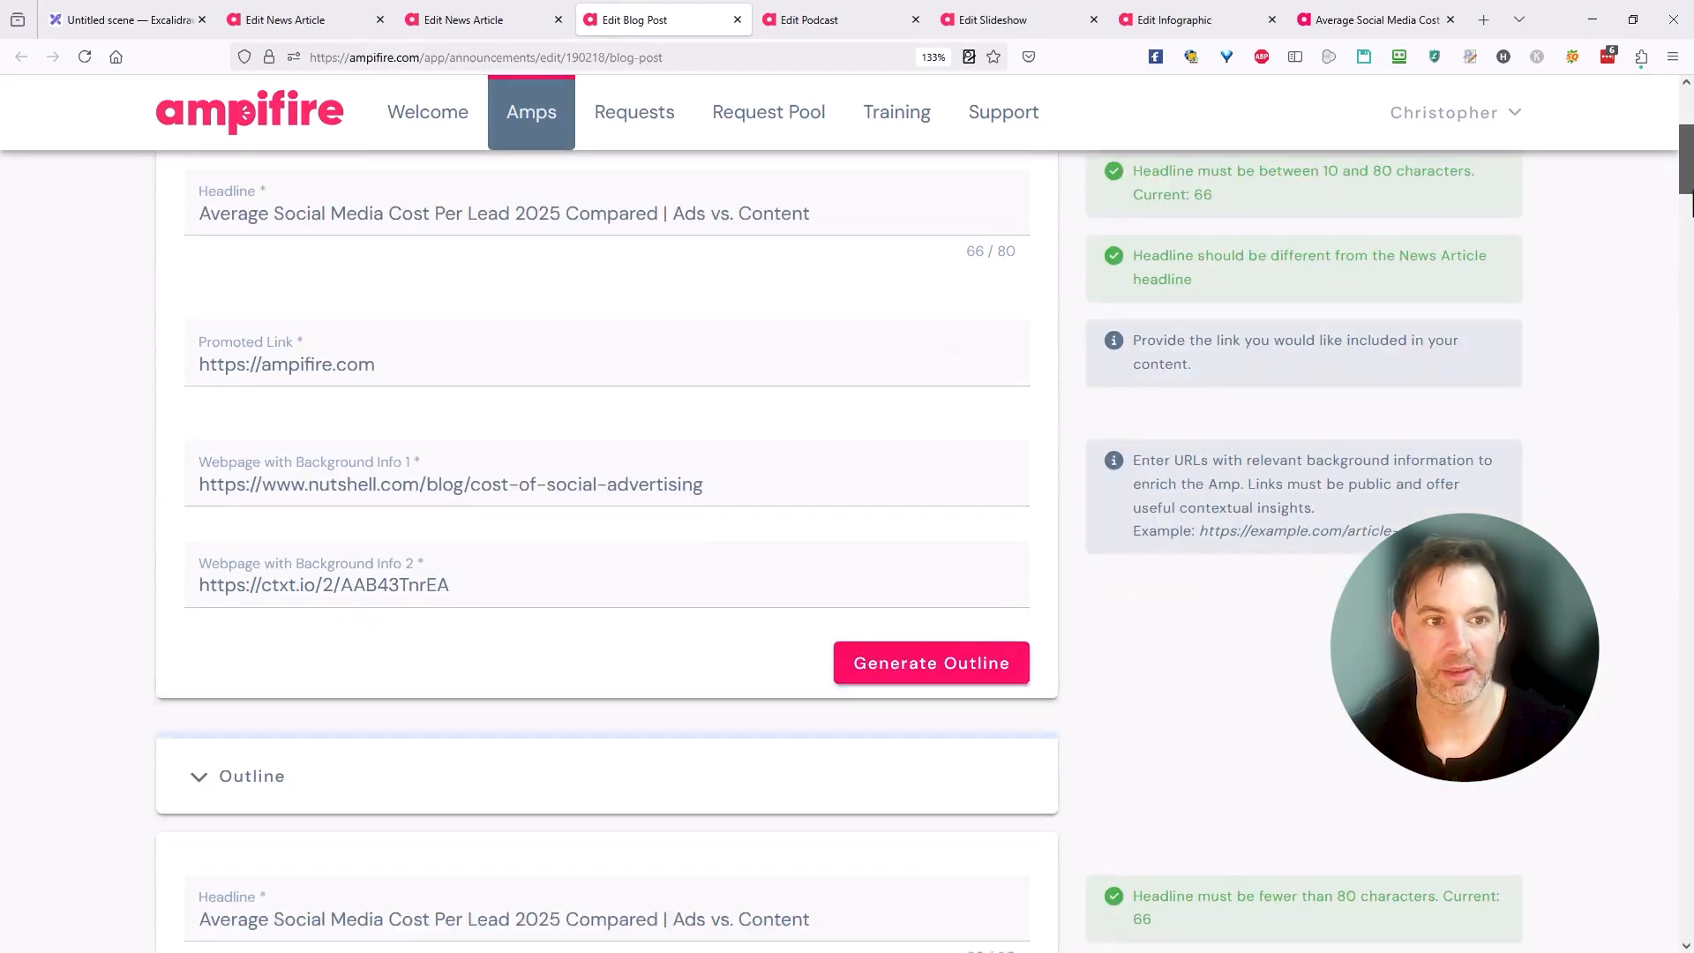
pyautogui.scroll(-4, 607, 547)
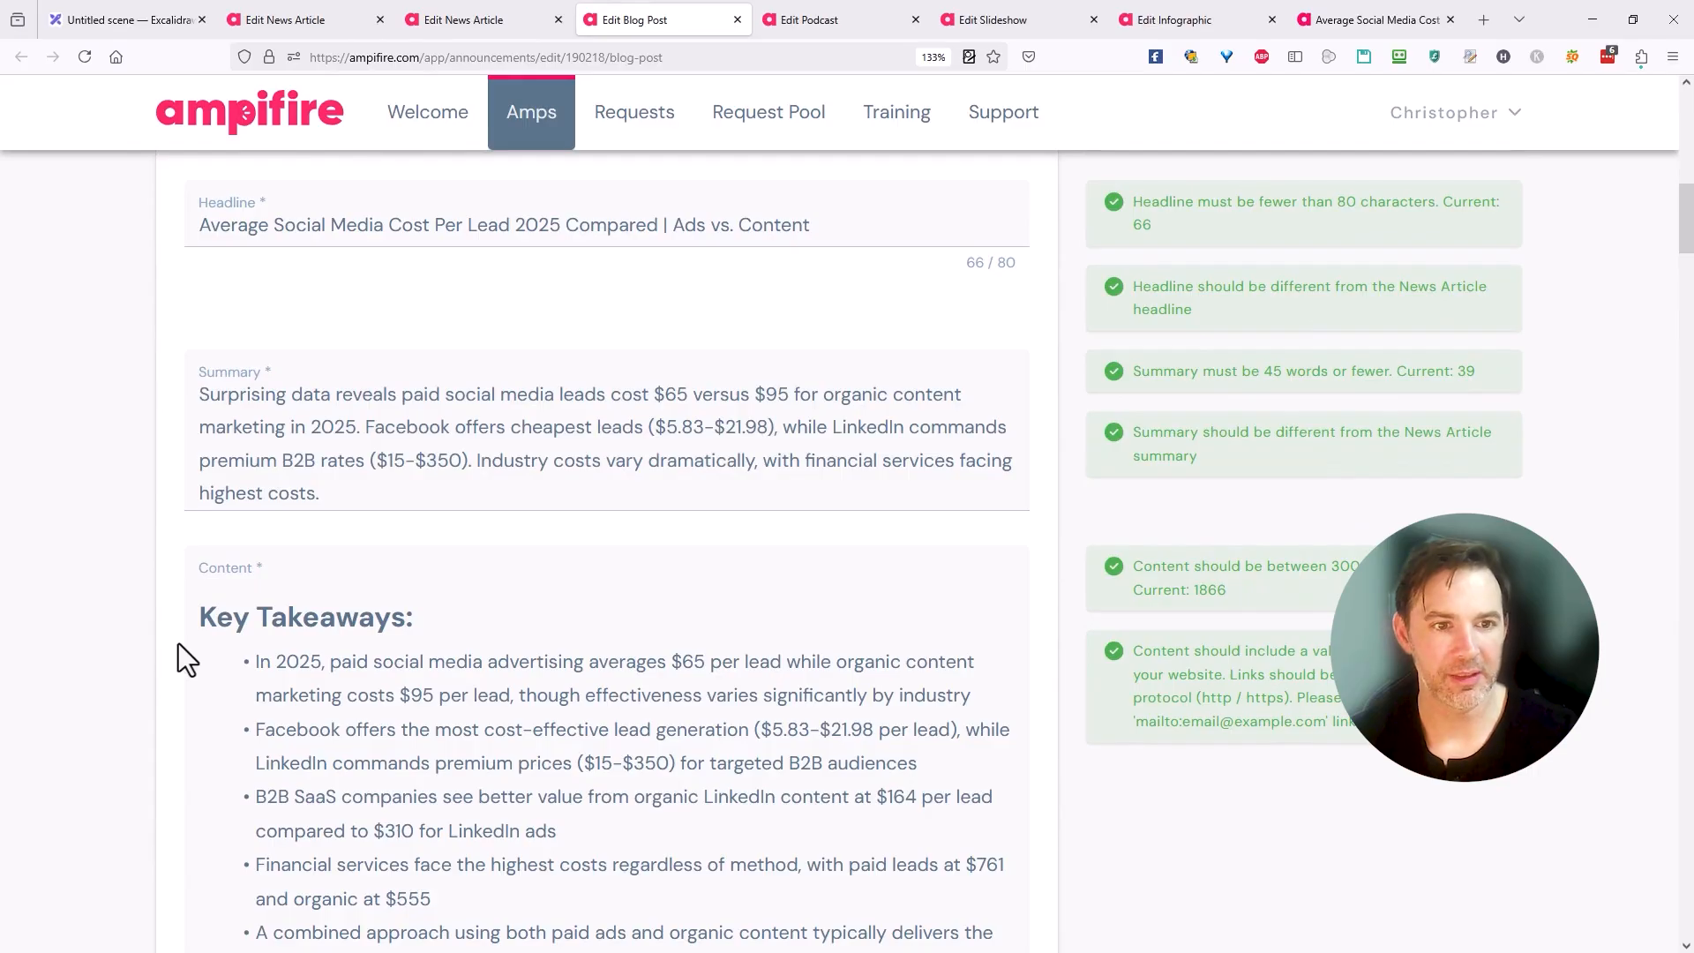
pyautogui.scroll(-3, 178, 643)
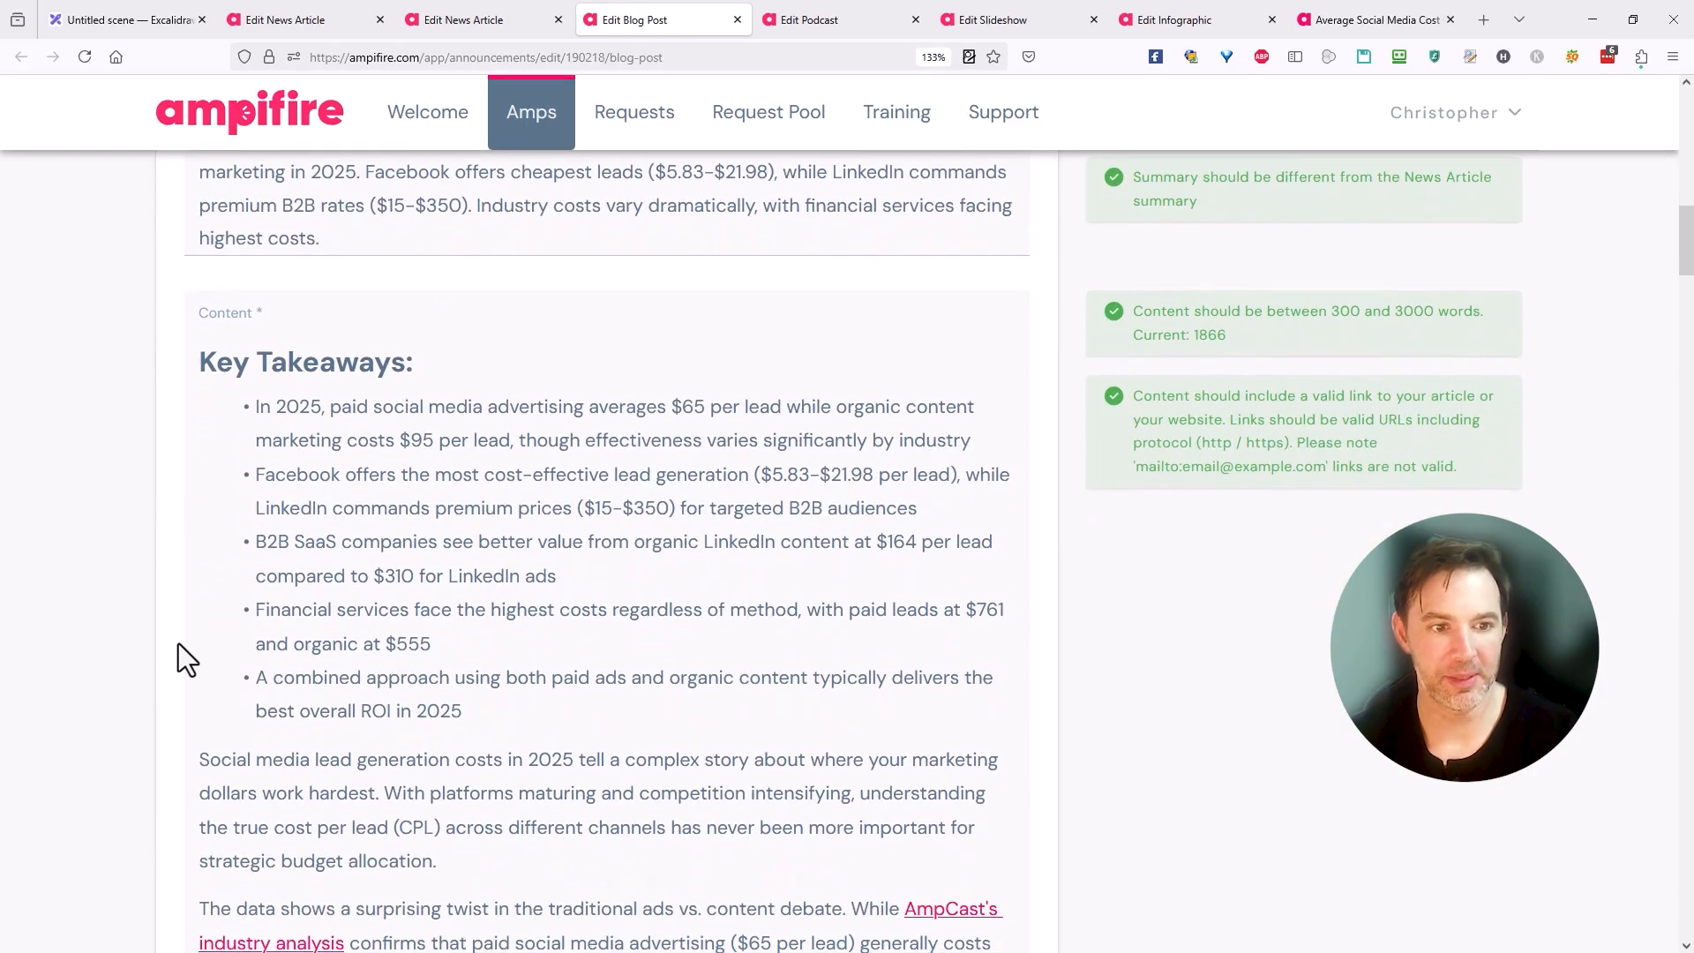
pyautogui.scroll(-8, 179, 643)
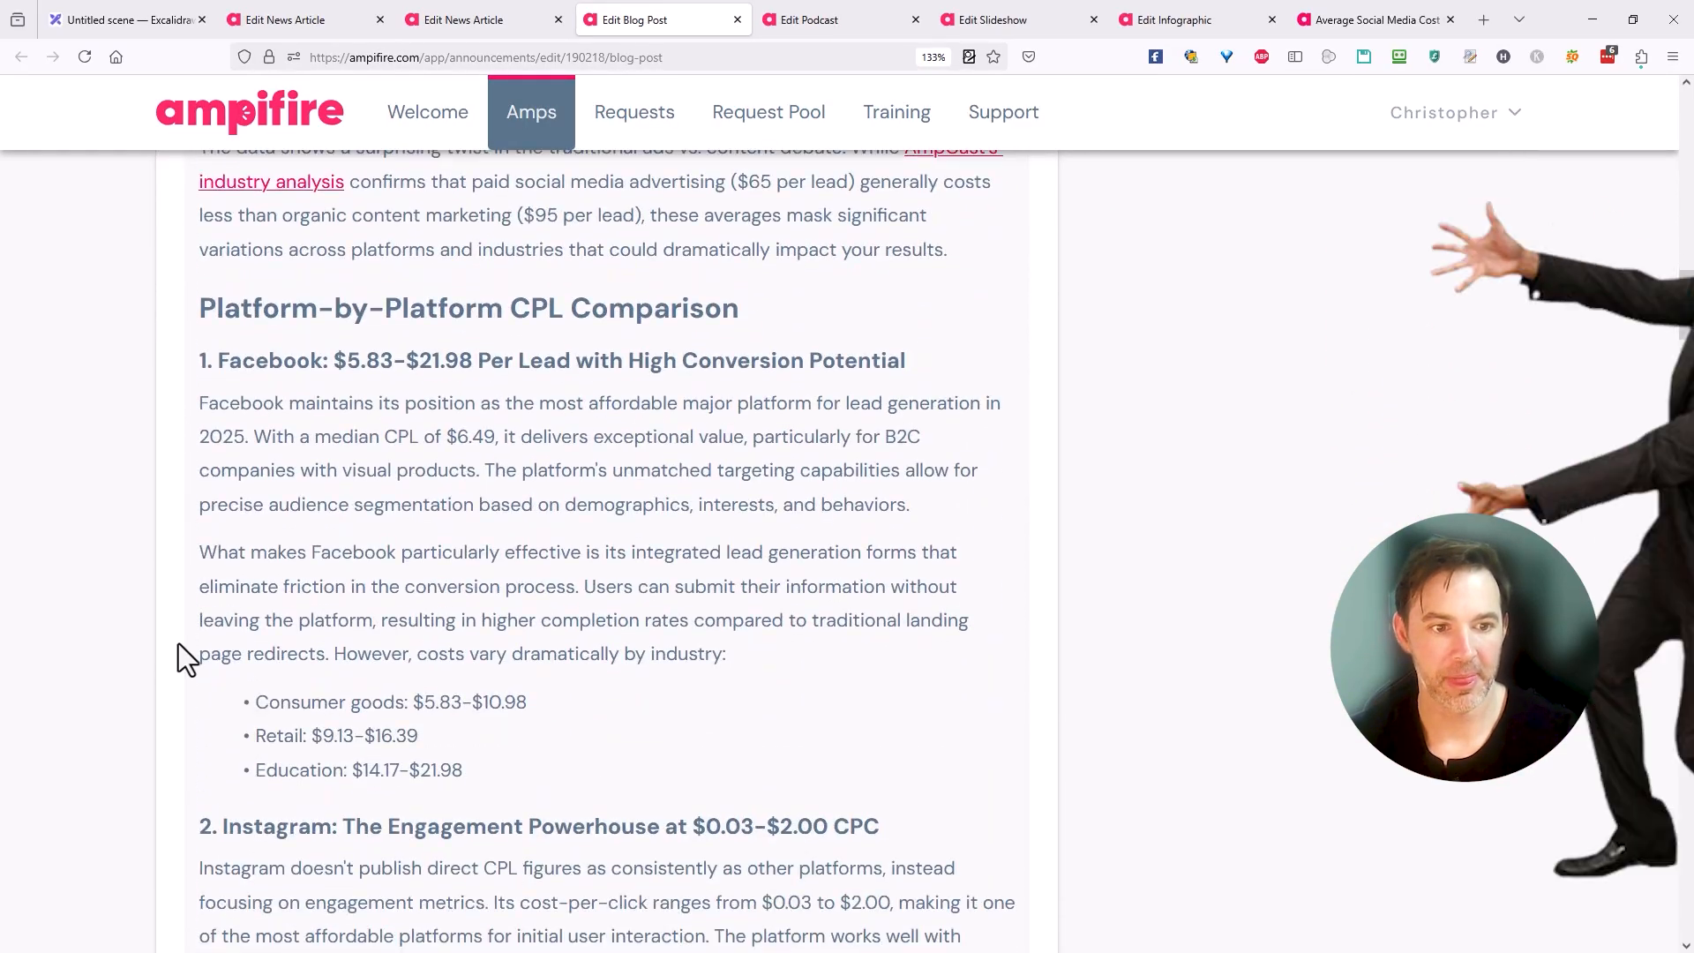
pyautogui.scroll(-15, 179, 643)
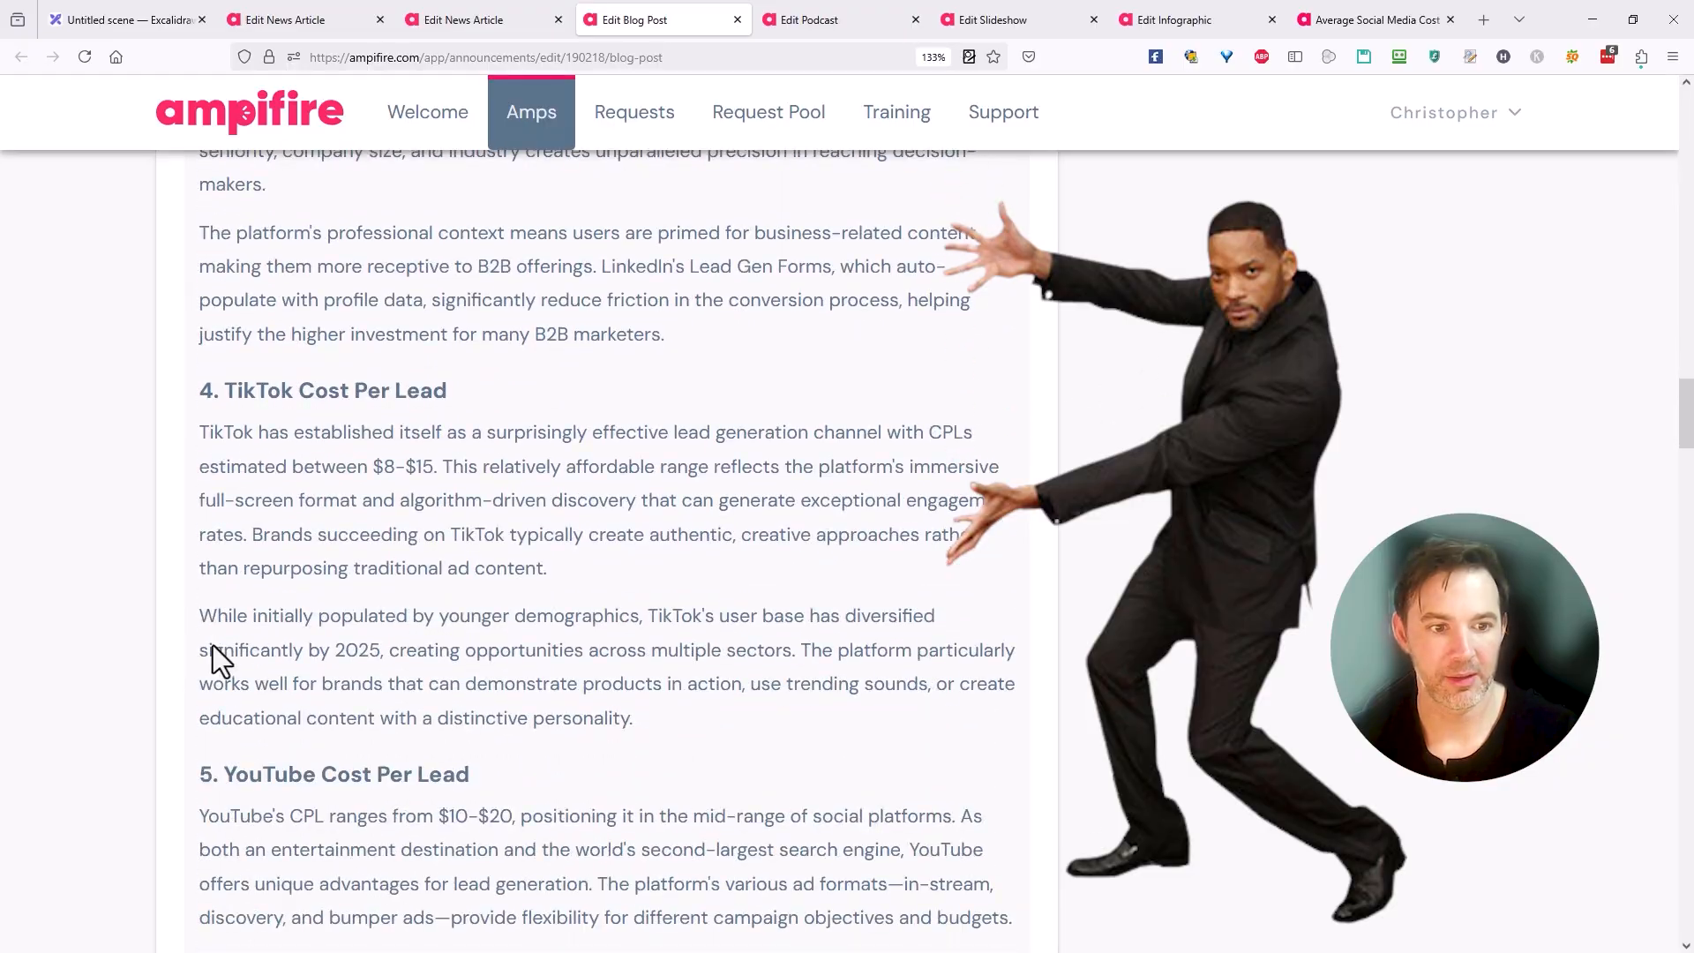
pyautogui.scroll(-12, 1687, 434)
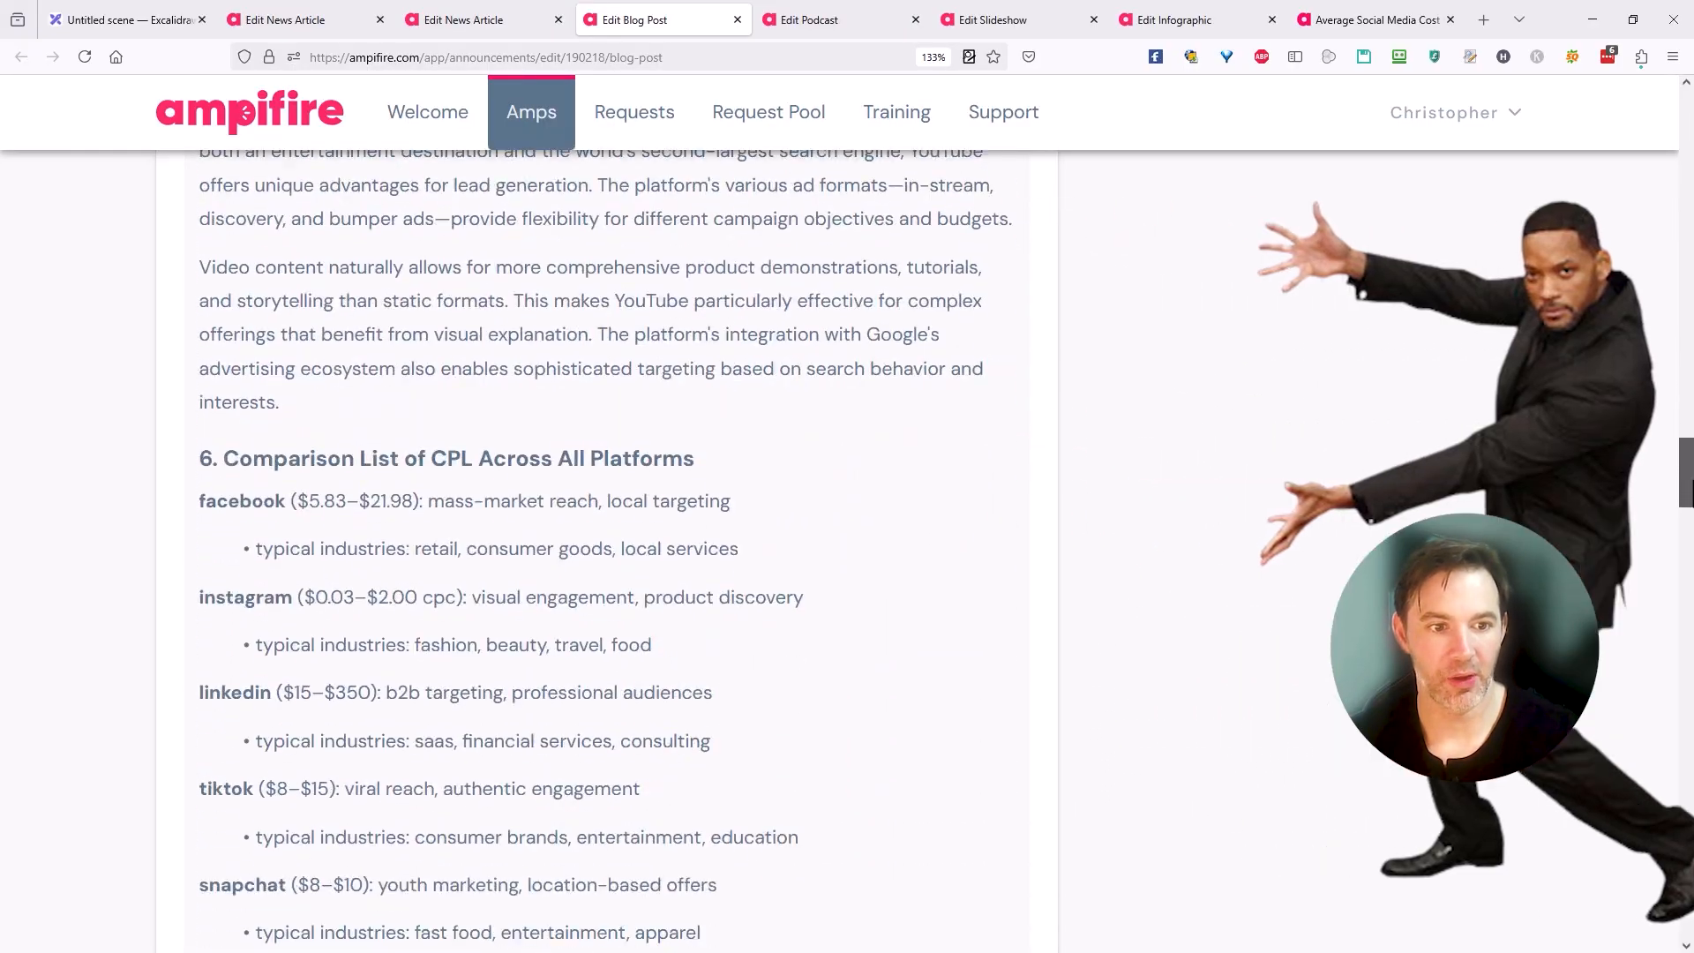
pyautogui.scroll(-18, 607, 547)
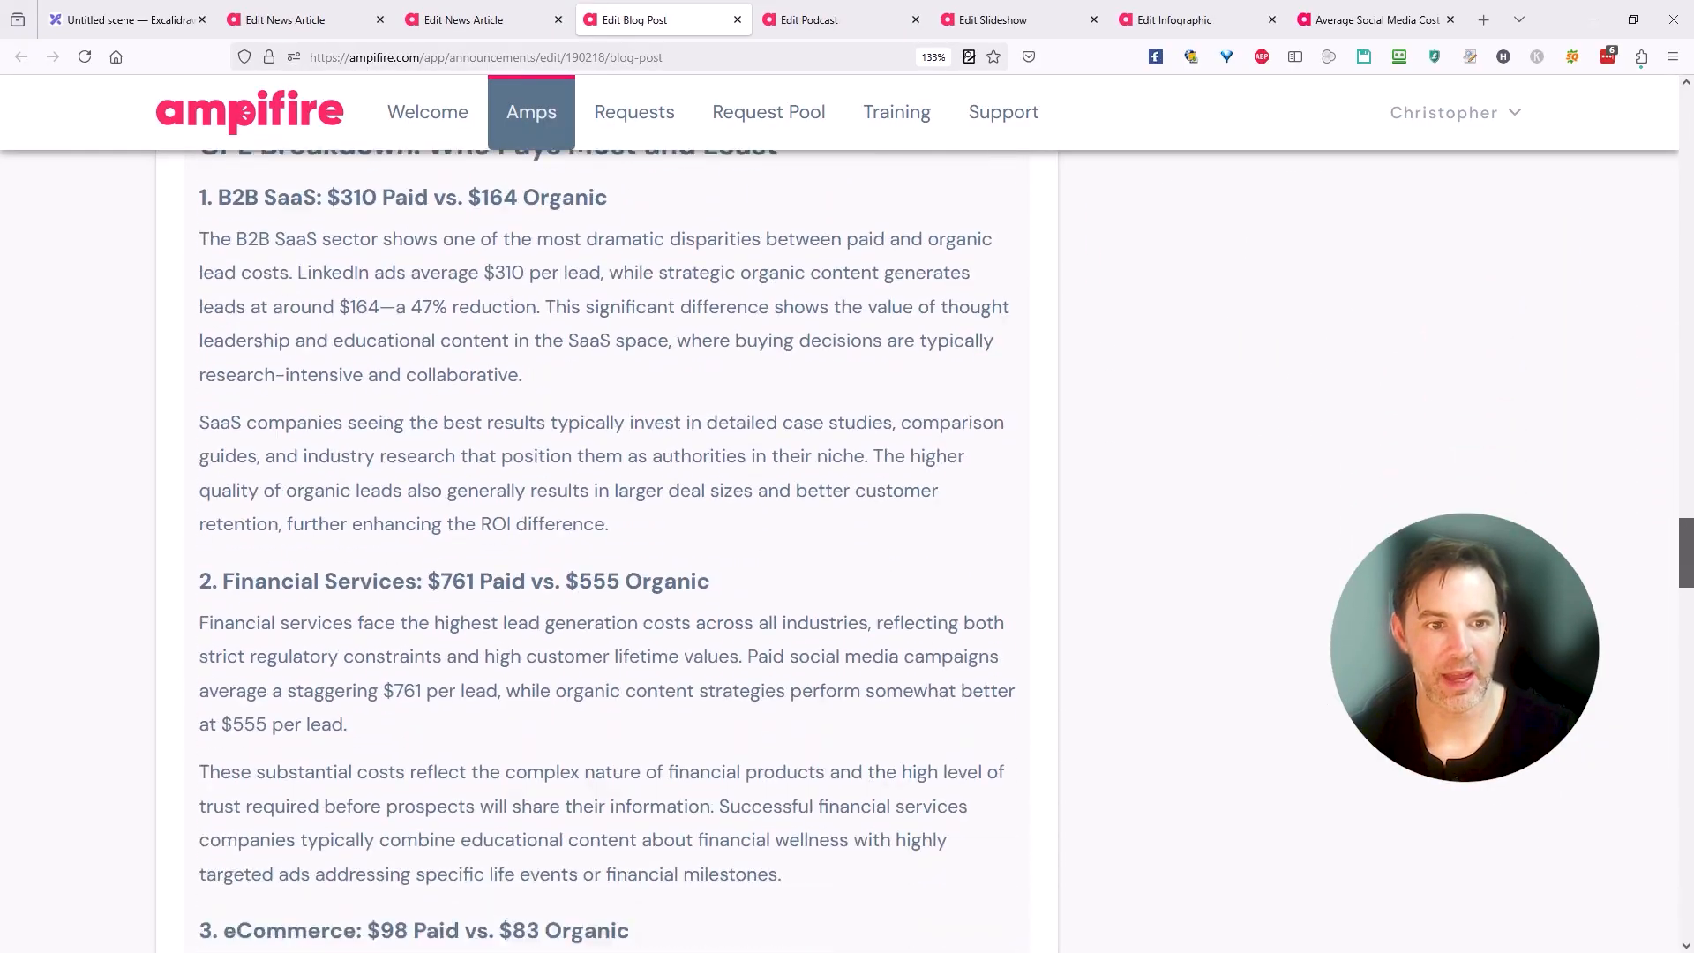
pyautogui.scroll(-15, 609, 547)
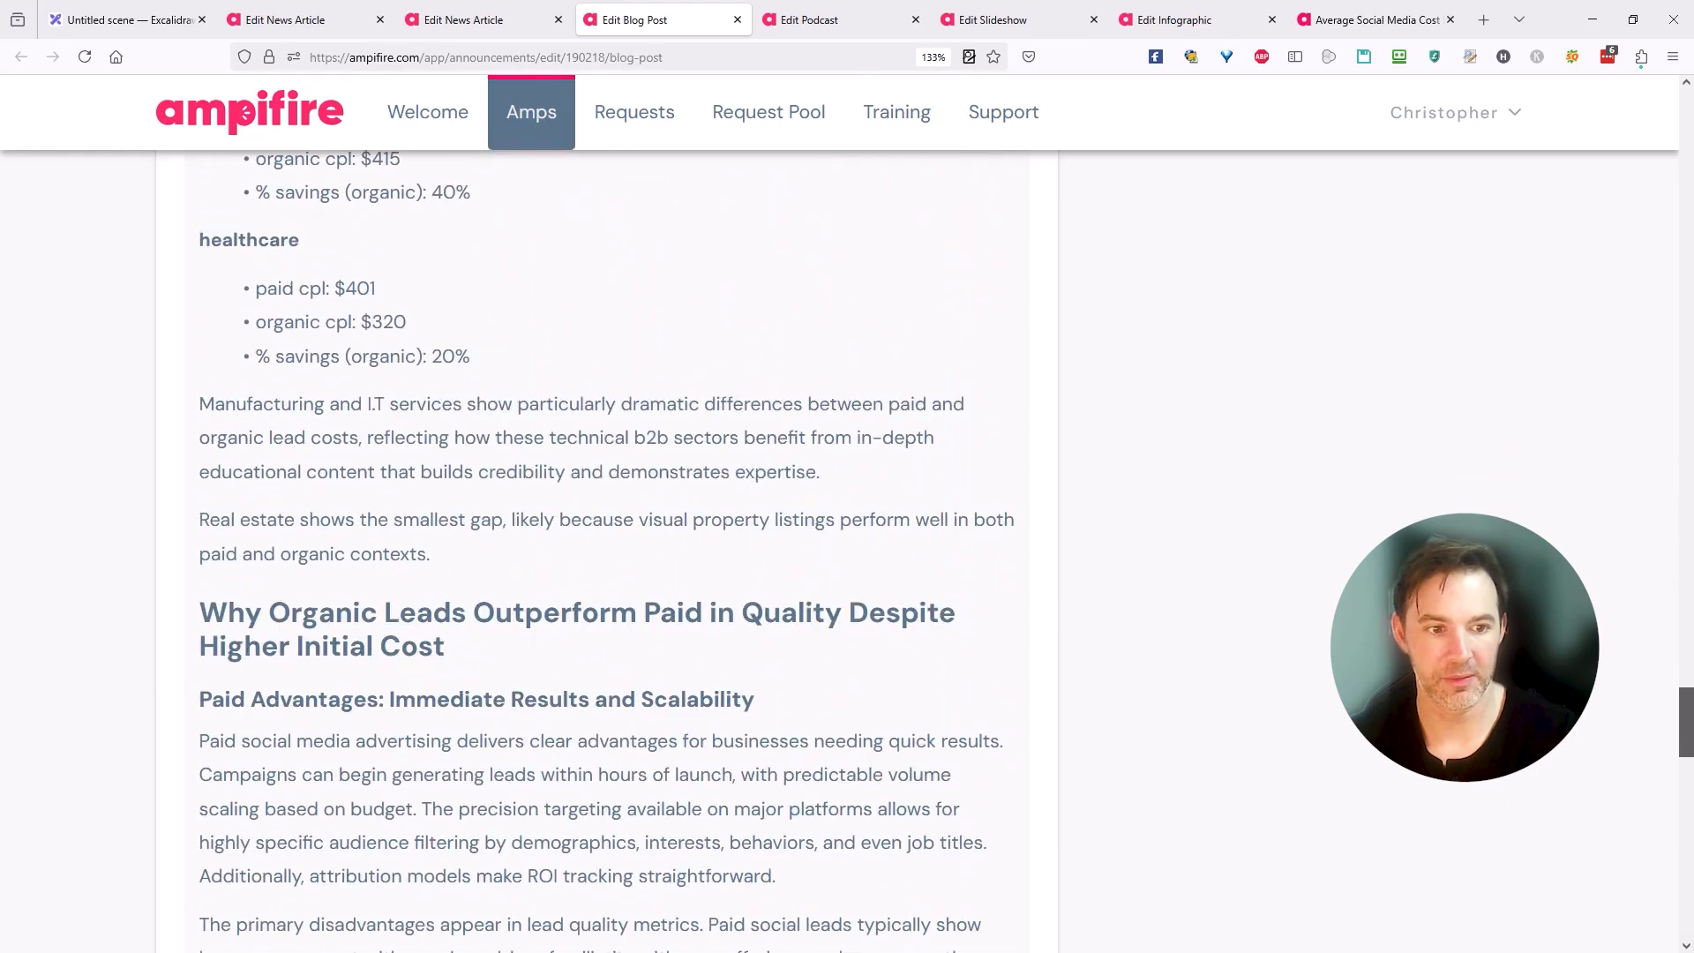
pyautogui.scroll(-7, 609, 547)
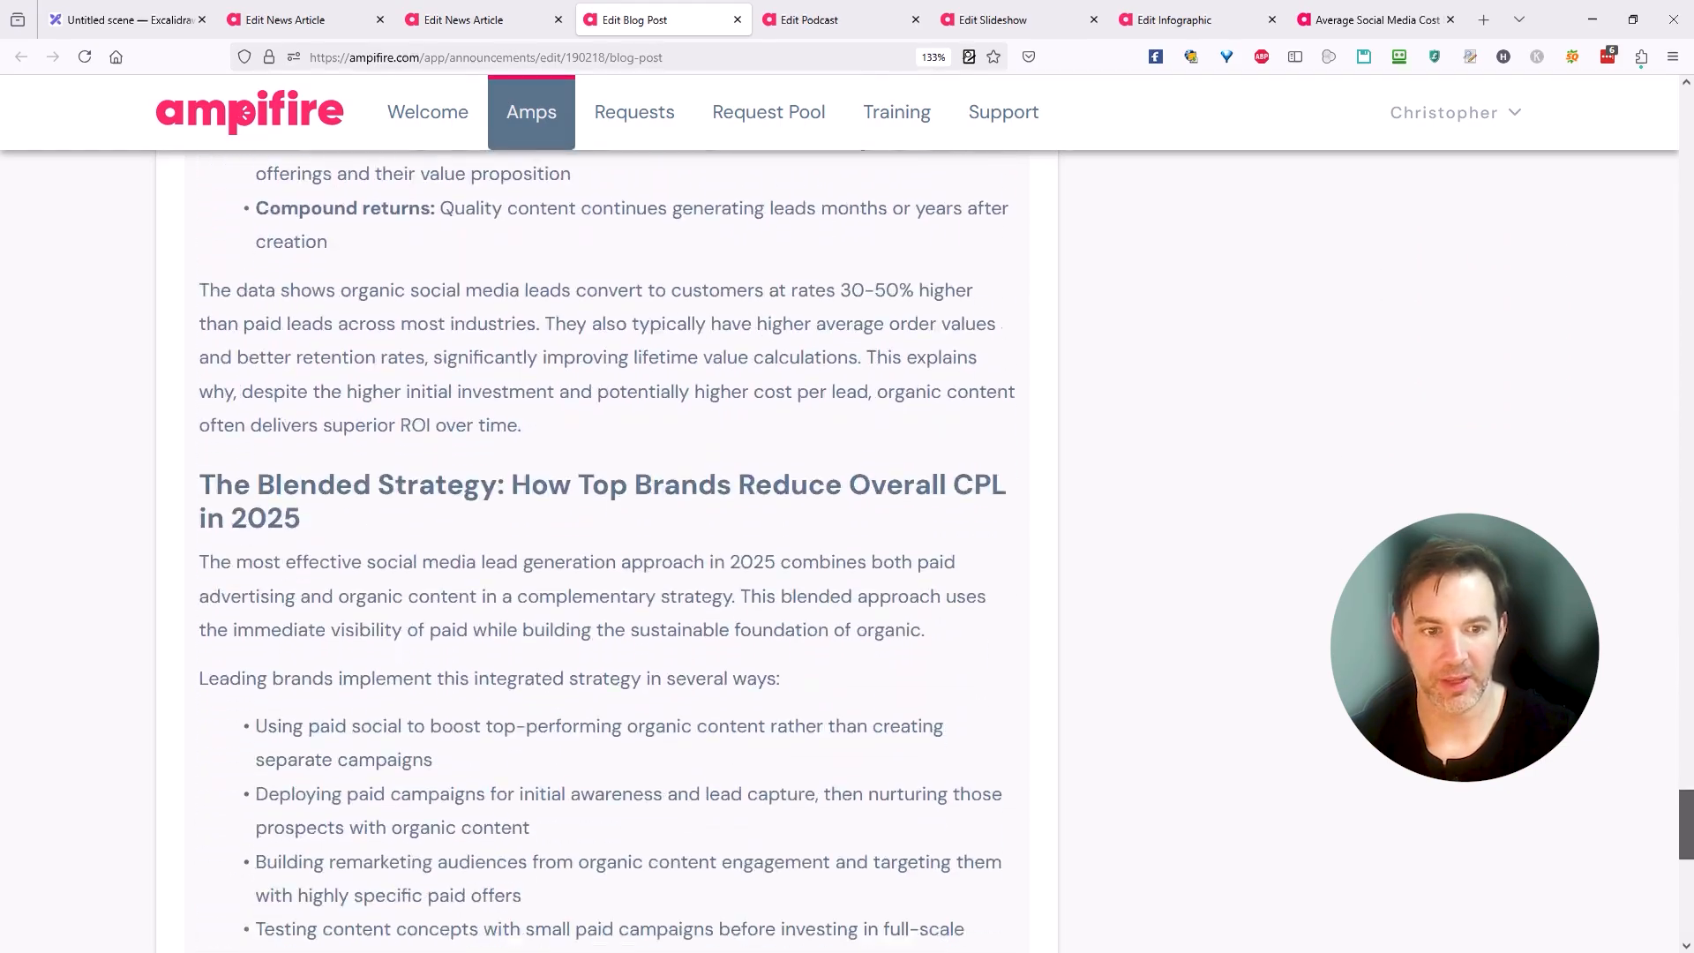
# - Check the blog post's headline, summary and content against the listed requirements, and collapse its background info section
pyautogui.scroll(20, 1428, 409)
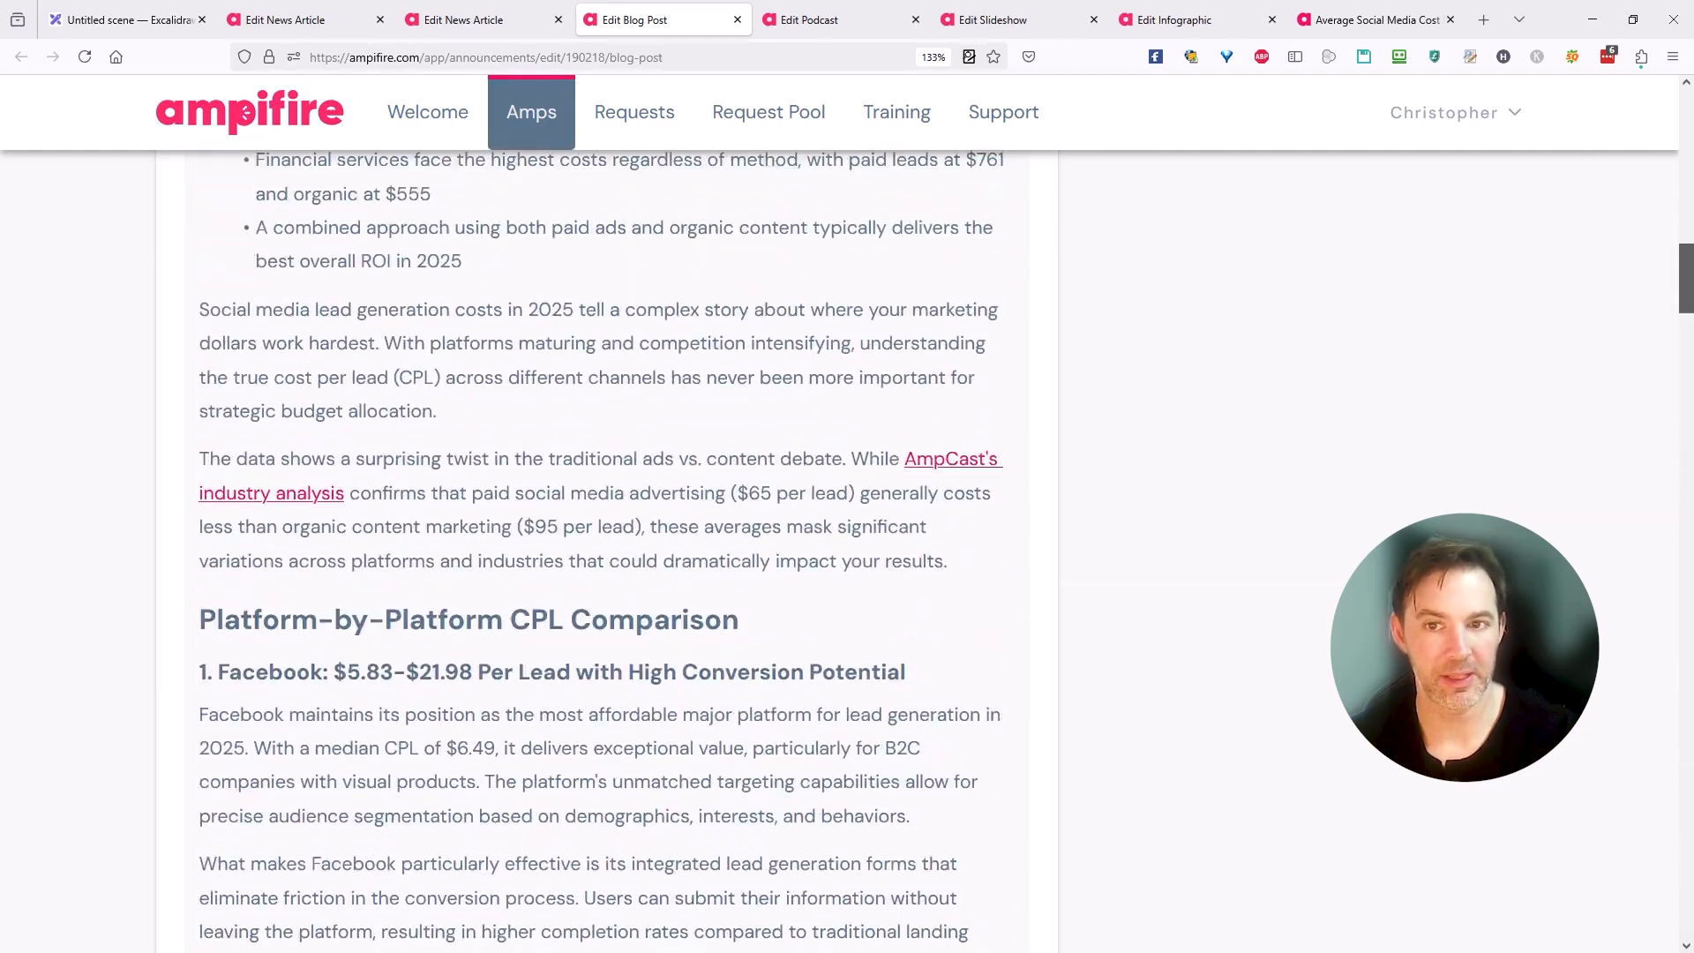
pyautogui.scroll(1, 1168, 495)
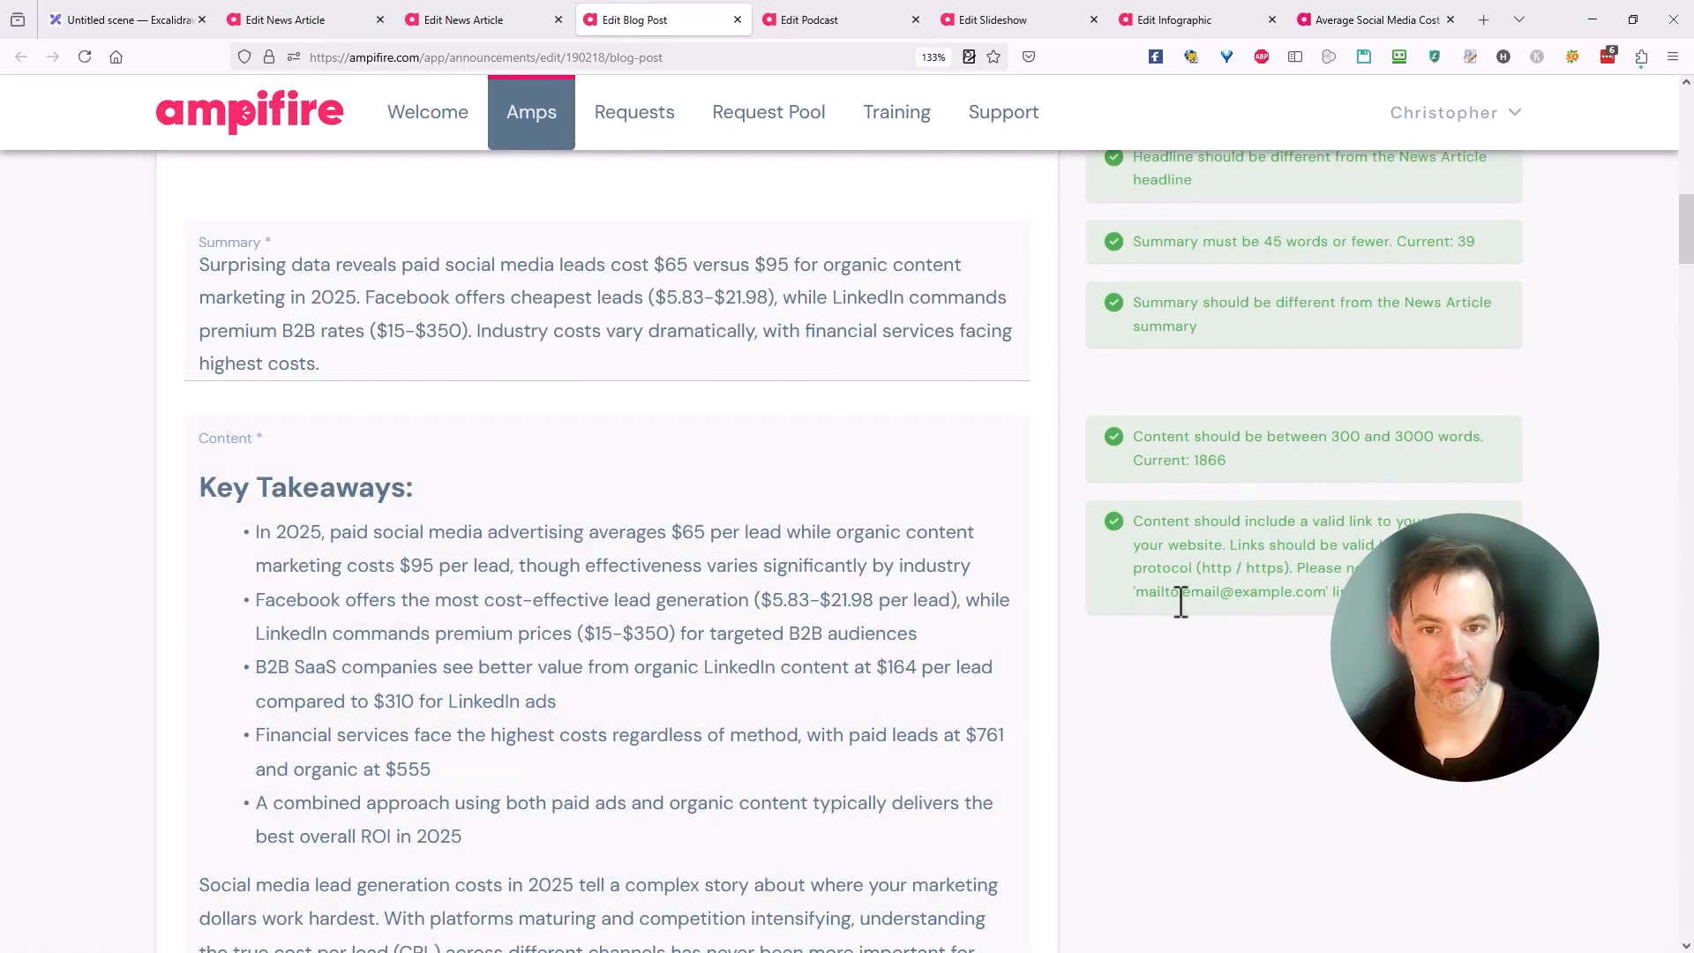
pyautogui.scroll(3, 1063, 644)
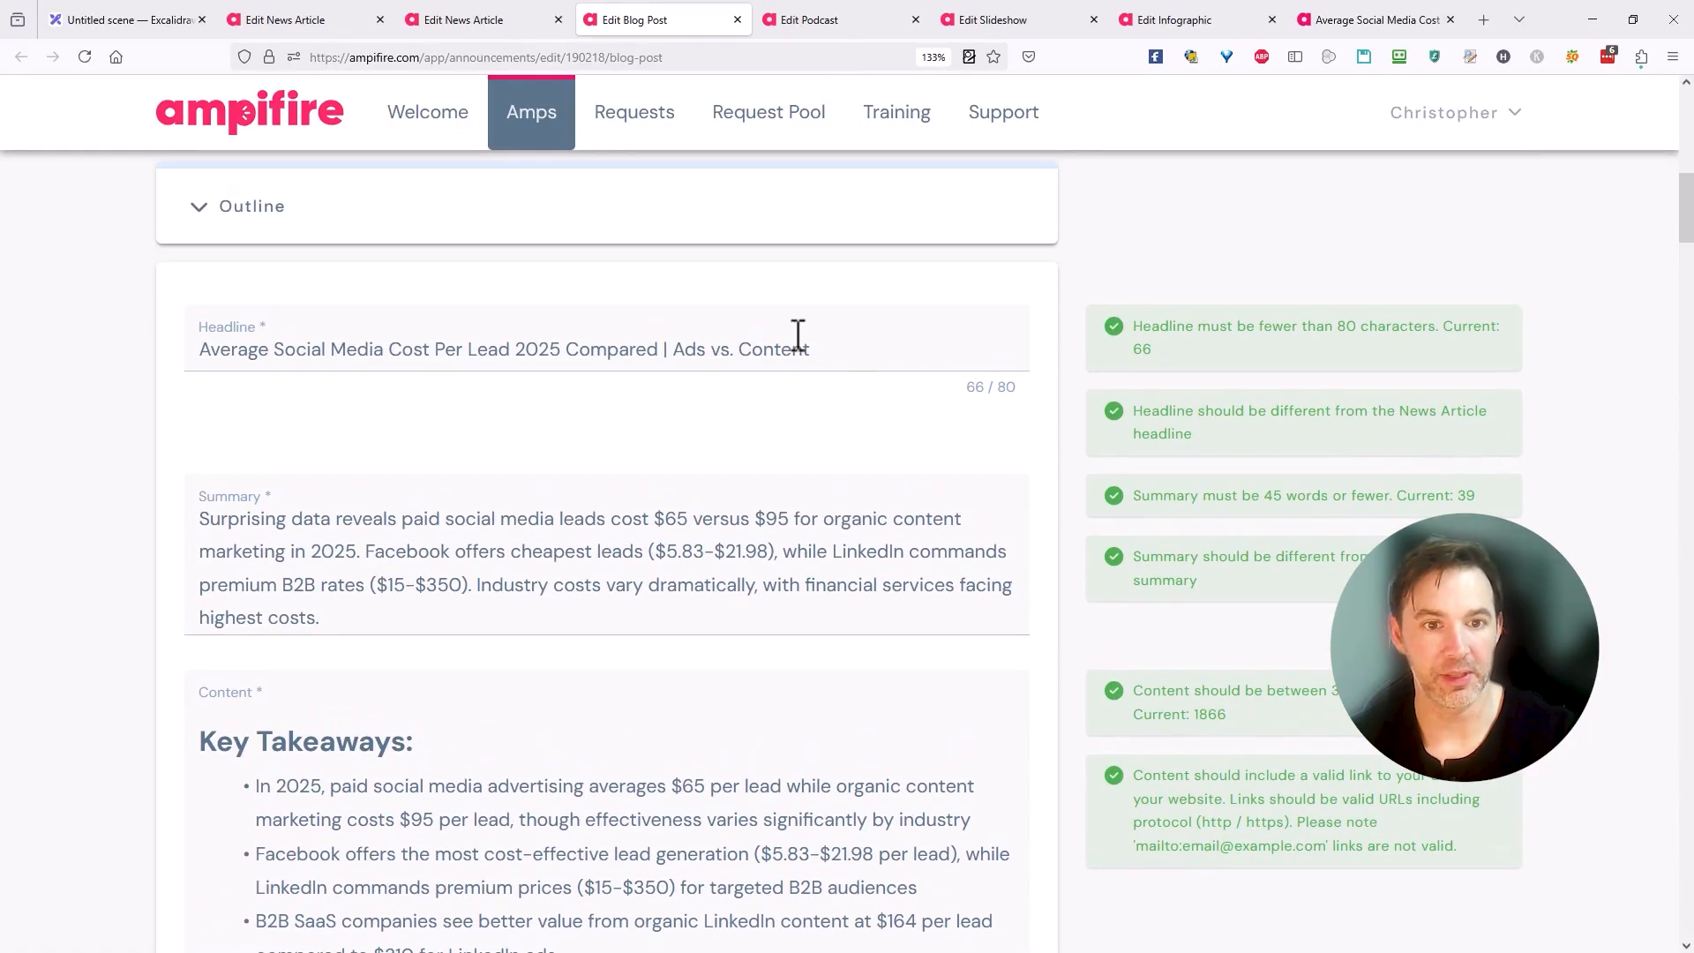
pyautogui.scroll(-2, 1655, 530)
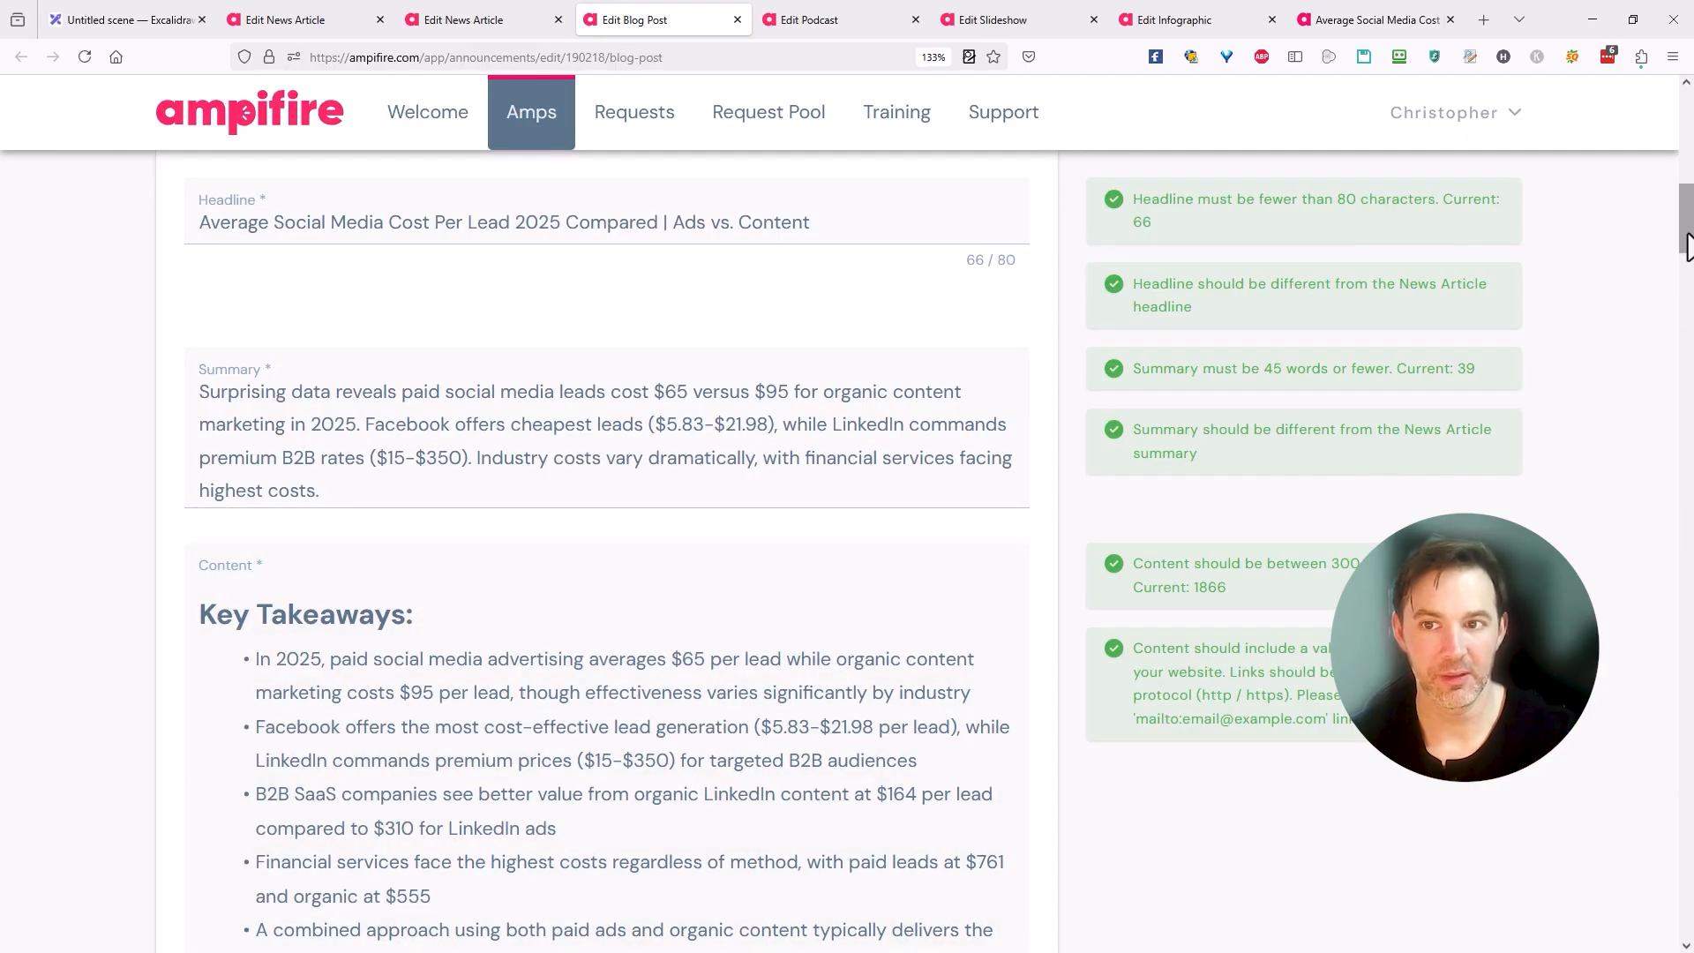
pyautogui.moveTo(1689, 236); pyautogui.dragTo(1690, 211)
pyautogui.scroll(-5, 806, 579)
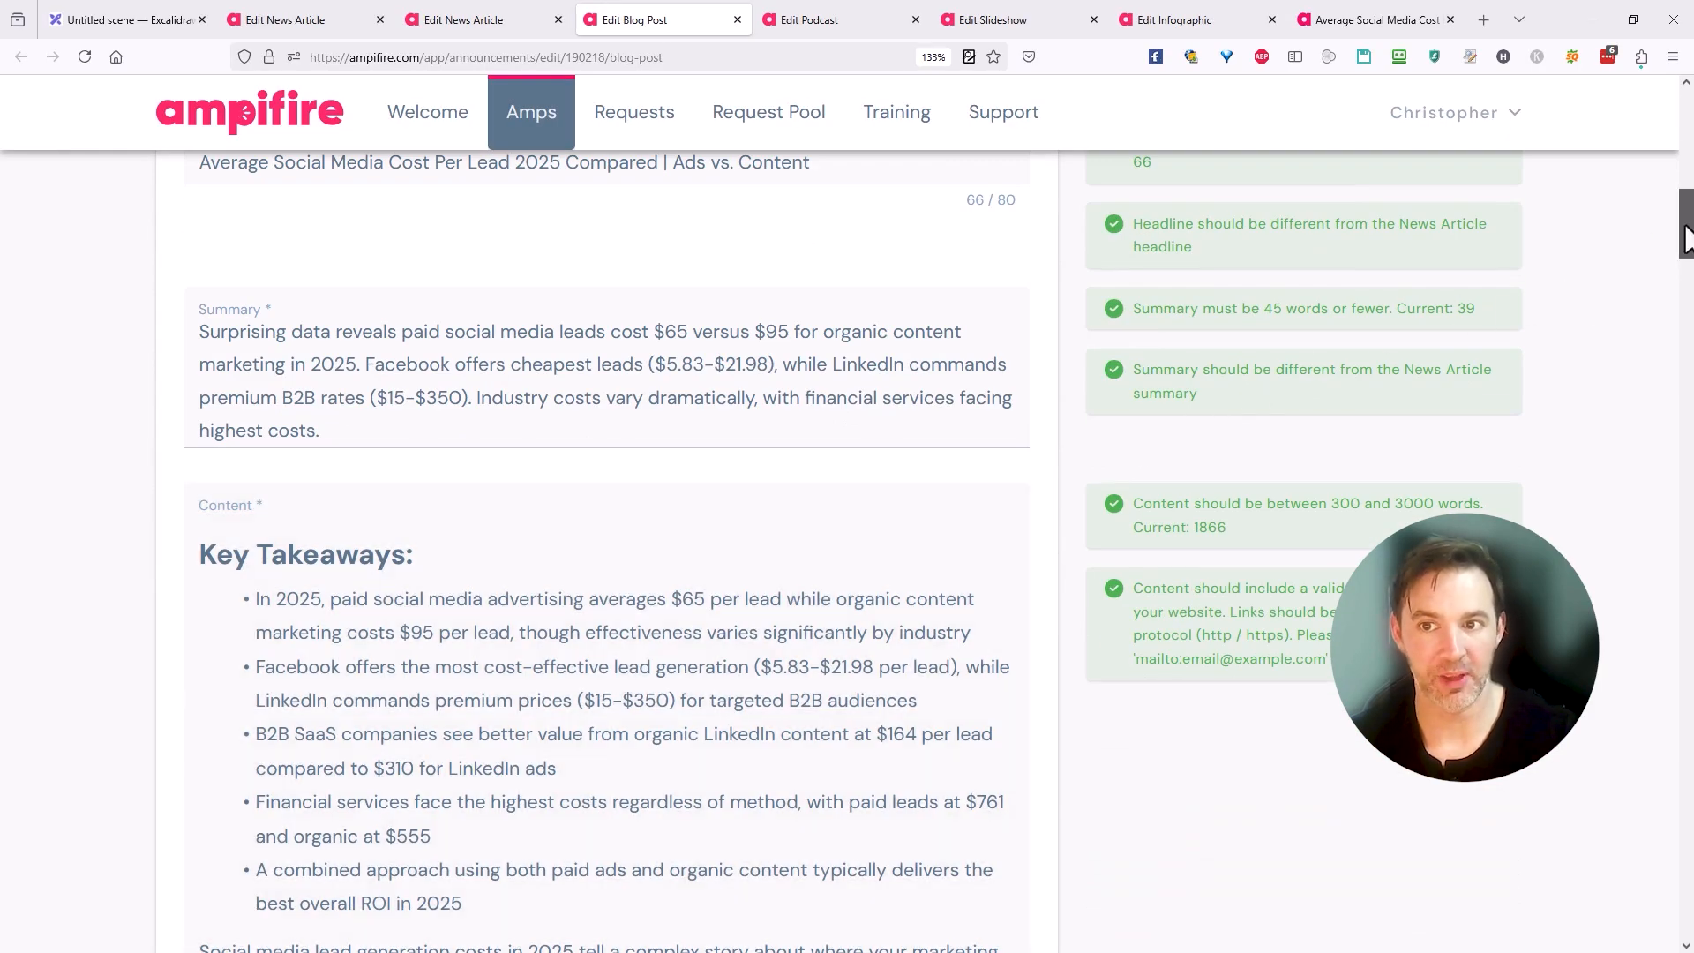
pyautogui.moveTo(1685, 238); pyautogui.dragTo(1688, 196)
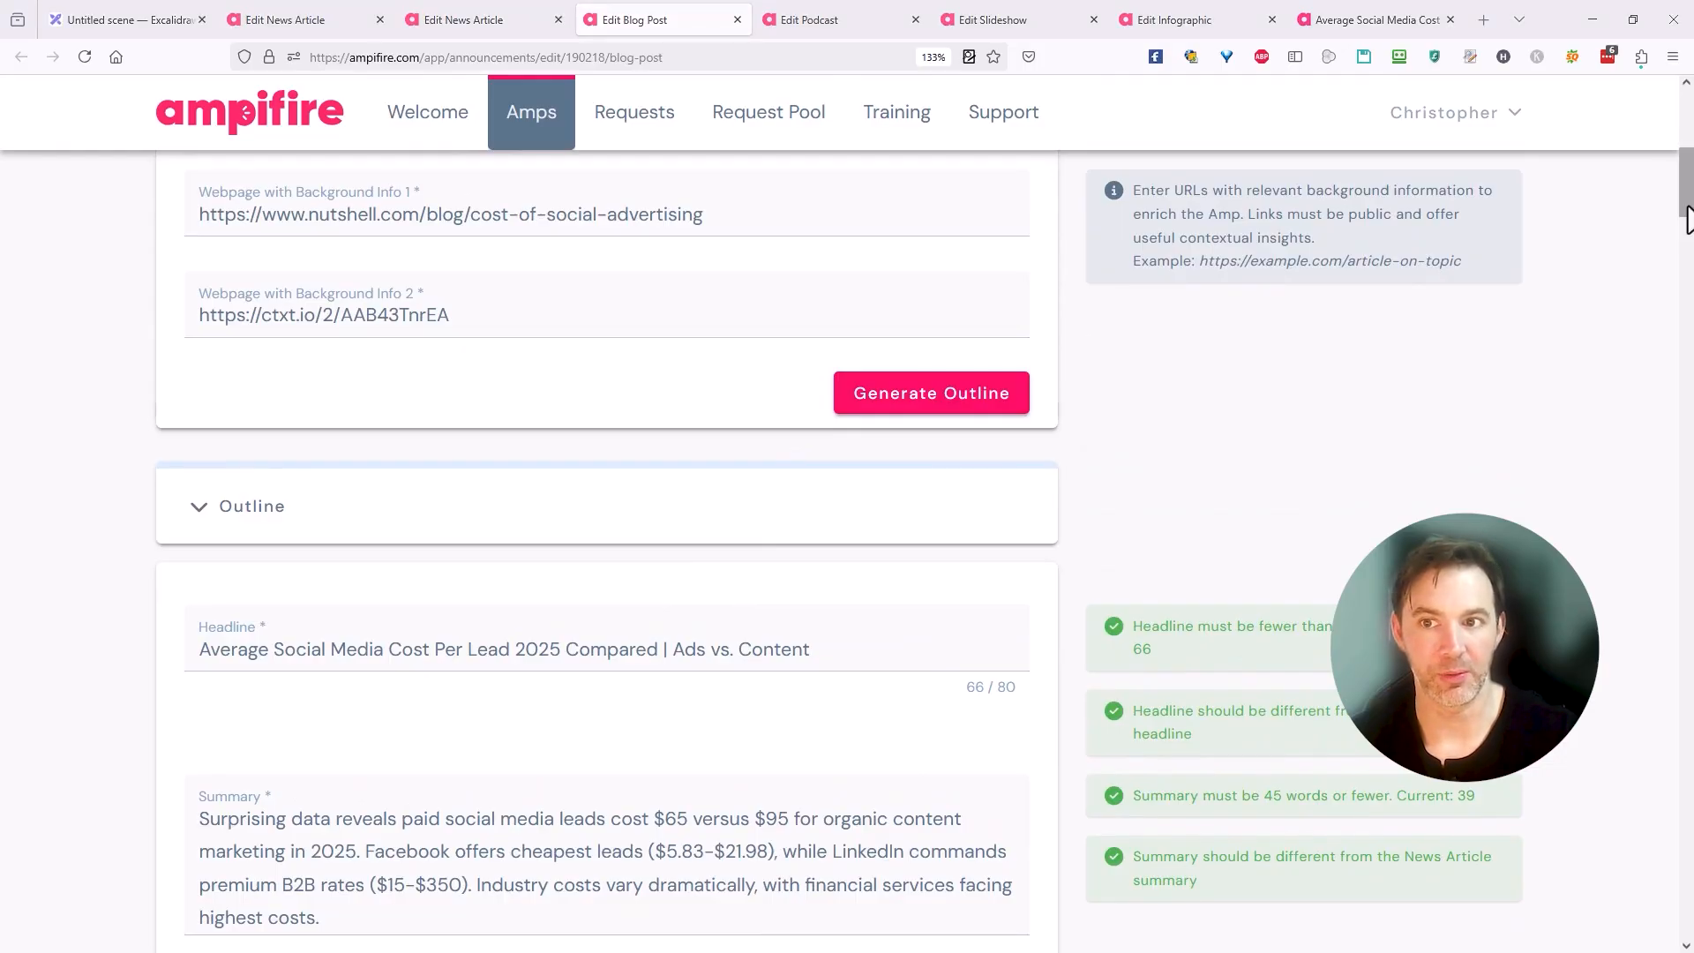
pyautogui.moveTo(1687, 216); pyautogui.dragTo(1687, 150)
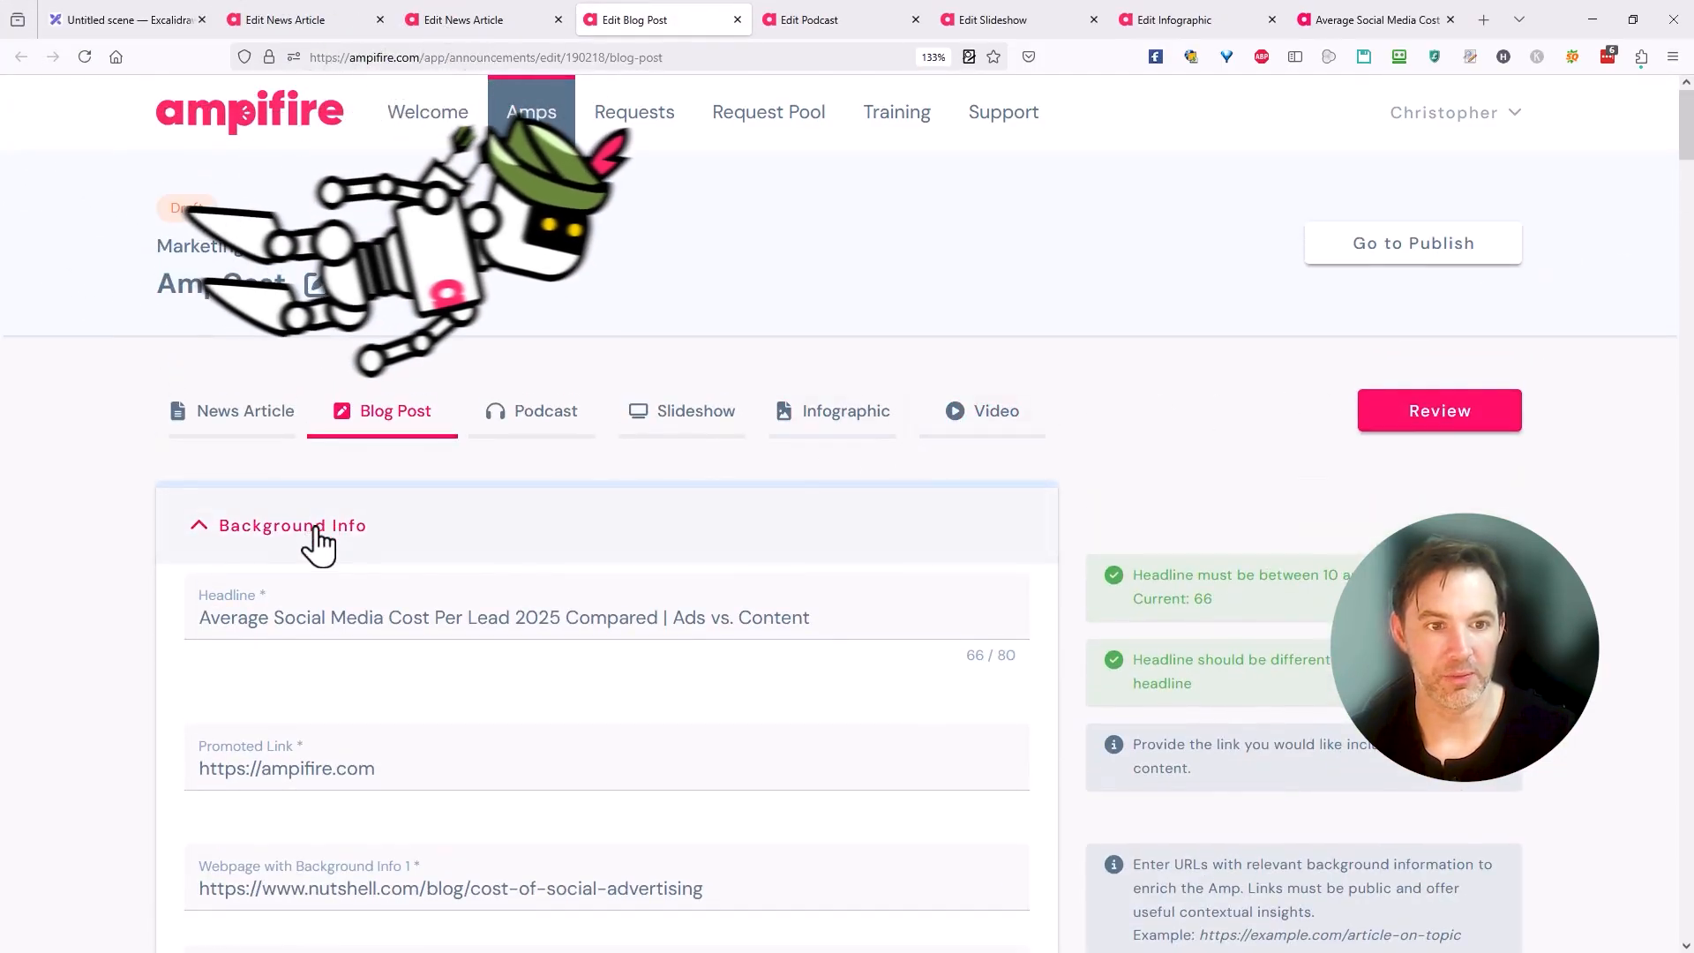
pyautogui.click(316, 529)
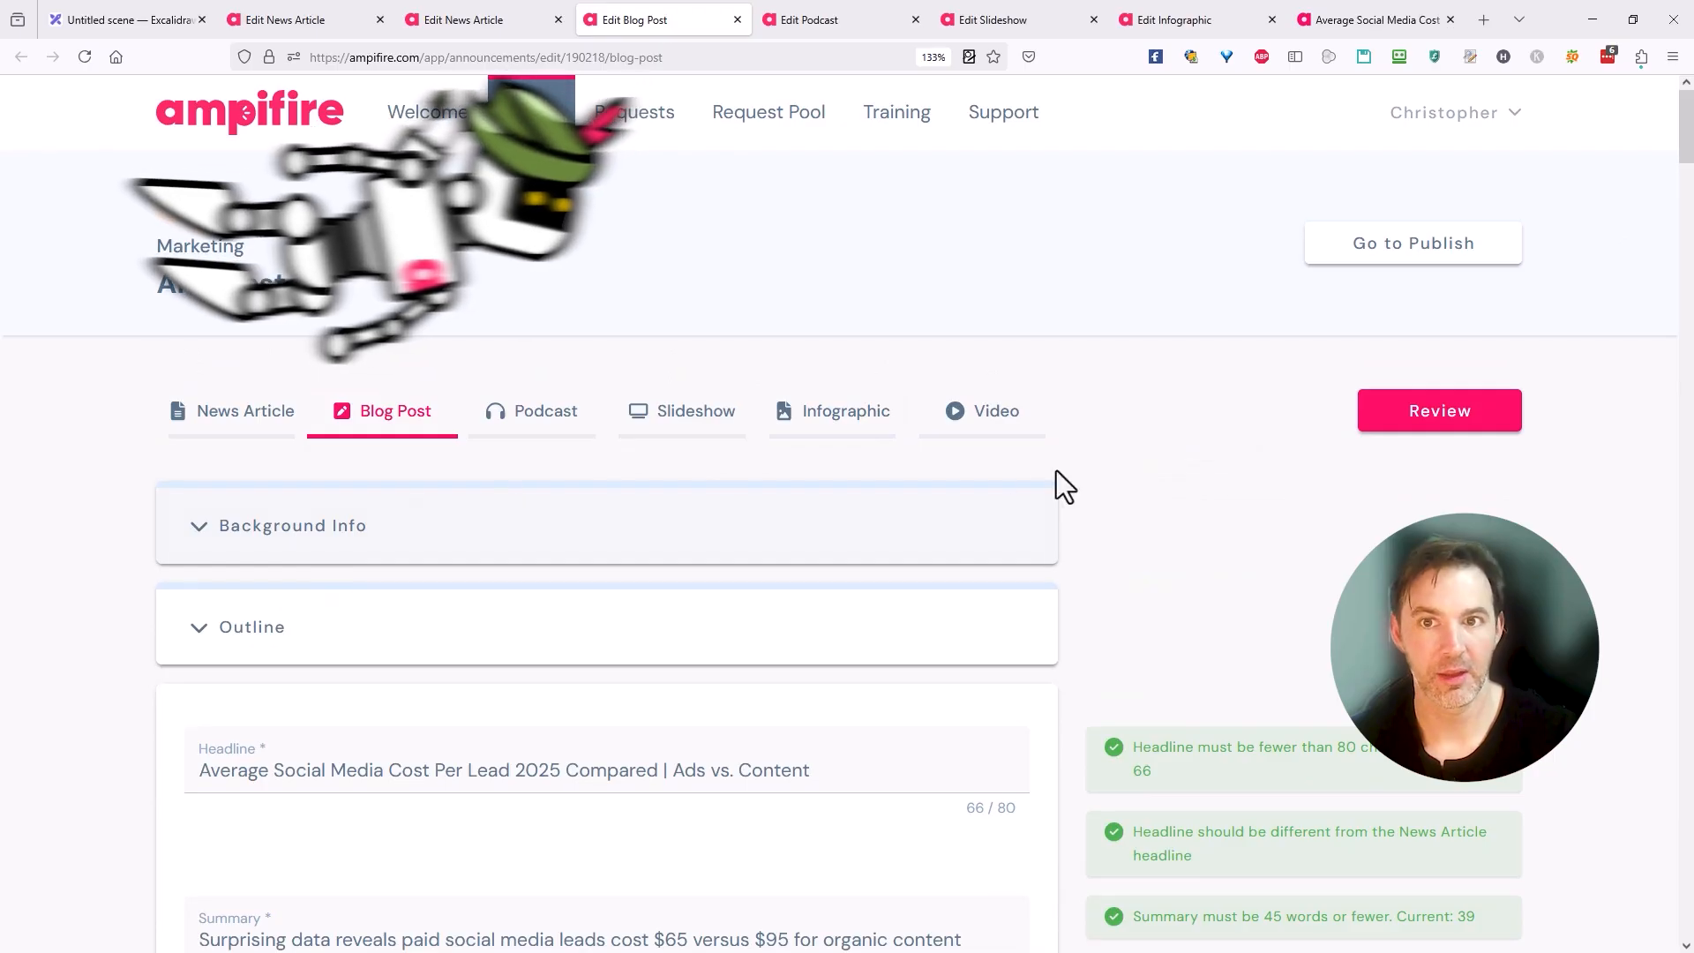
pyautogui.scroll(-2, 1119, 464)
pyautogui.scroll(-3, 1119, 464)
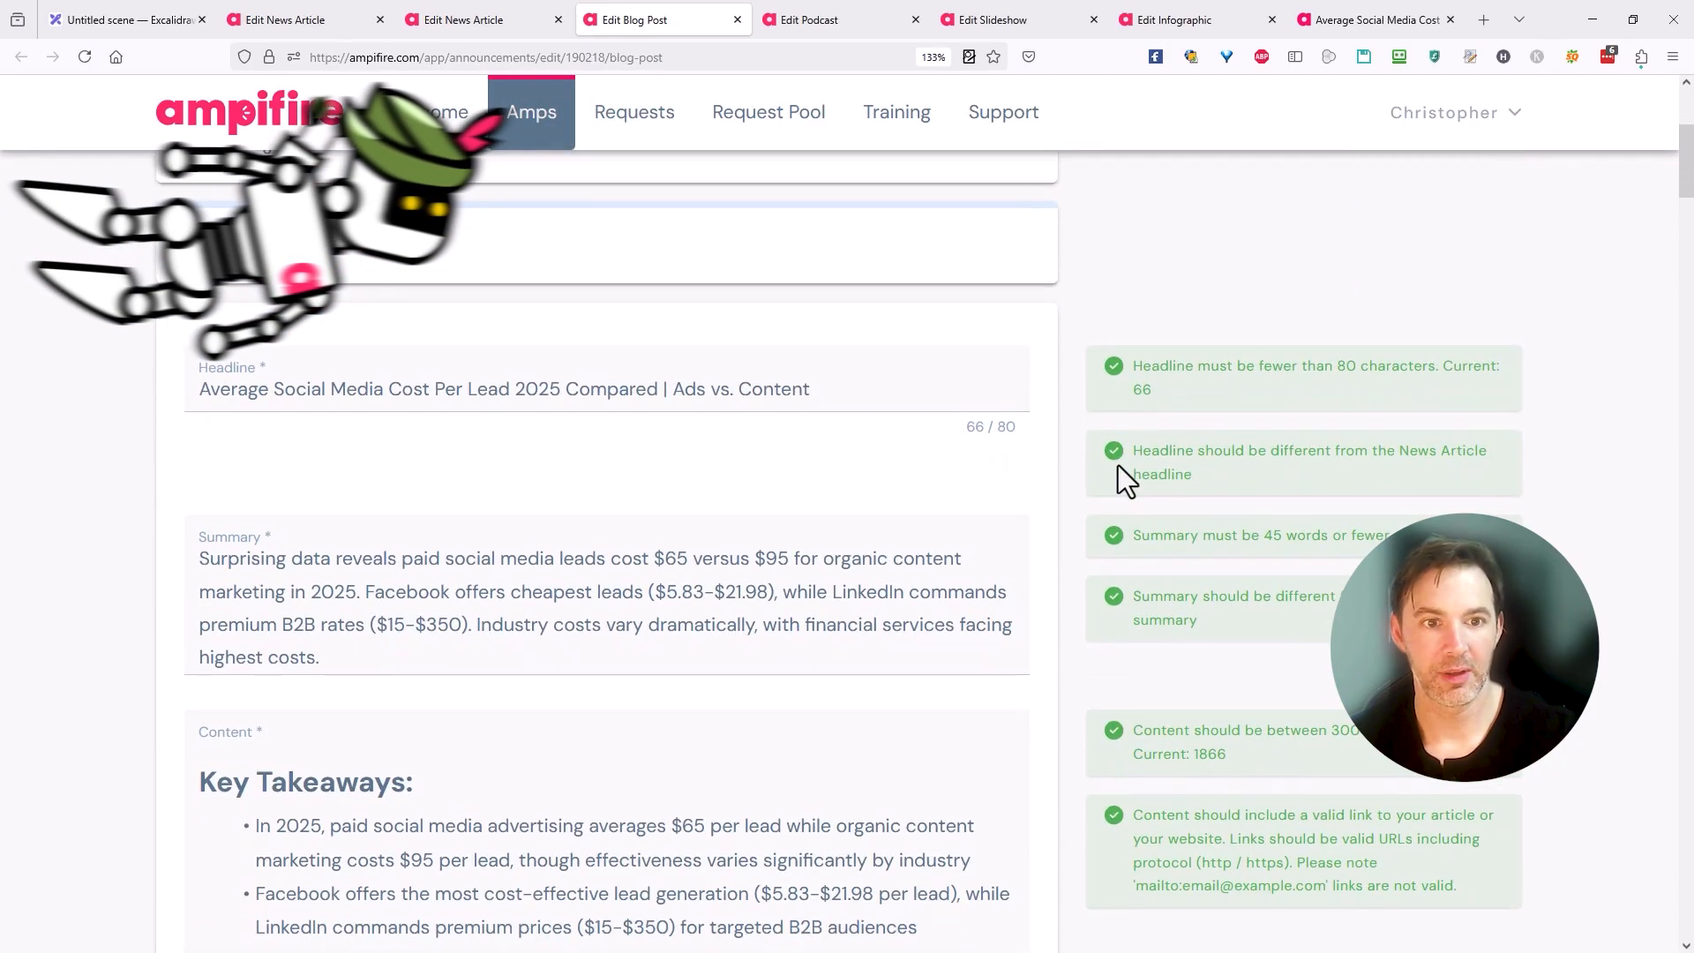
# - Switch to the published blog article, dismiss the email signup bar and view its title and key takeaways
pyautogui.click(1390, 10)
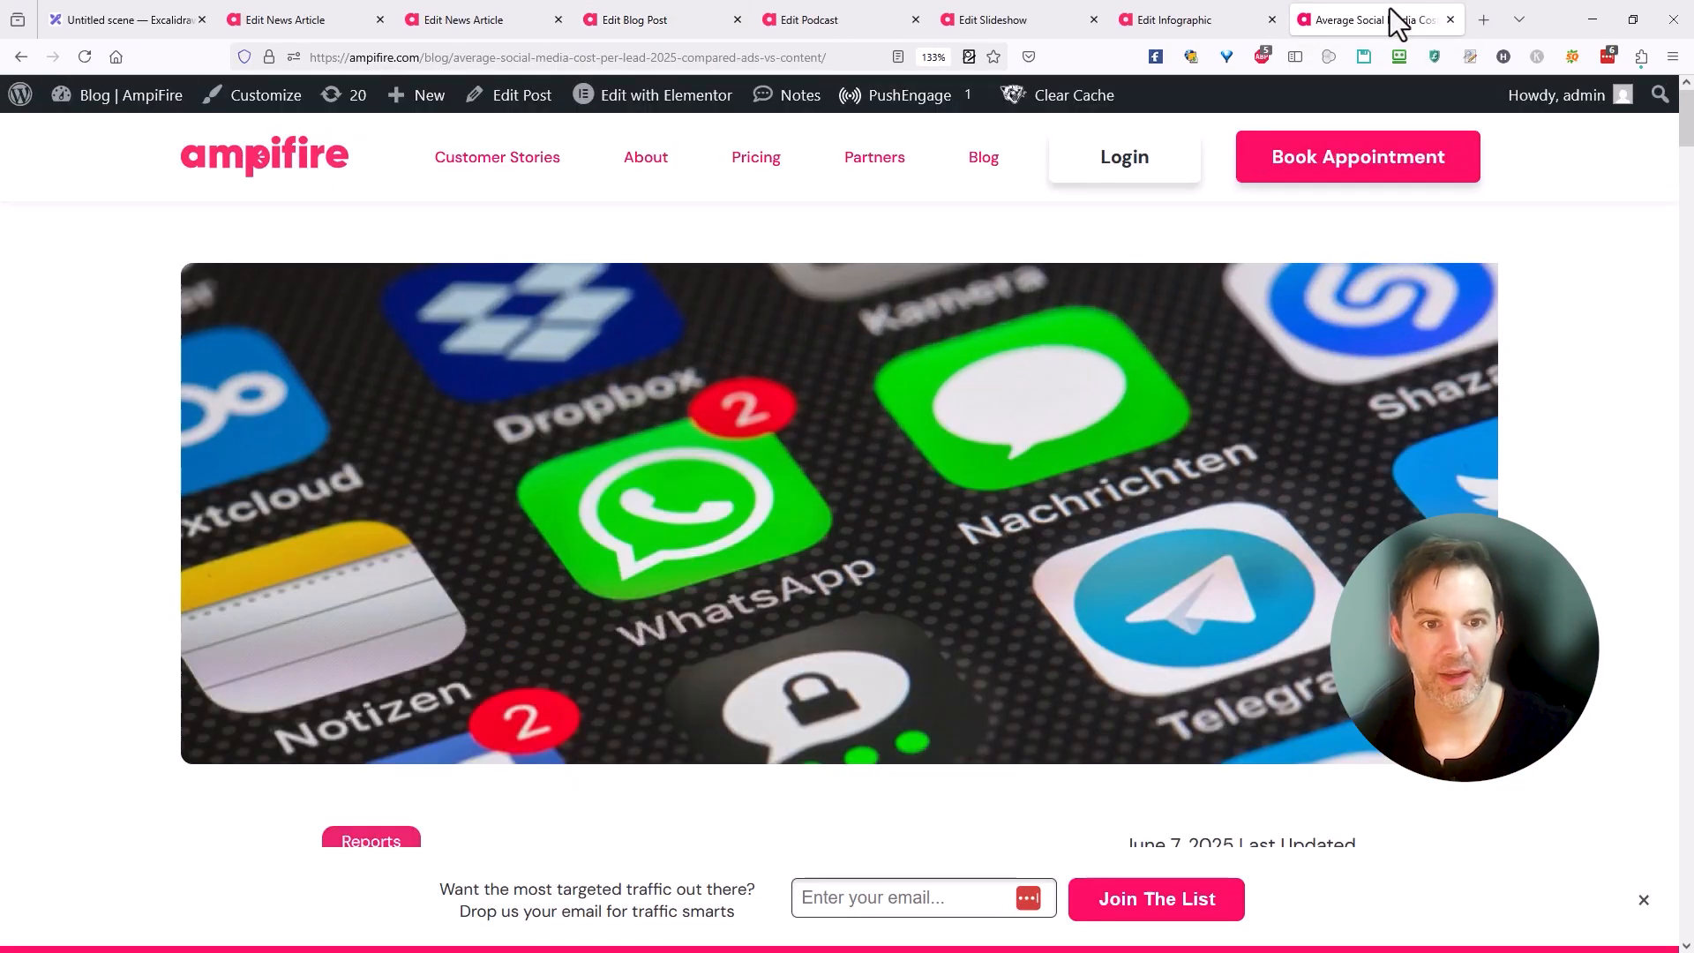
pyautogui.click(1644, 899)
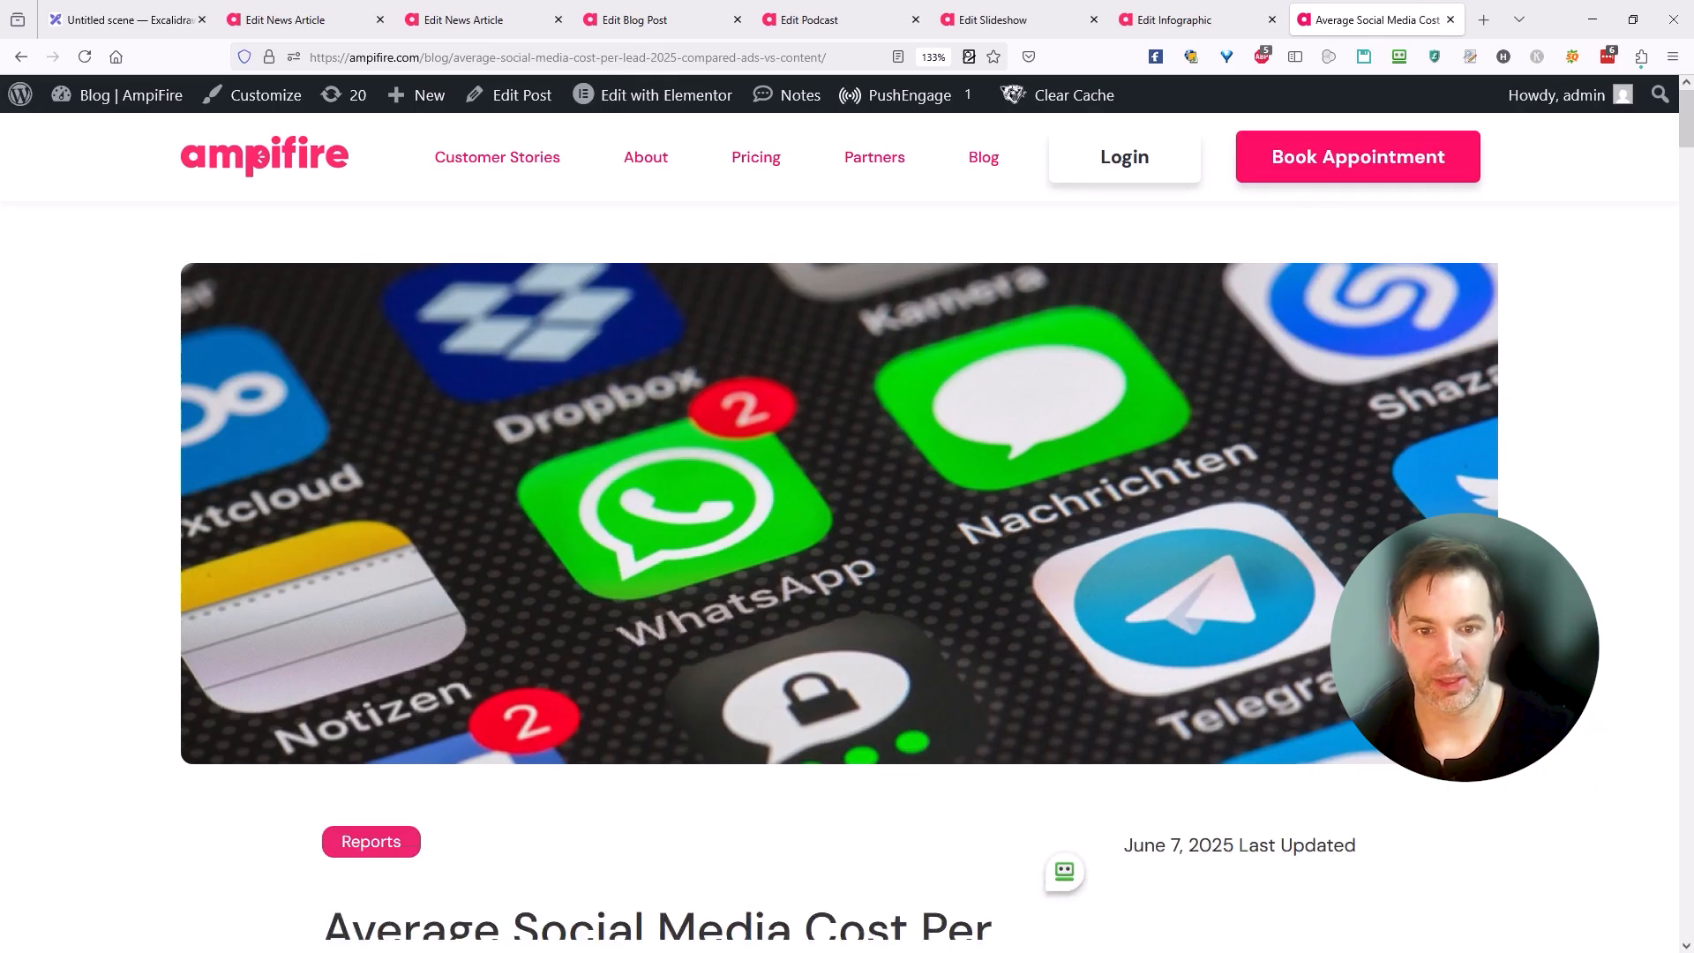
pyautogui.scroll(-4, 1274, 475)
pyautogui.moveTo(1683, 160); pyautogui.dragTo(1689, 196)
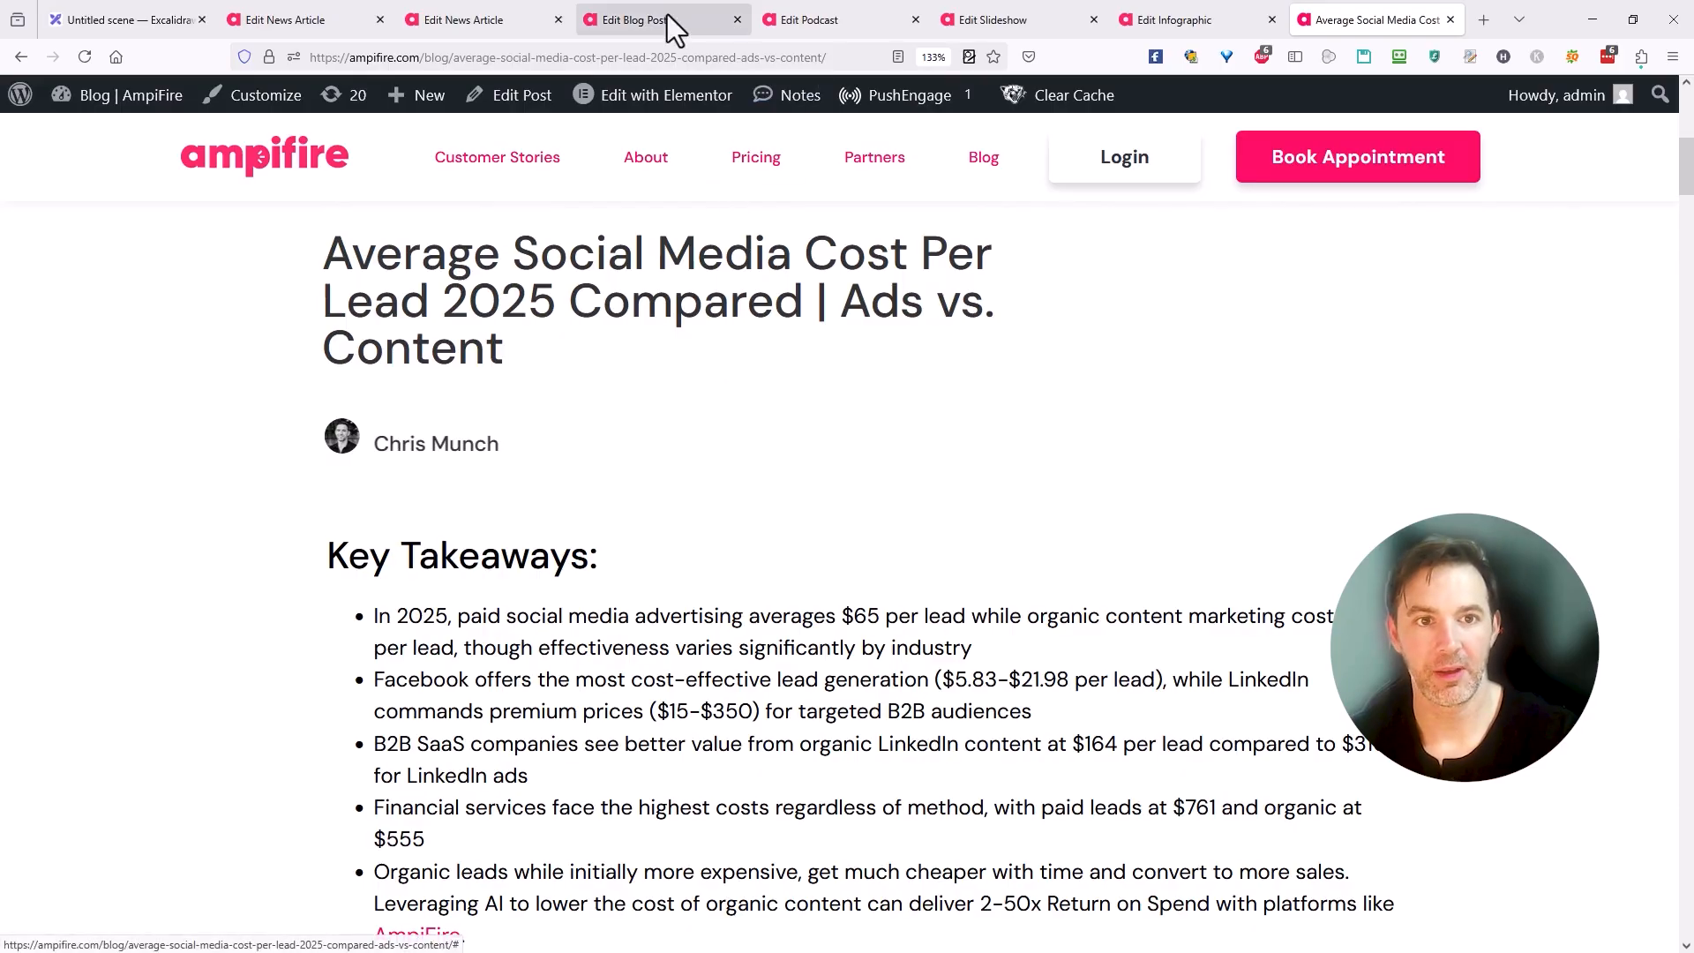
# - Open the podcast draft and examine its background info, including podcast style, topics, source webpages and company description
pyautogui.click(801, 17)
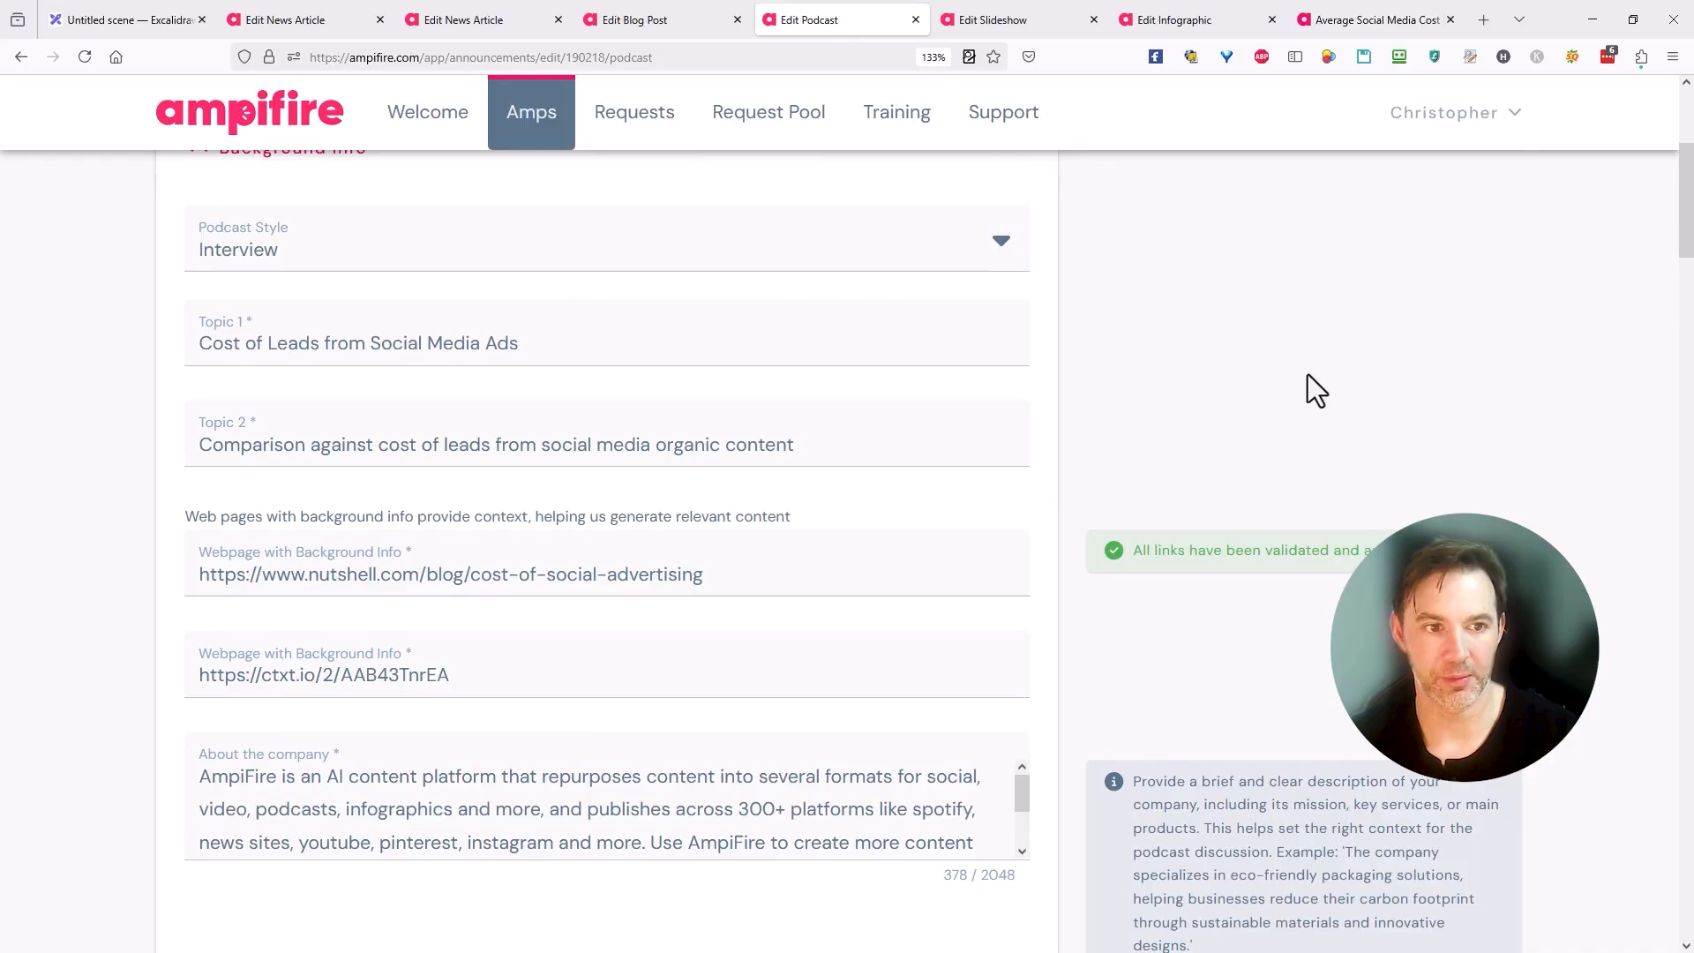
pyautogui.scroll(3, 1308, 374)
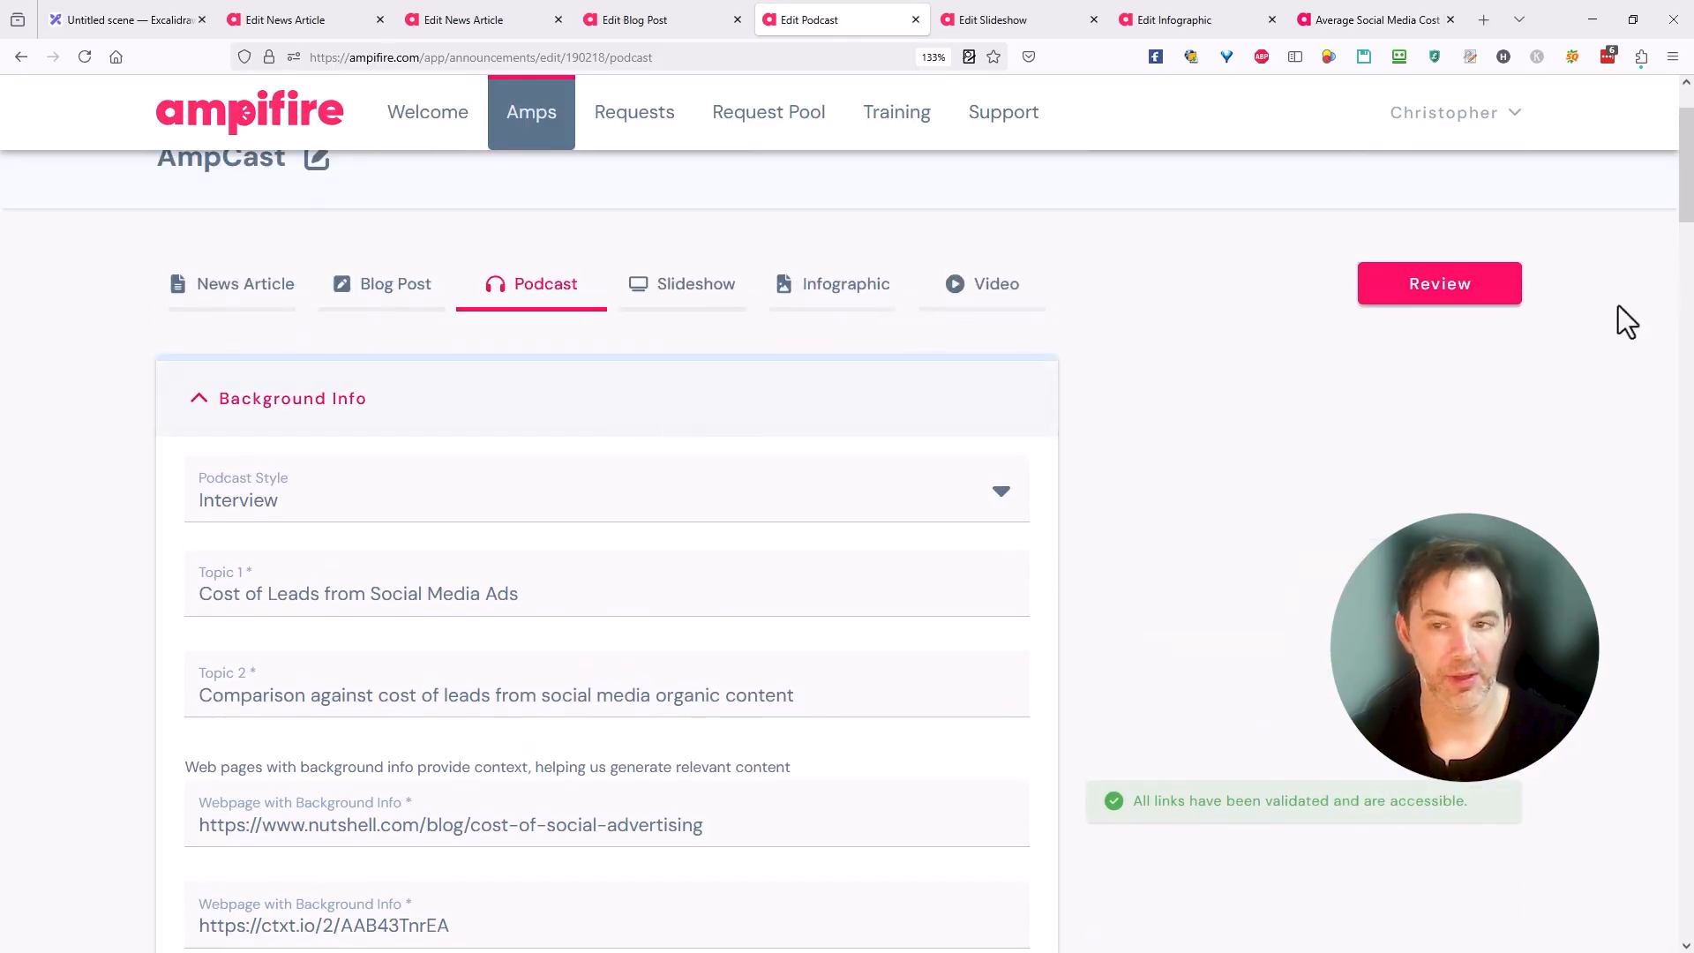
pyautogui.moveTo(1687, 172); pyautogui.dragTo(1687, 184)
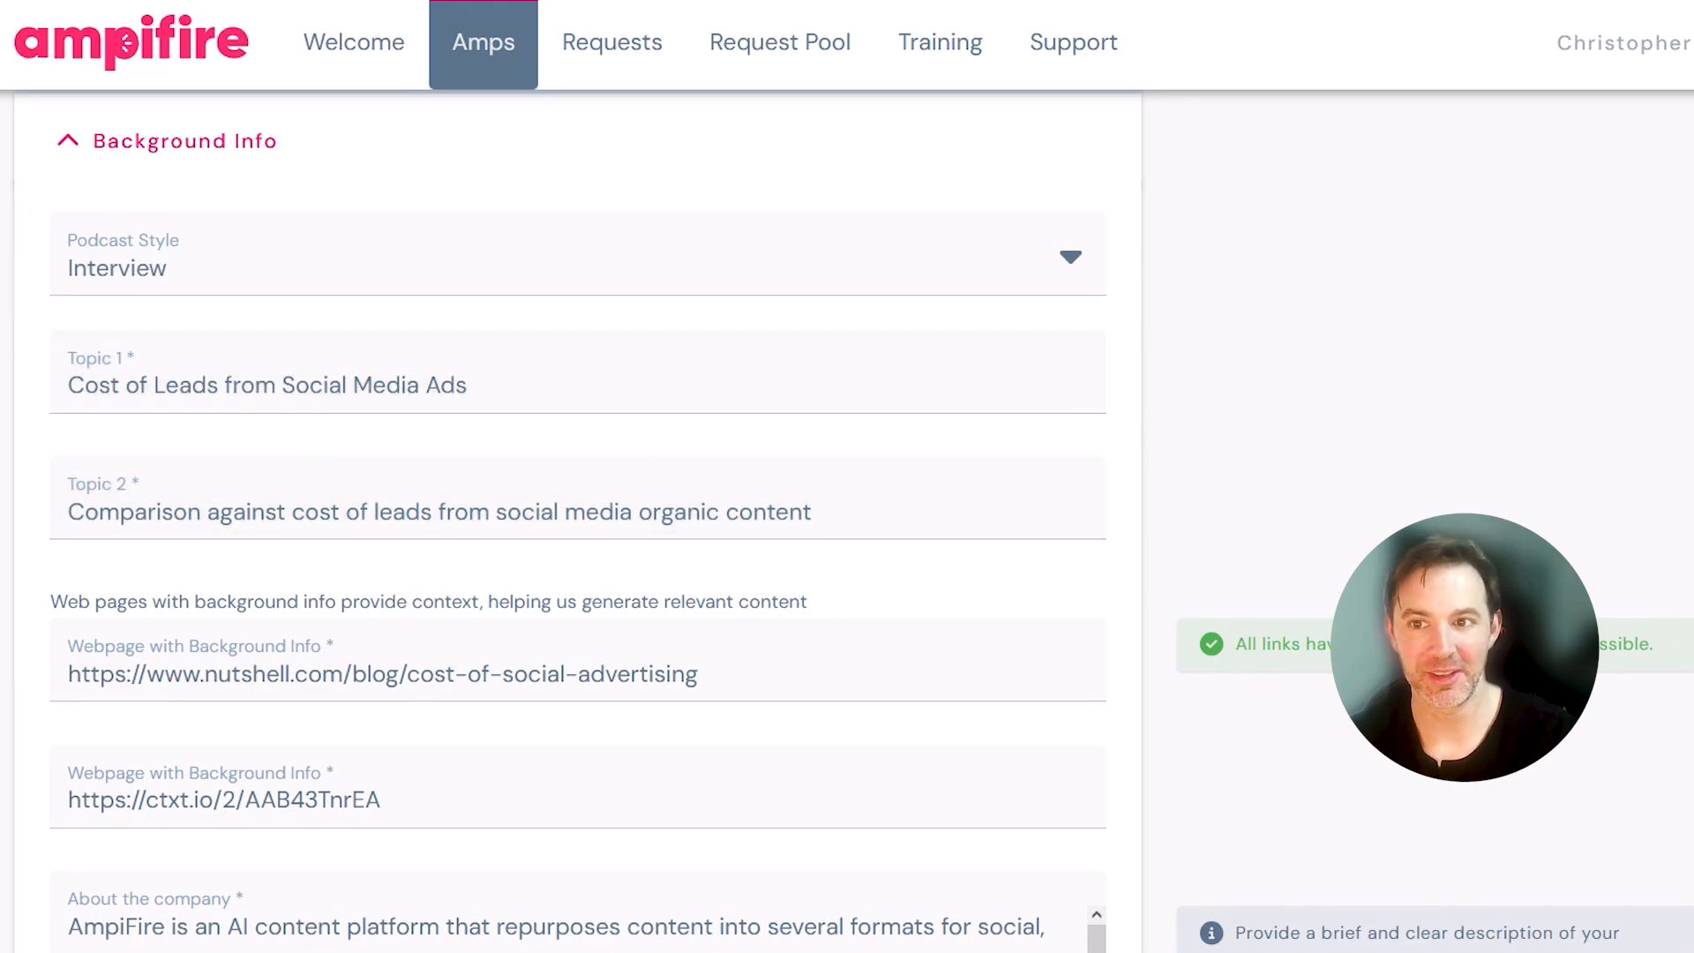
pyautogui.scroll(-2, 578, 530)
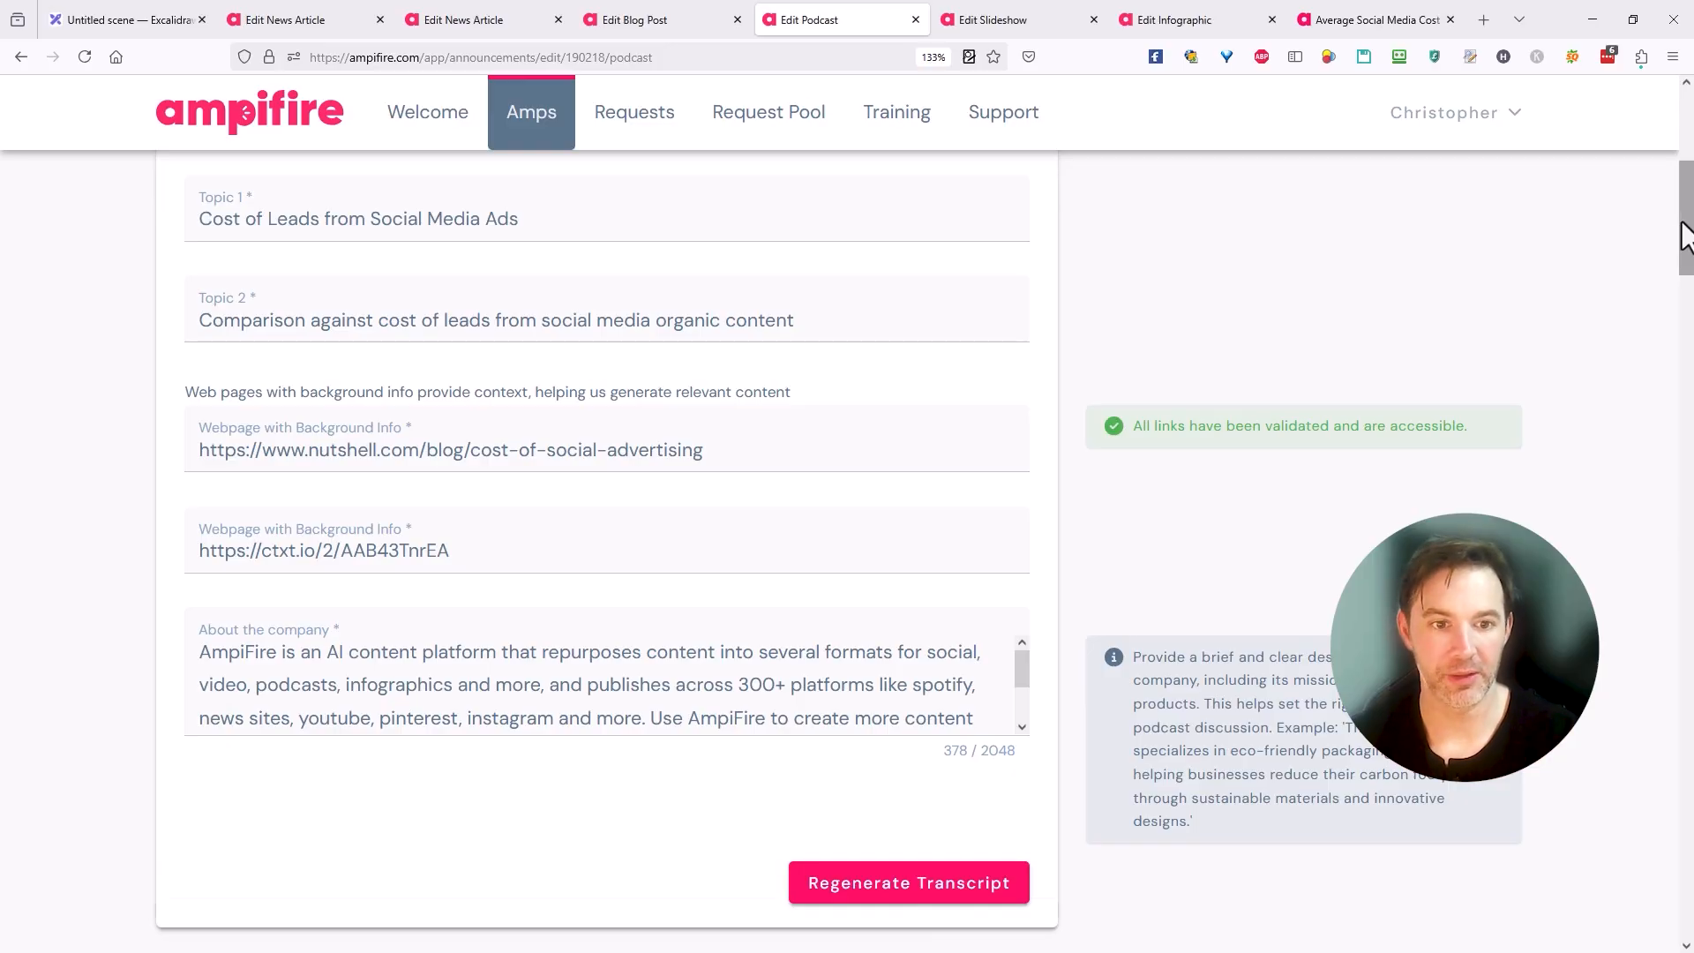
pyautogui.moveTo(1686, 236); pyautogui.dragTo(1685, 185)
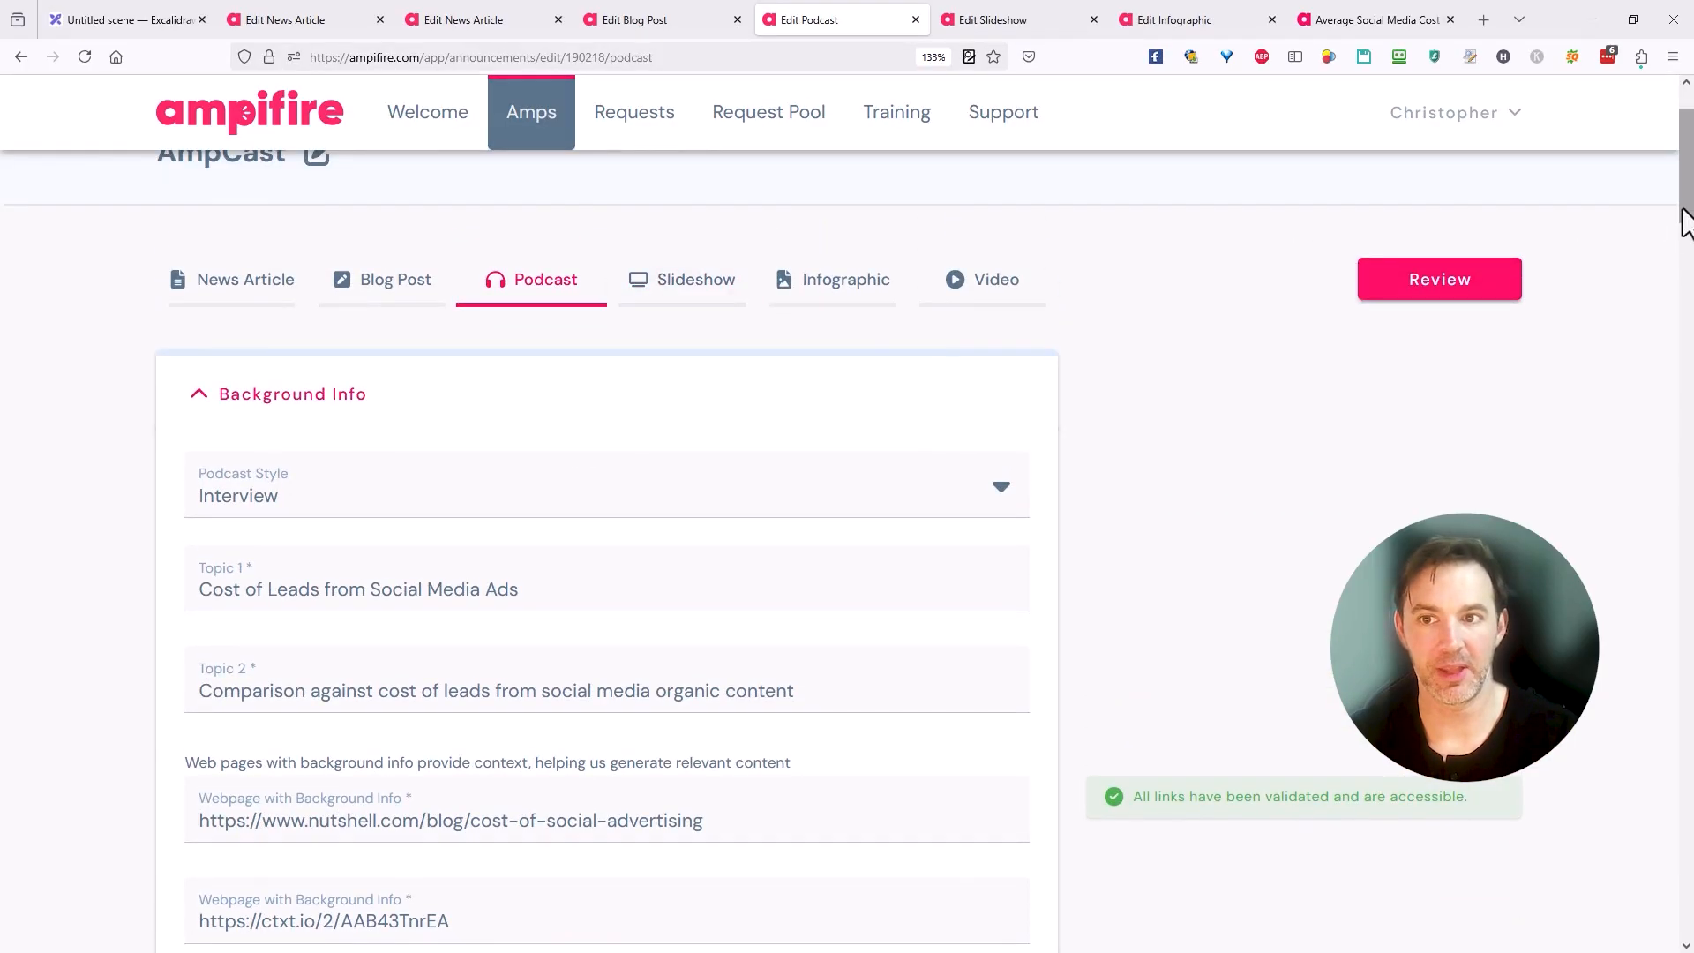
# - Review the interview podcast's headline, summary and transcript, as well as its intro audio and speaker voice settings
pyautogui.moveTo(1686, 222); pyautogui.dragTo(1684, 384)
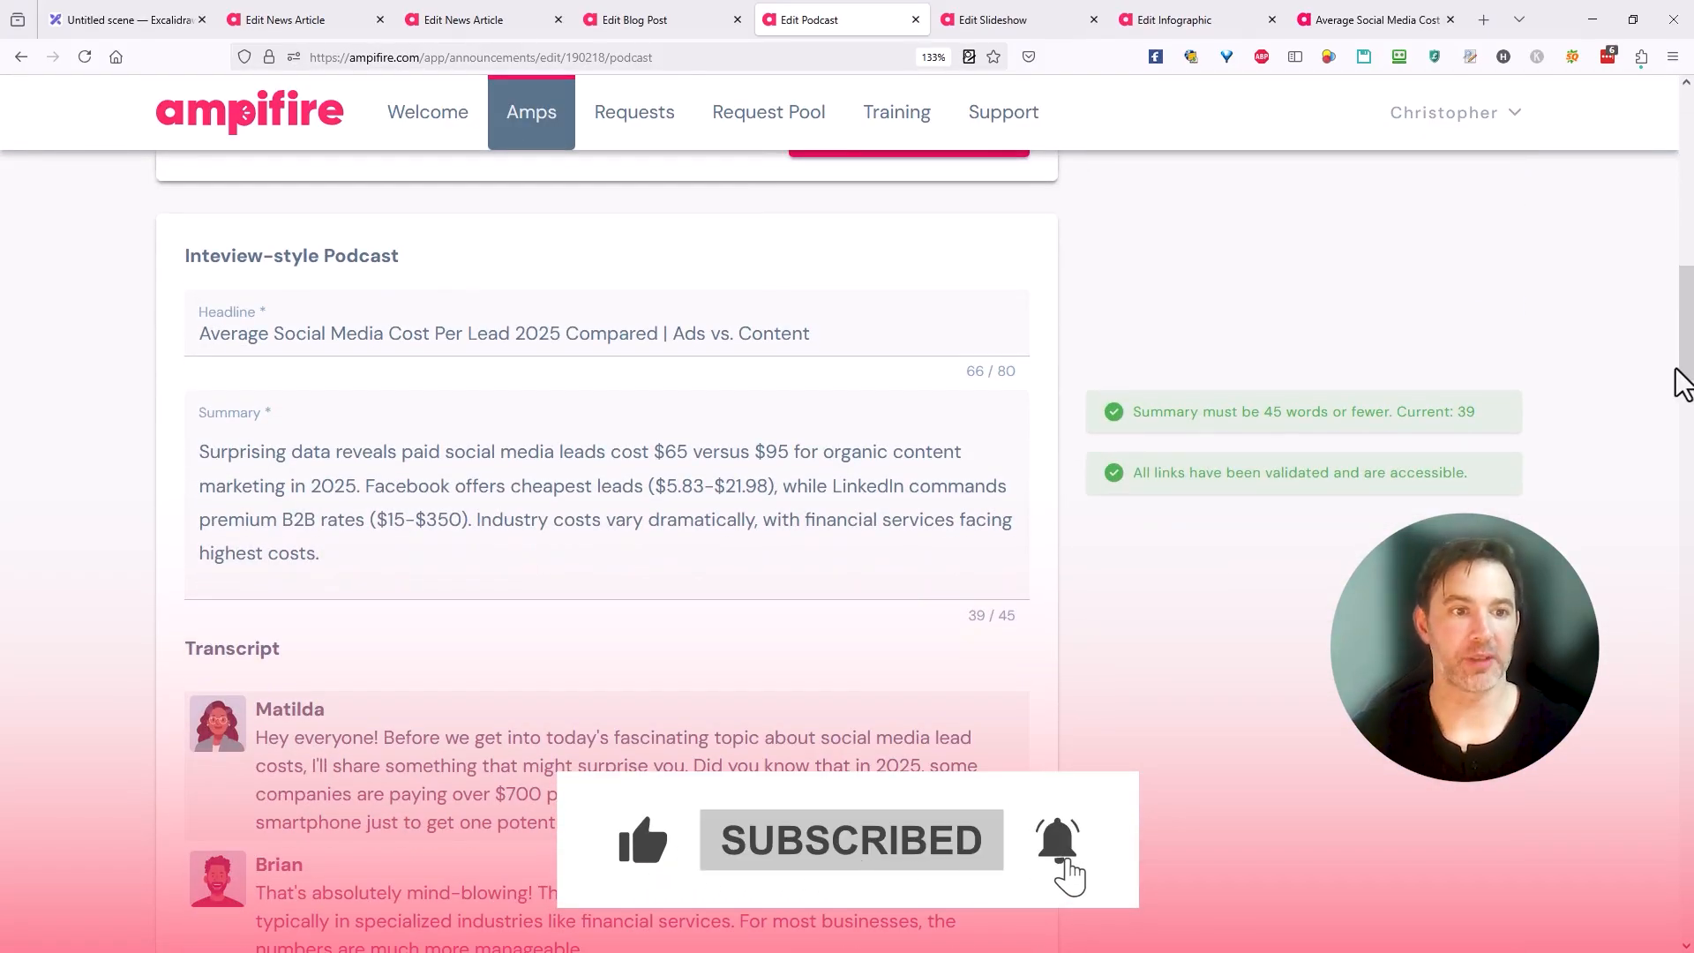
pyautogui.scroll(-3, 574, 503)
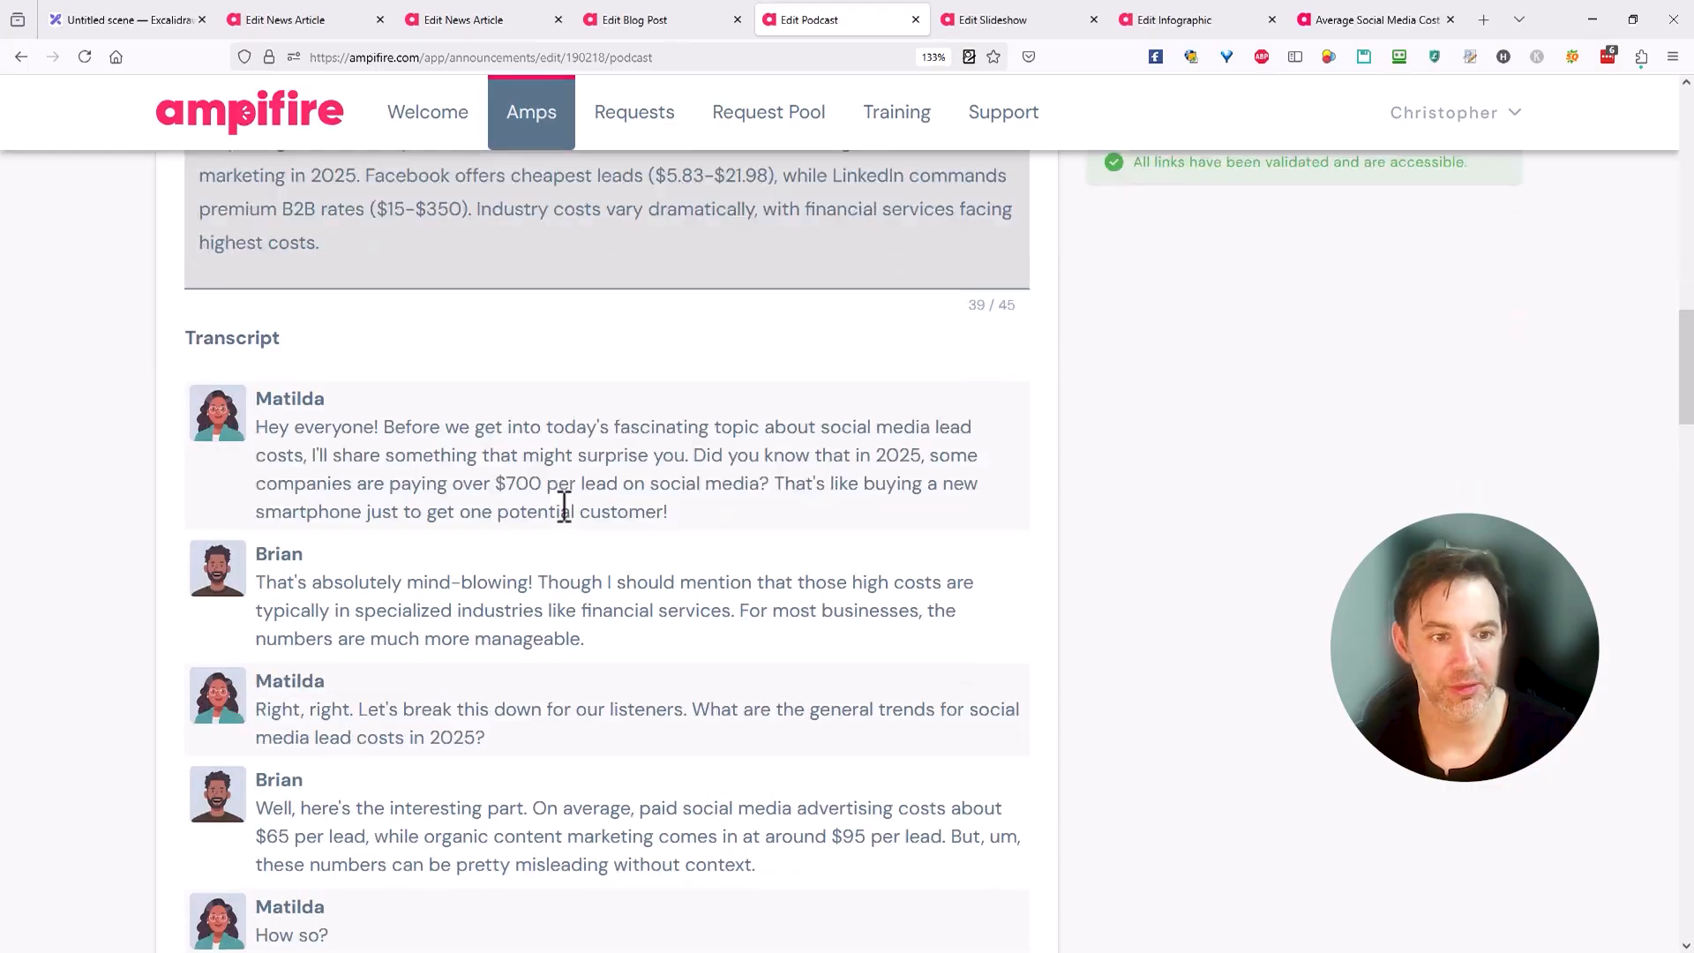
pyautogui.scroll(-15, 573, 512)
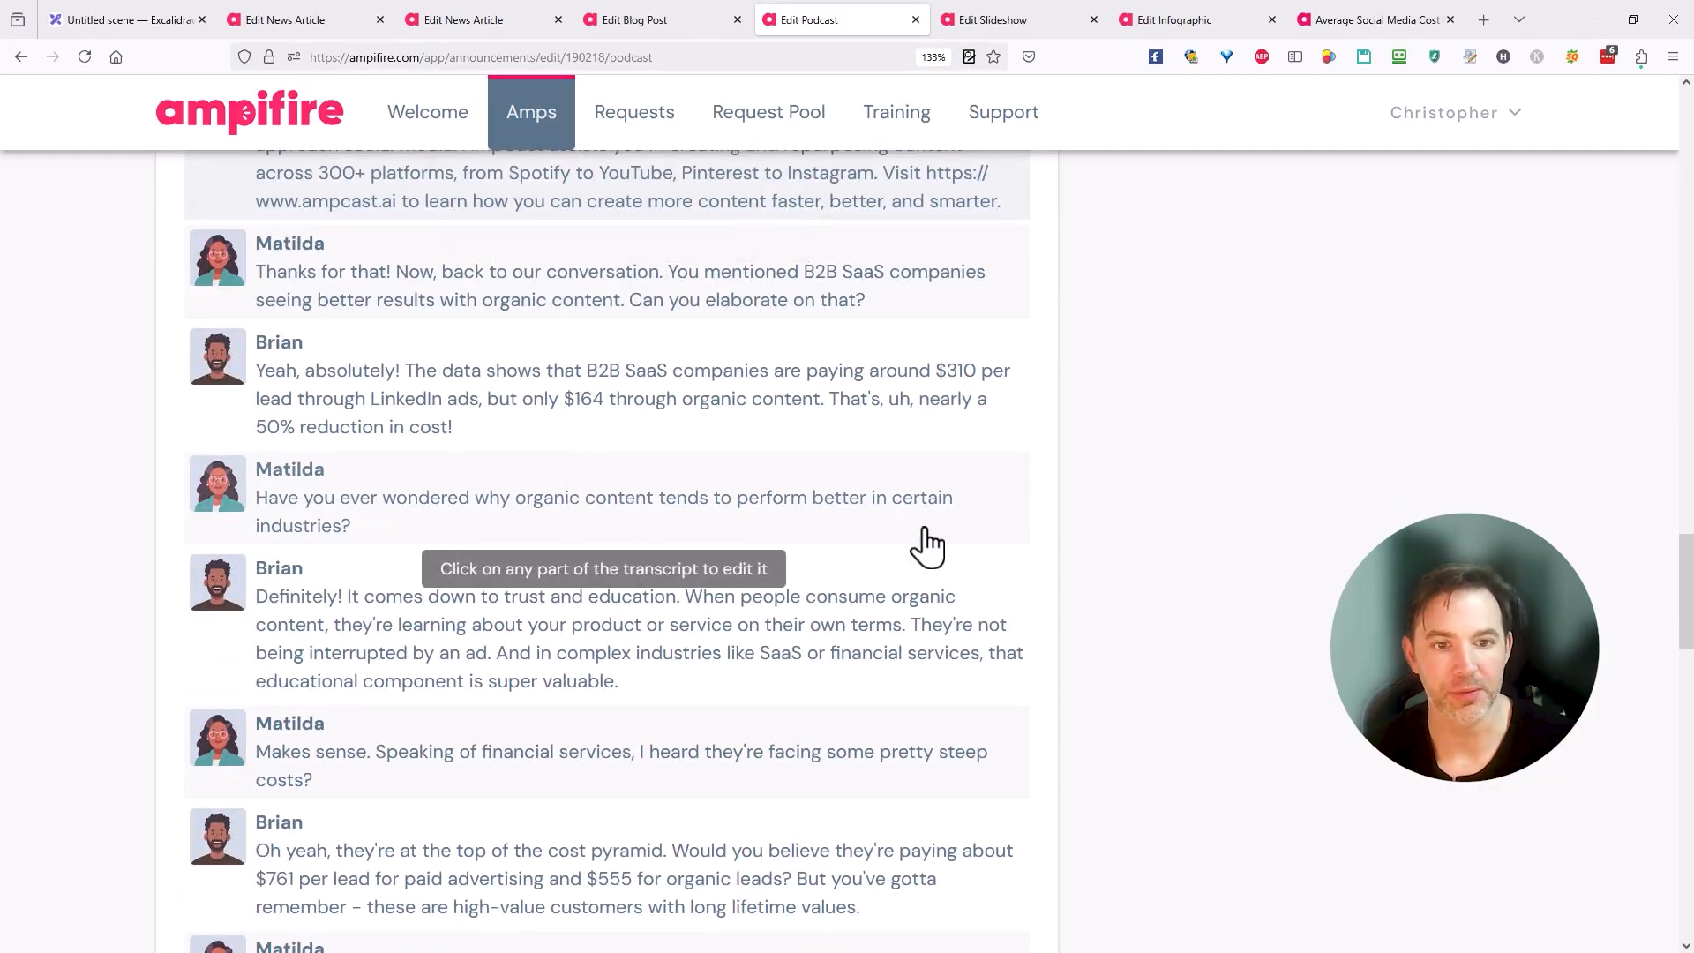
pyautogui.scroll(-8, 925, 542)
pyautogui.moveTo(1686, 737); pyautogui.dragTo(1685, 870)
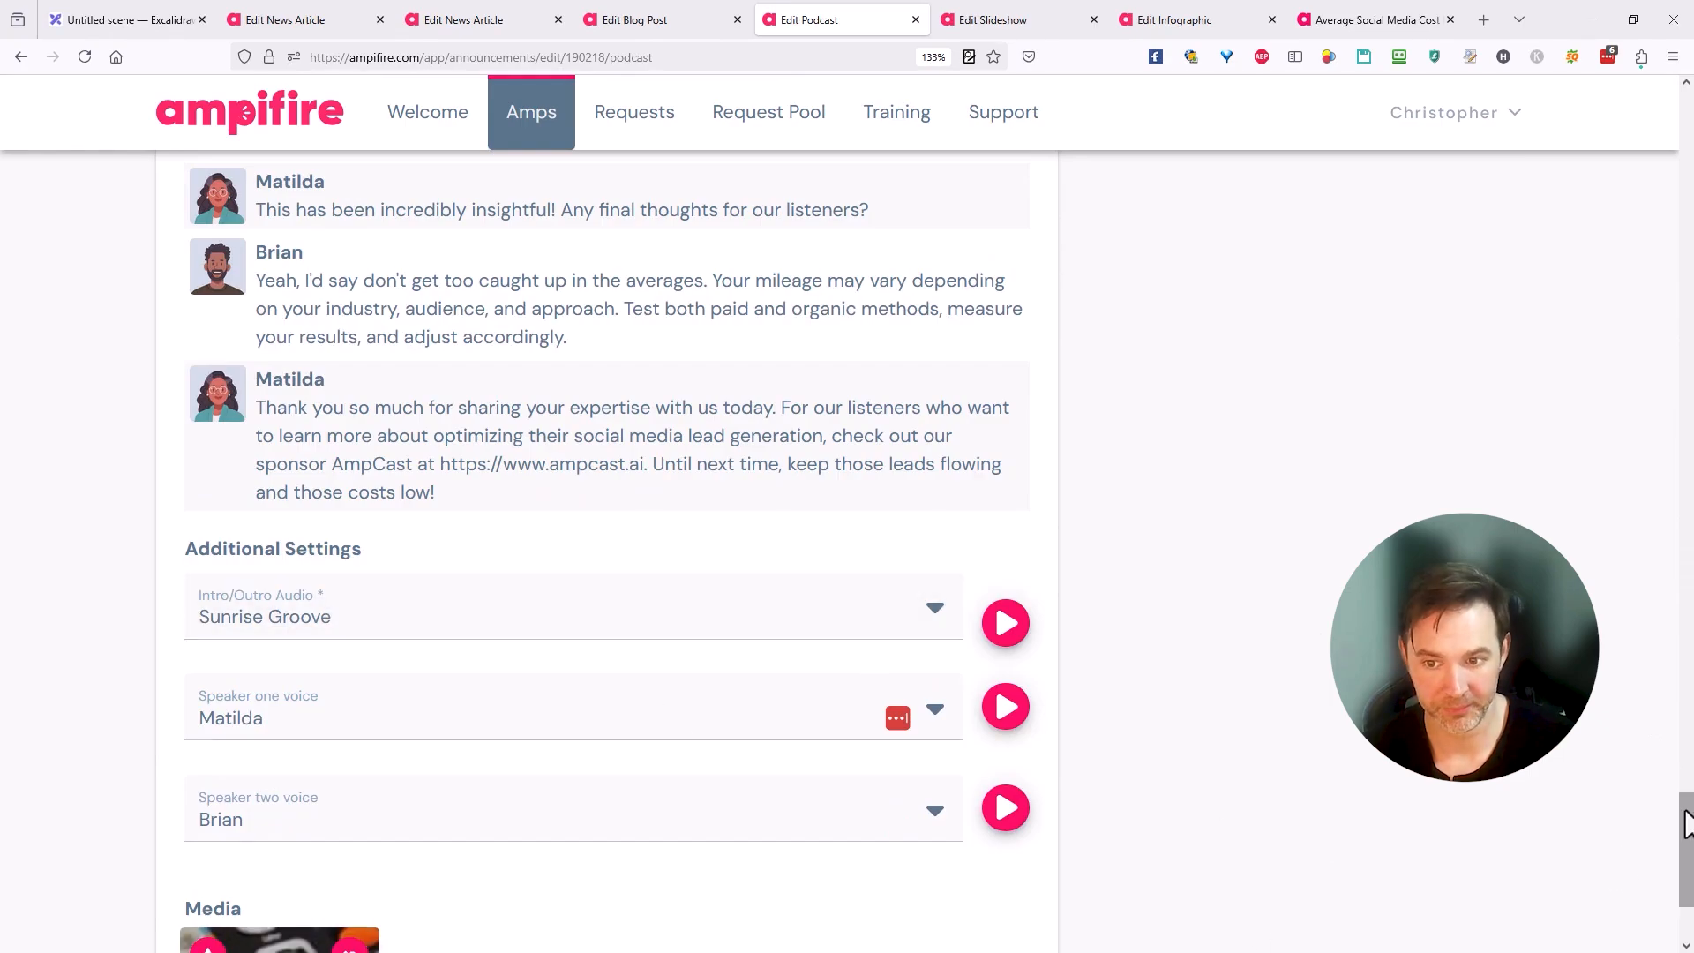
# - Open the review page for the AmpCast podcast
pyautogui.moveTo(1685, 870); pyautogui.dragTo(1686, 190)
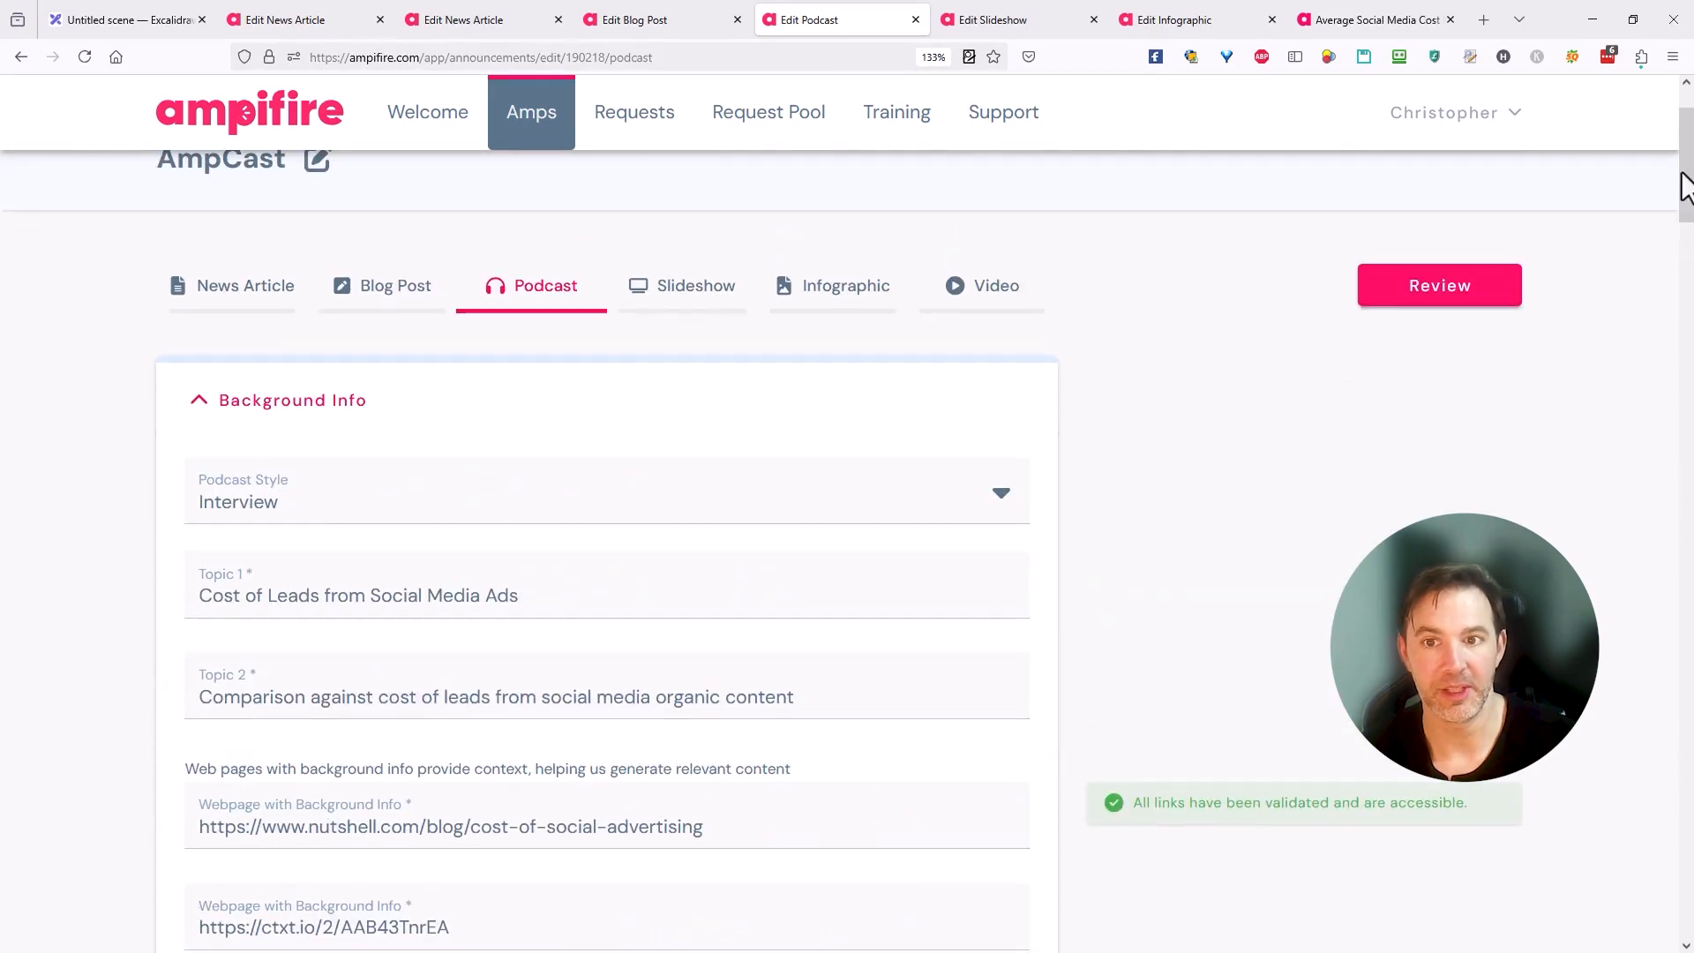
pyautogui.click(1438, 291)
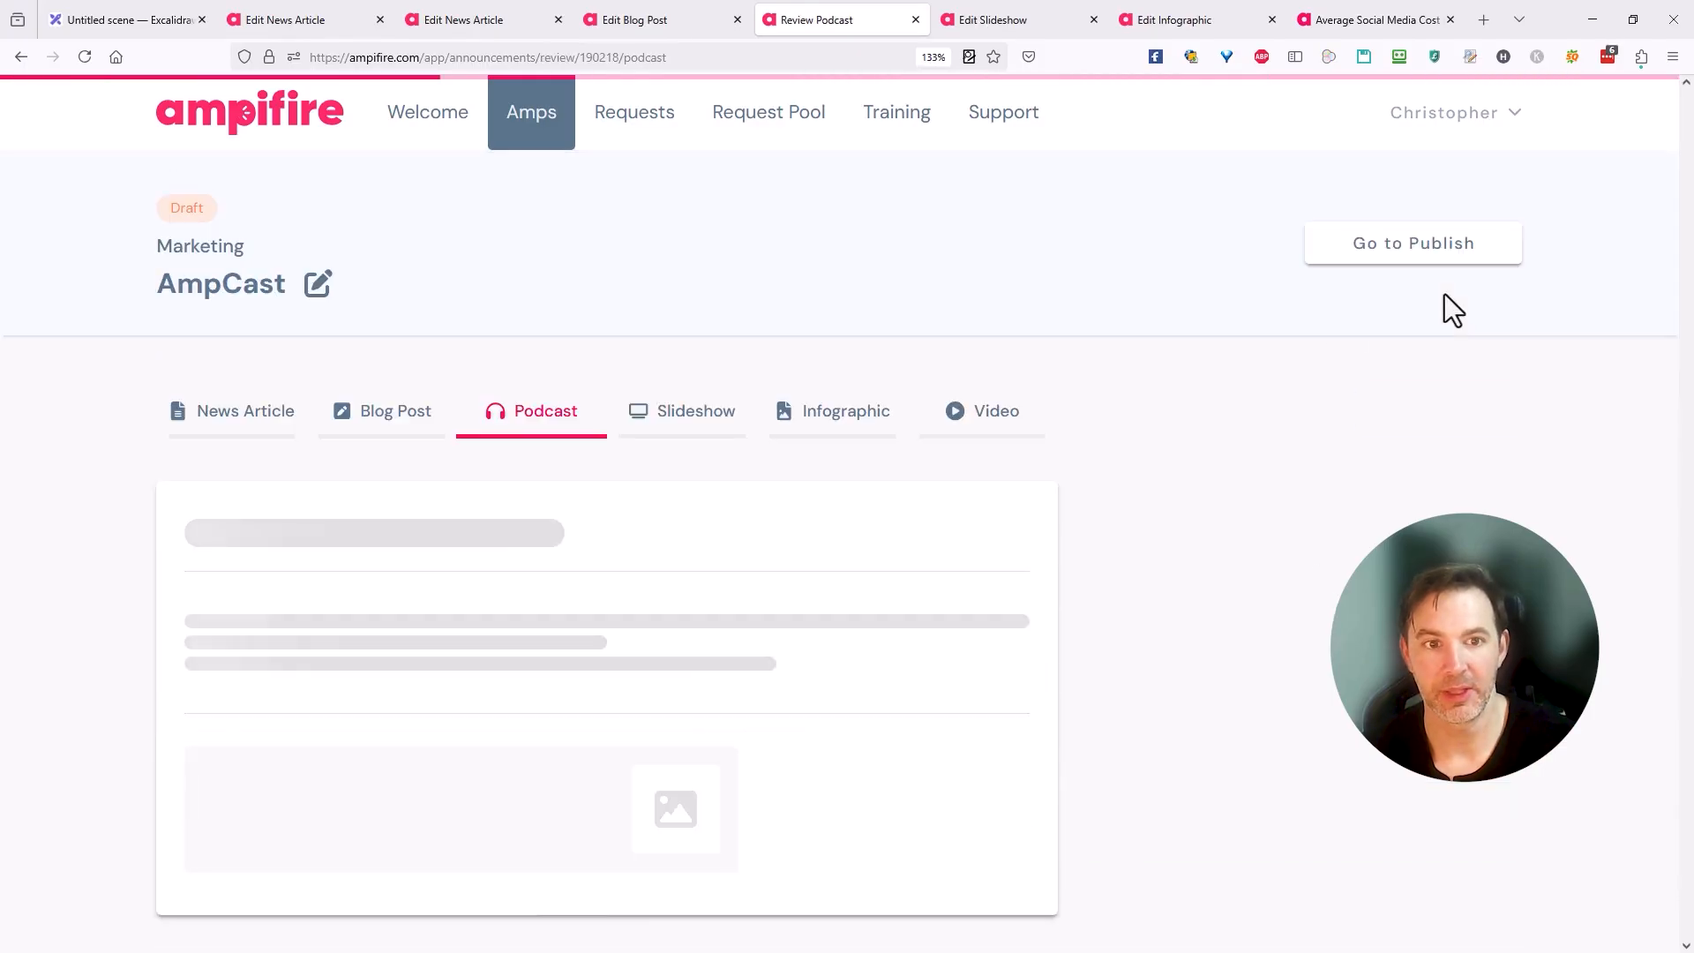
# - View the generated podcast's headline and summary on its review page, and switch to the slideshow draft
pyautogui.scroll(-3, 851, 600)
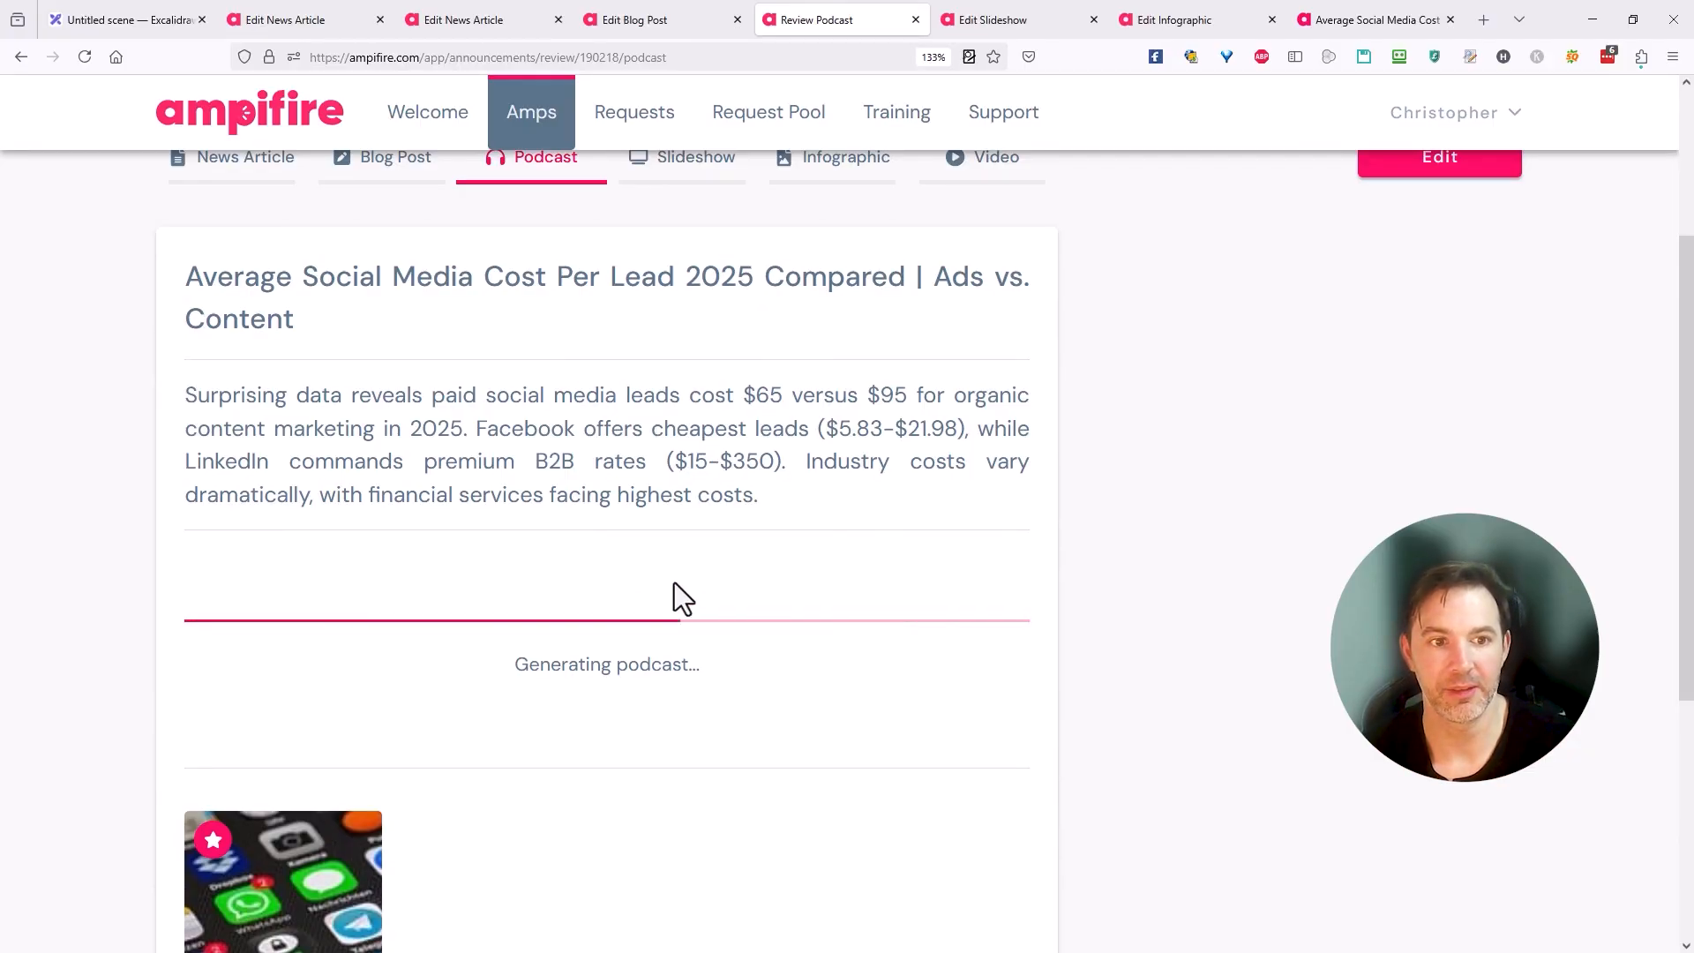
pyautogui.click(1008, 36)
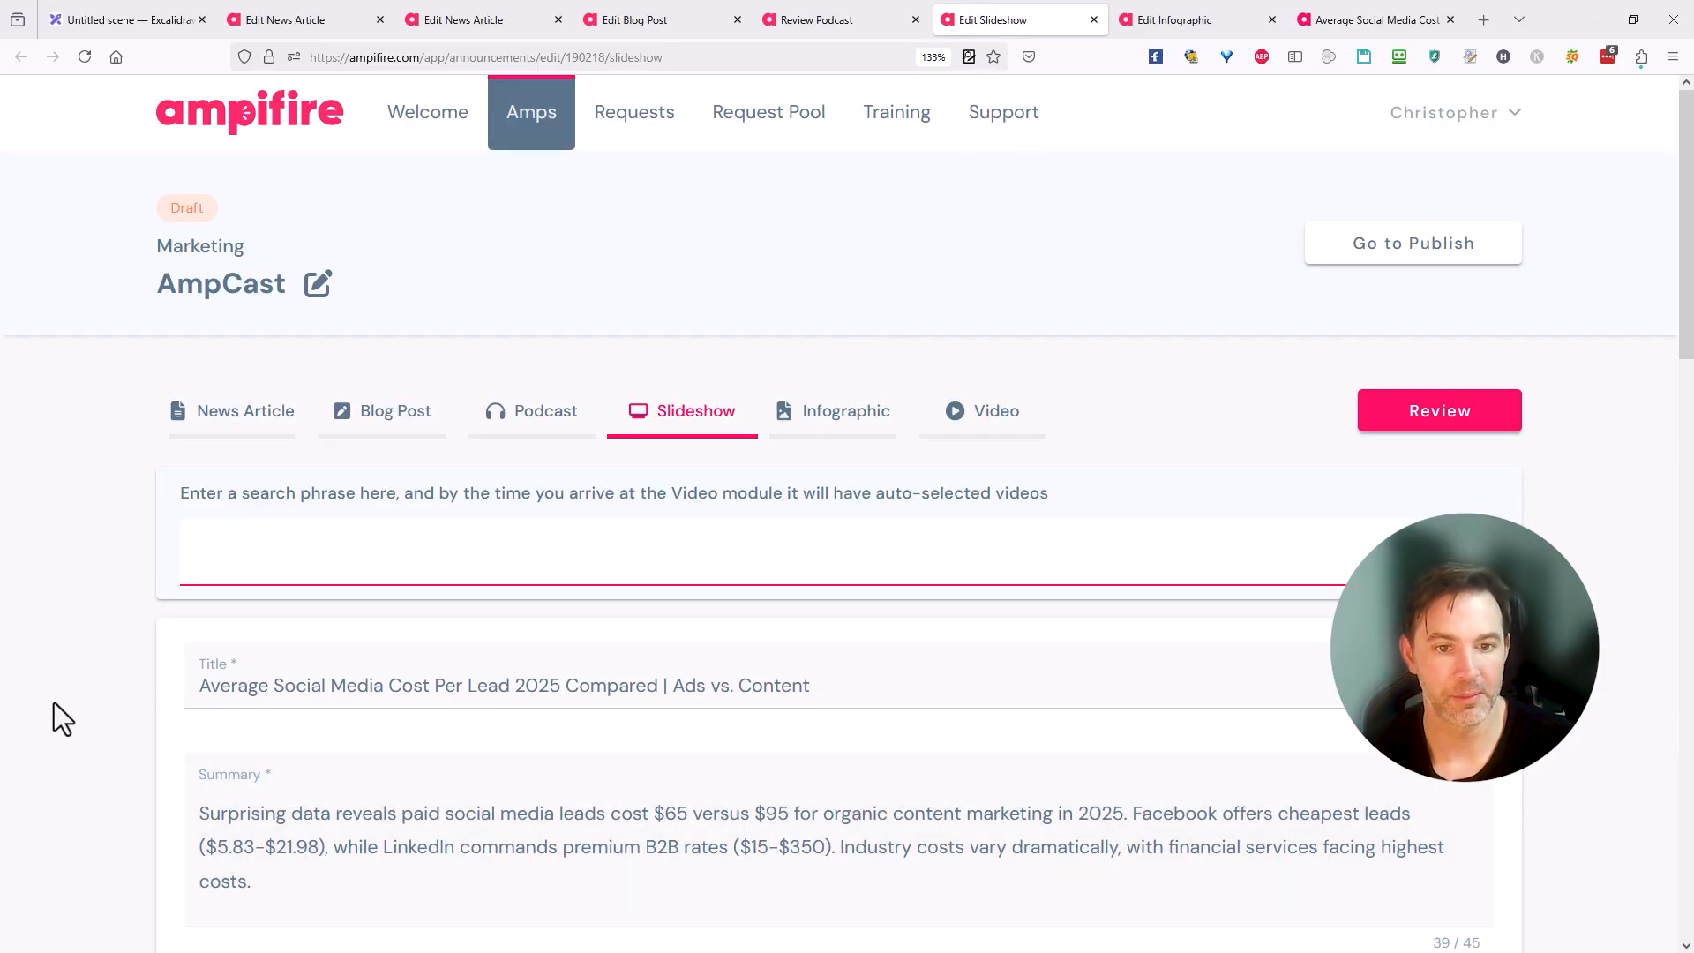
# - Try "social media" as the search phrase for auto-selecting videos, and clear the field again
pyautogui.scroll(-2, 264, 629)
pyautogui.scroll(2, 265, 629)
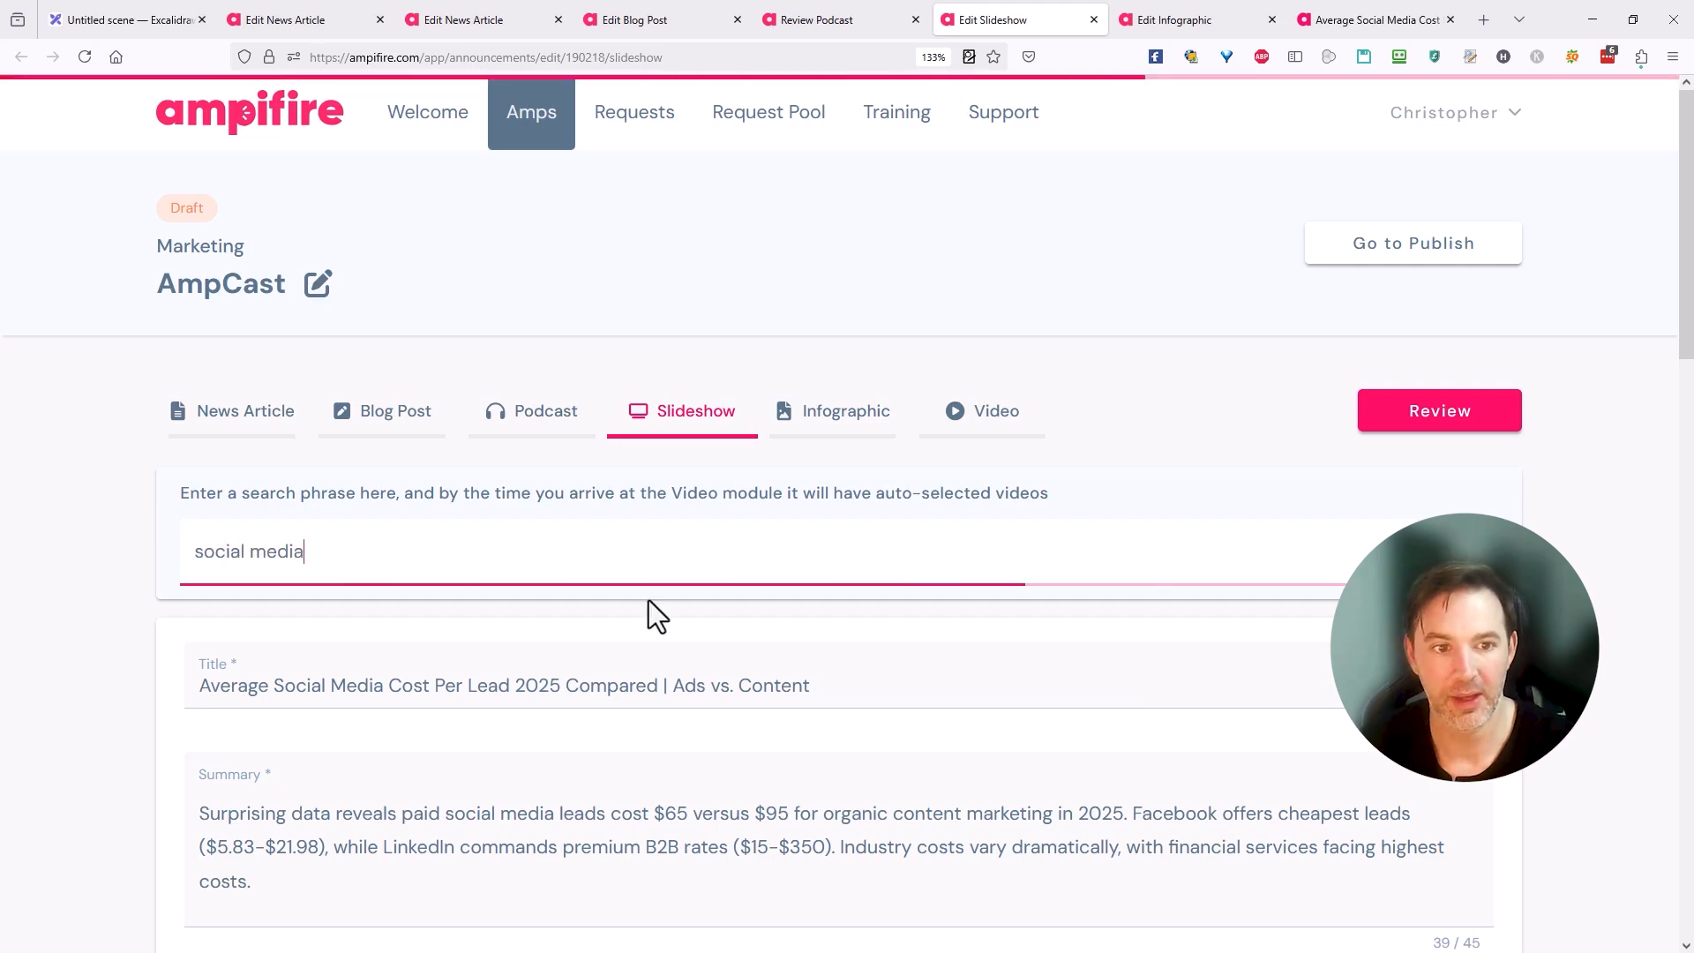
pyautogui.hotkey('ctrl', 'BackSpace')
pyautogui.hotkey('ctrl', 'BackSpace')
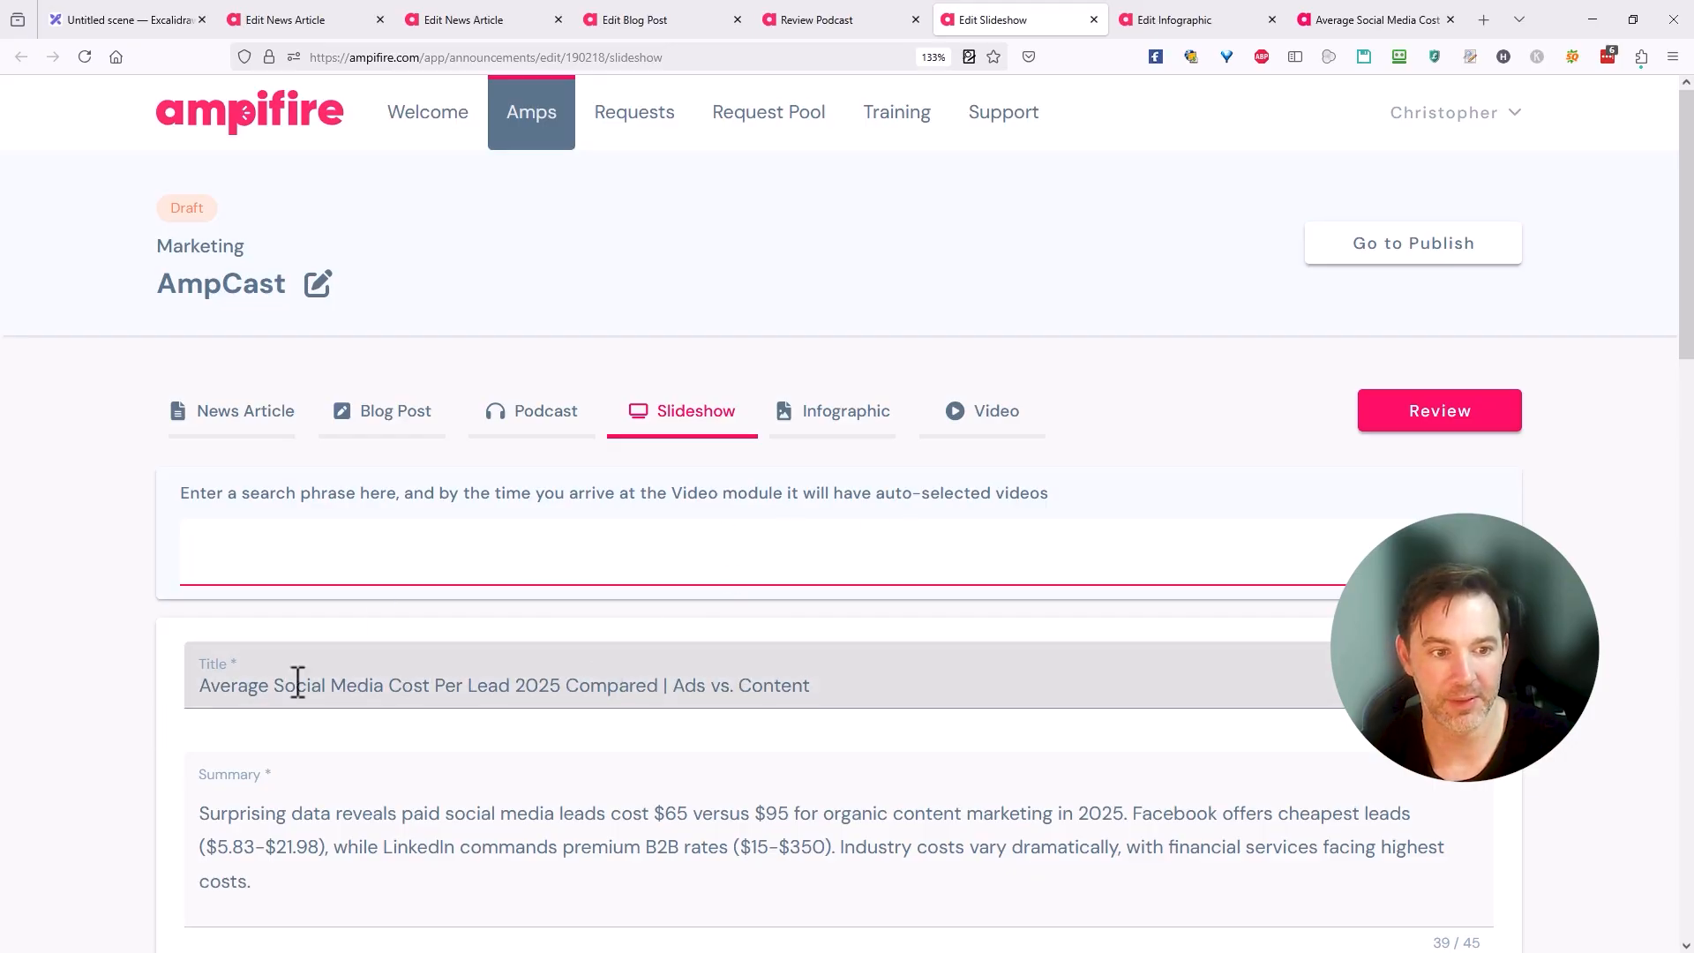
# - Review the slideshow's title, summary and slide captions, previewing the images of slides 4, 6 and 7
pyautogui.scroll(-3, 129, 765)
pyautogui.scroll(-8, 129, 765)
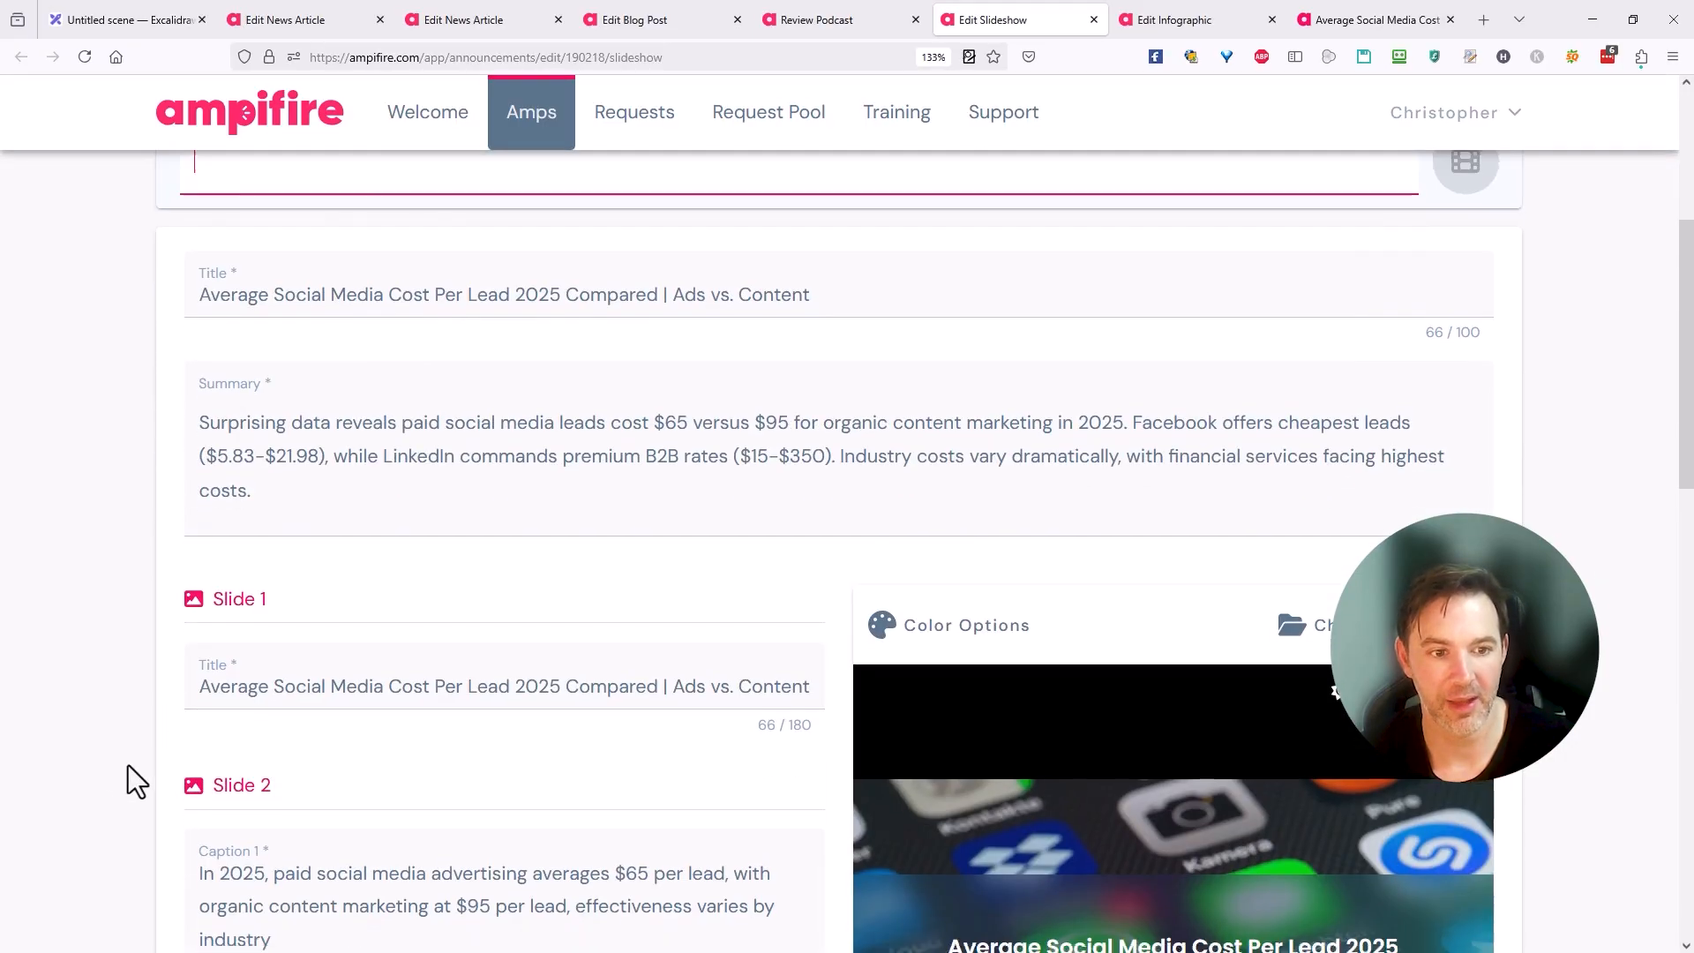
pyautogui.scroll(-3, 330, 649)
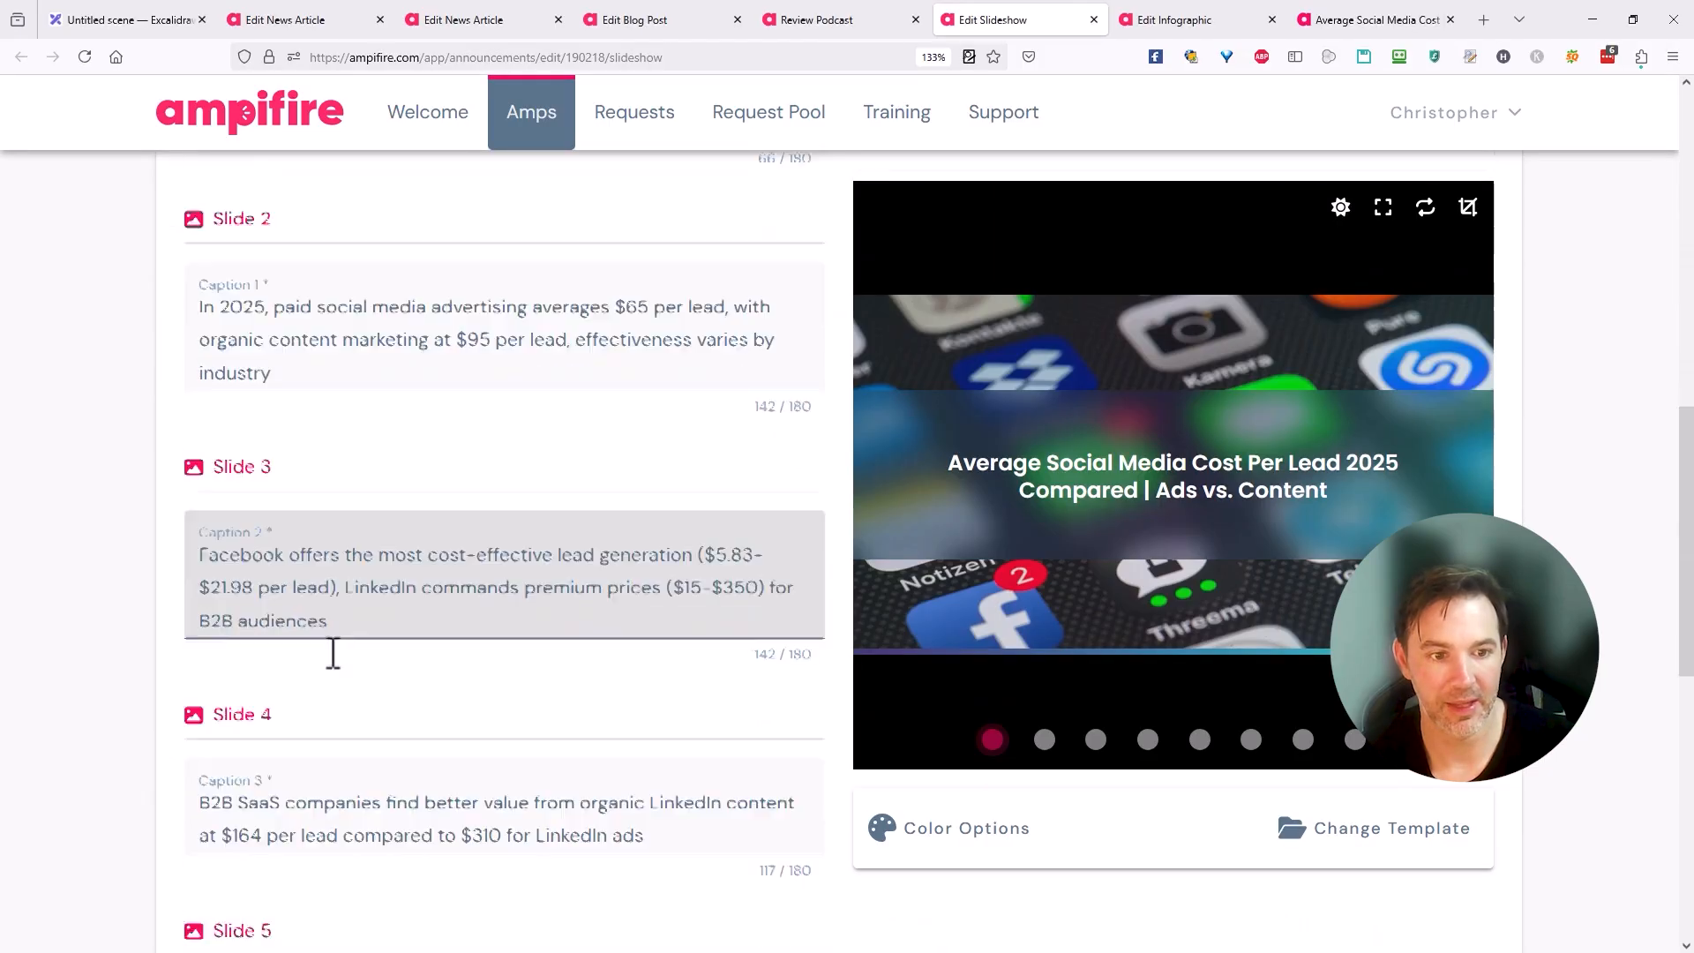
pyautogui.click(341, 397)
pyautogui.scroll(-1, 352, 468)
pyautogui.click(358, 512)
pyautogui.scroll(-3, 359, 510)
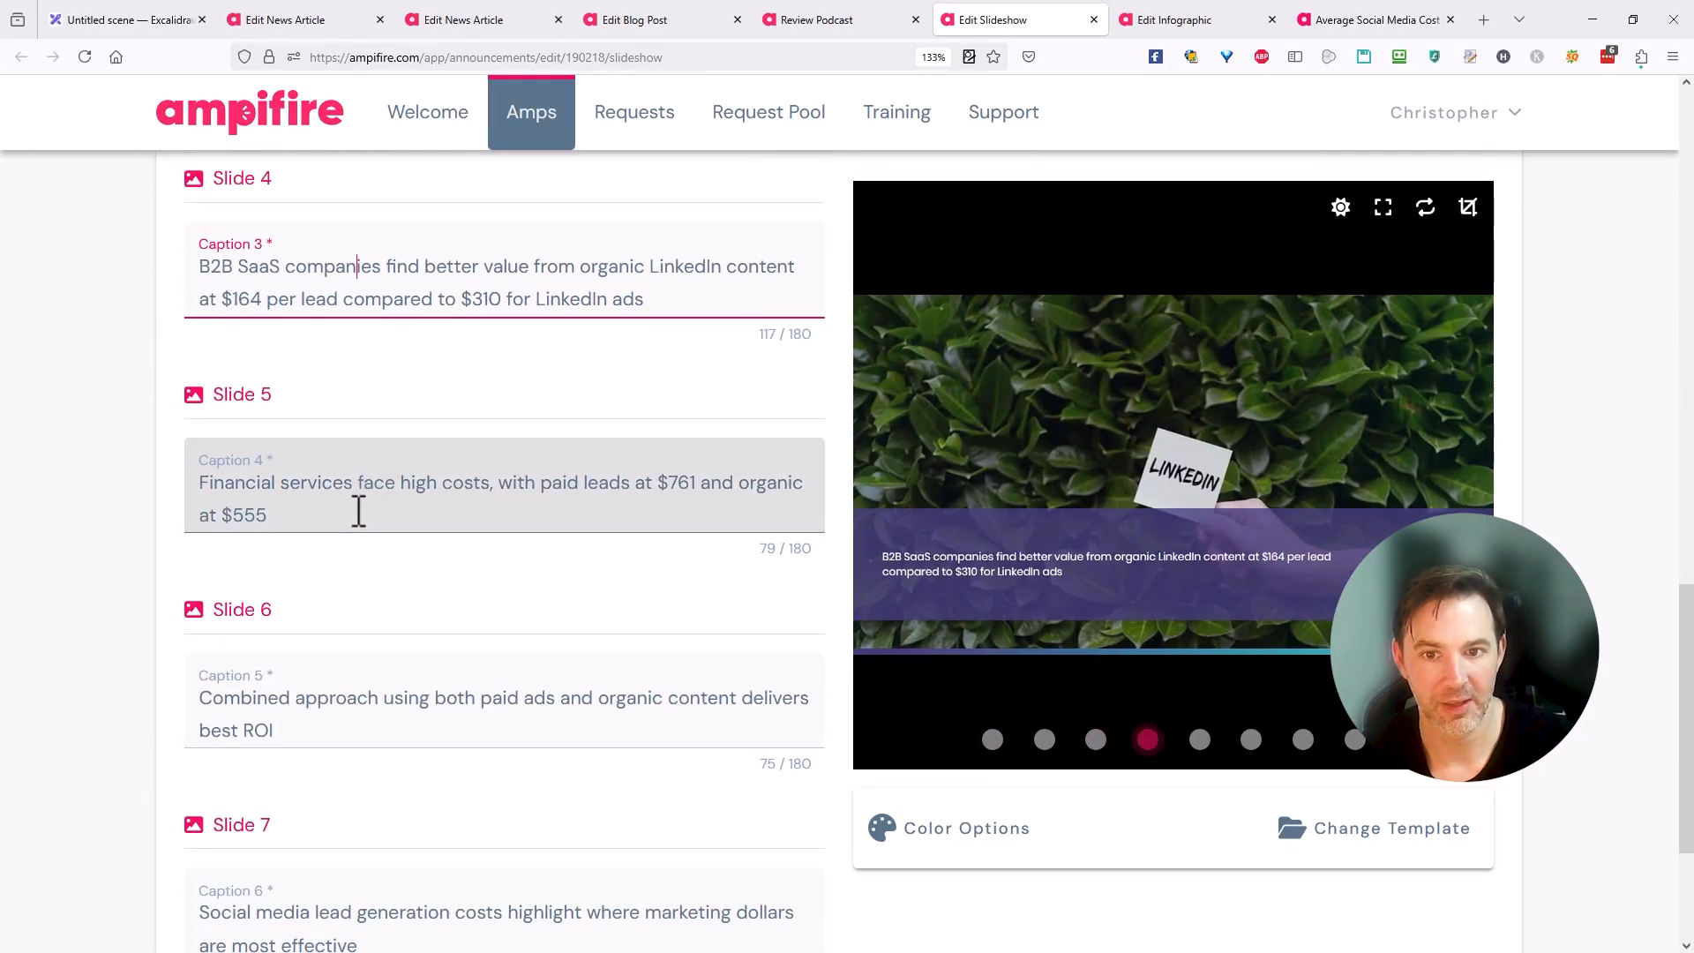
pyautogui.click(359, 675)
pyautogui.scroll(-3, 359, 688)
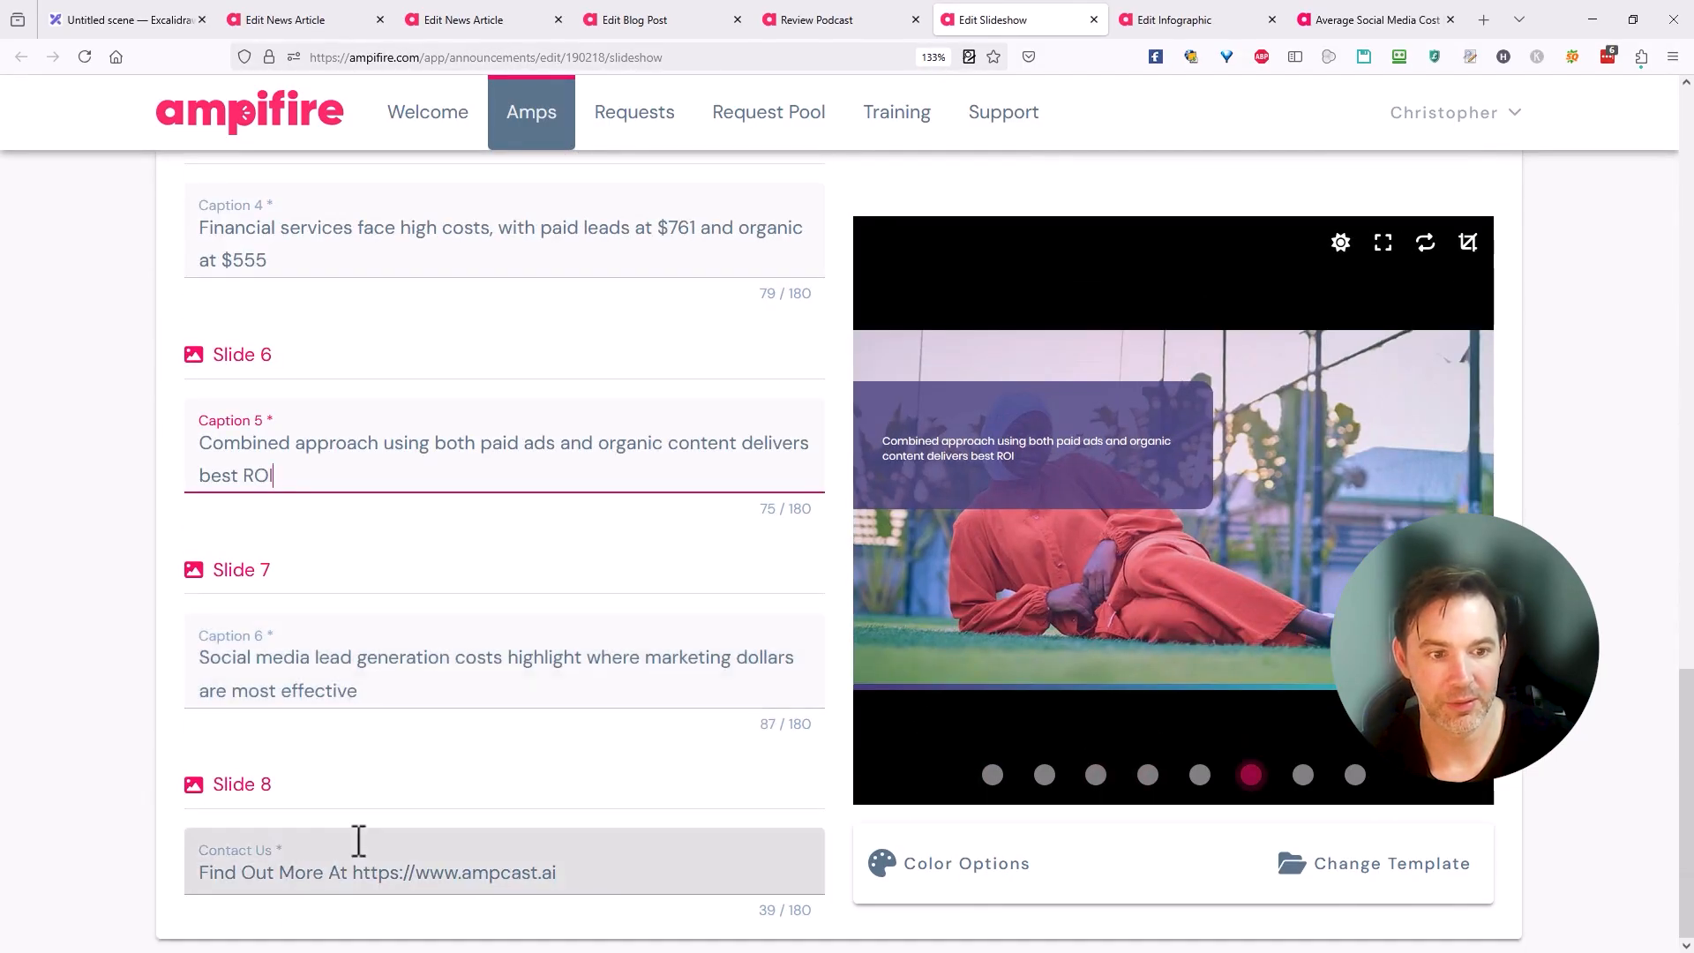
pyautogui.click(369, 685)
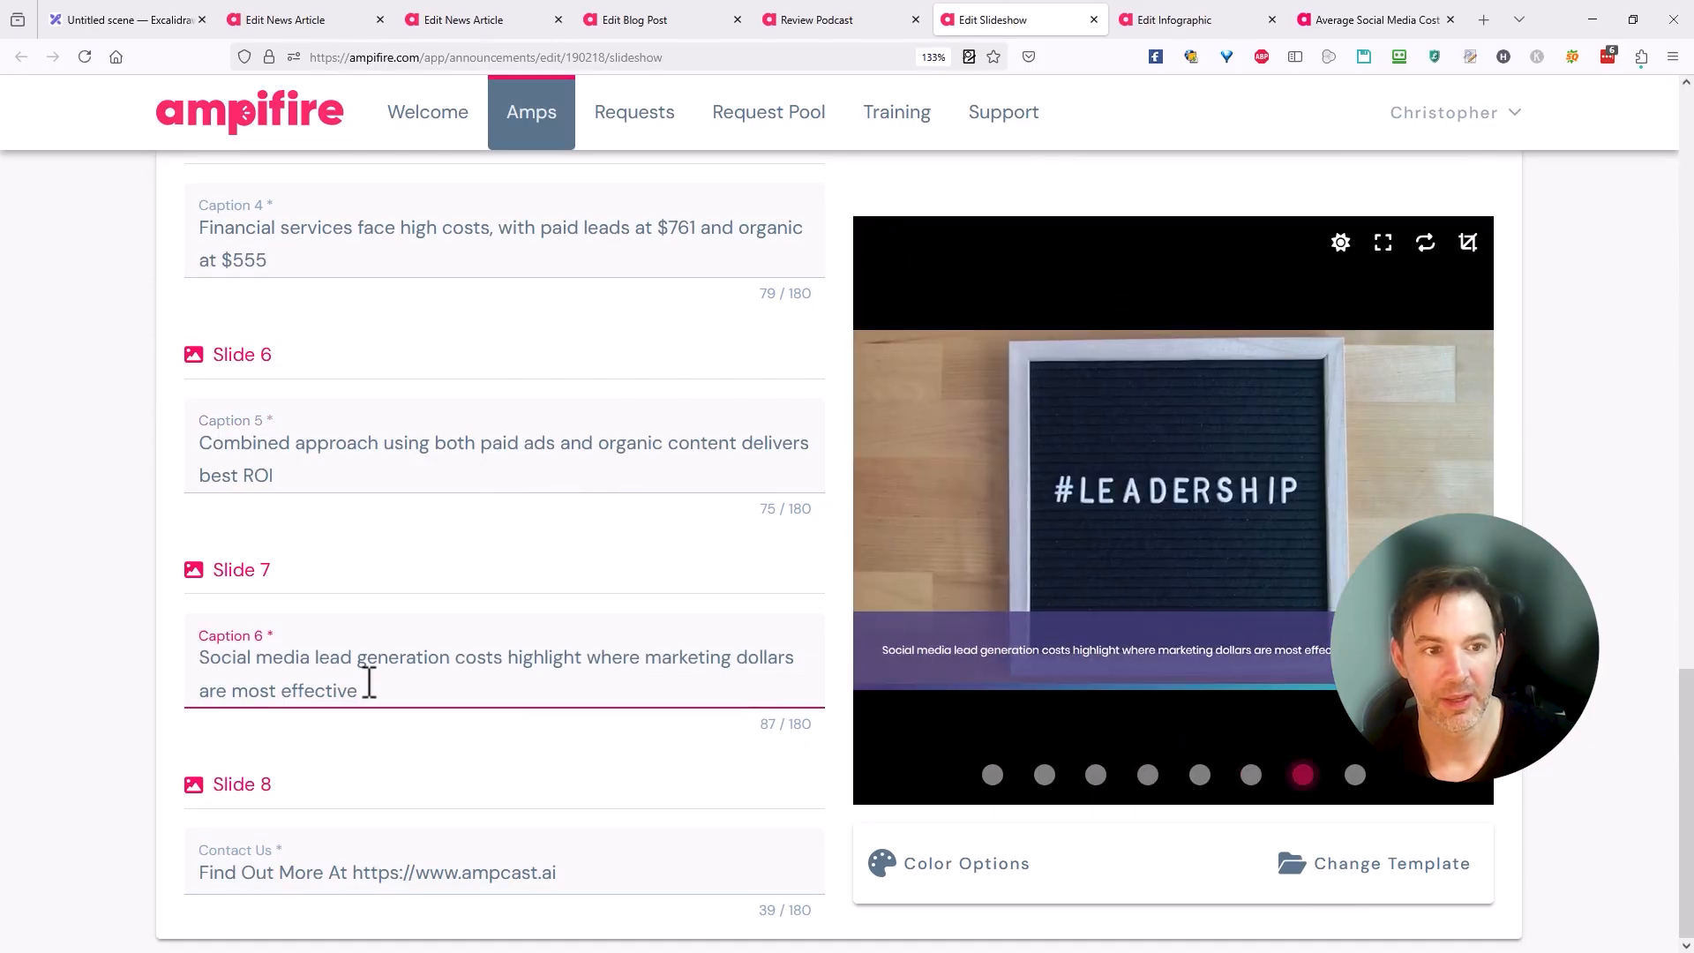
# - Go back through slides 6, 5 and 4 to check how well each image matches its caption
pyautogui.scroll(1, 368, 682)
pyautogui.scroll(1, 374, 697)
pyautogui.click(378, 707)
pyautogui.scroll(-2, 377, 707)
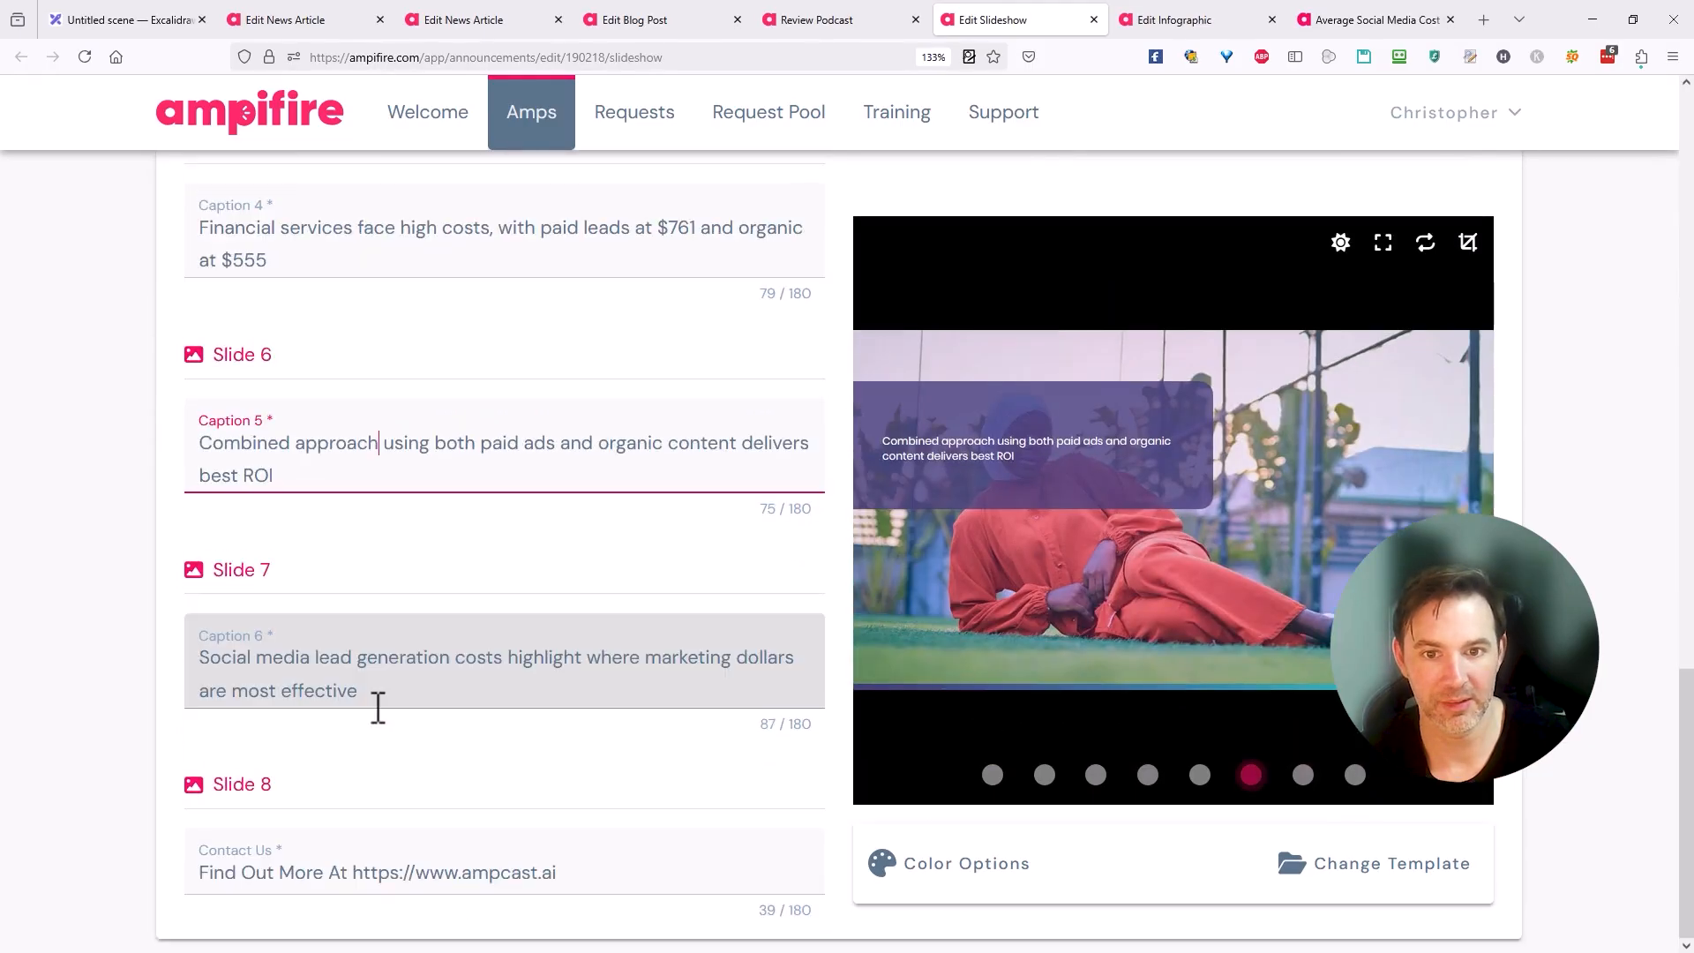
pyautogui.scroll(2, 378, 707)
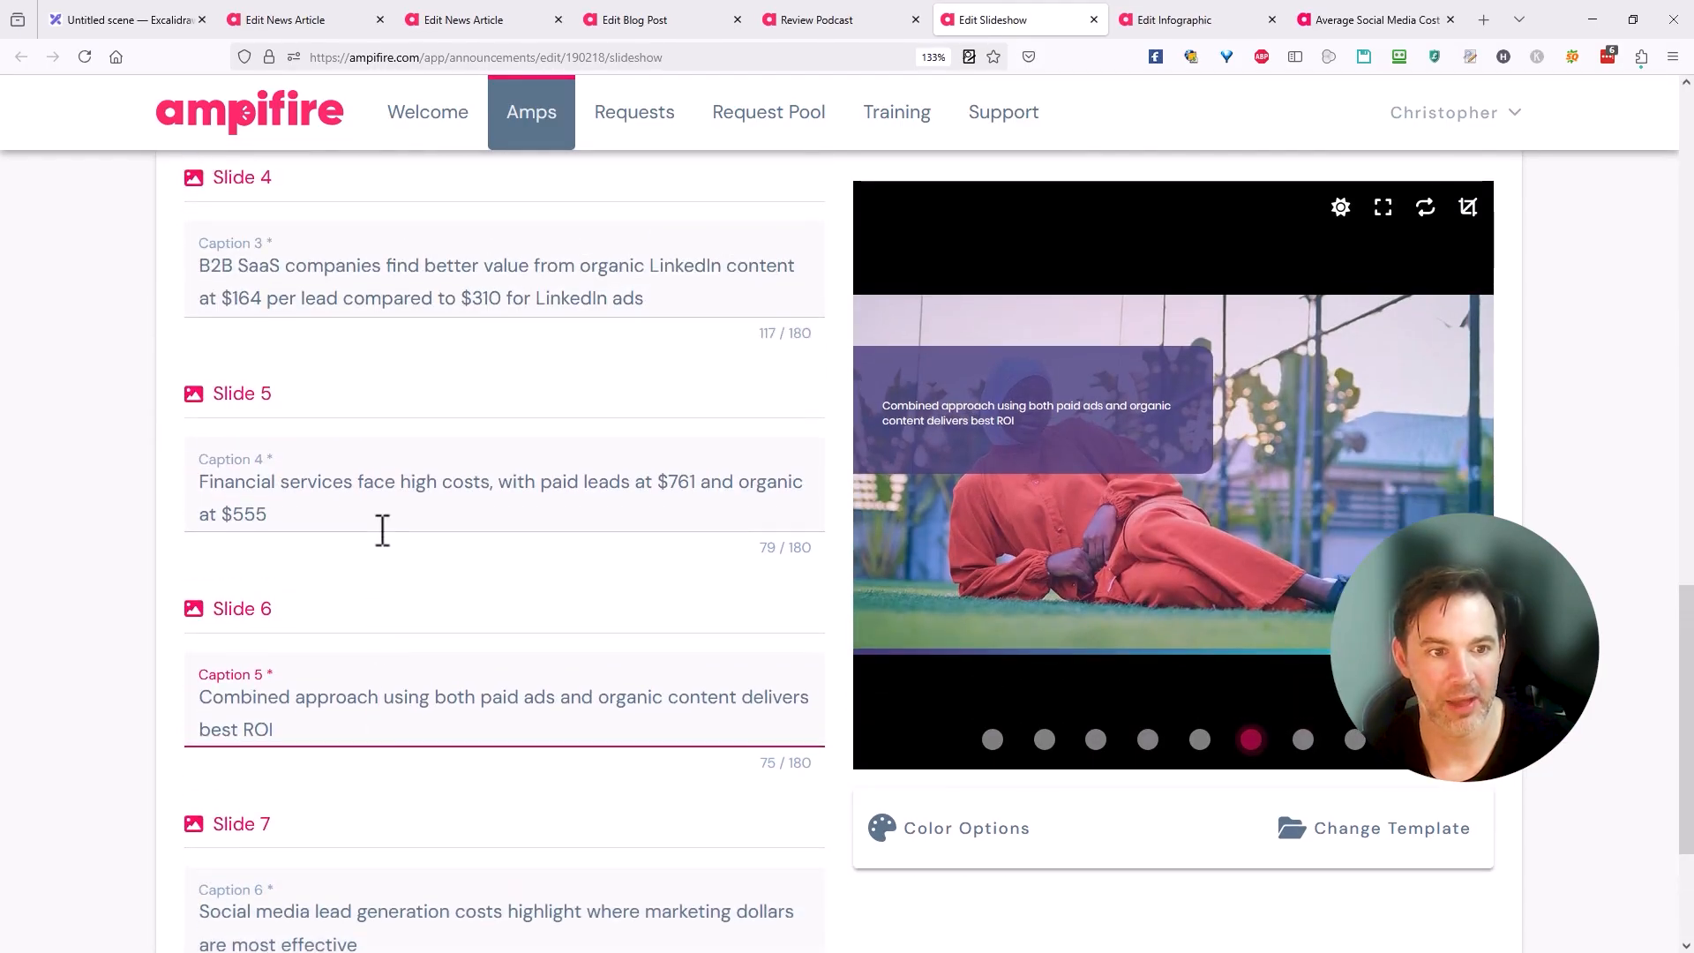
pyautogui.click(378, 529)
pyautogui.scroll(-2, 382, 491)
pyautogui.scroll(2, 384, 505)
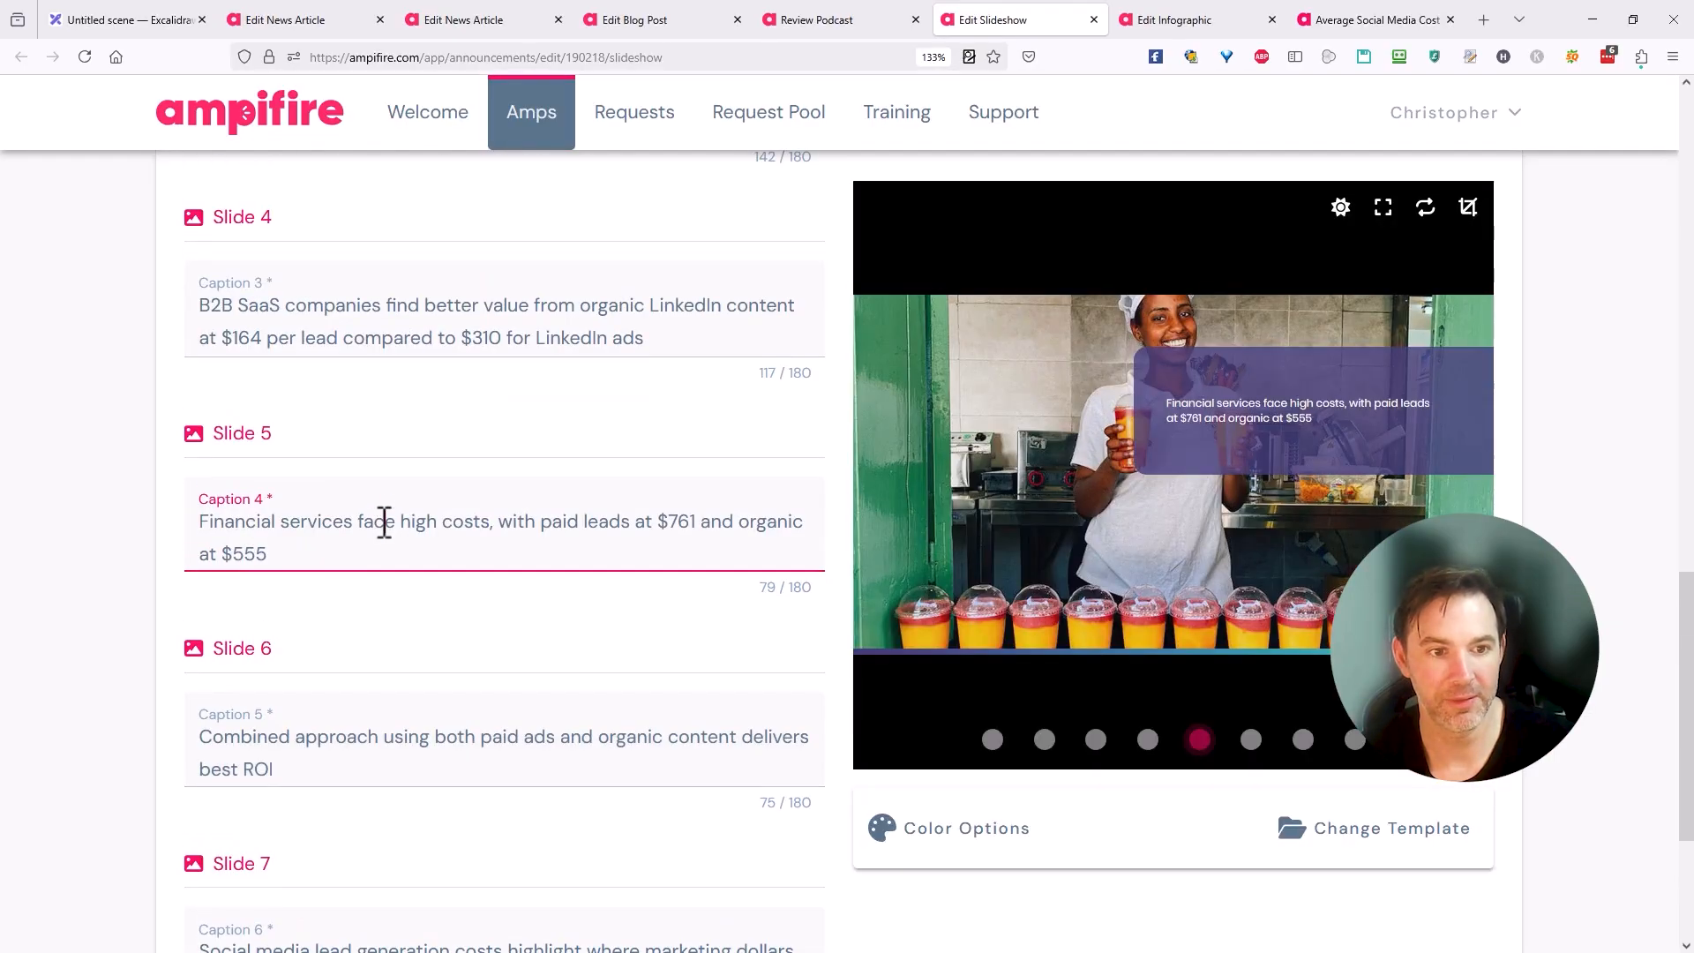
pyautogui.scroll(2, 382, 524)
pyautogui.click(382, 553)
pyautogui.scroll(-2, 384, 554)
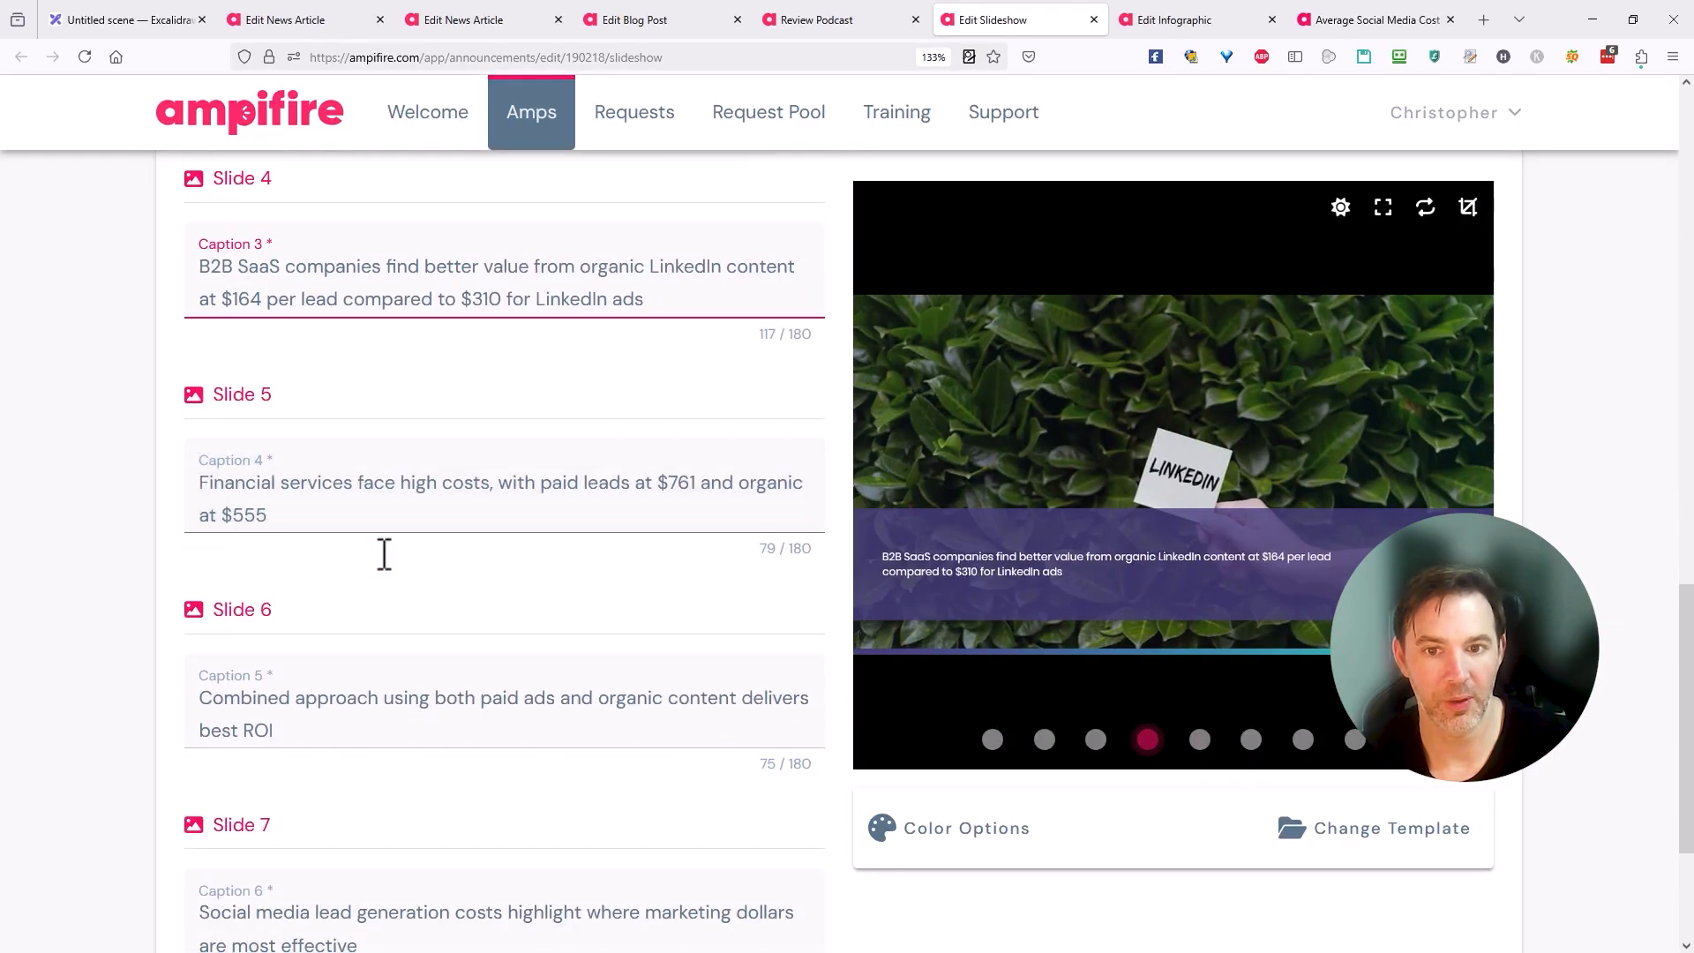
# - Replace slide 3's gas station image with the phone and "Social Media" letter tiles photo from a "facebook" stock image search
pyautogui.scroll(2, 379, 547)
pyautogui.click(382, 306)
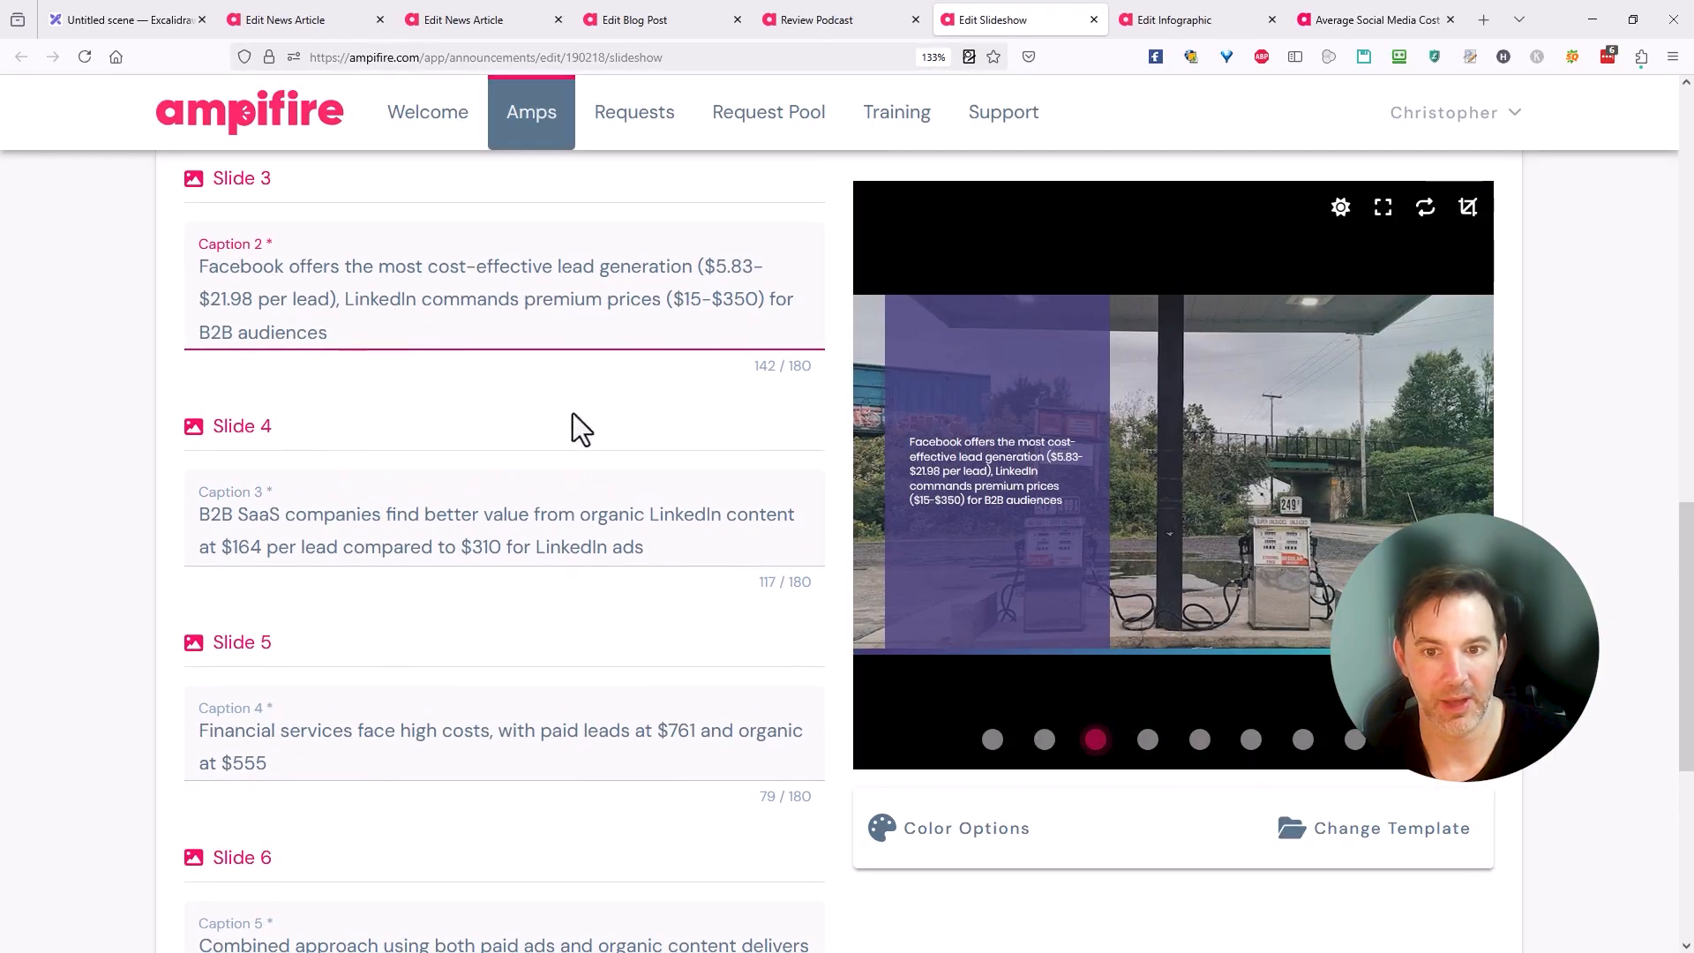
pyautogui.click(1232, 482)
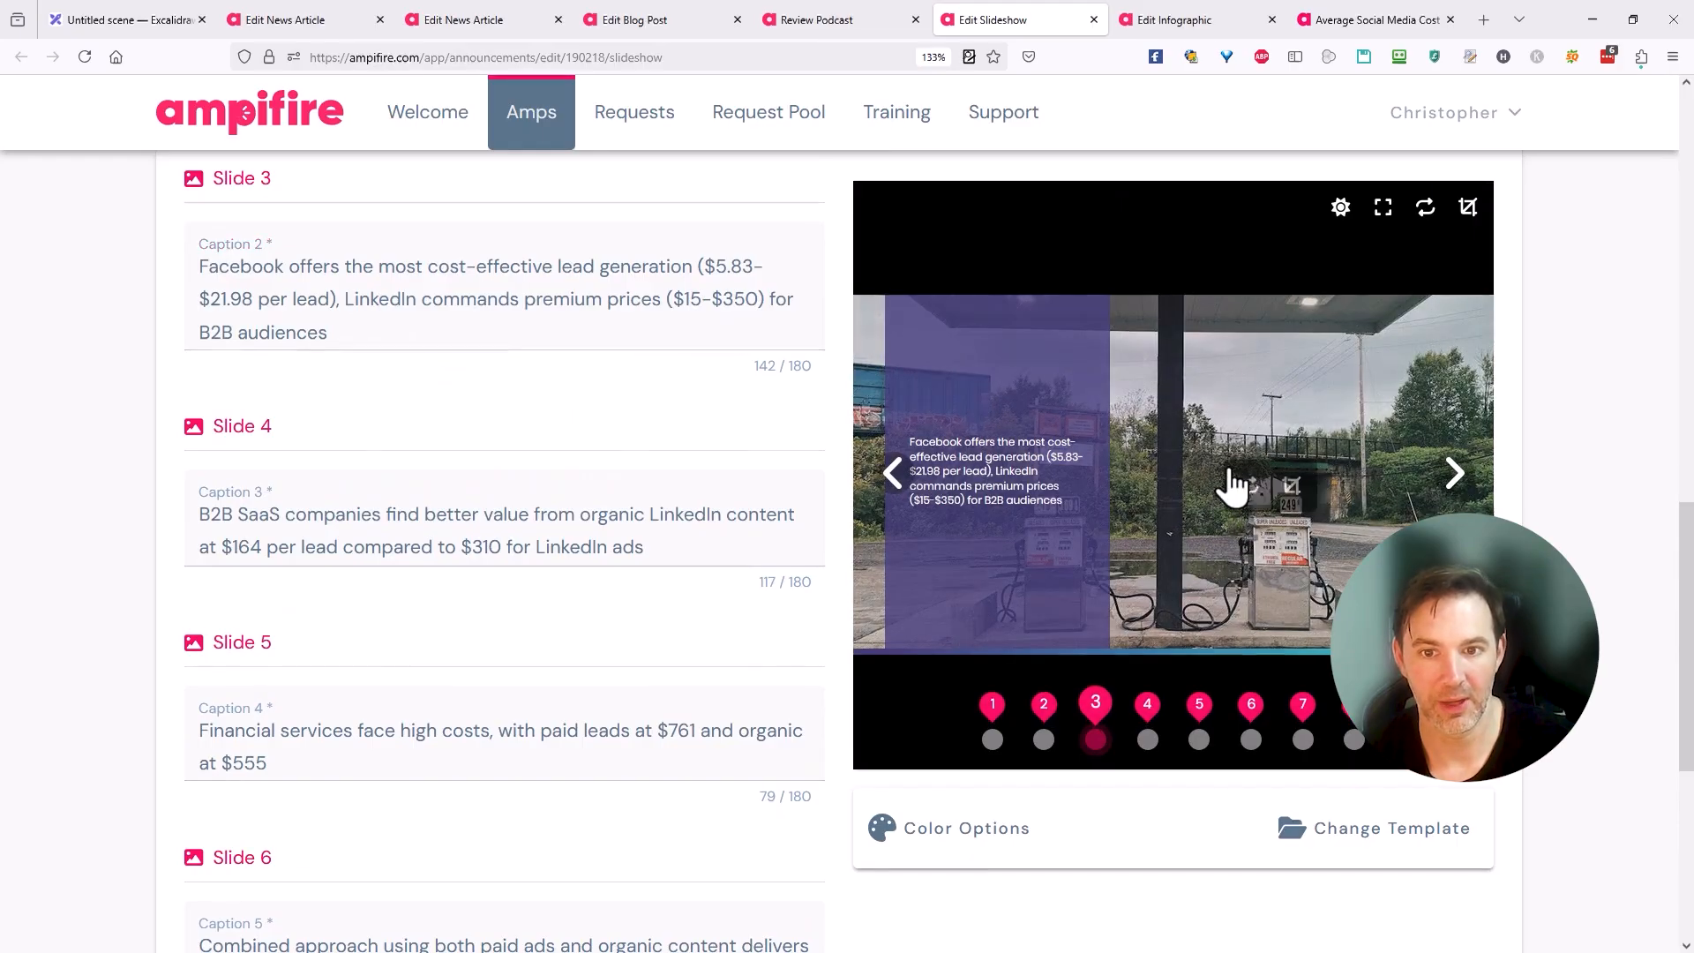
pyautogui.click(1251, 488)
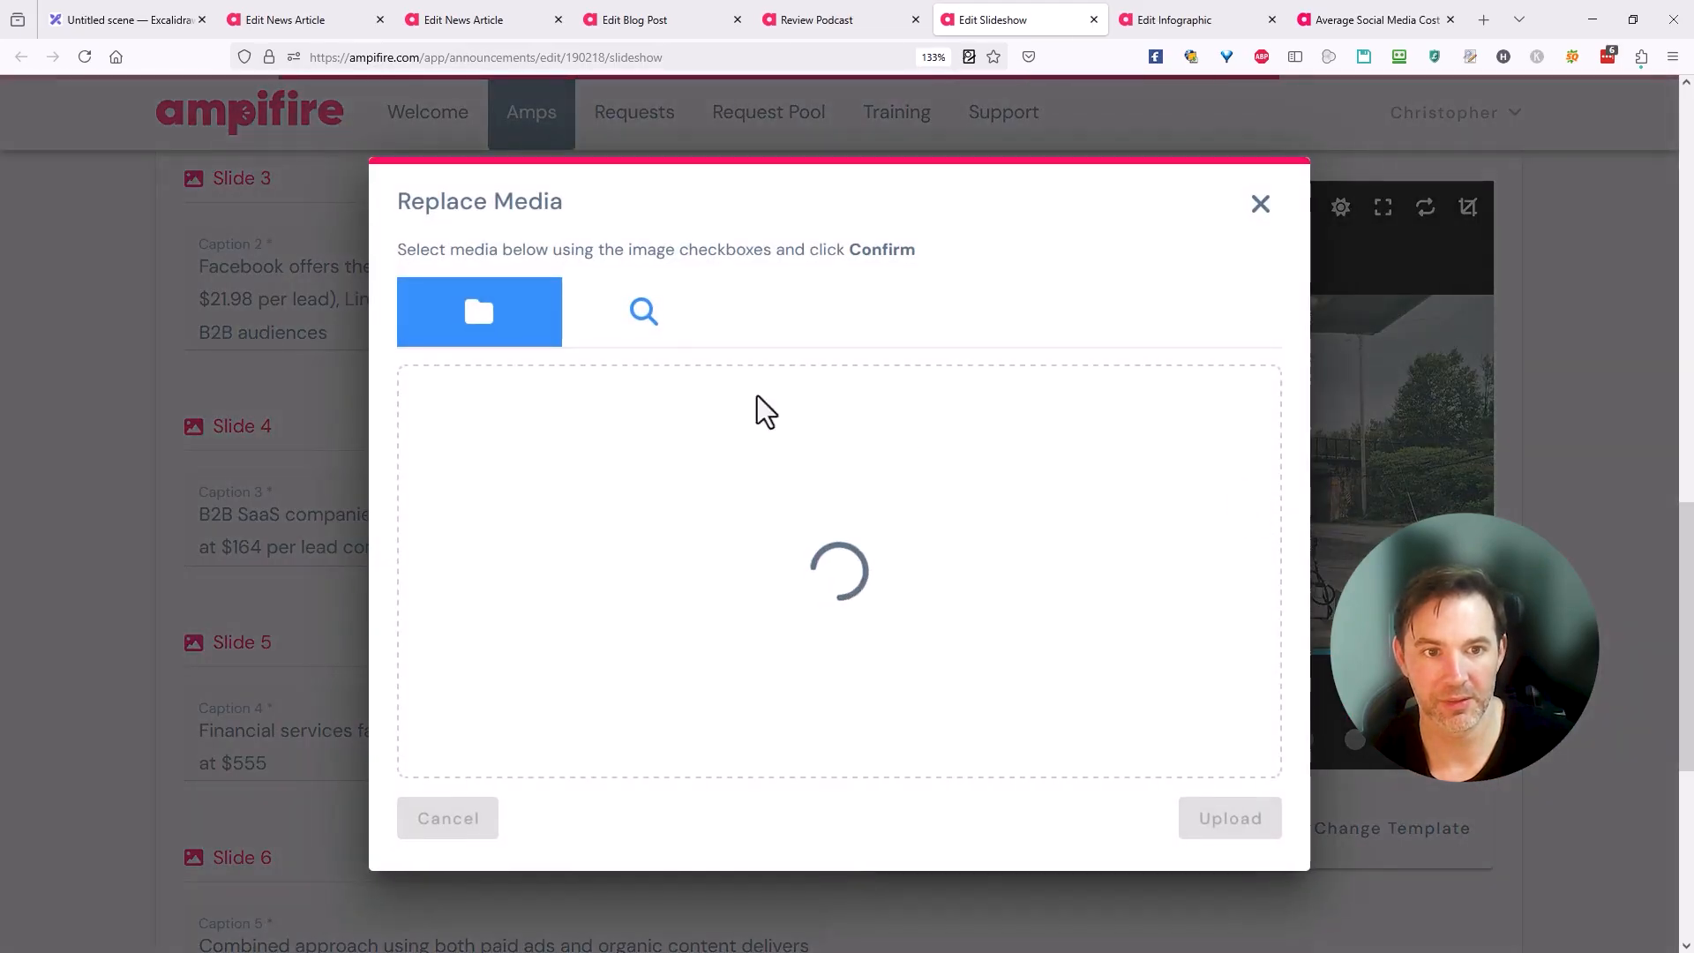
pyautogui.click(630, 325)
pyautogui.click(575, 398)
pyautogui.write('le')
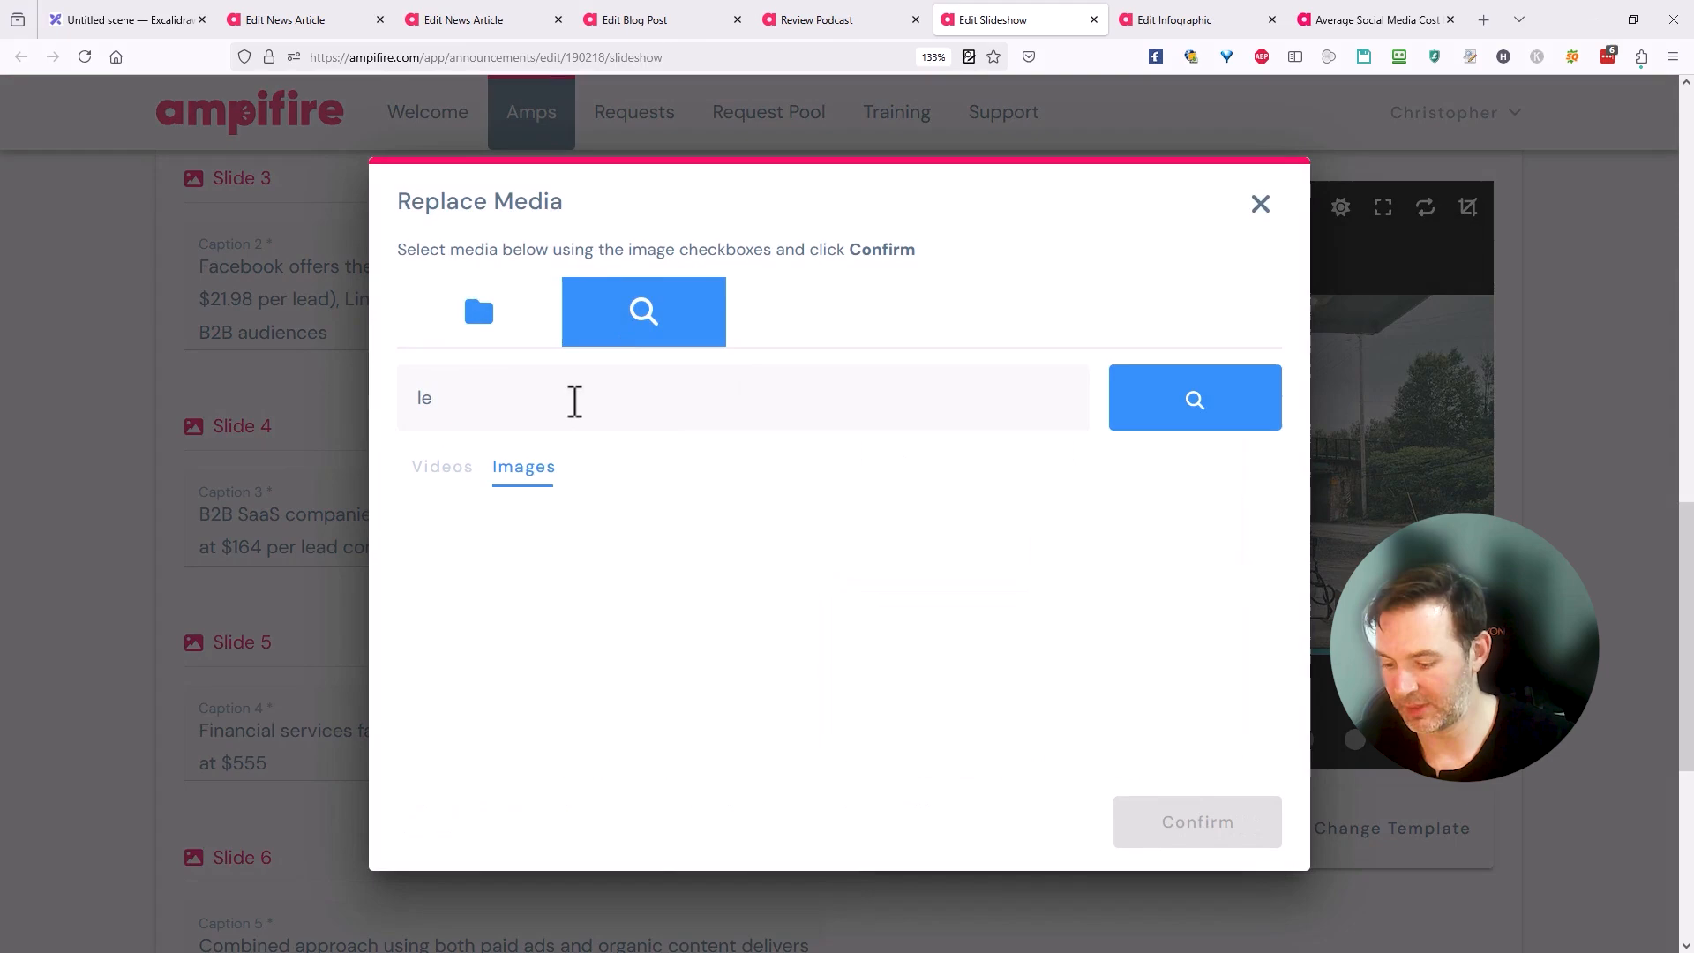
pyautogui.press('BackSpace')
pyautogui.press('BackSpace')
pyautogui.write('facebook')
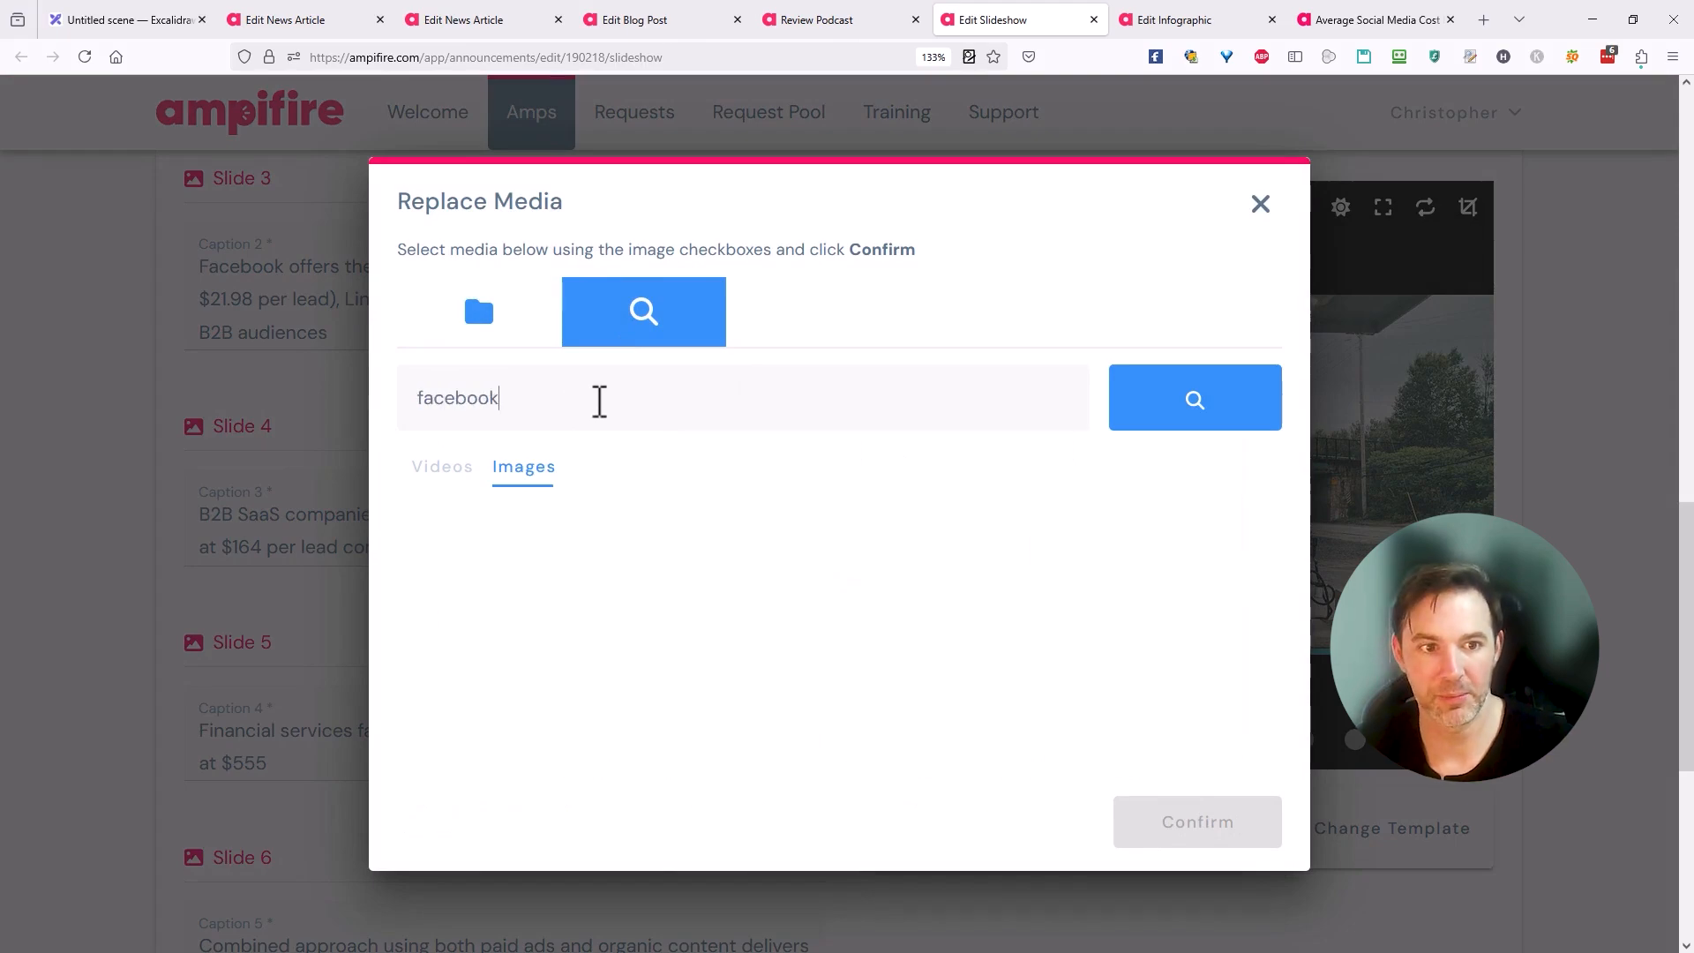
pyautogui.click(1248, 405)
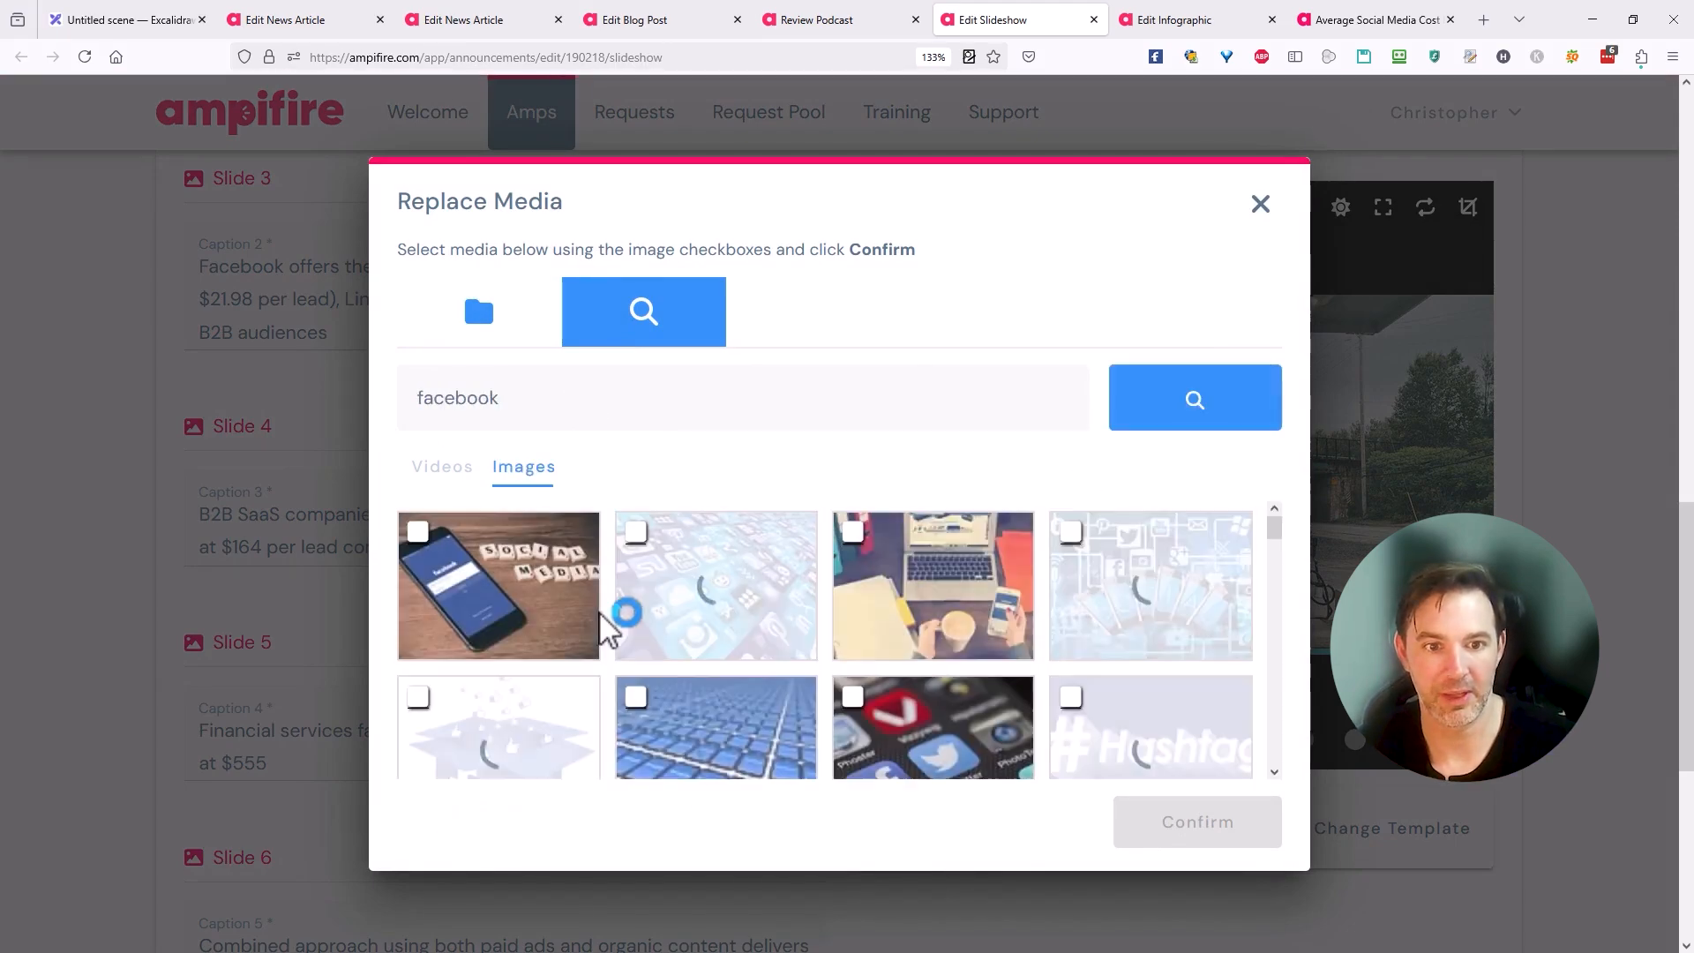
pyautogui.click(418, 532)
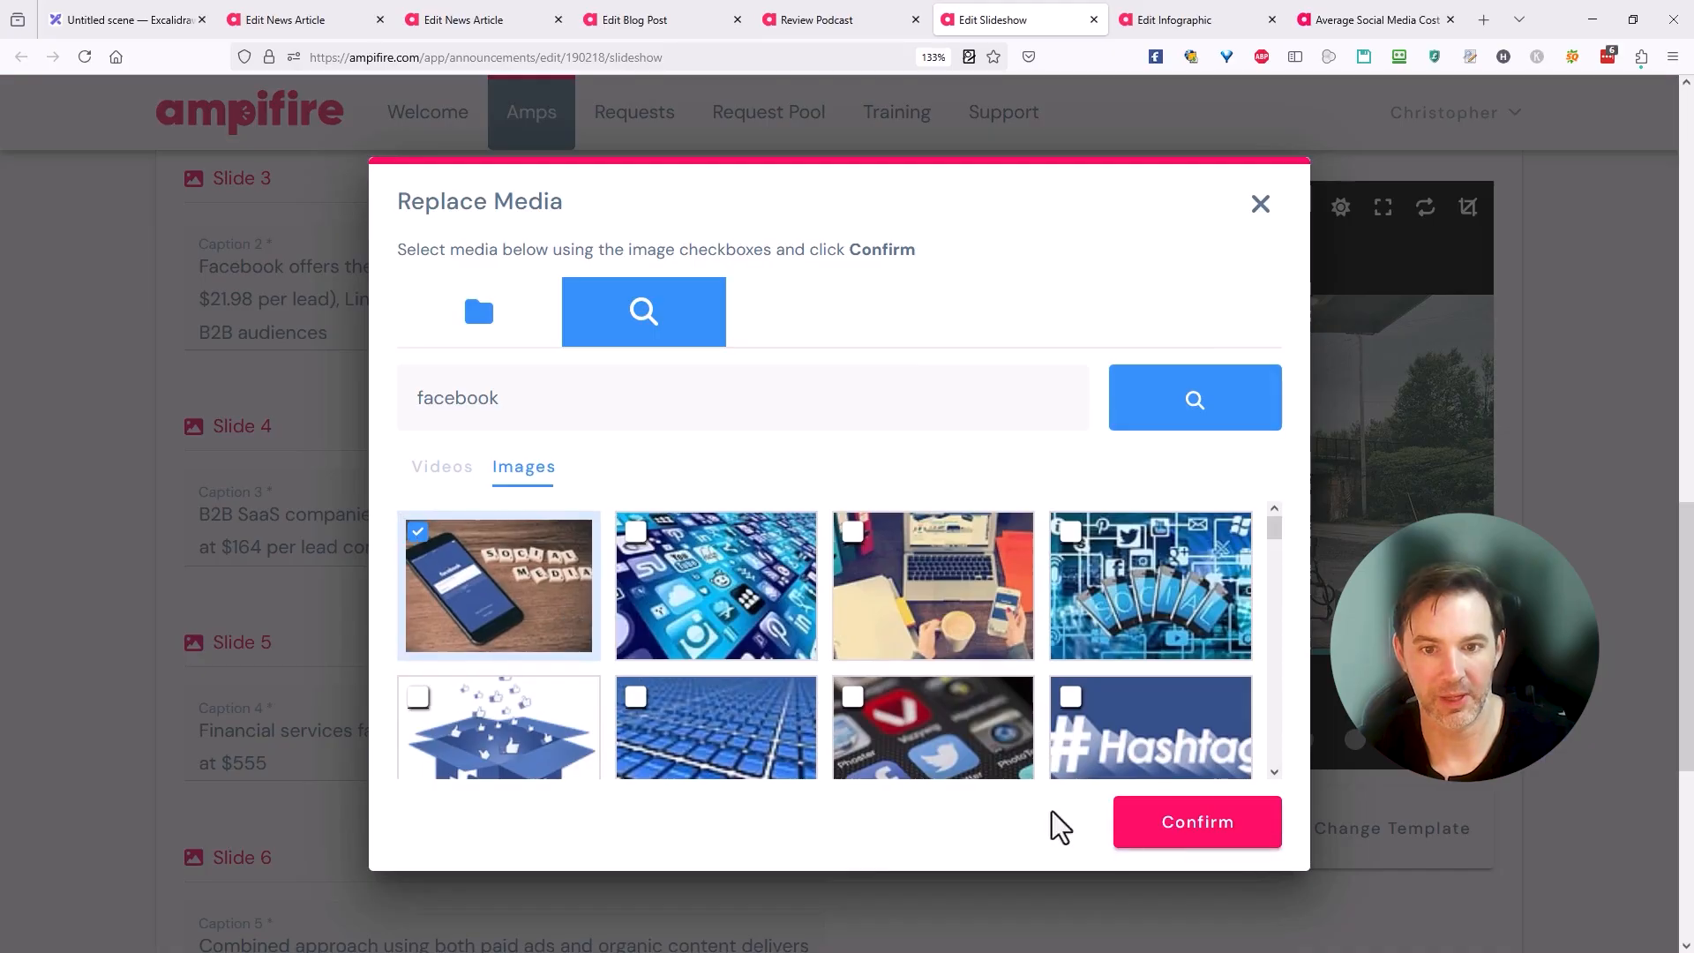
pyautogui.click(1173, 838)
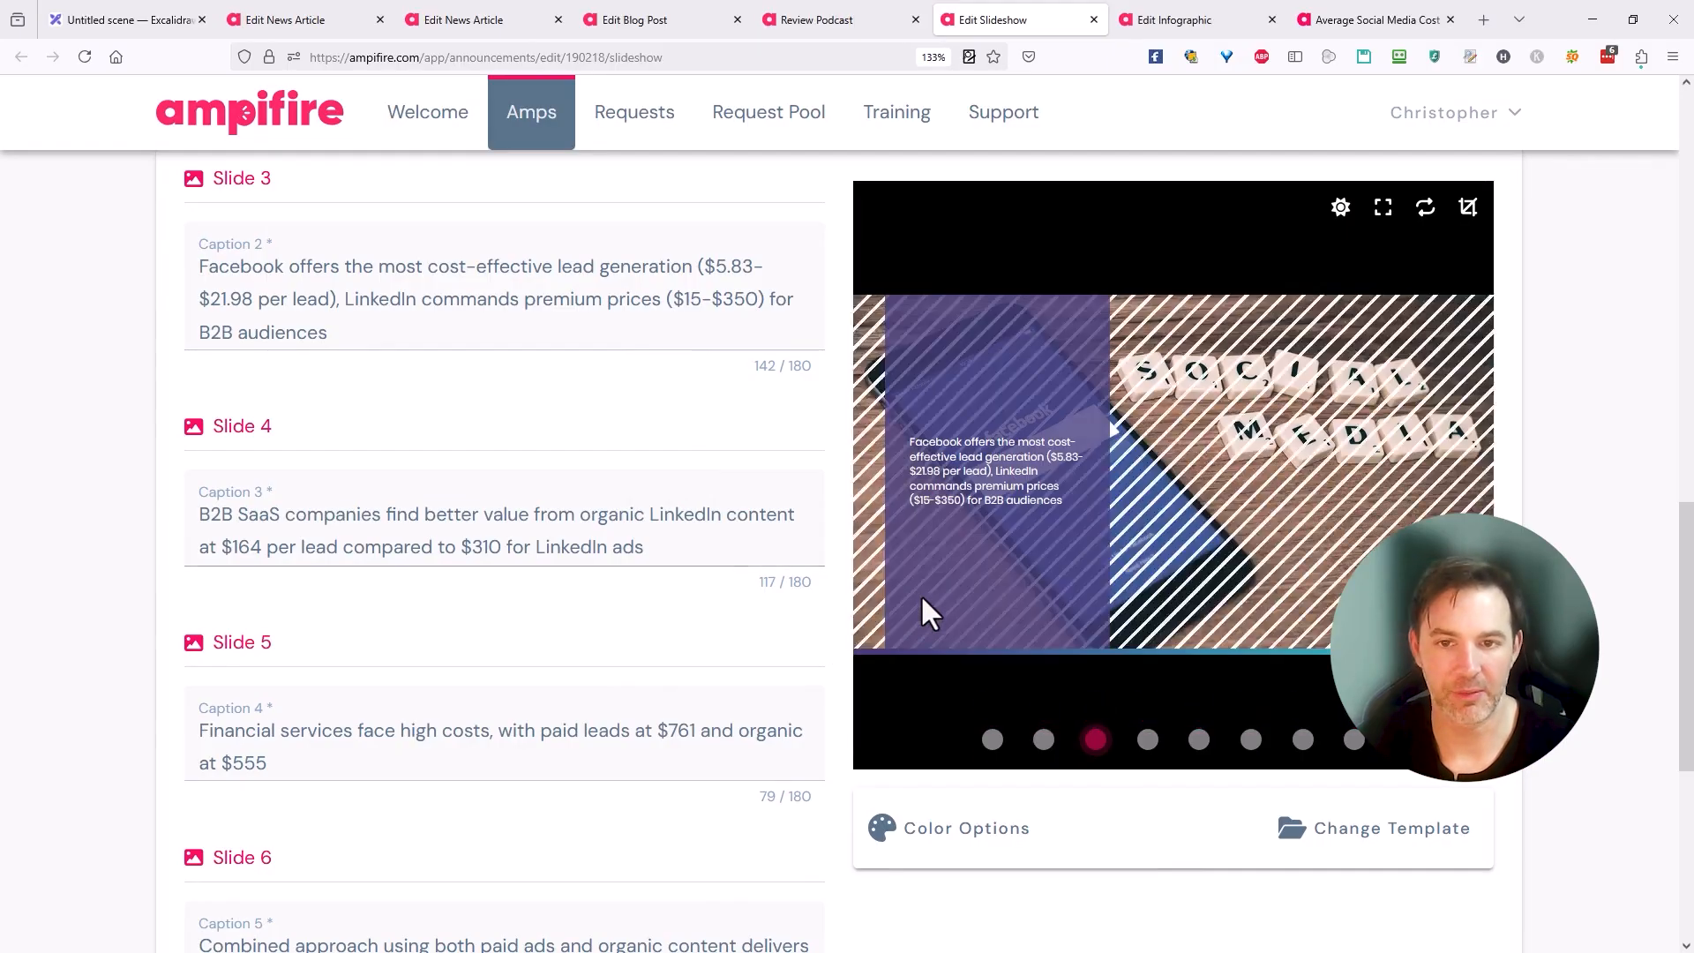
# - Look over the slideshow's updated slide 3 preview, color and template options, title, summary and captions
pyautogui.scroll(3, 920, 595)
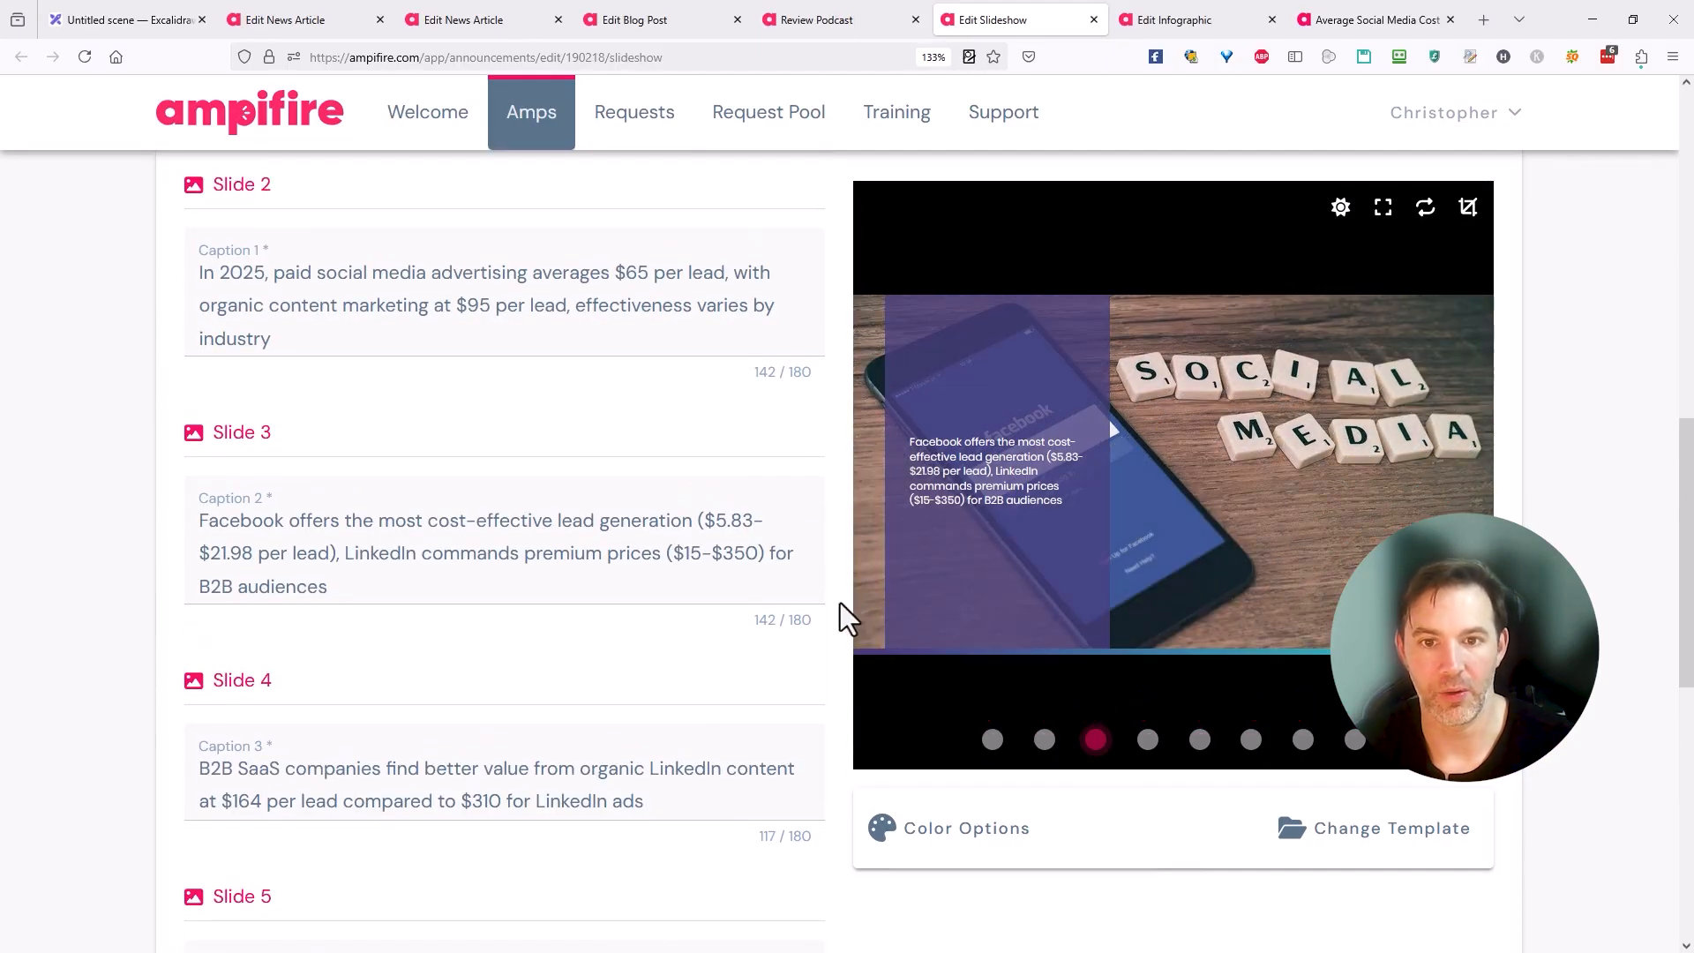
pyautogui.scroll(3, 841, 604)
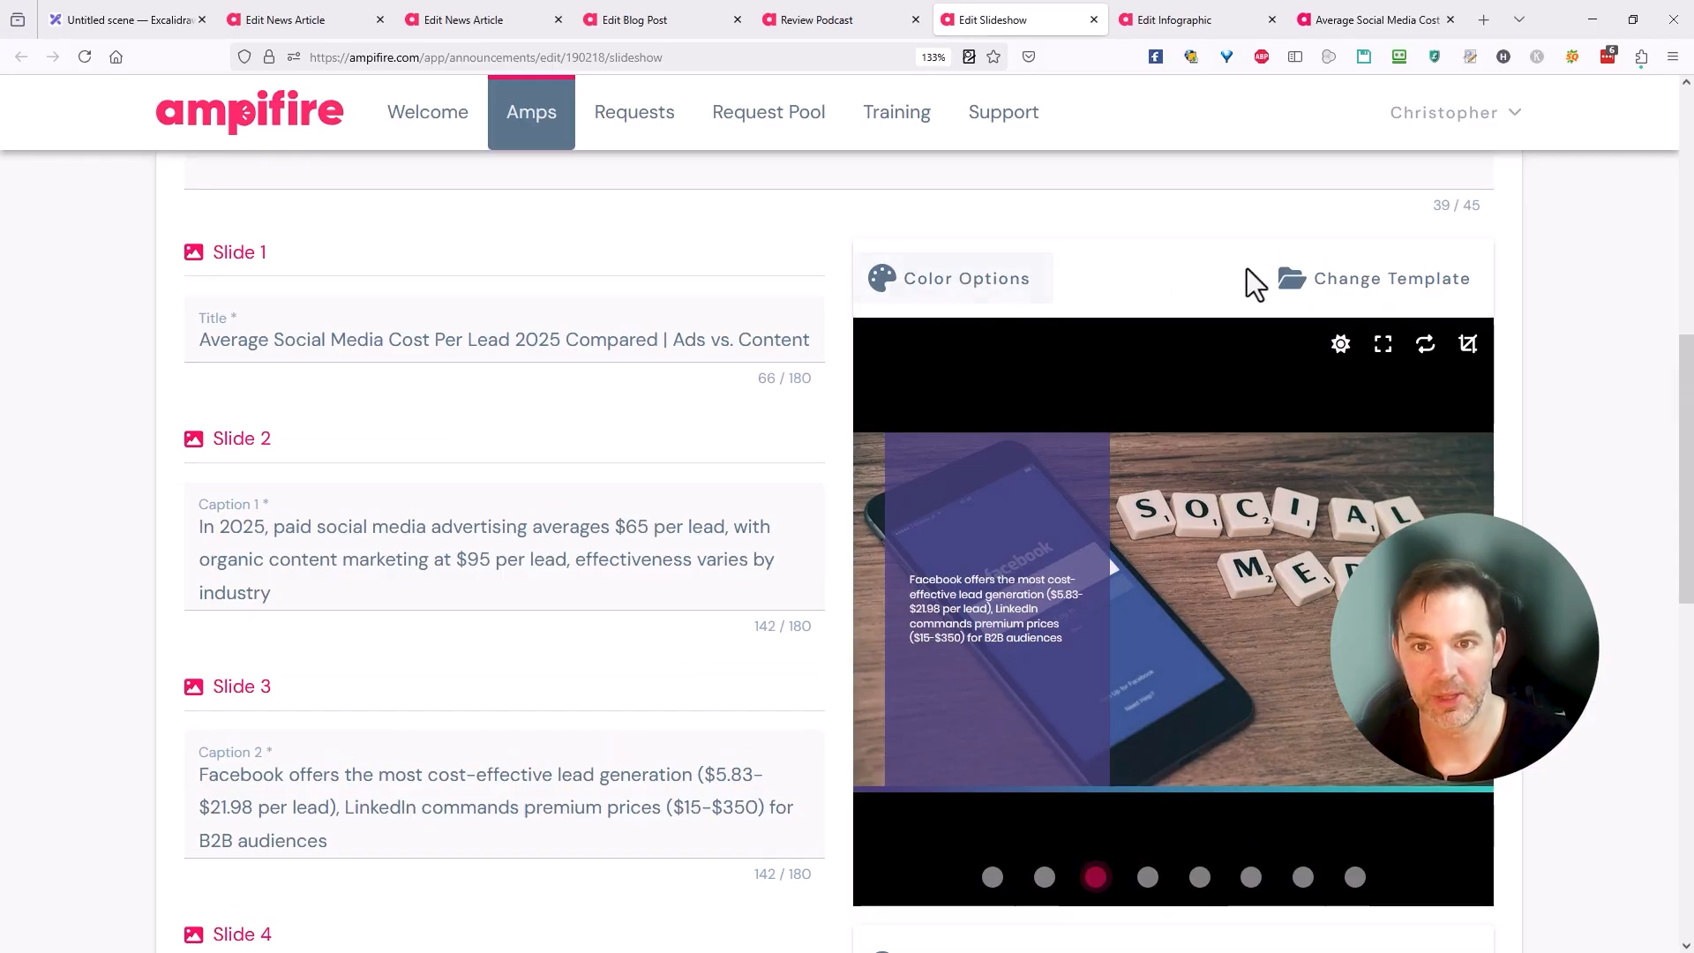
pyautogui.scroll(4, 687, 453)
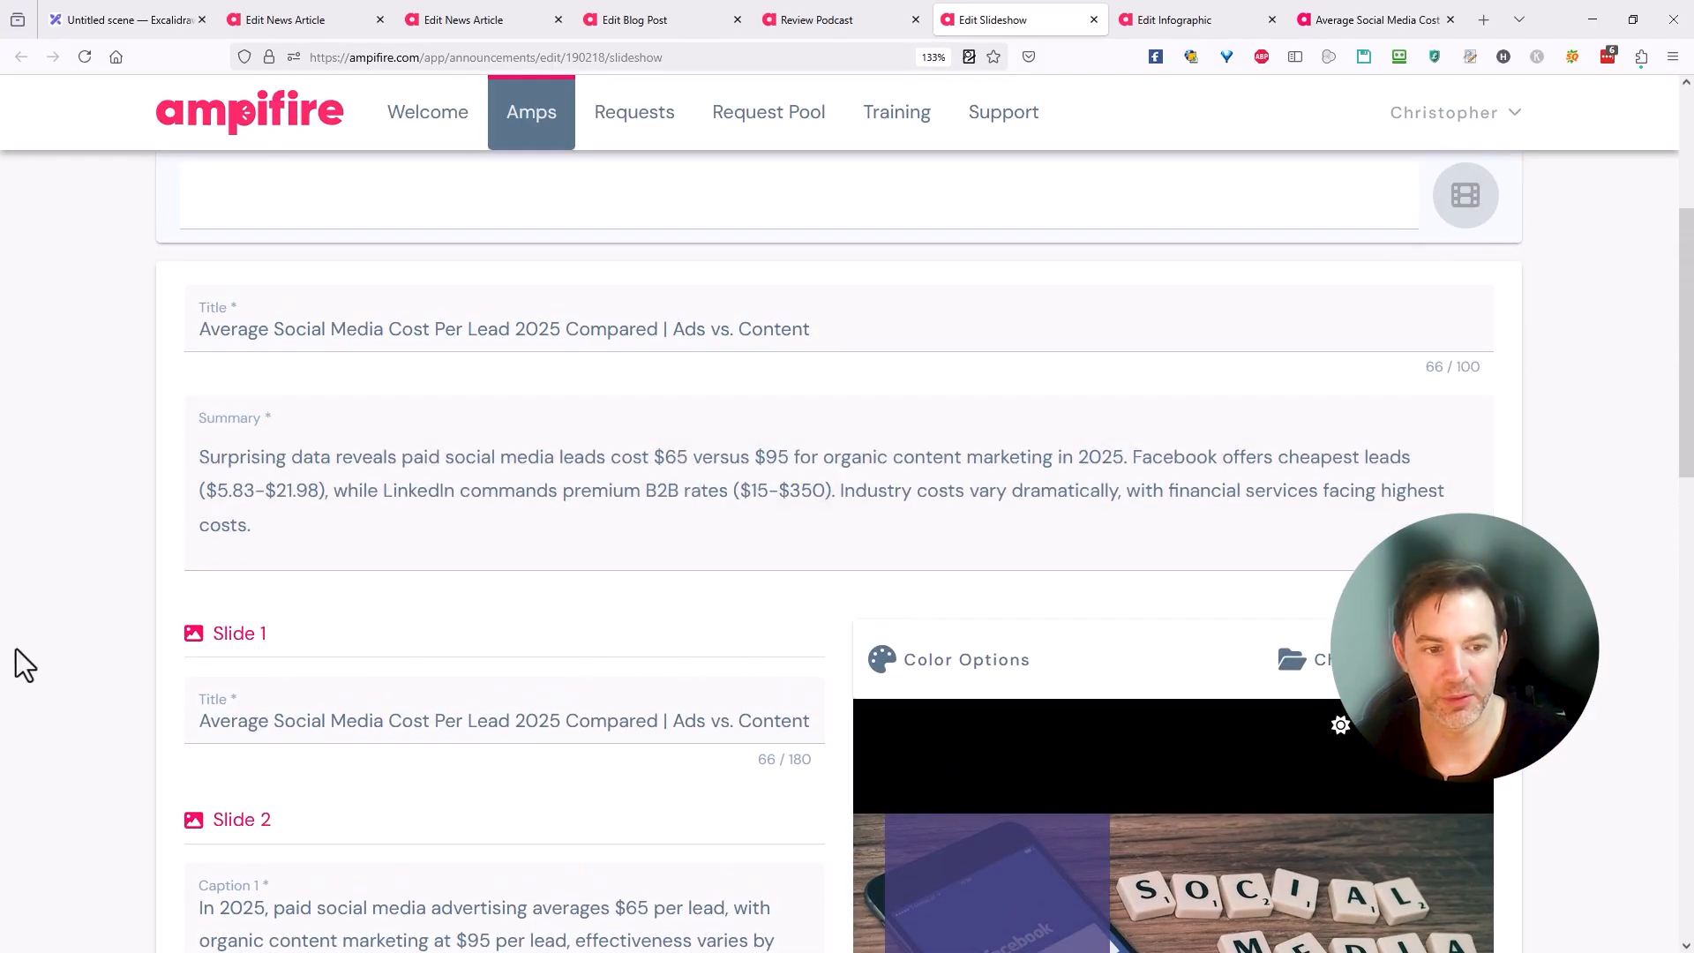
pyautogui.scroll(-7, 120, 655)
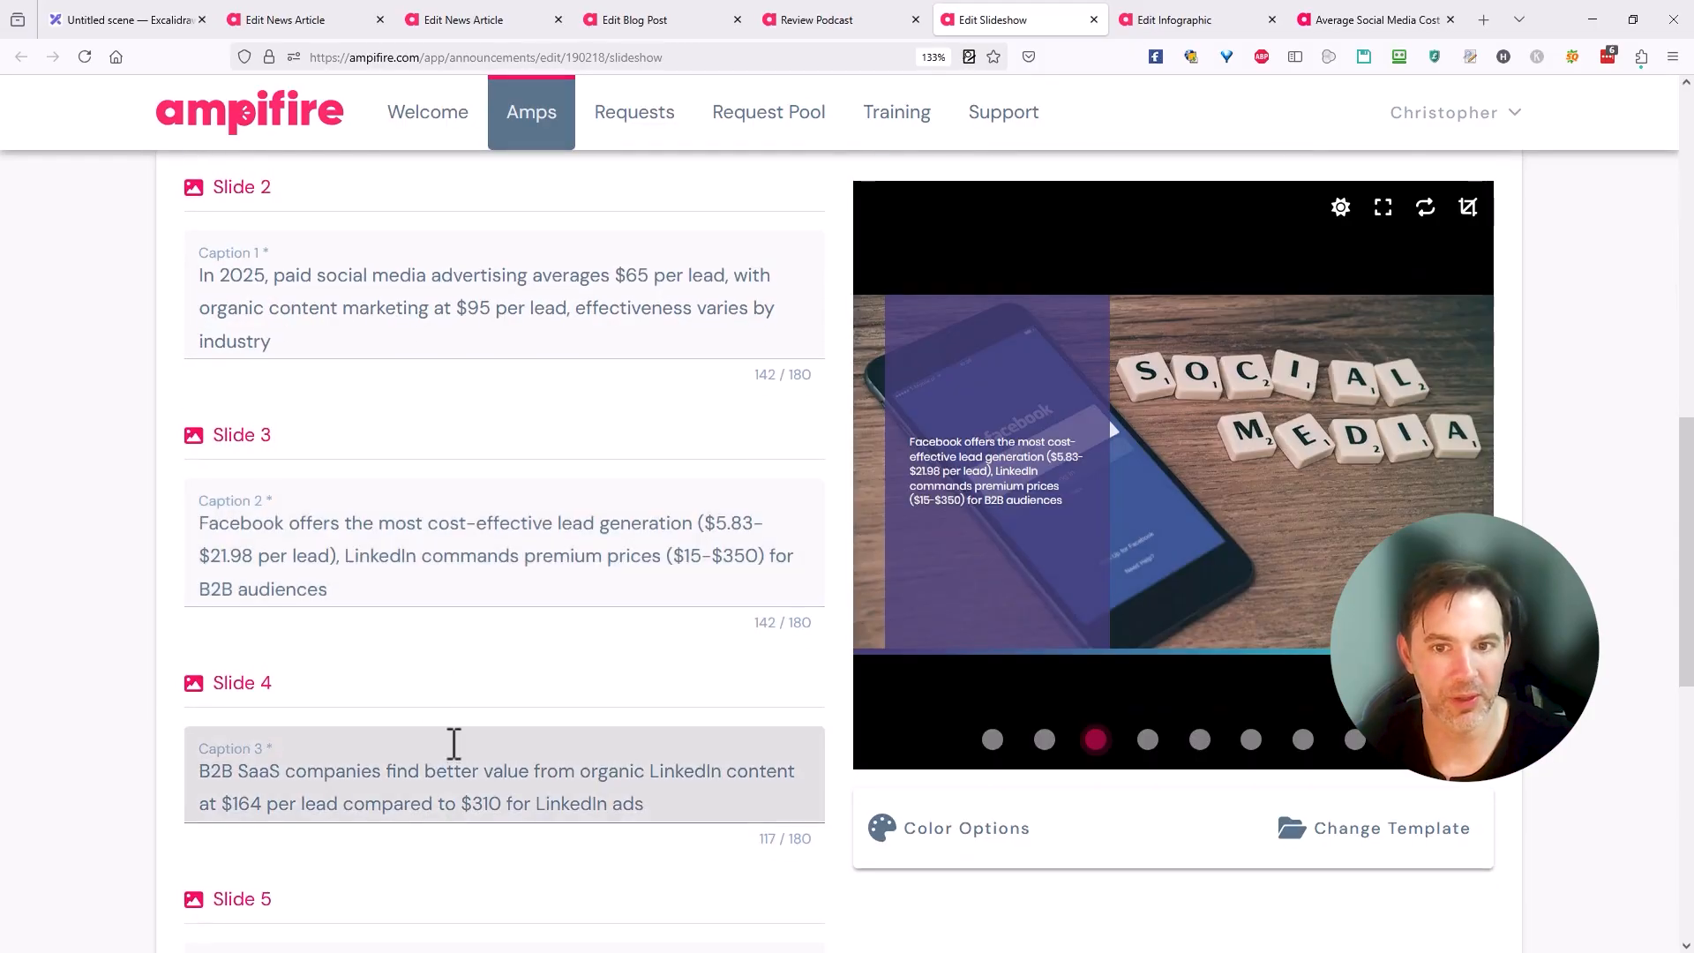
pyautogui.scroll(10, 454, 744)
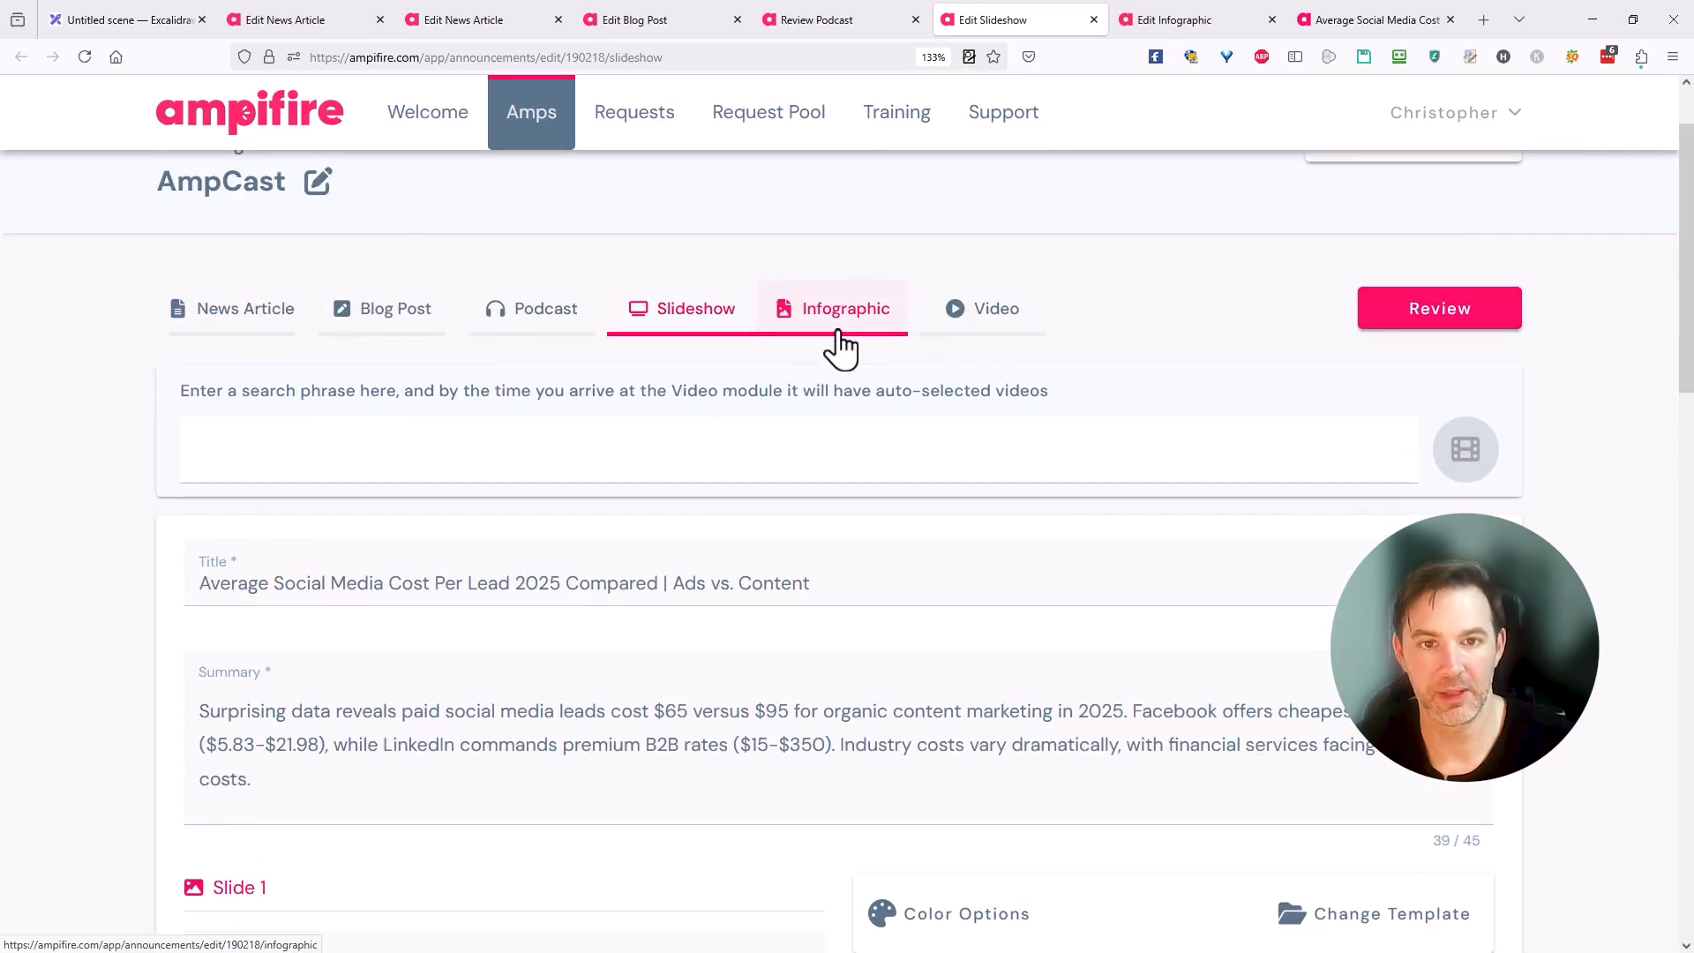
# - Open the infographic draft and review its description, captions, contact line and preview
pyautogui.click(835, 335)
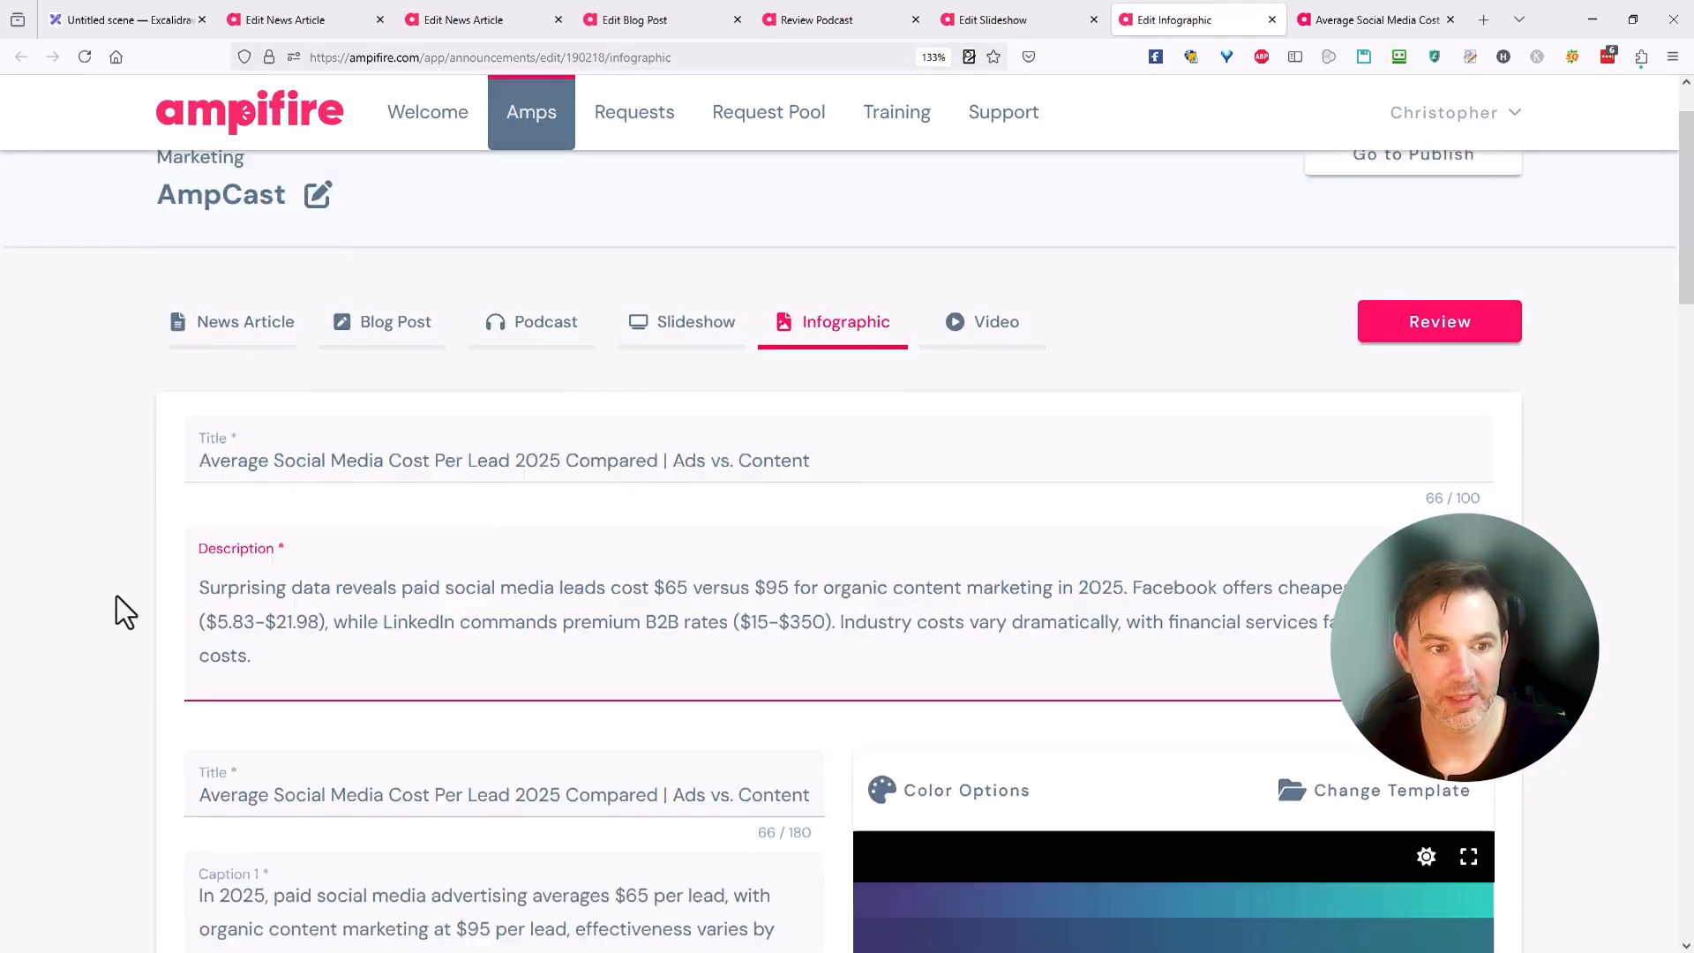
pyautogui.scroll(-10, 117, 597)
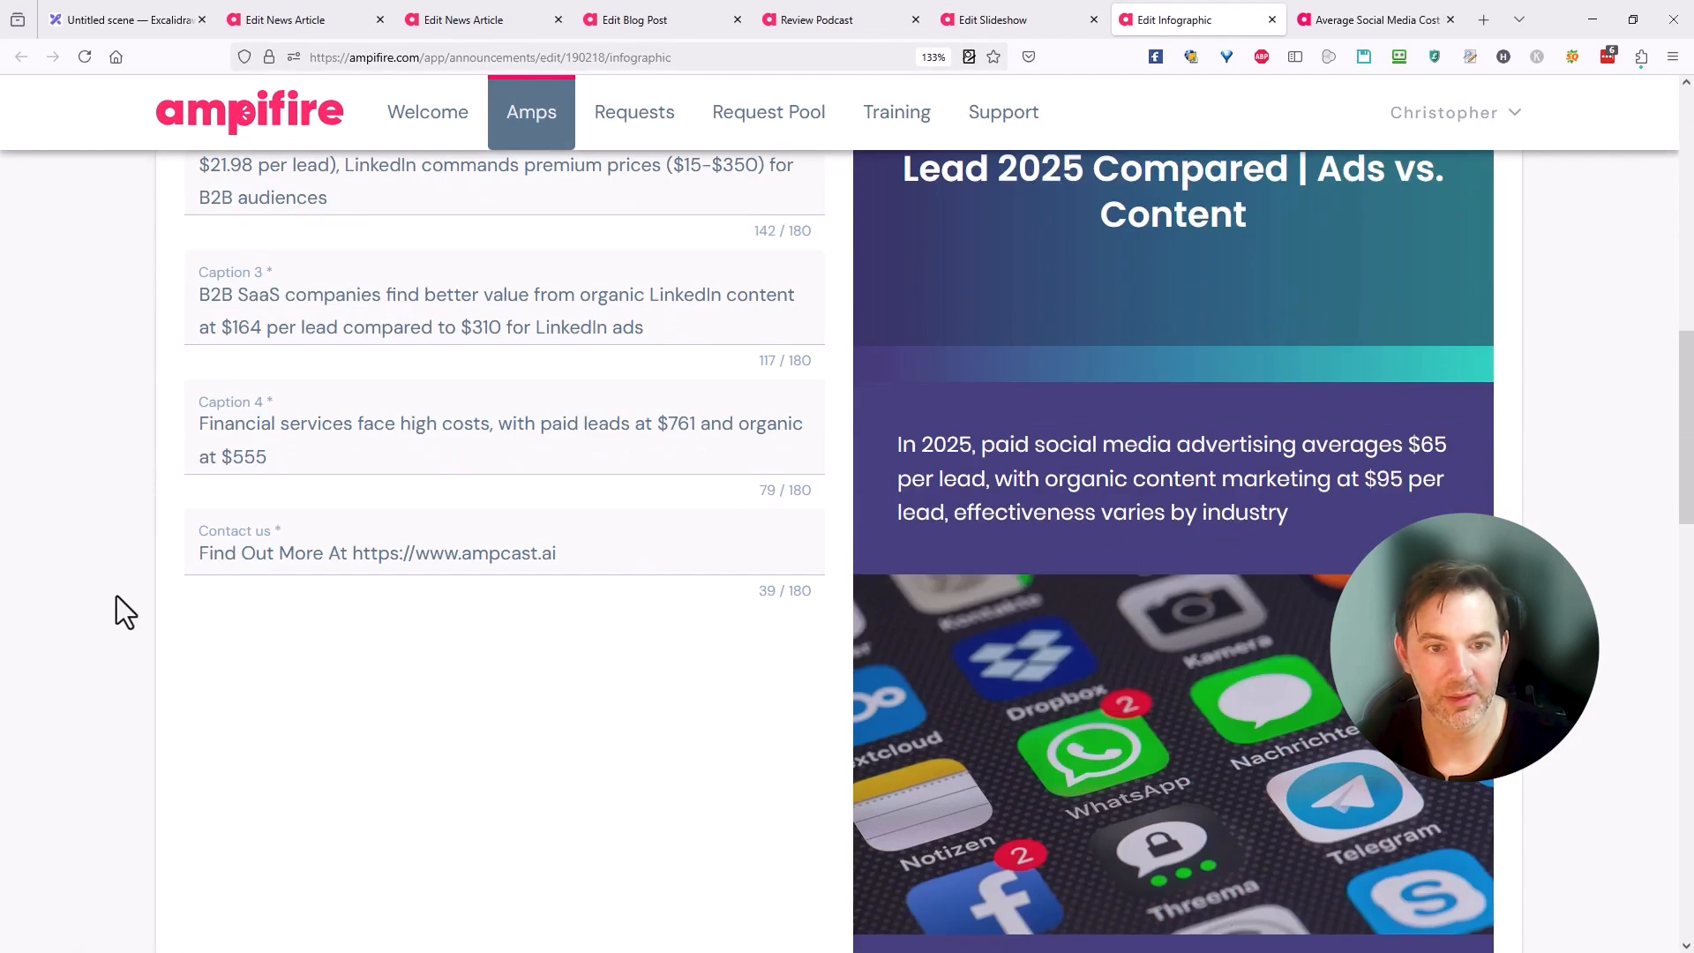
pyautogui.scroll(5, 215, 597)
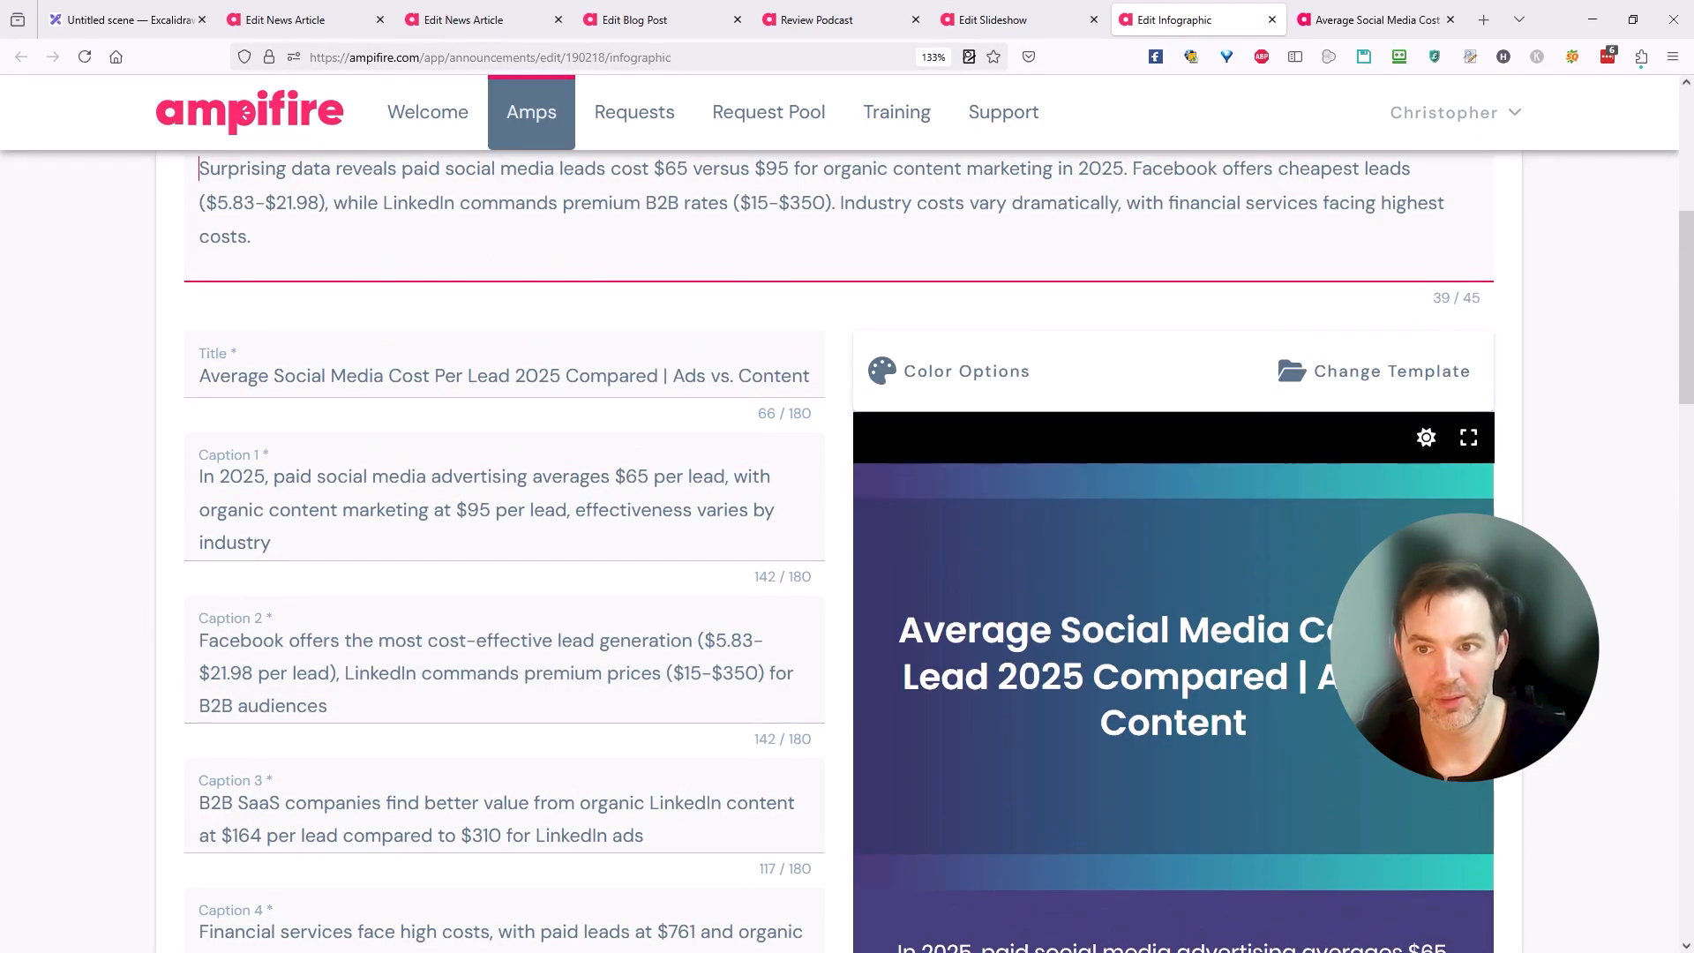
# - Replace the infographic's gas station image with the coin stacks, clock and rising graph illustration from a "financial services" stock image search
pyautogui.moveTo(1690, 282); pyautogui.dragTo(1686, 696)
pyautogui.click(1189, 585)
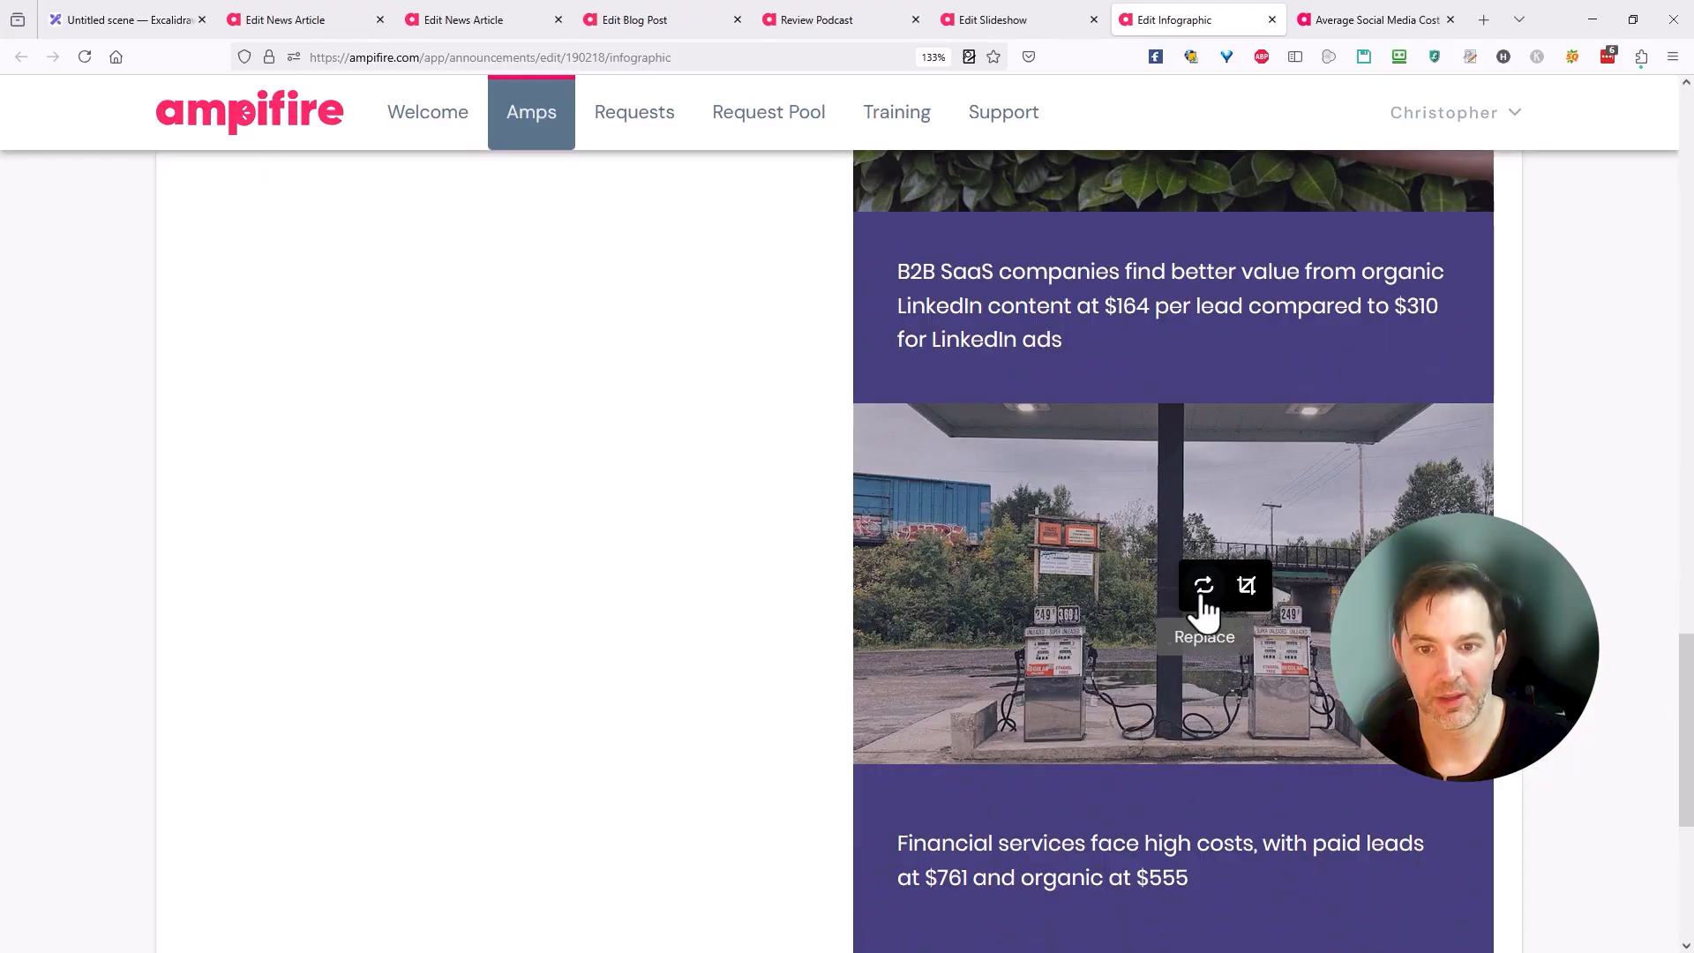
pyautogui.click(1203, 593)
pyautogui.click(643, 328)
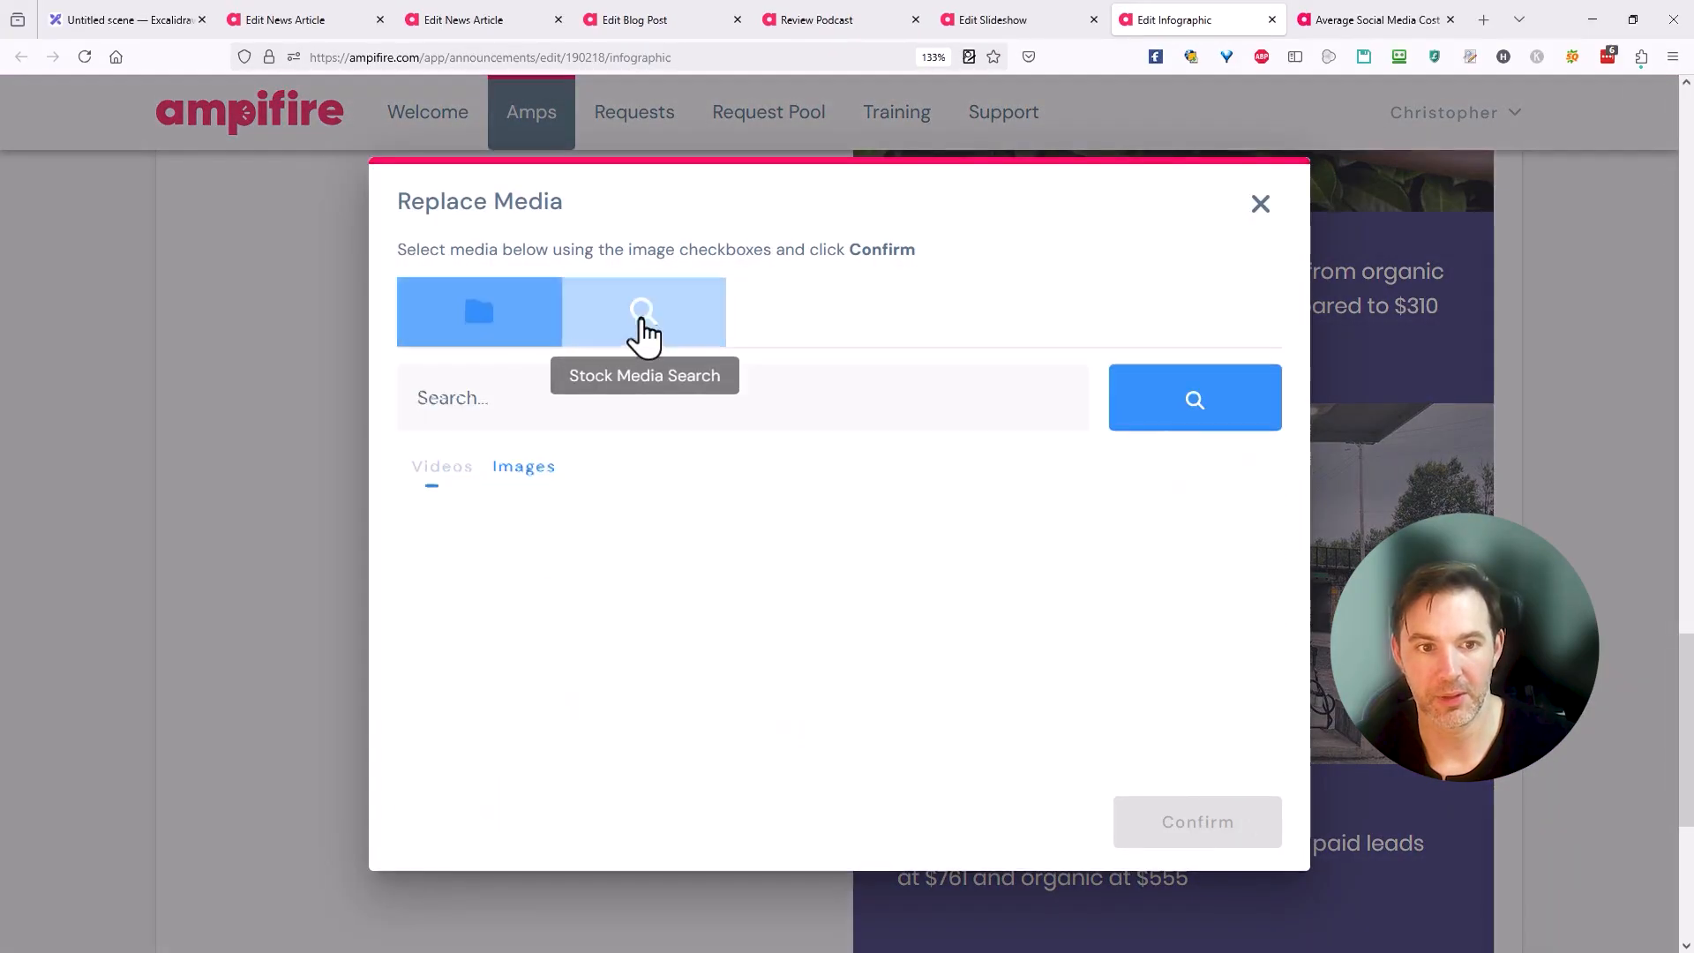
pyautogui.write('financial services')
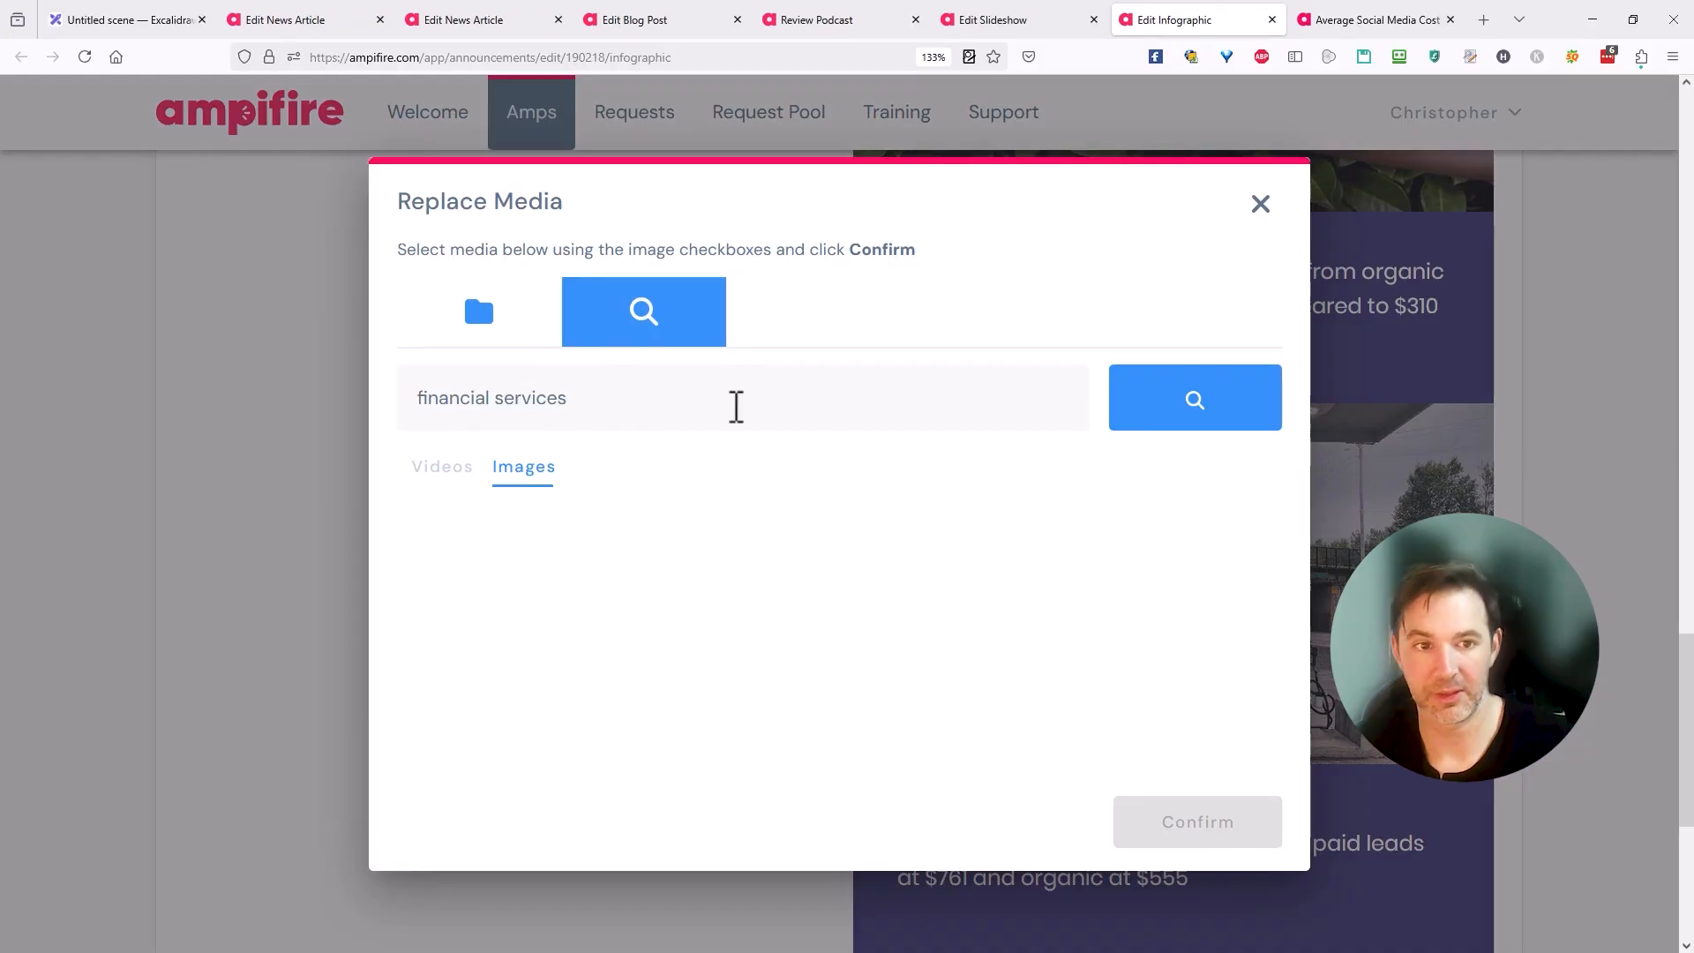
pyautogui.click(1195, 401)
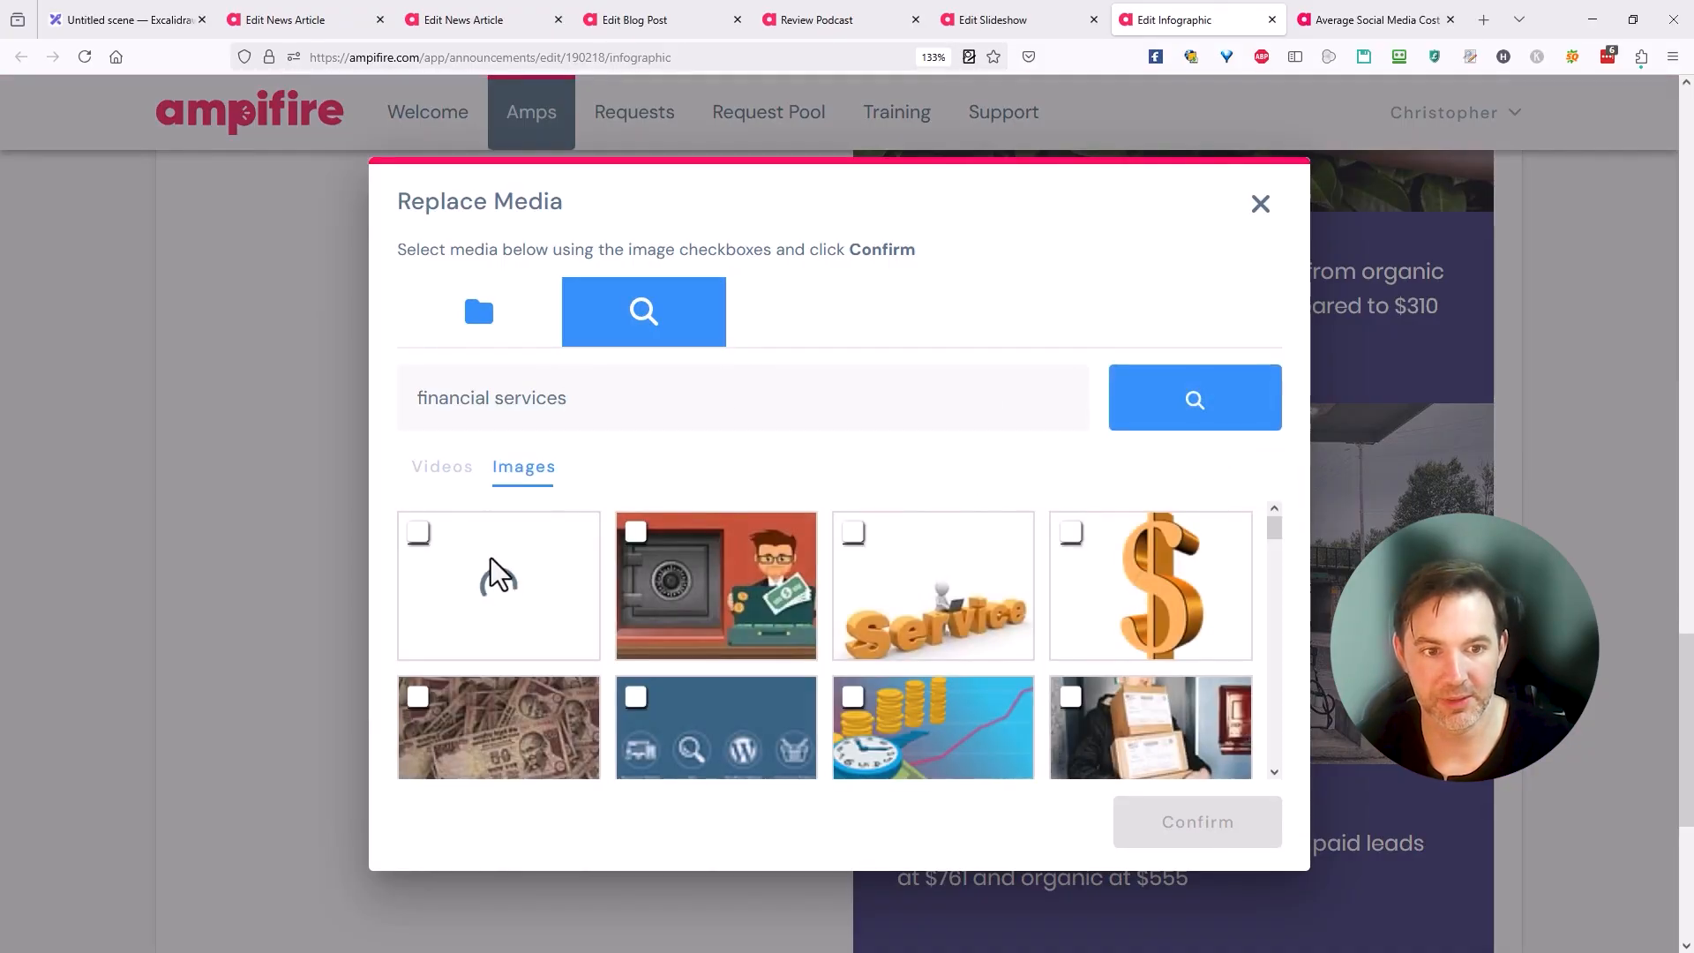
pyautogui.scroll(-2, 647, 578)
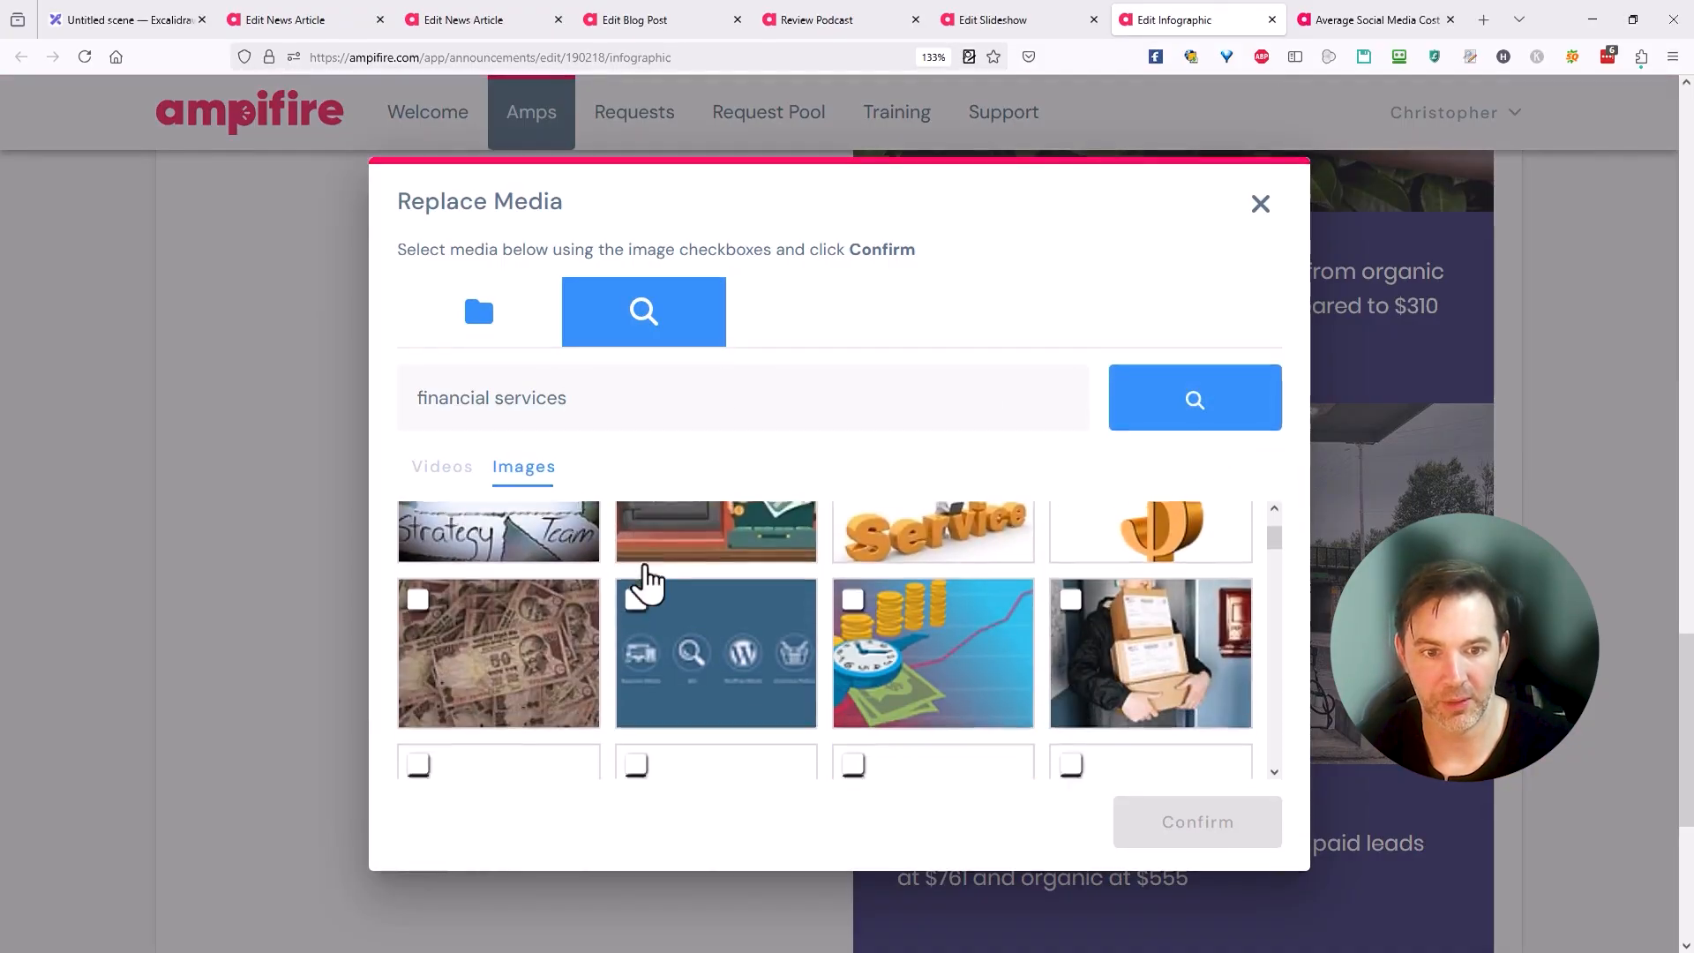
pyautogui.click(852, 569)
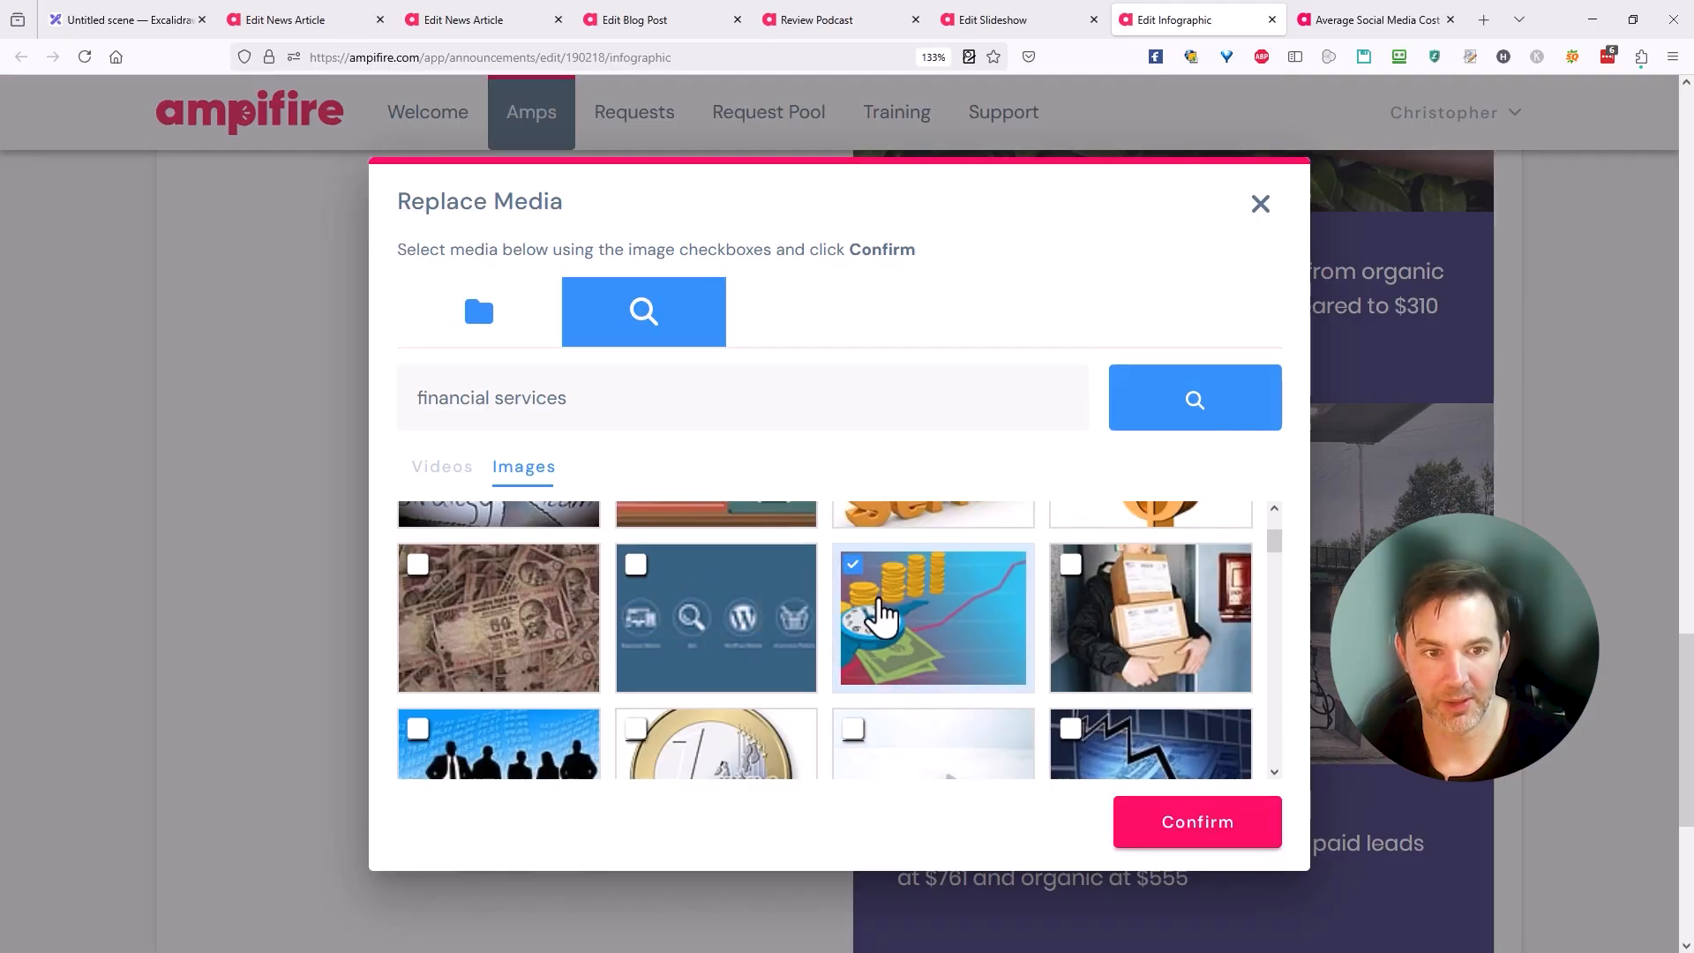
pyautogui.click(1157, 827)
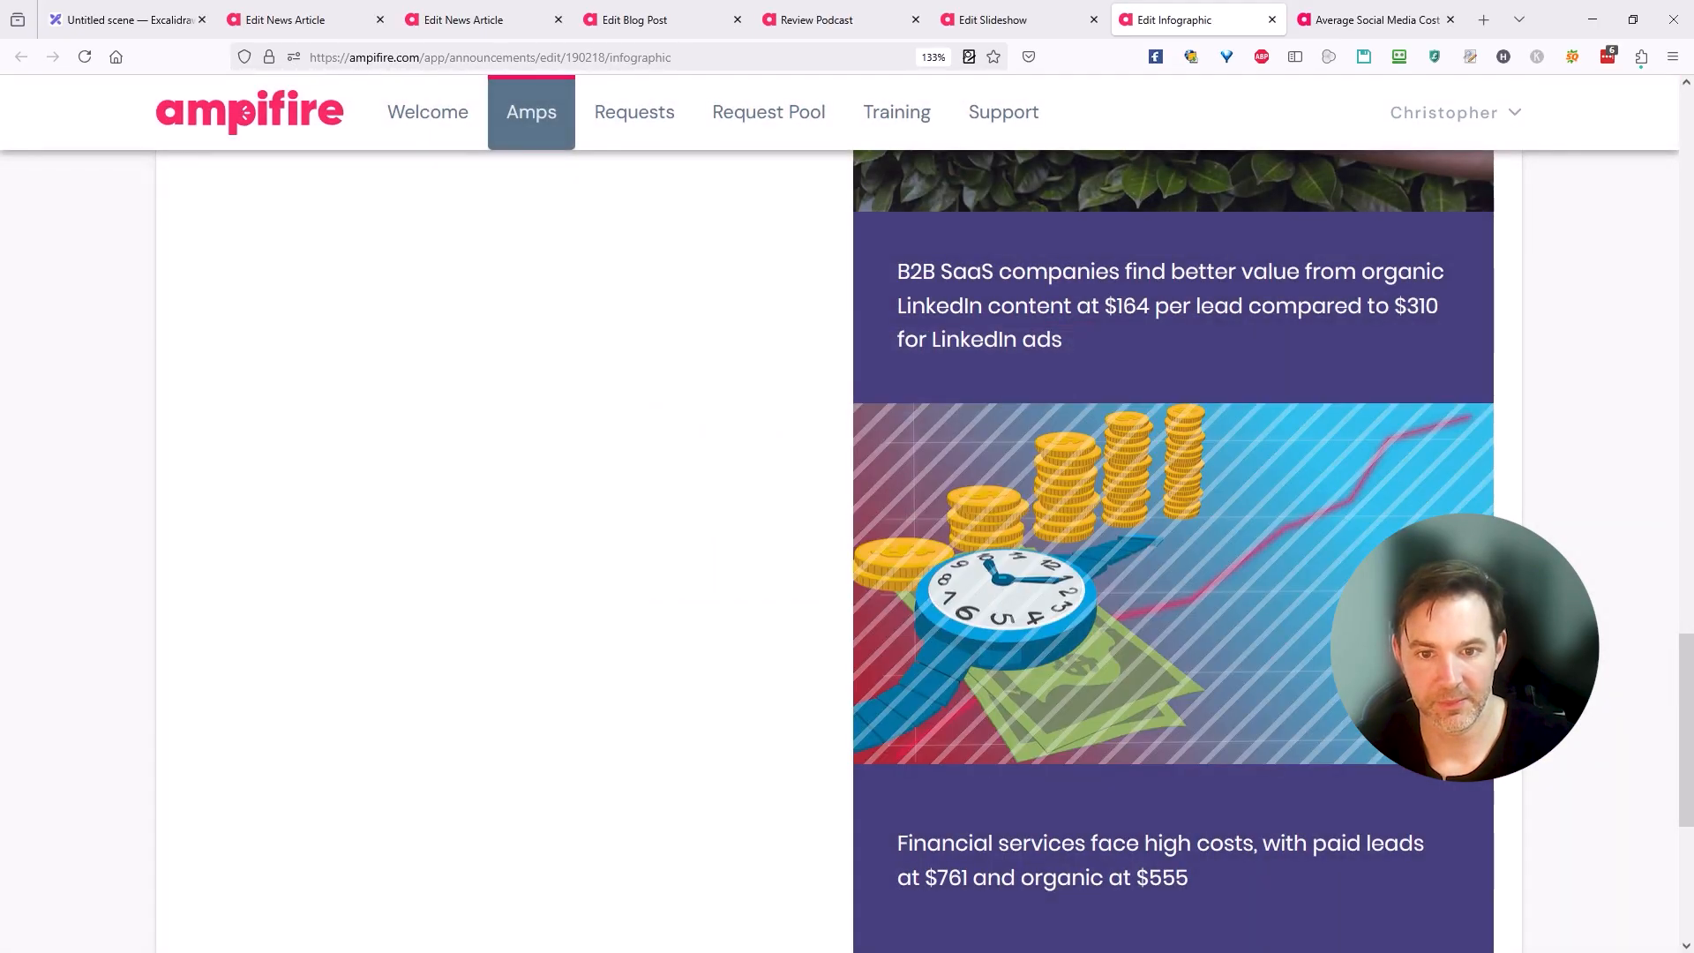
# - Look over the updated infographic from its closing "Find Out More" panel back up to the title and description
pyautogui.scroll(-5, 1174, 547)
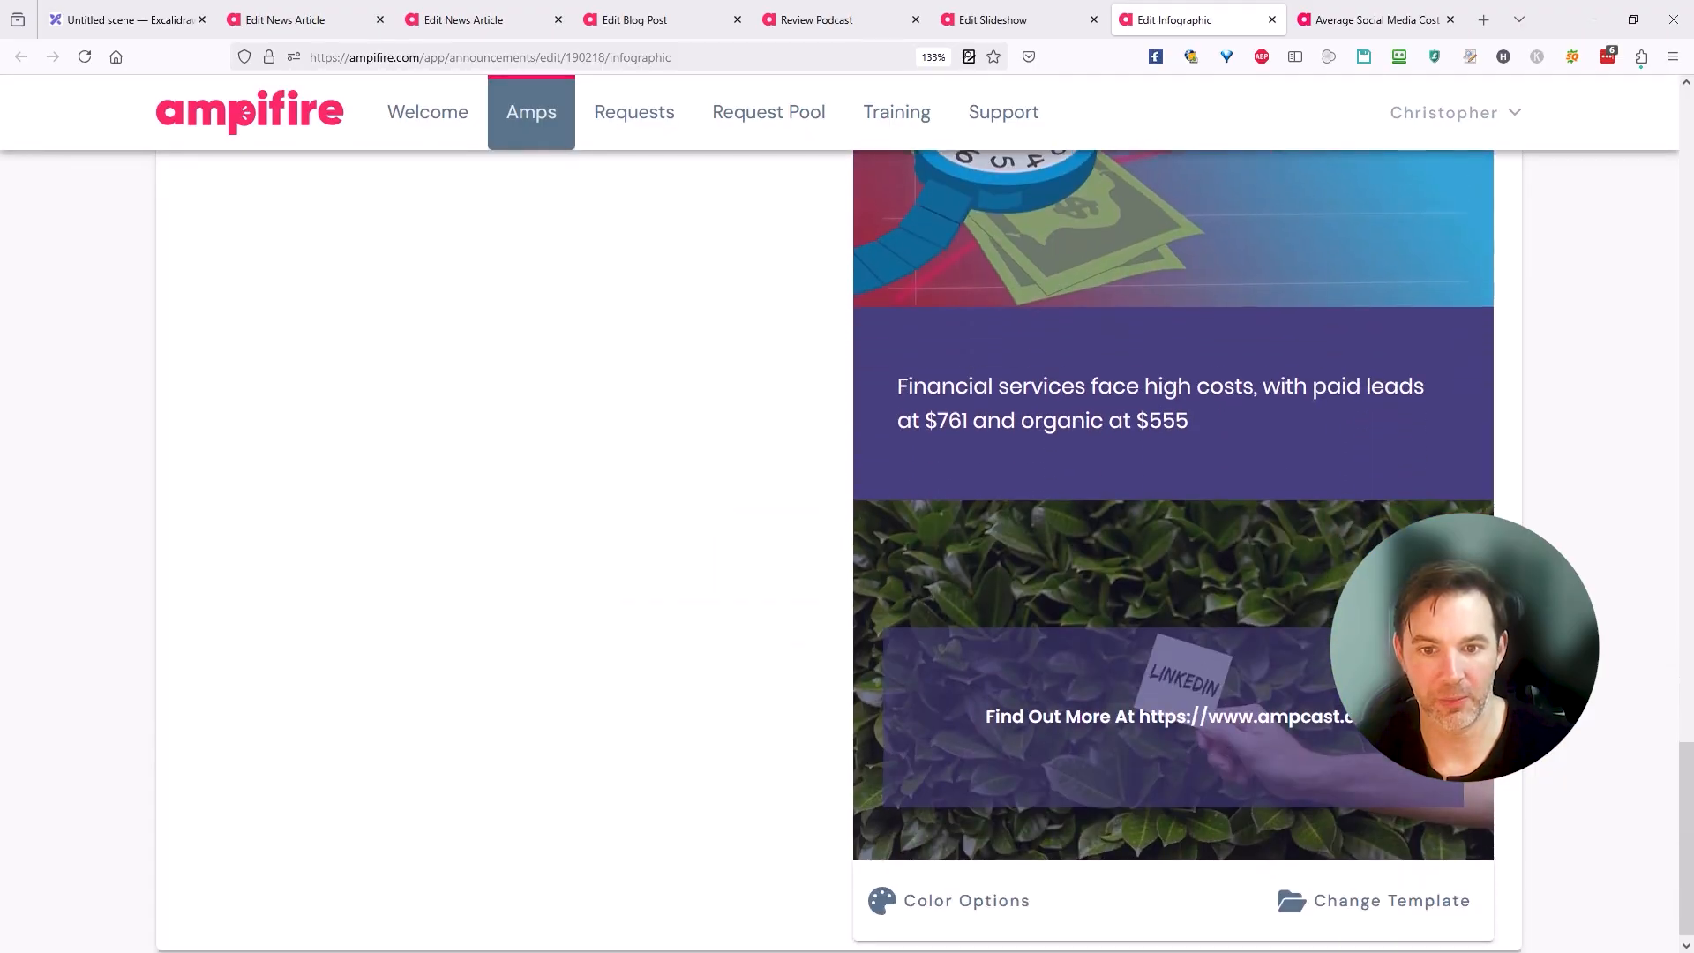
pyautogui.scroll(15, 923, 559)
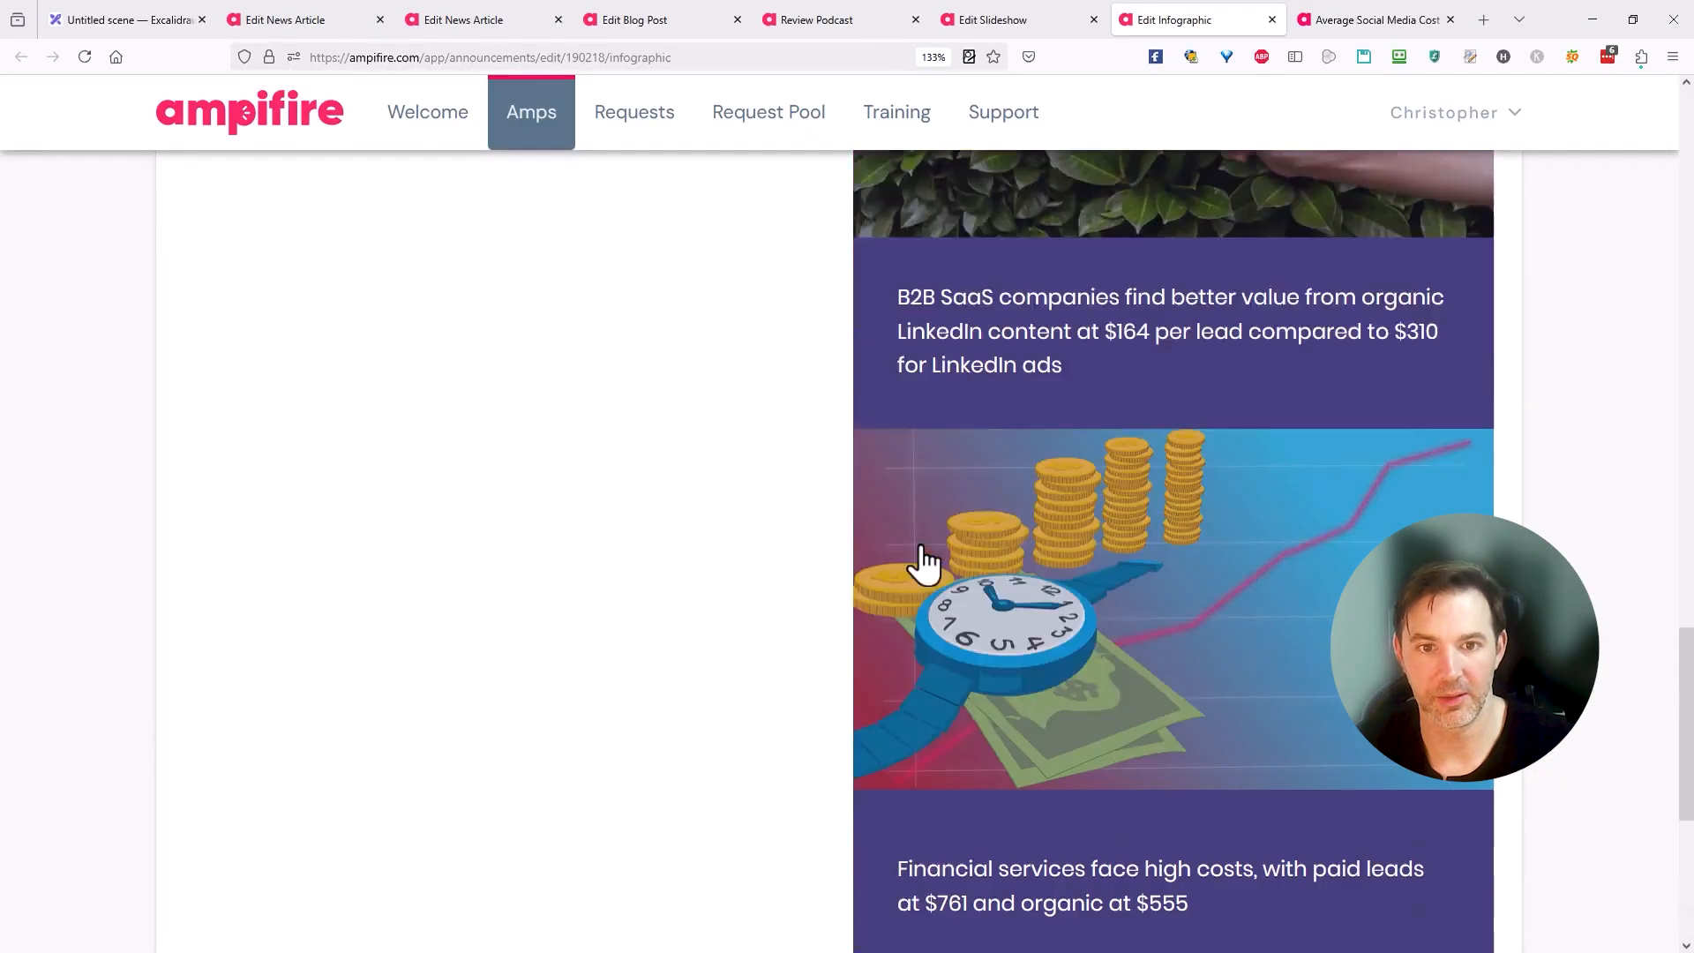
pyautogui.scroll(3, 919, 556)
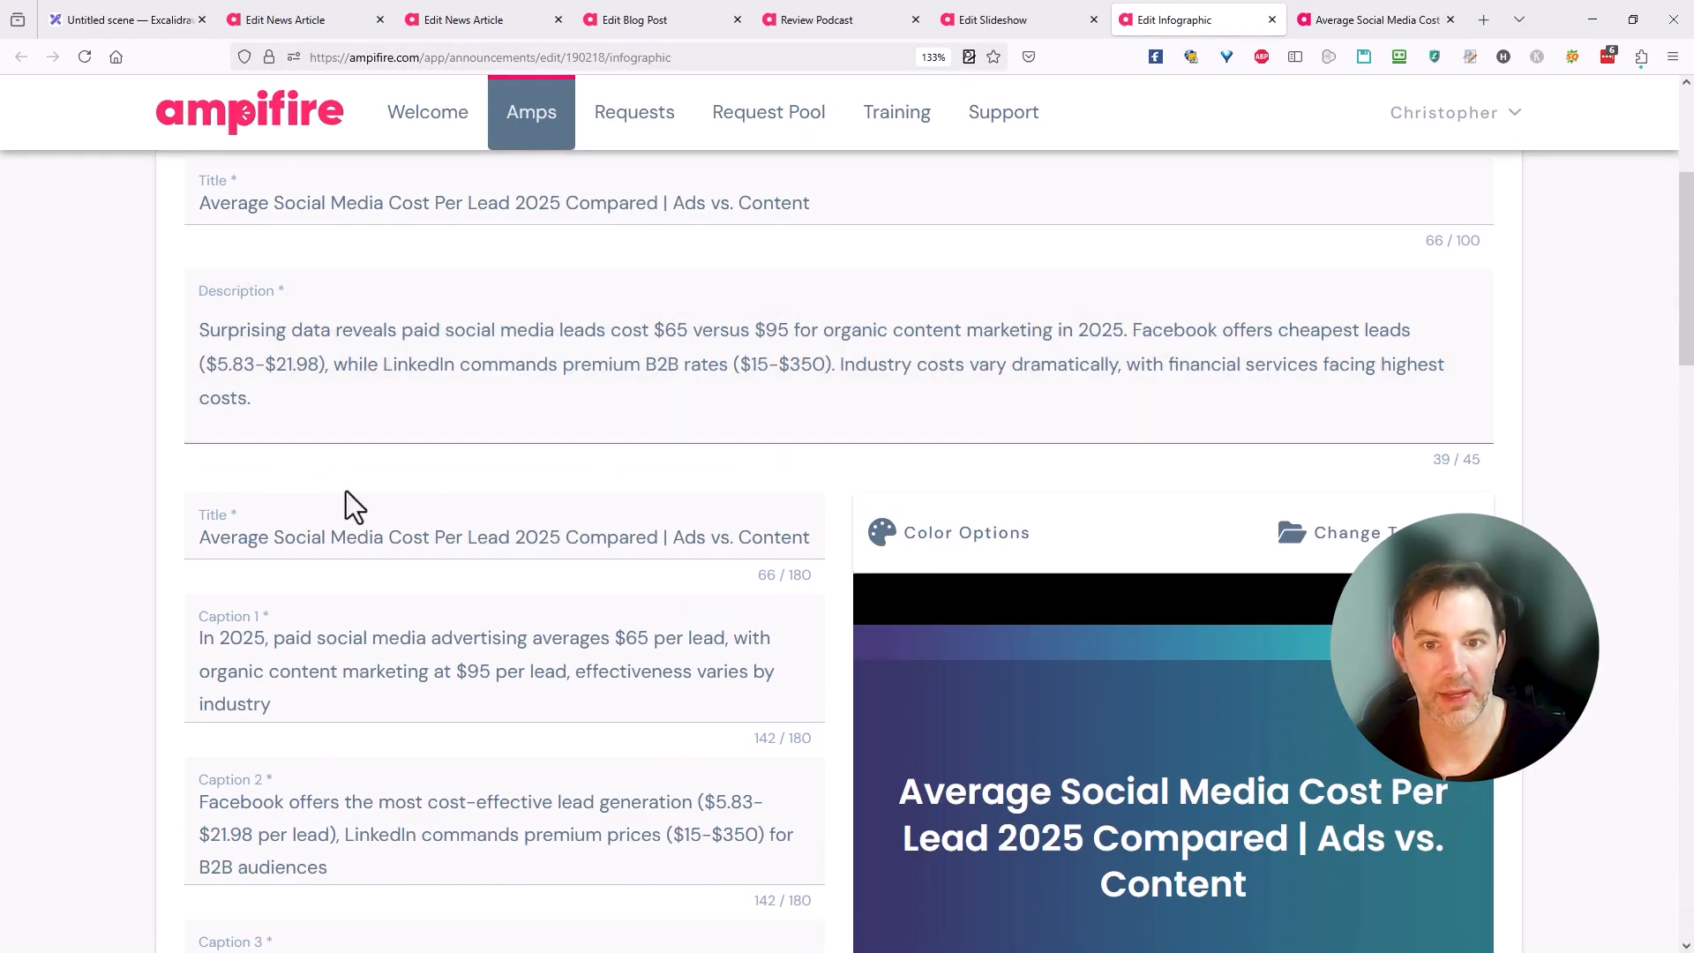
pyautogui.scroll(3, 512, 512)
pyautogui.scroll(-1, 671, 520)
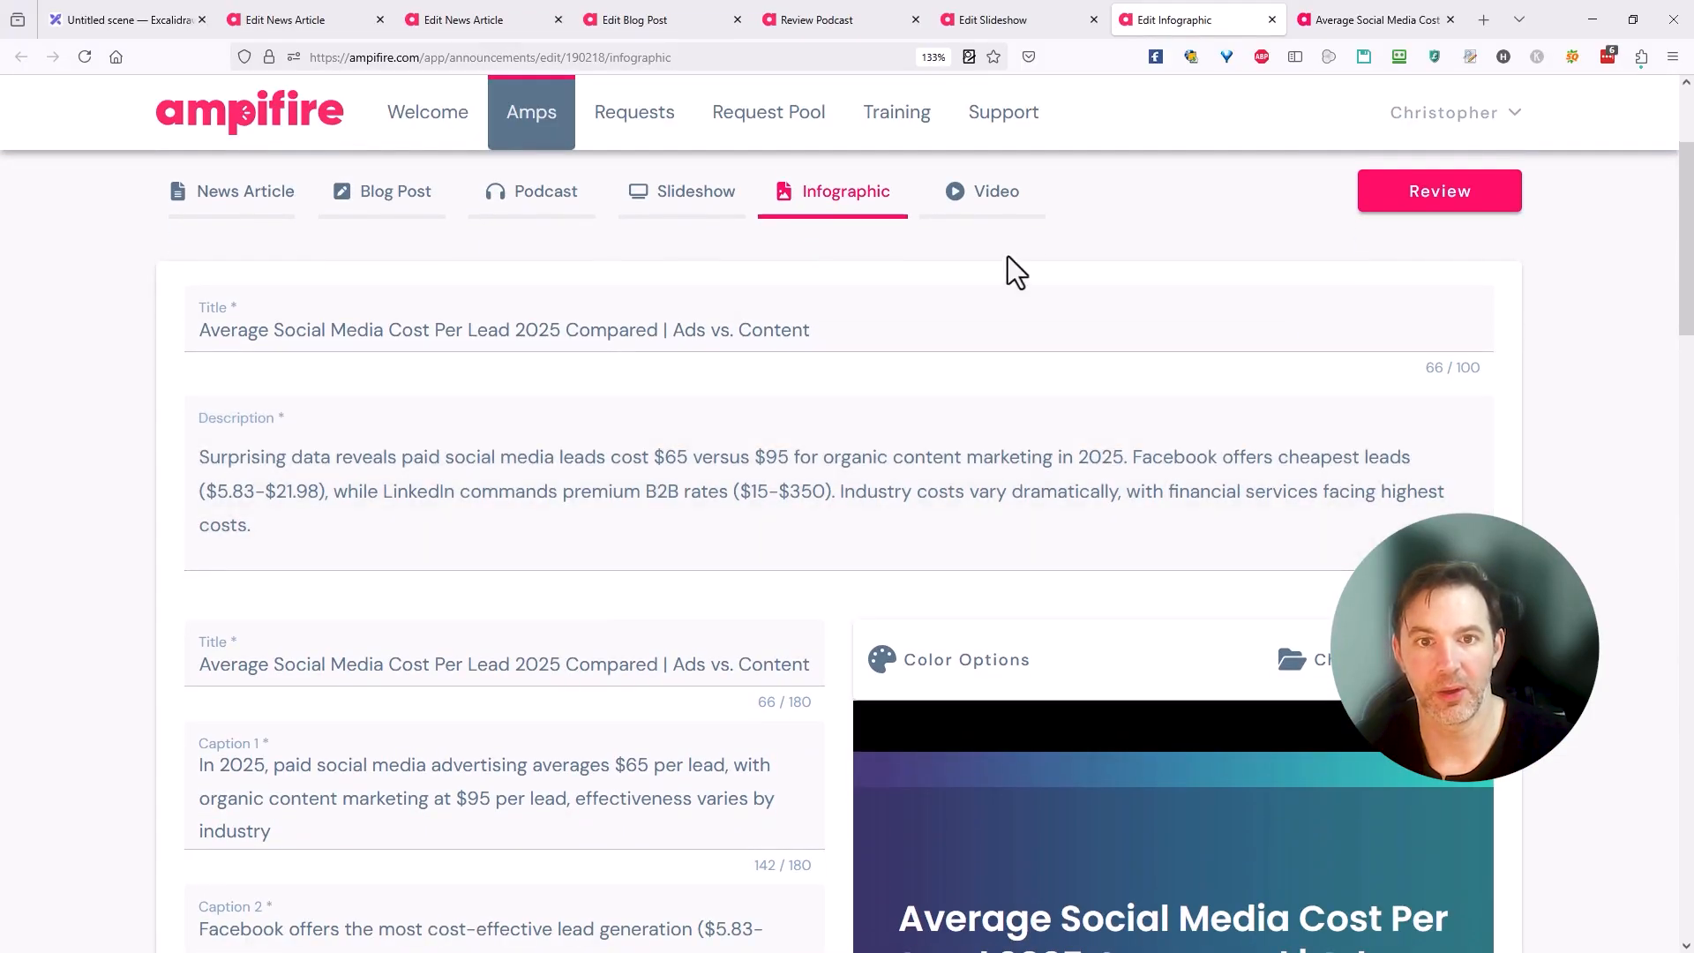
# - Open the video draft and review the landscape version's title, description, logo overlay option and scene 1
pyautogui.click(967, 205)
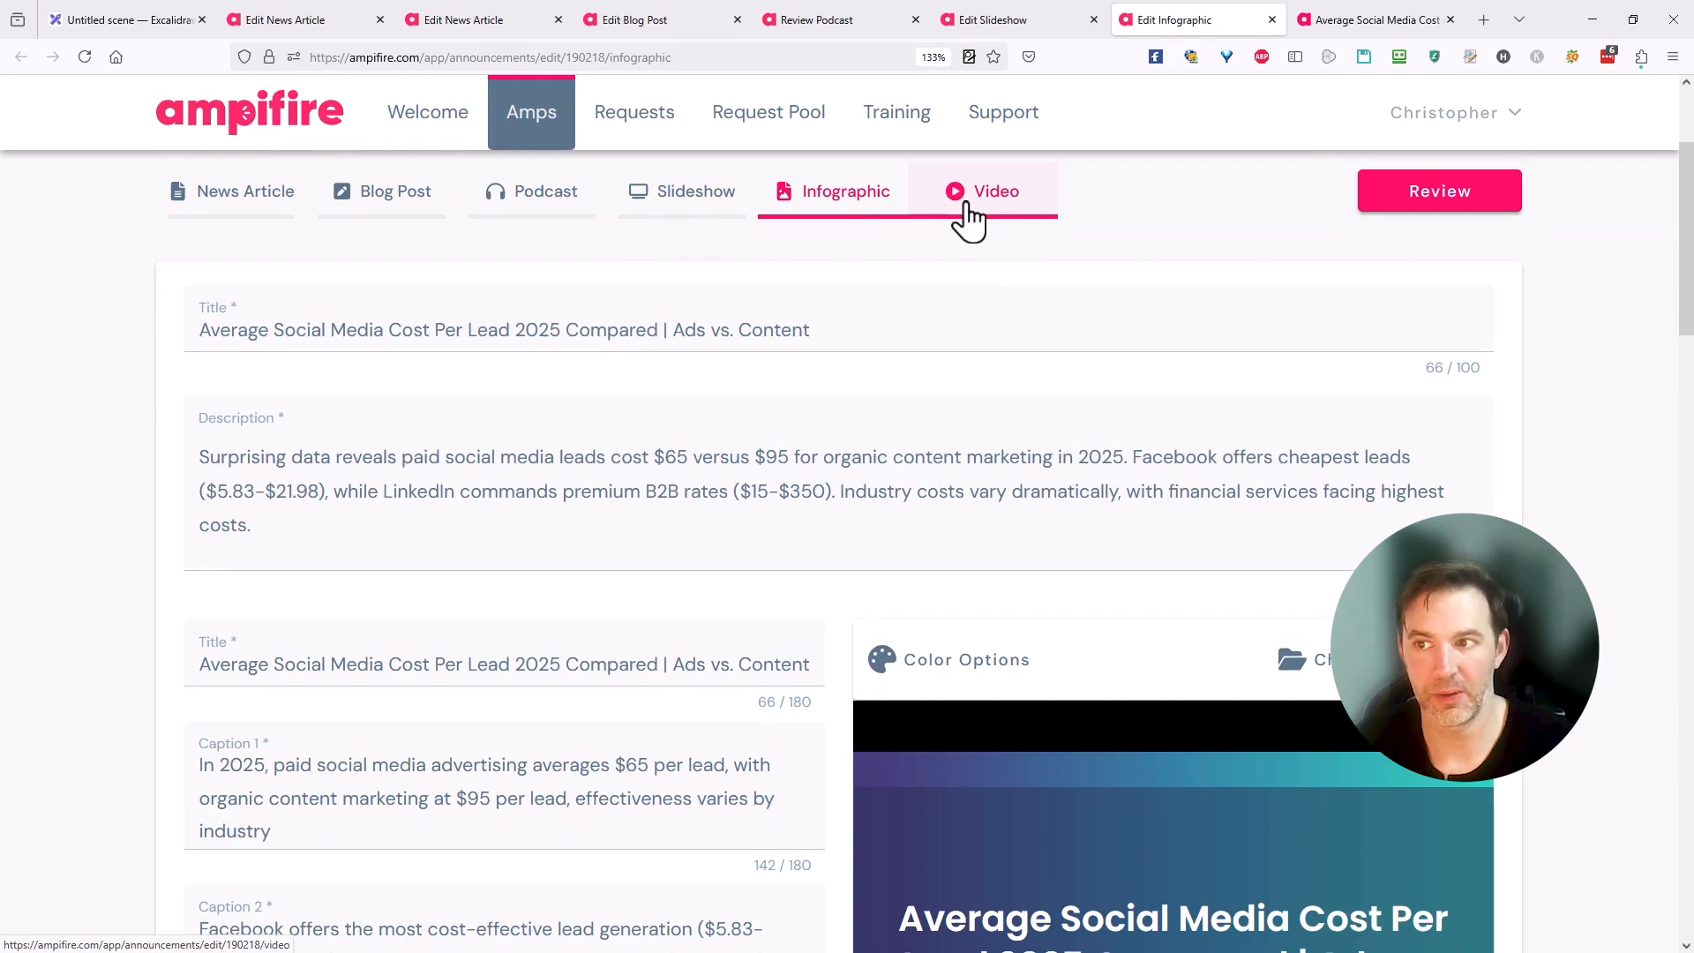
pyautogui.click(969, 204)
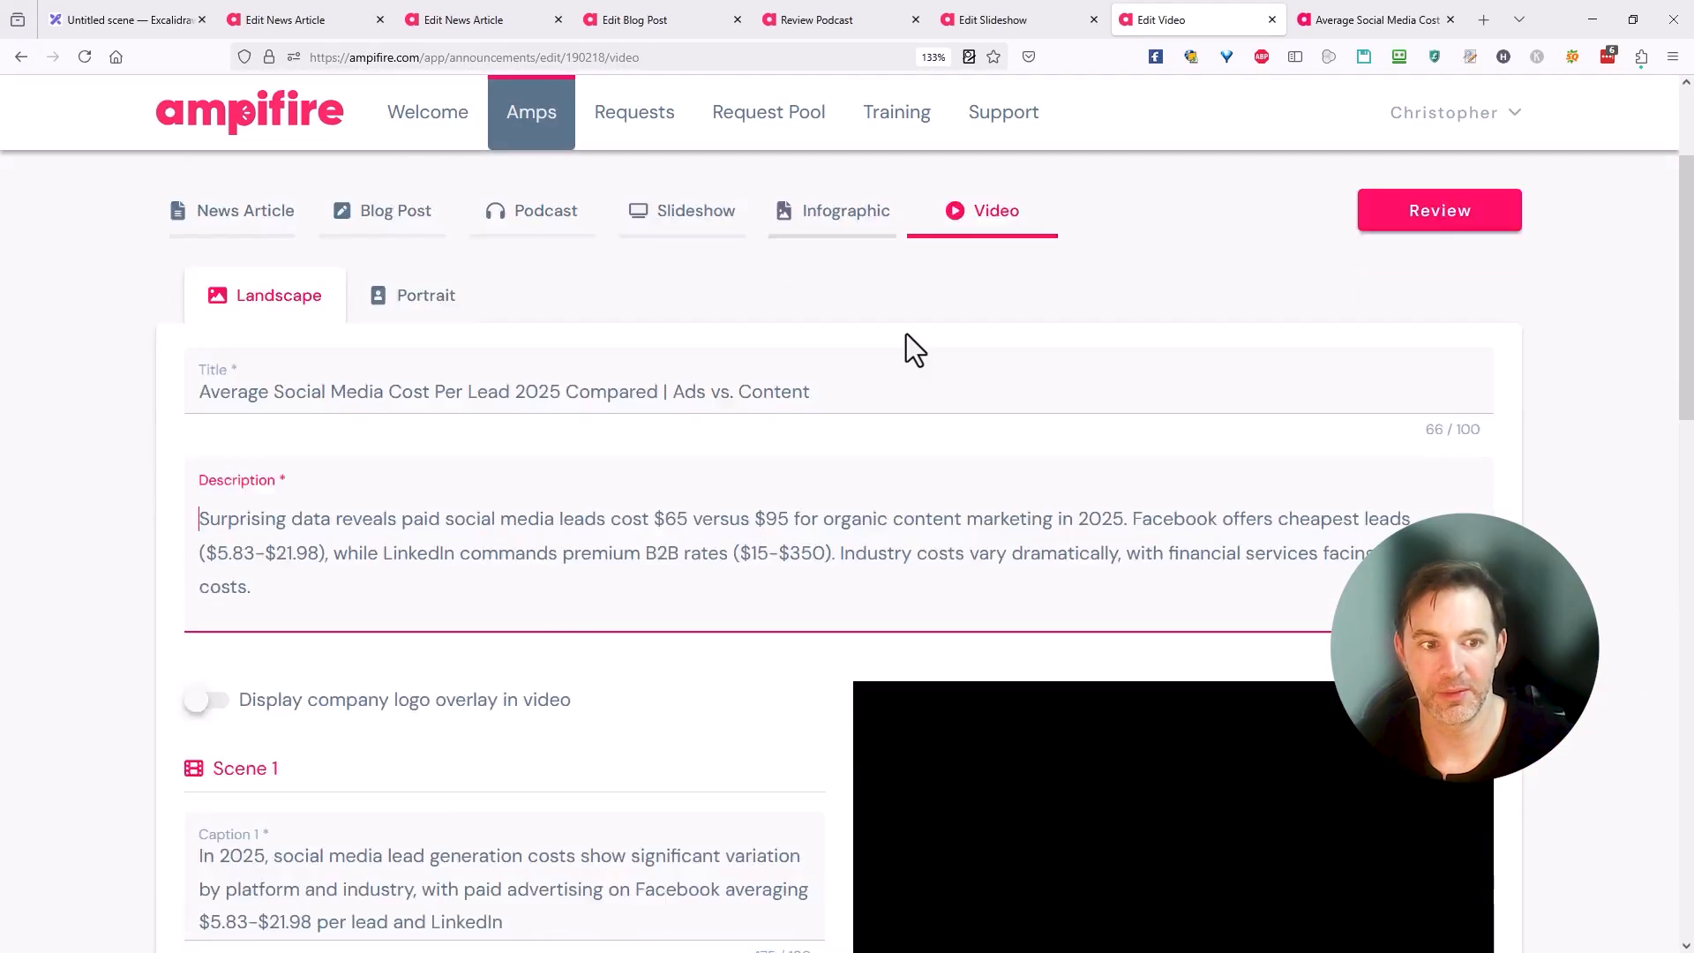
pyautogui.scroll(-6, 907, 333)
pyautogui.scroll(4, 57, 447)
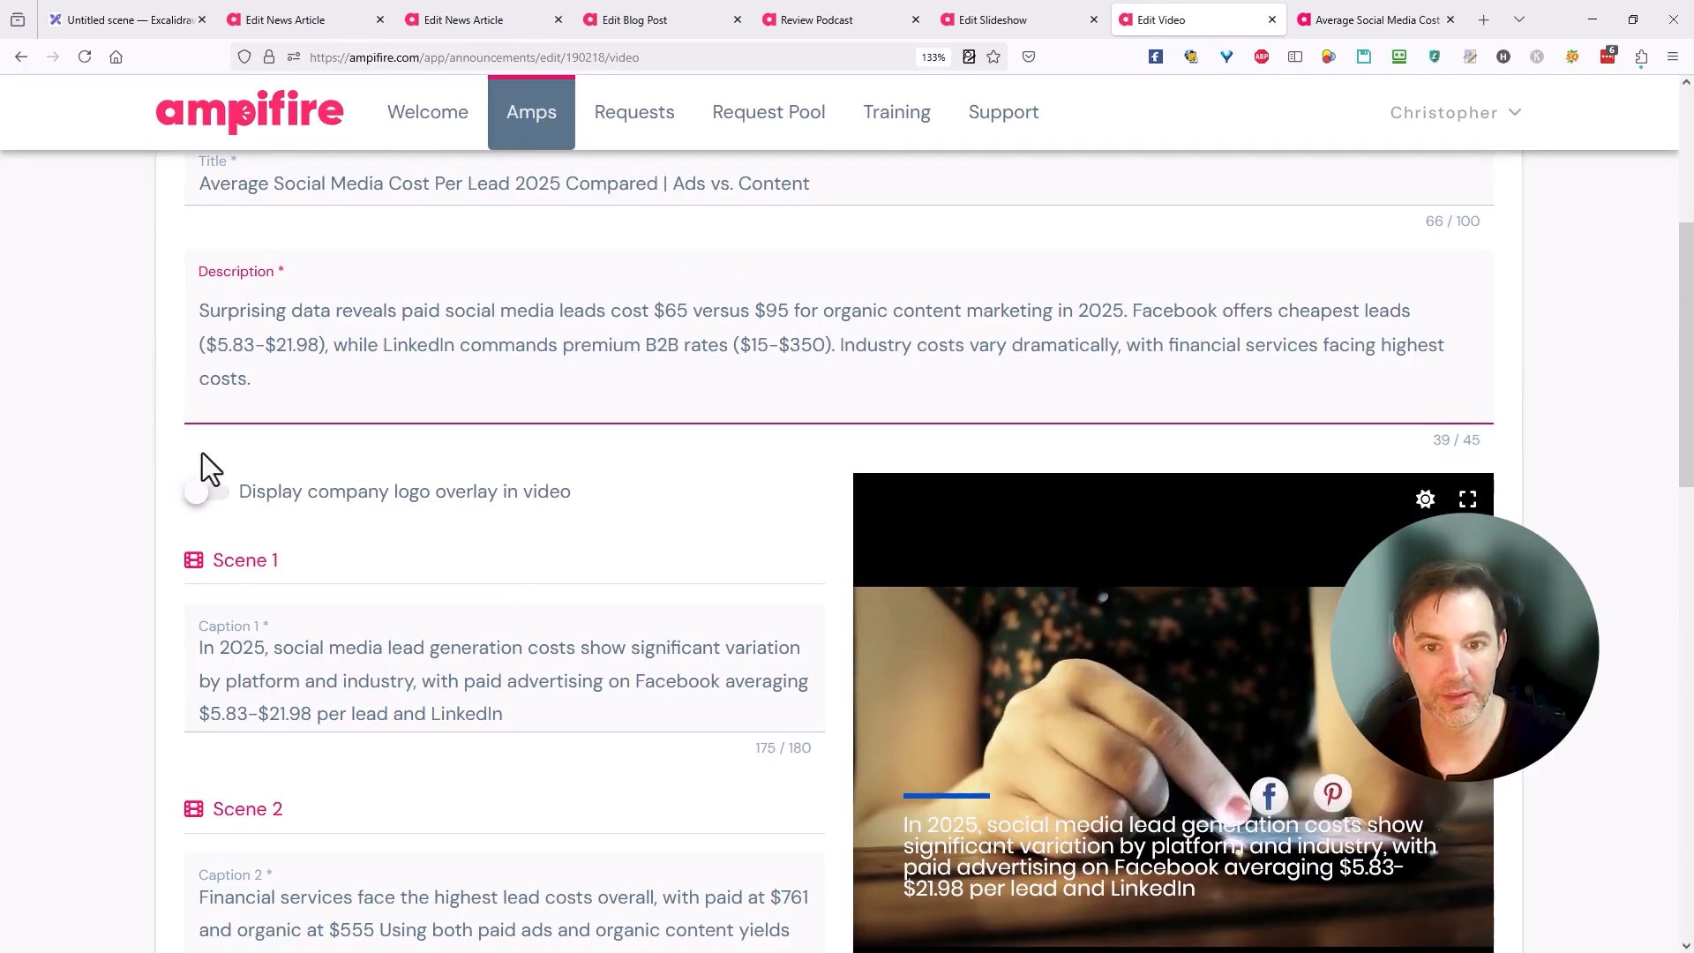
pyautogui.scroll(1, 211, 463)
pyautogui.moveTo(1686, 333); pyautogui.dragTo(1685, 393)
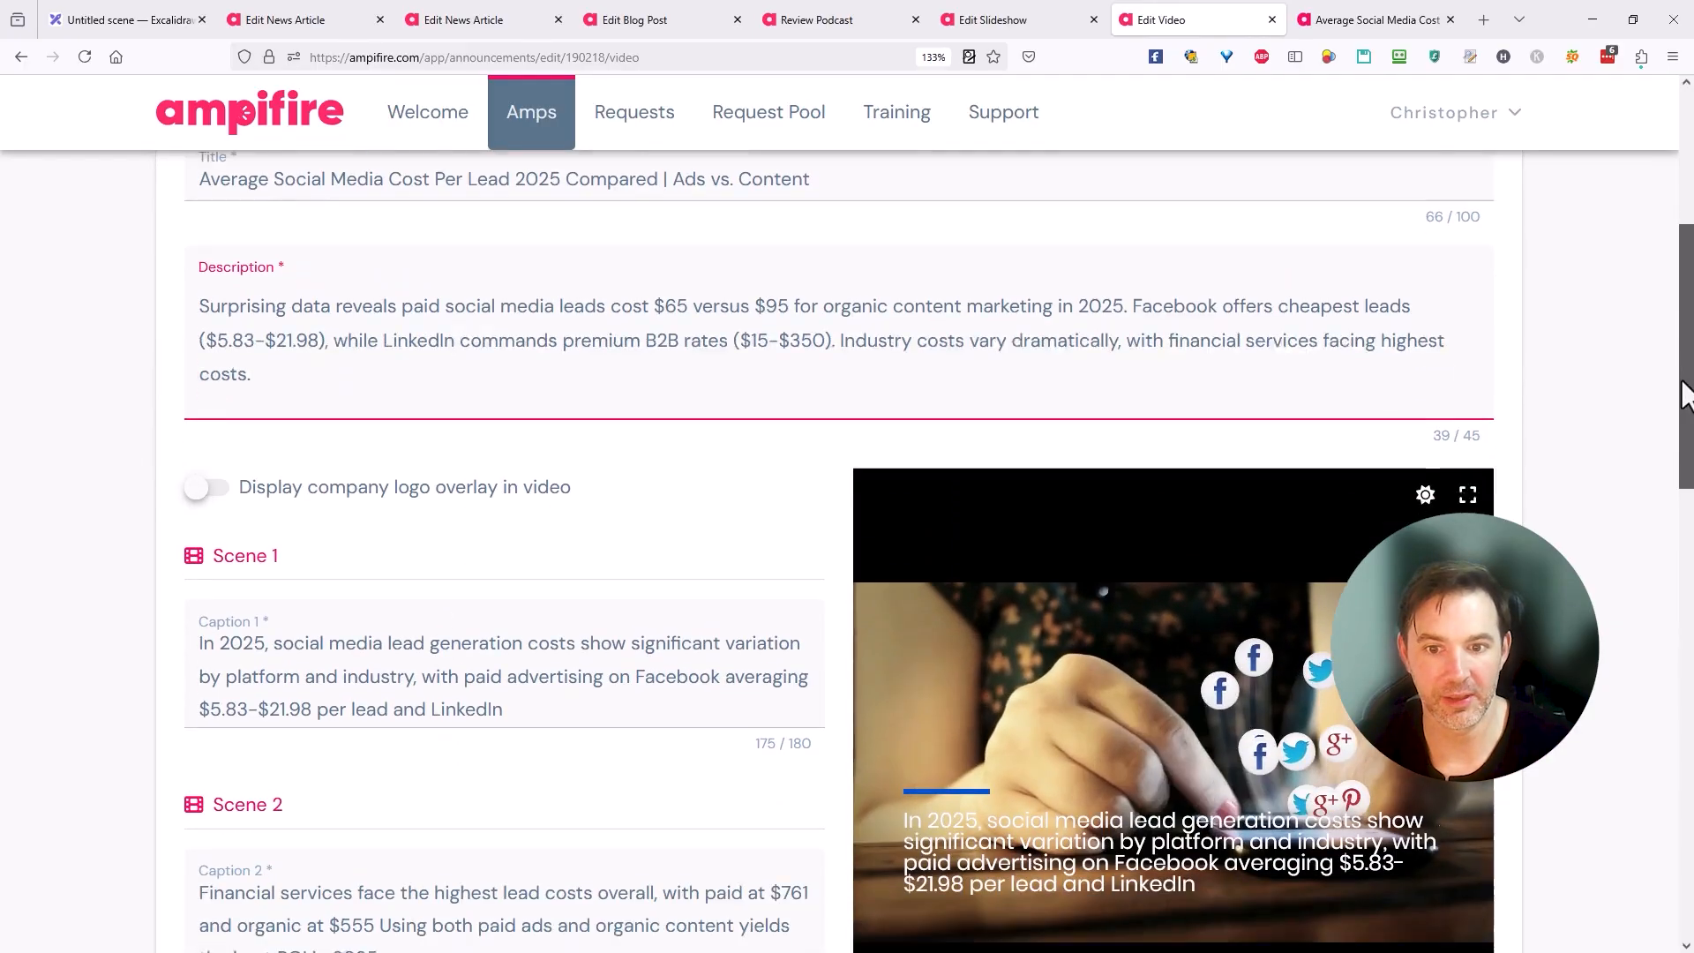
# - Go through the landscape video's scenes 2, 3 and 4 to compare each caption with its clip, including the scene 5 caption
pyautogui.scroll(-3, 1645, 473)
pyautogui.click(508, 617)
pyautogui.scroll(-4, 512, 617)
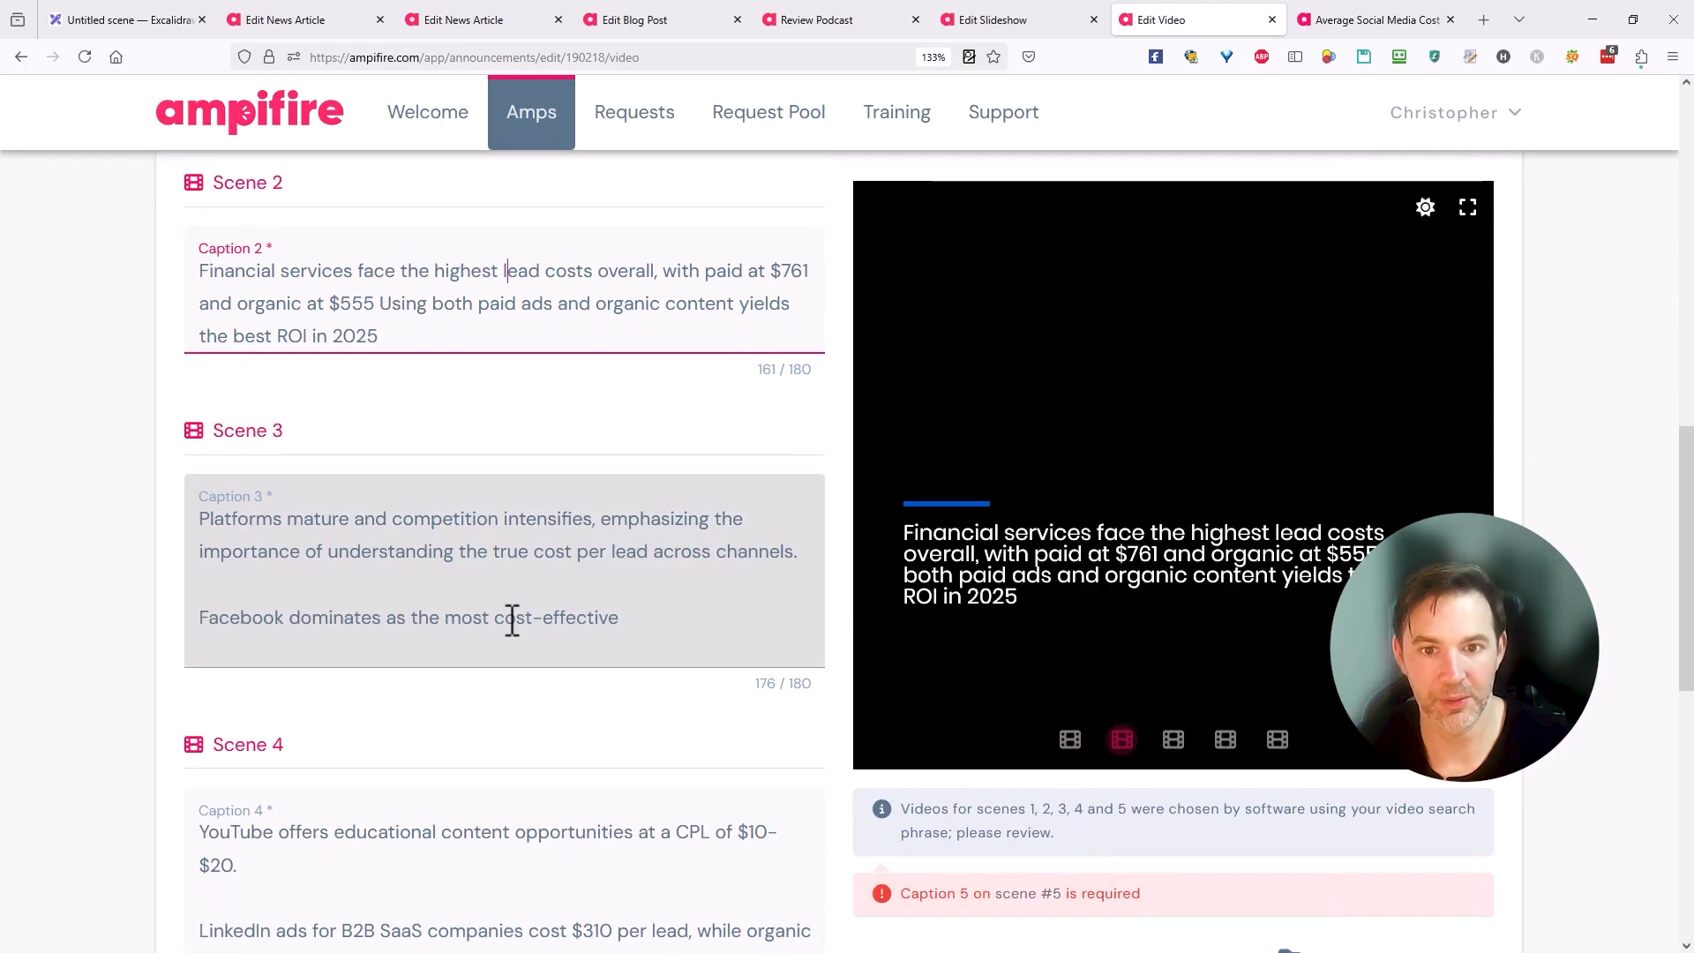
pyautogui.click(512, 620)
pyautogui.scroll(-4, 511, 624)
pyautogui.click(504, 680)
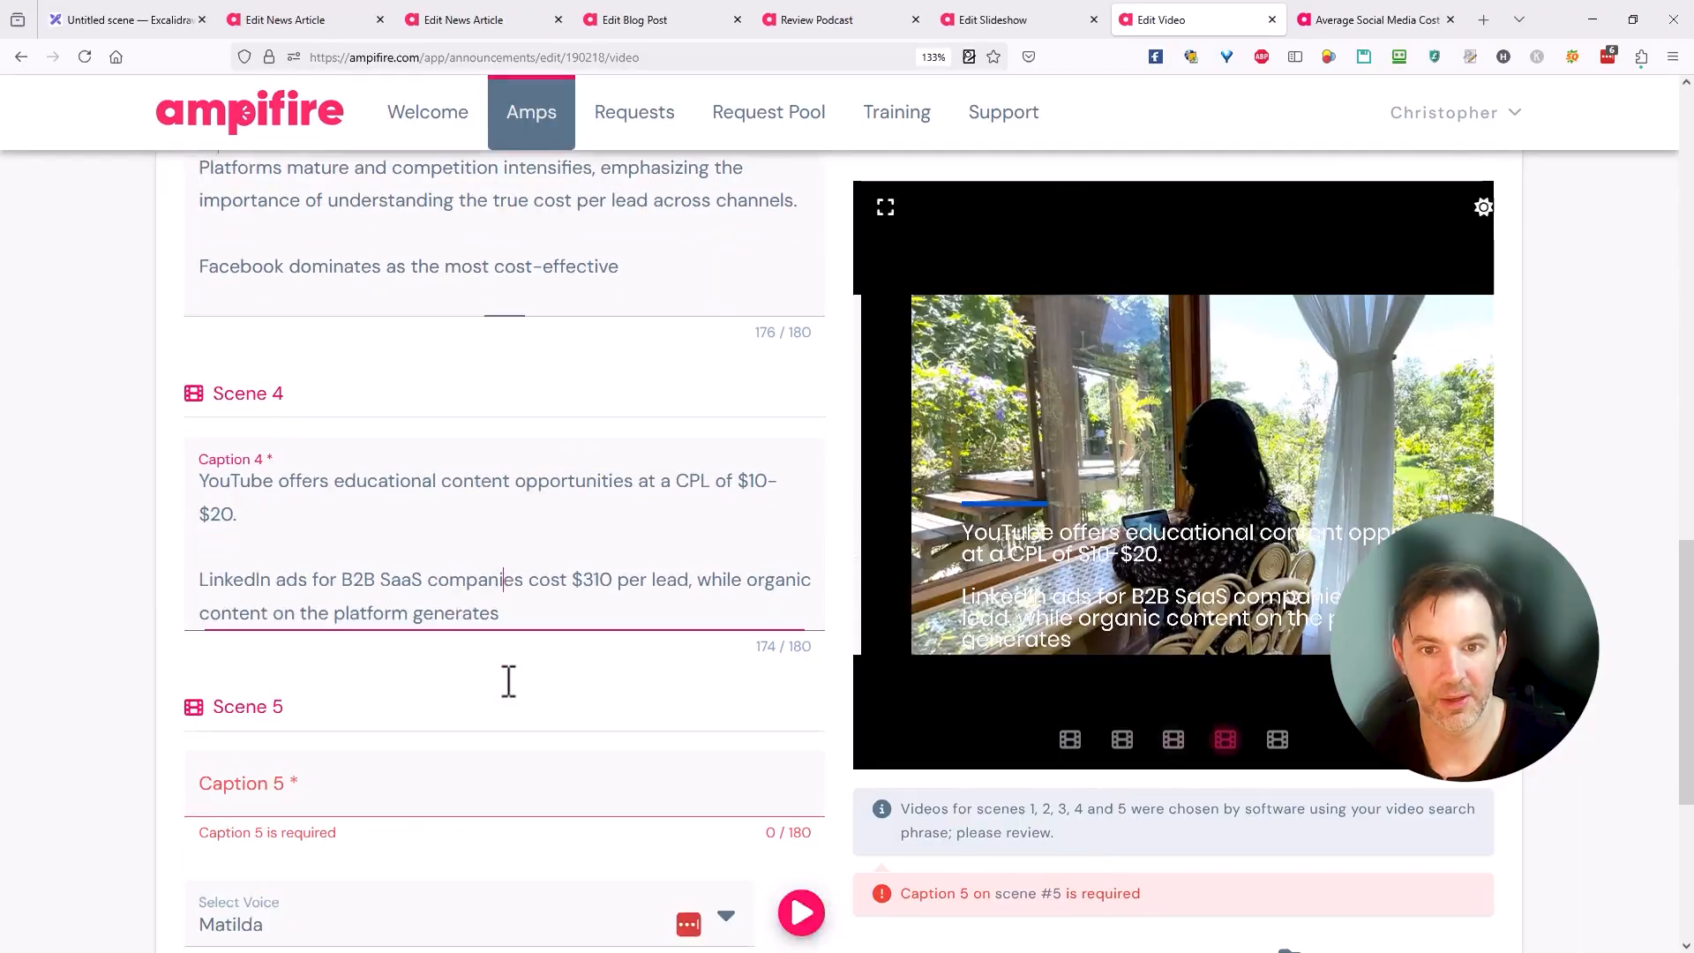
pyautogui.scroll(-2, 505, 688)
pyautogui.scroll(4, 493, 537)
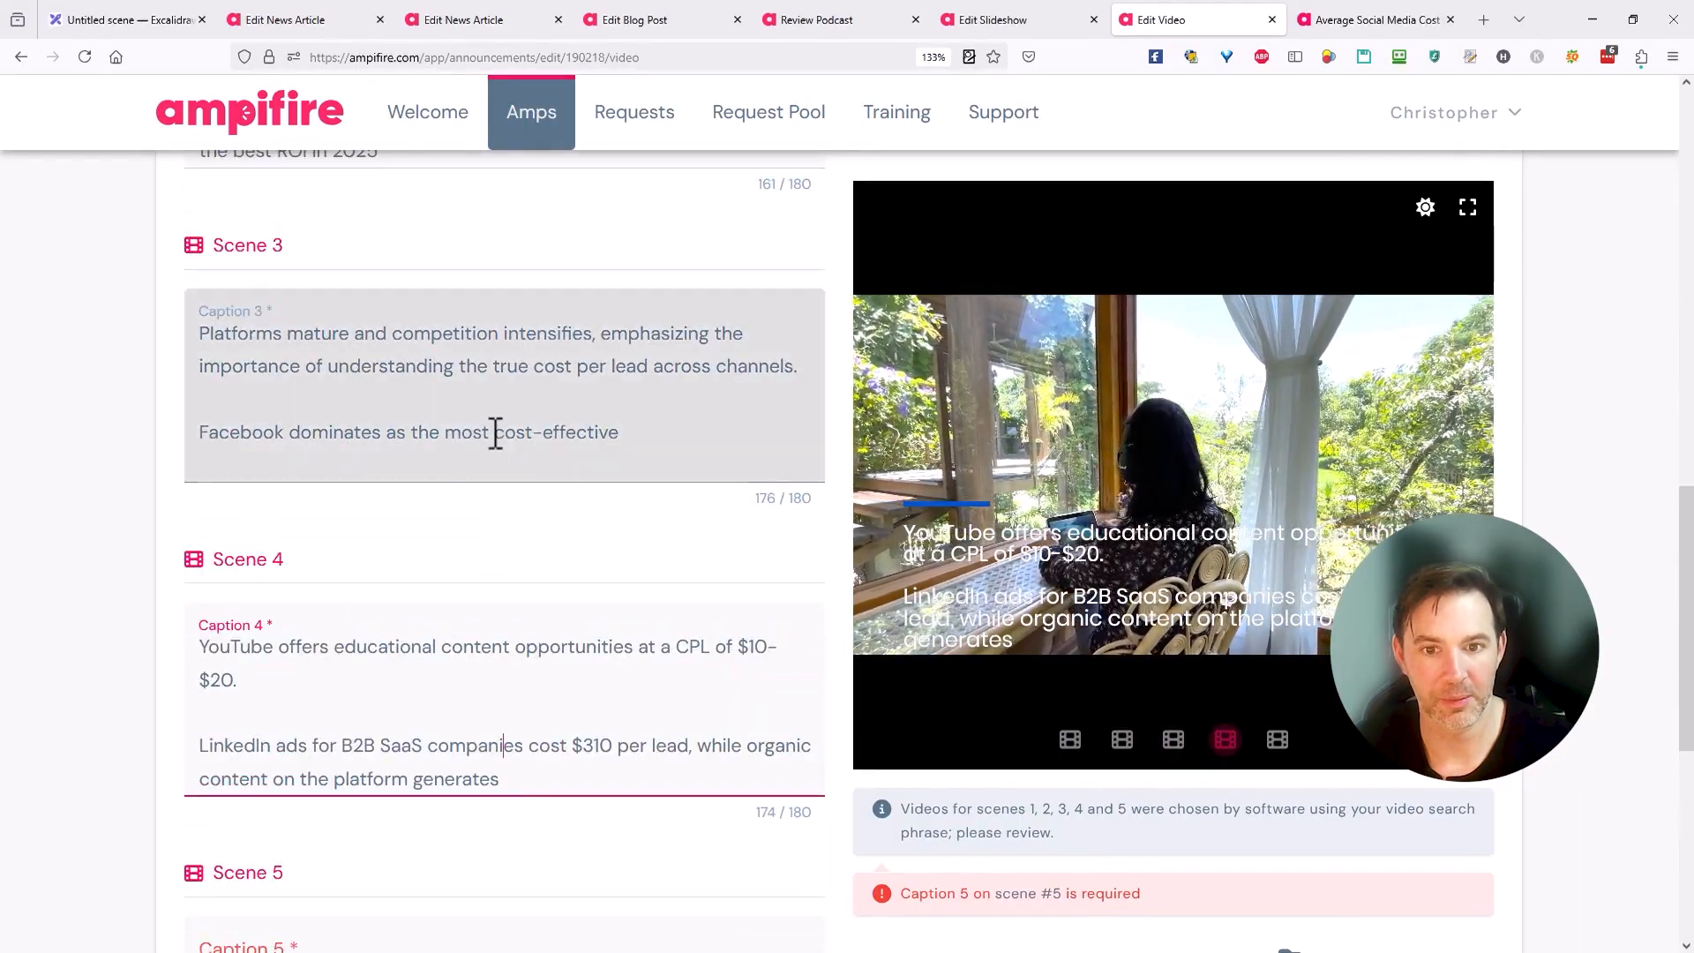
# - Replace scene 2's video clip with the black-and-white hands typing on a laptop clip from a "working laptop" stock video search
pyautogui.click(496, 433)
pyautogui.scroll(5, 500, 495)
pyautogui.click(493, 522)
pyautogui.scroll(-2, 492, 523)
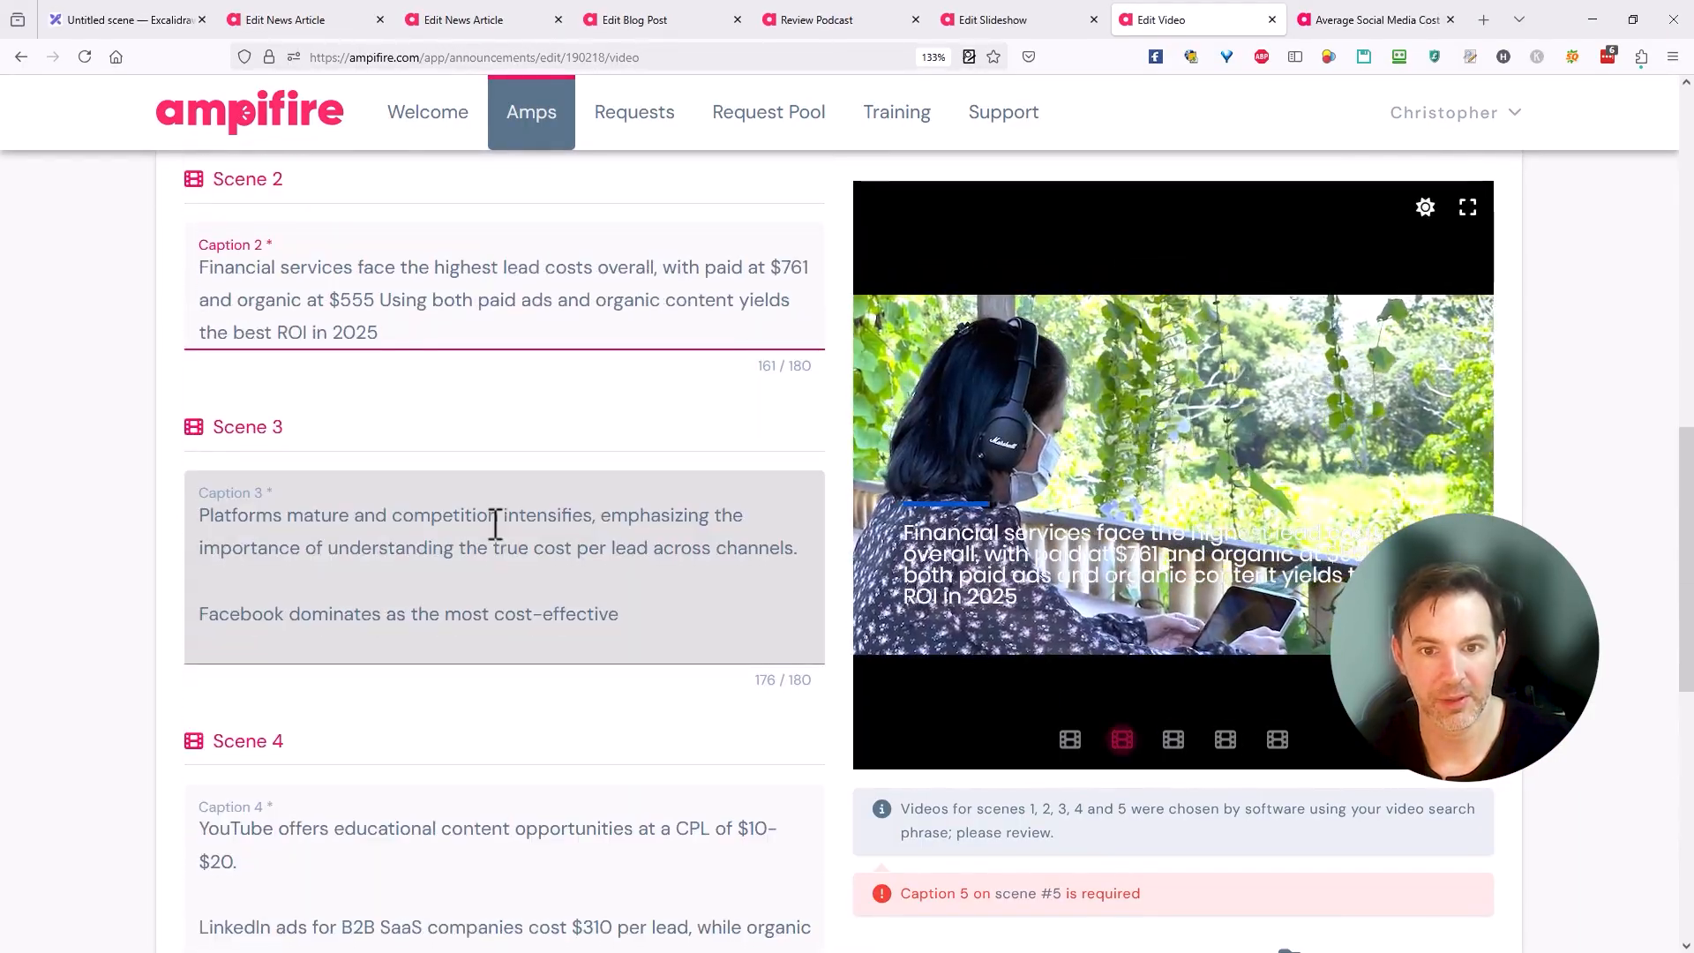
pyautogui.scroll(3, 492, 521)
pyautogui.moveTo(1077, 473)
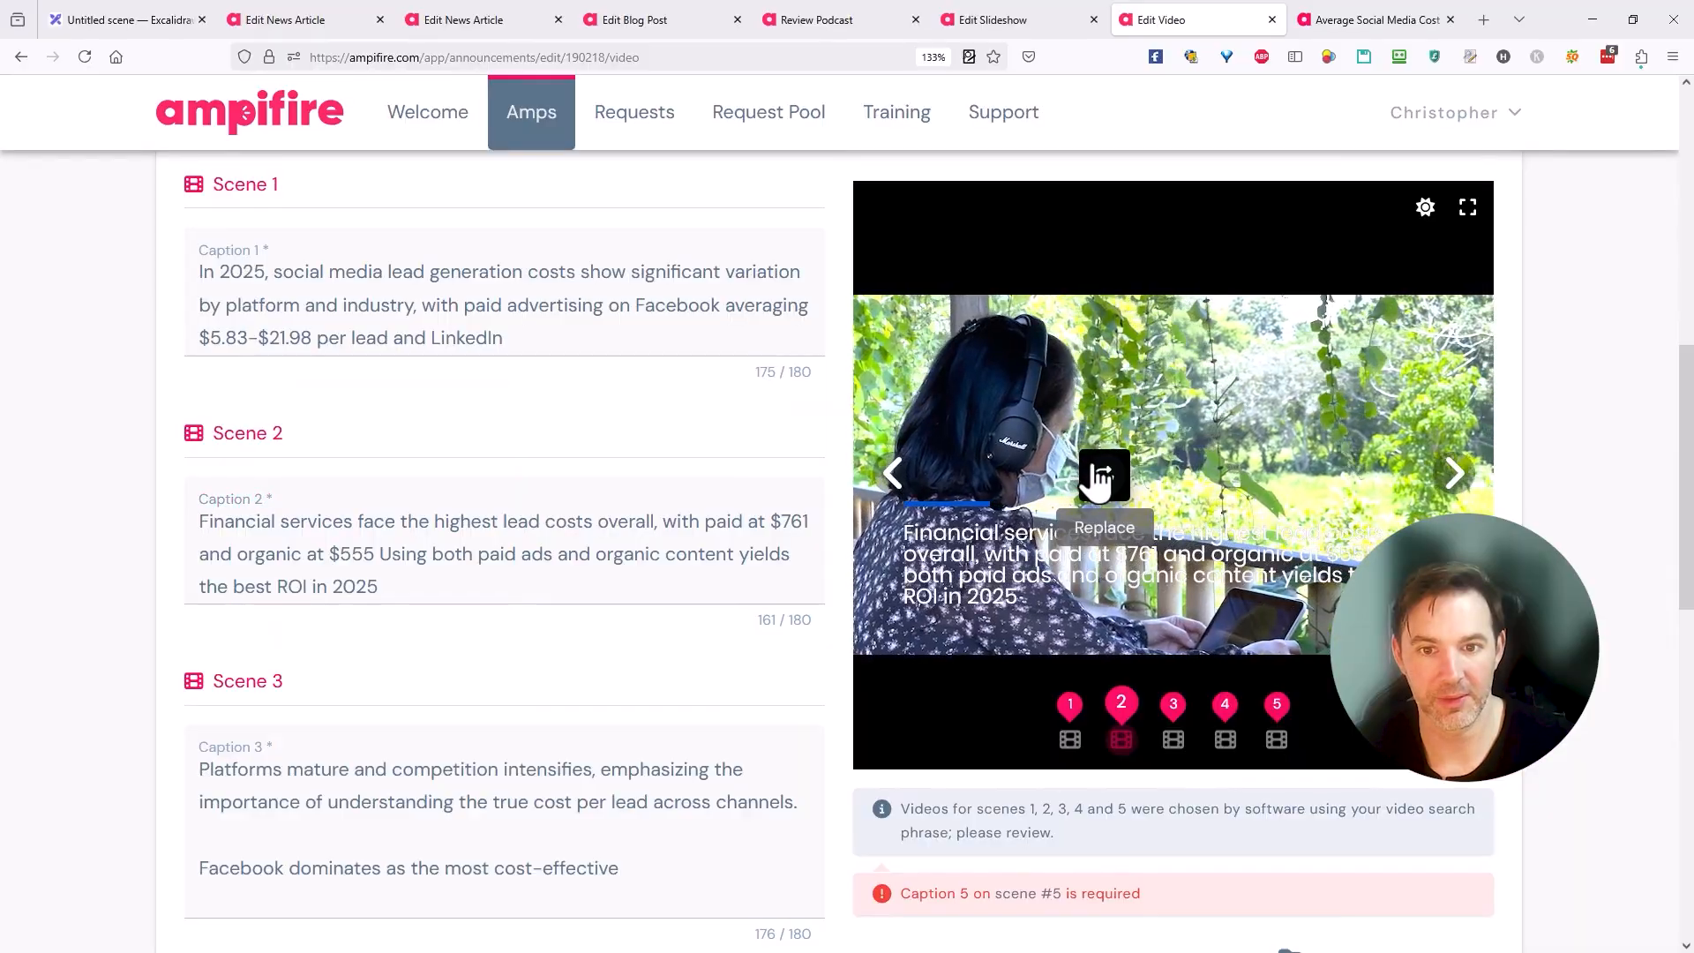
pyautogui.click(1100, 480)
pyautogui.click(647, 316)
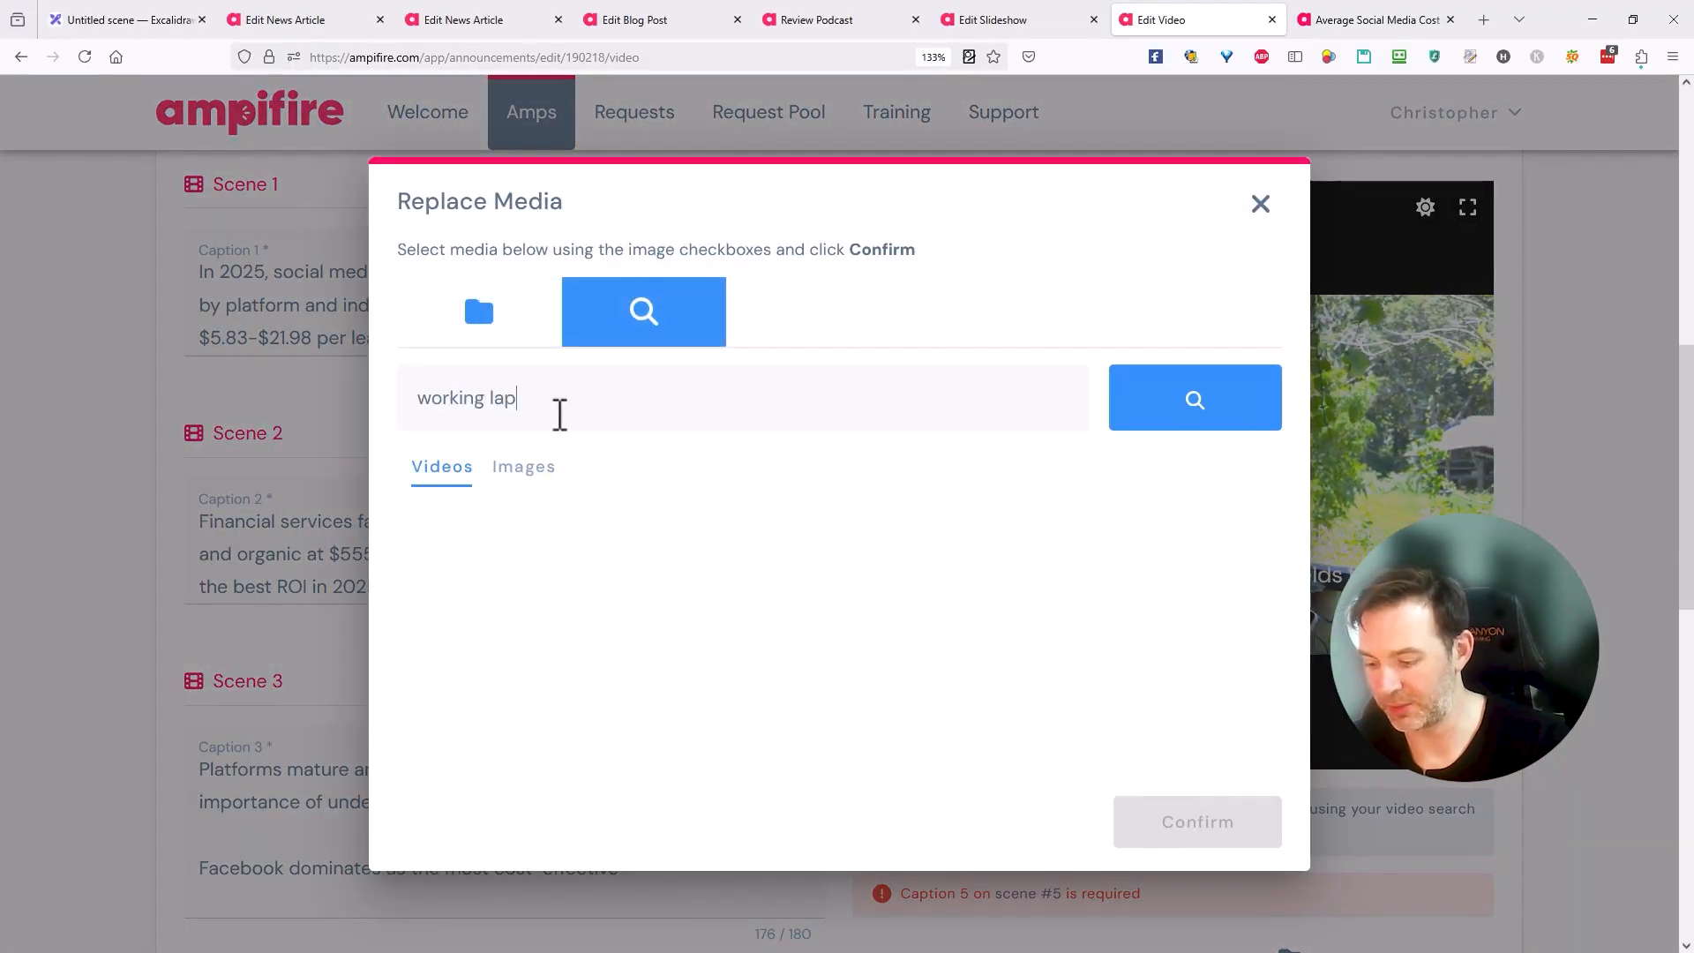
pyautogui.click(1138, 415)
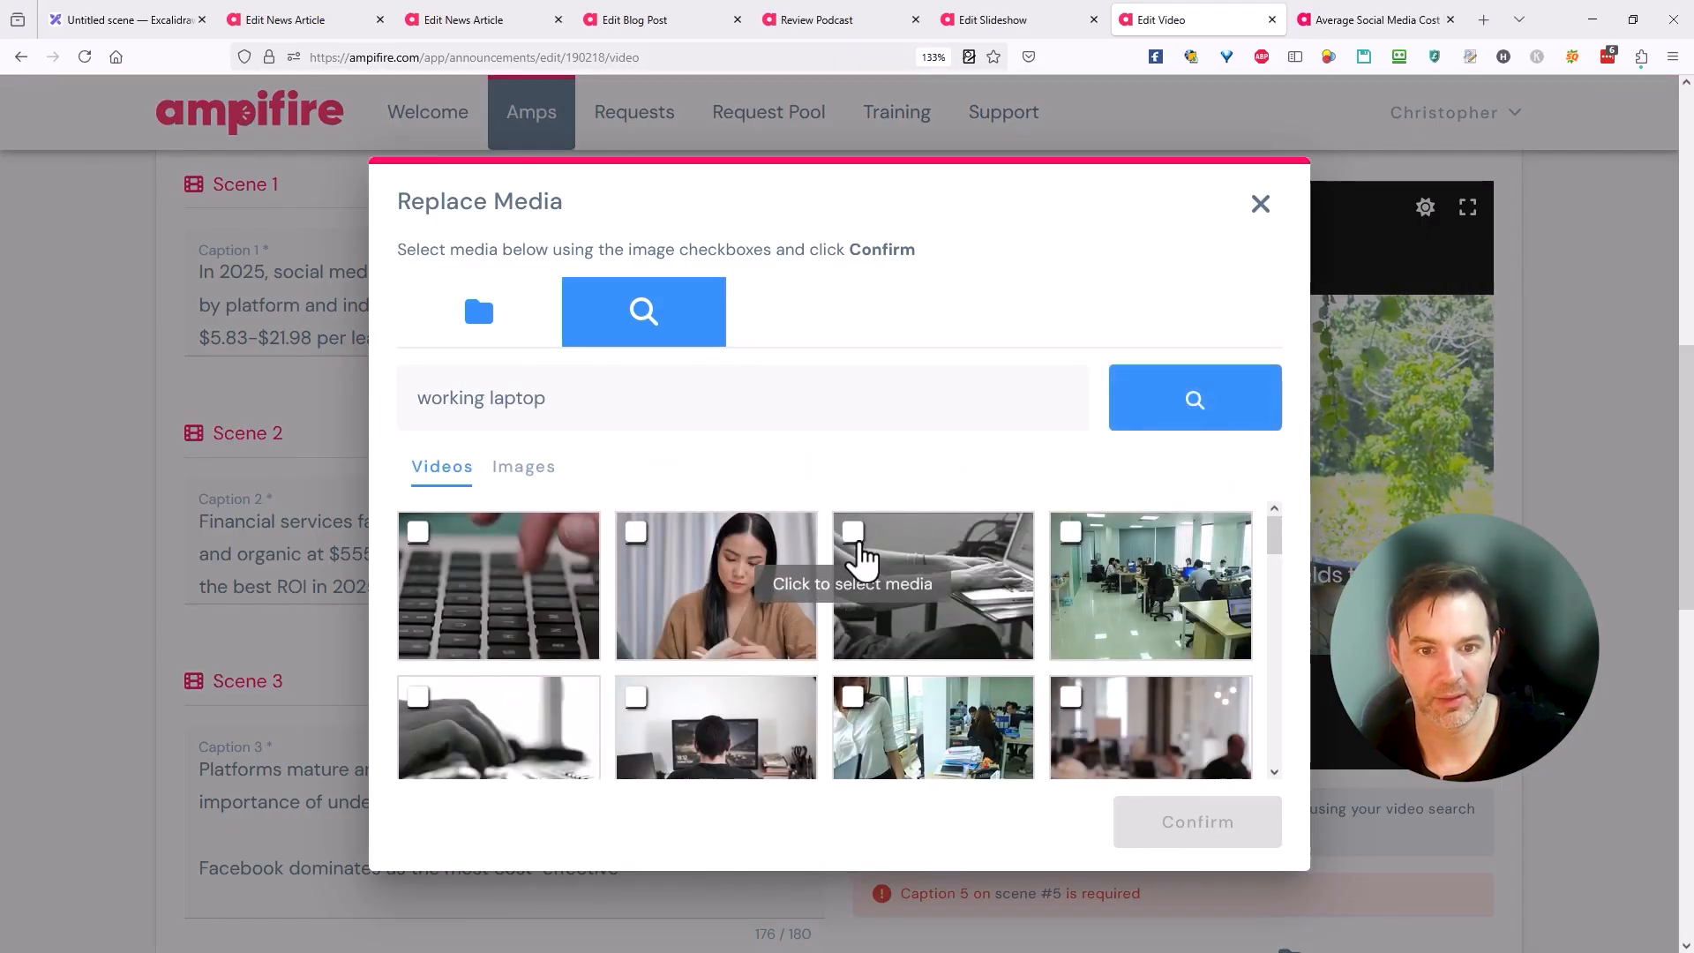
pyautogui.click(860, 556)
pyautogui.click(1172, 836)
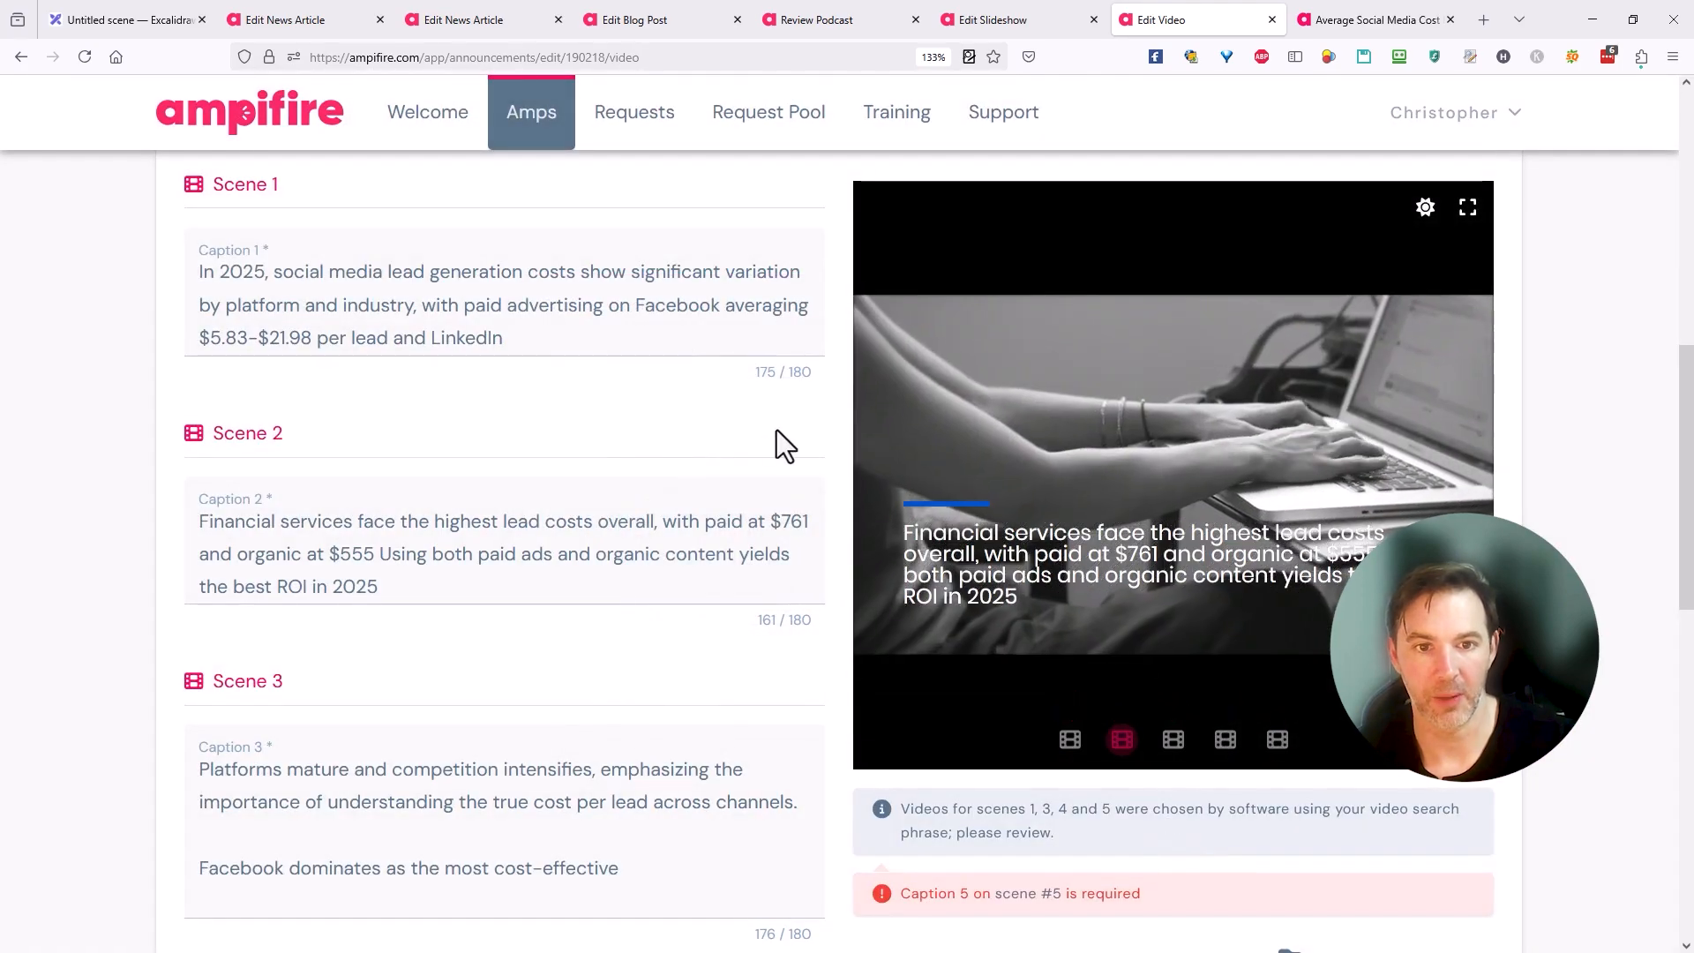
# - Open the portrait version of the video and review its preview, scene captions, voice, music and tags
pyautogui.scroll(5, 777, 431)
pyautogui.scroll(1, 781, 430)
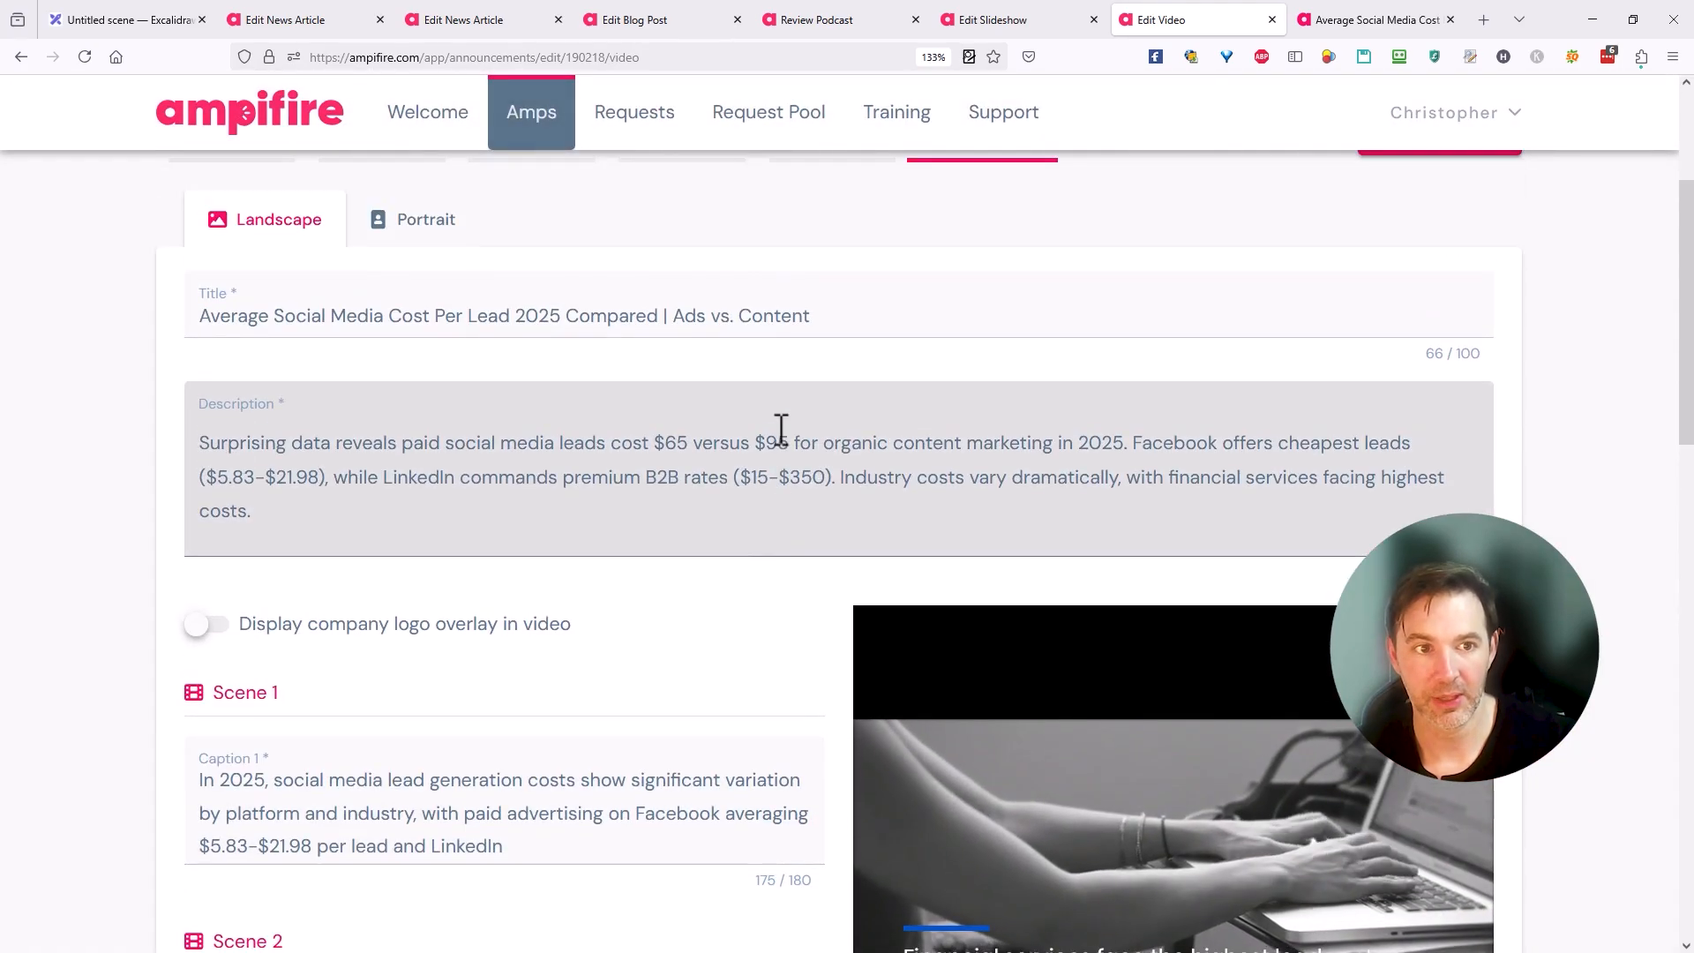
pyautogui.scroll(1, 140, 364)
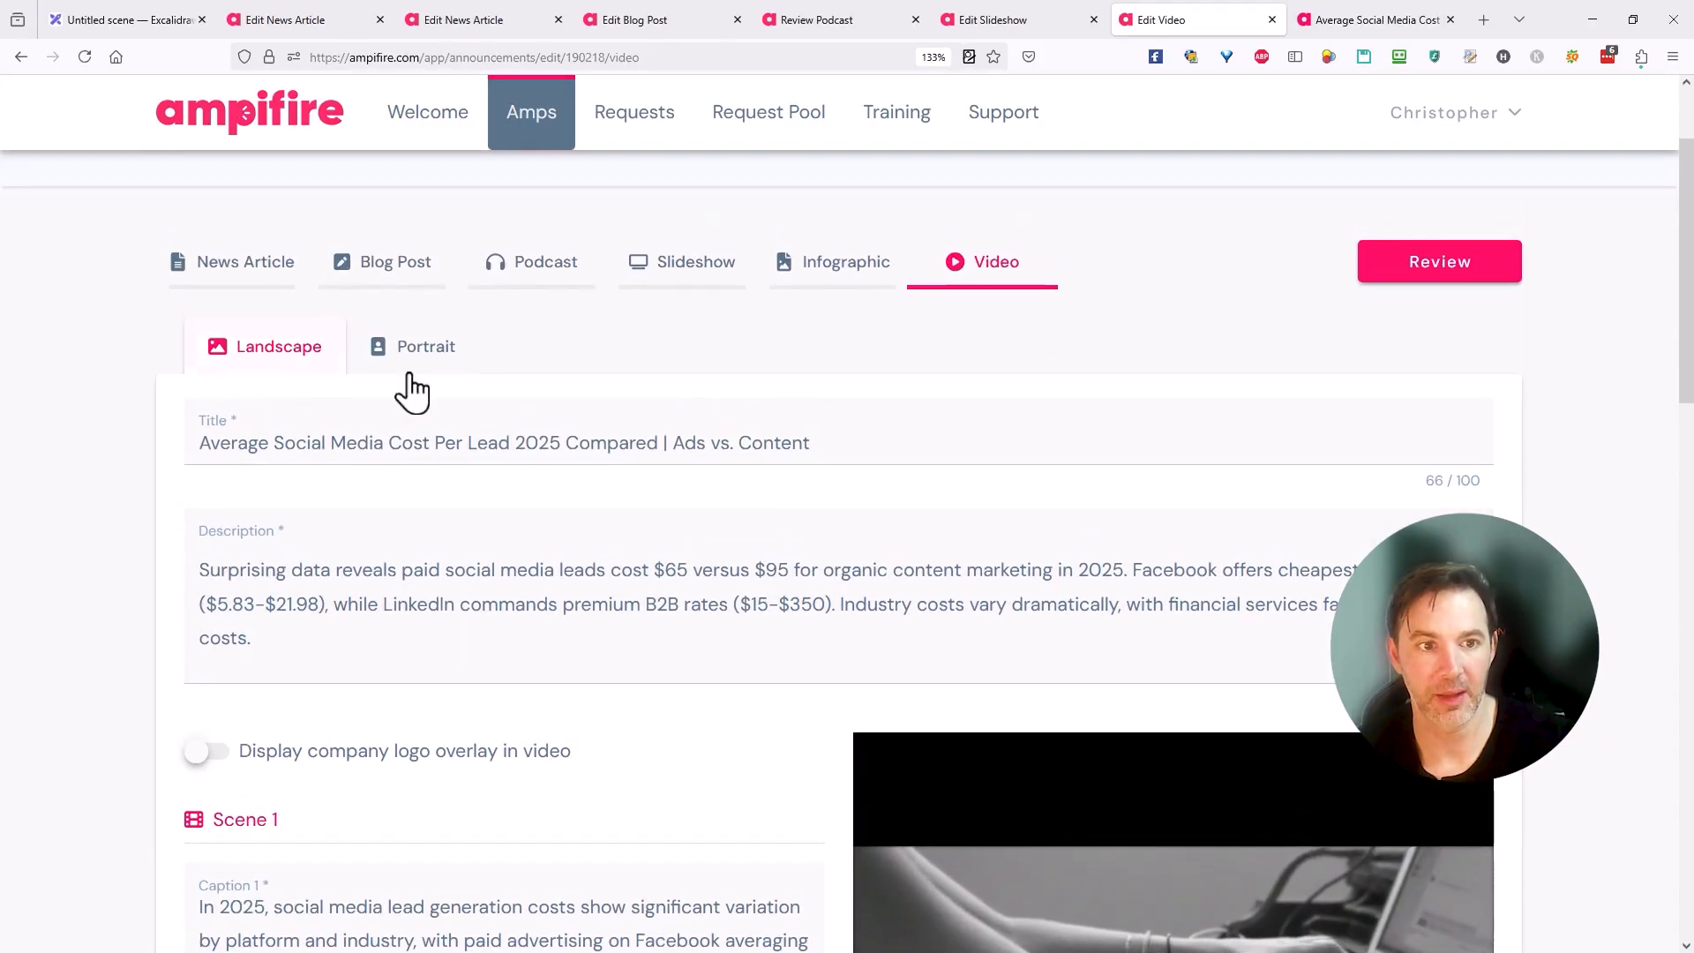
pyautogui.click(449, 355)
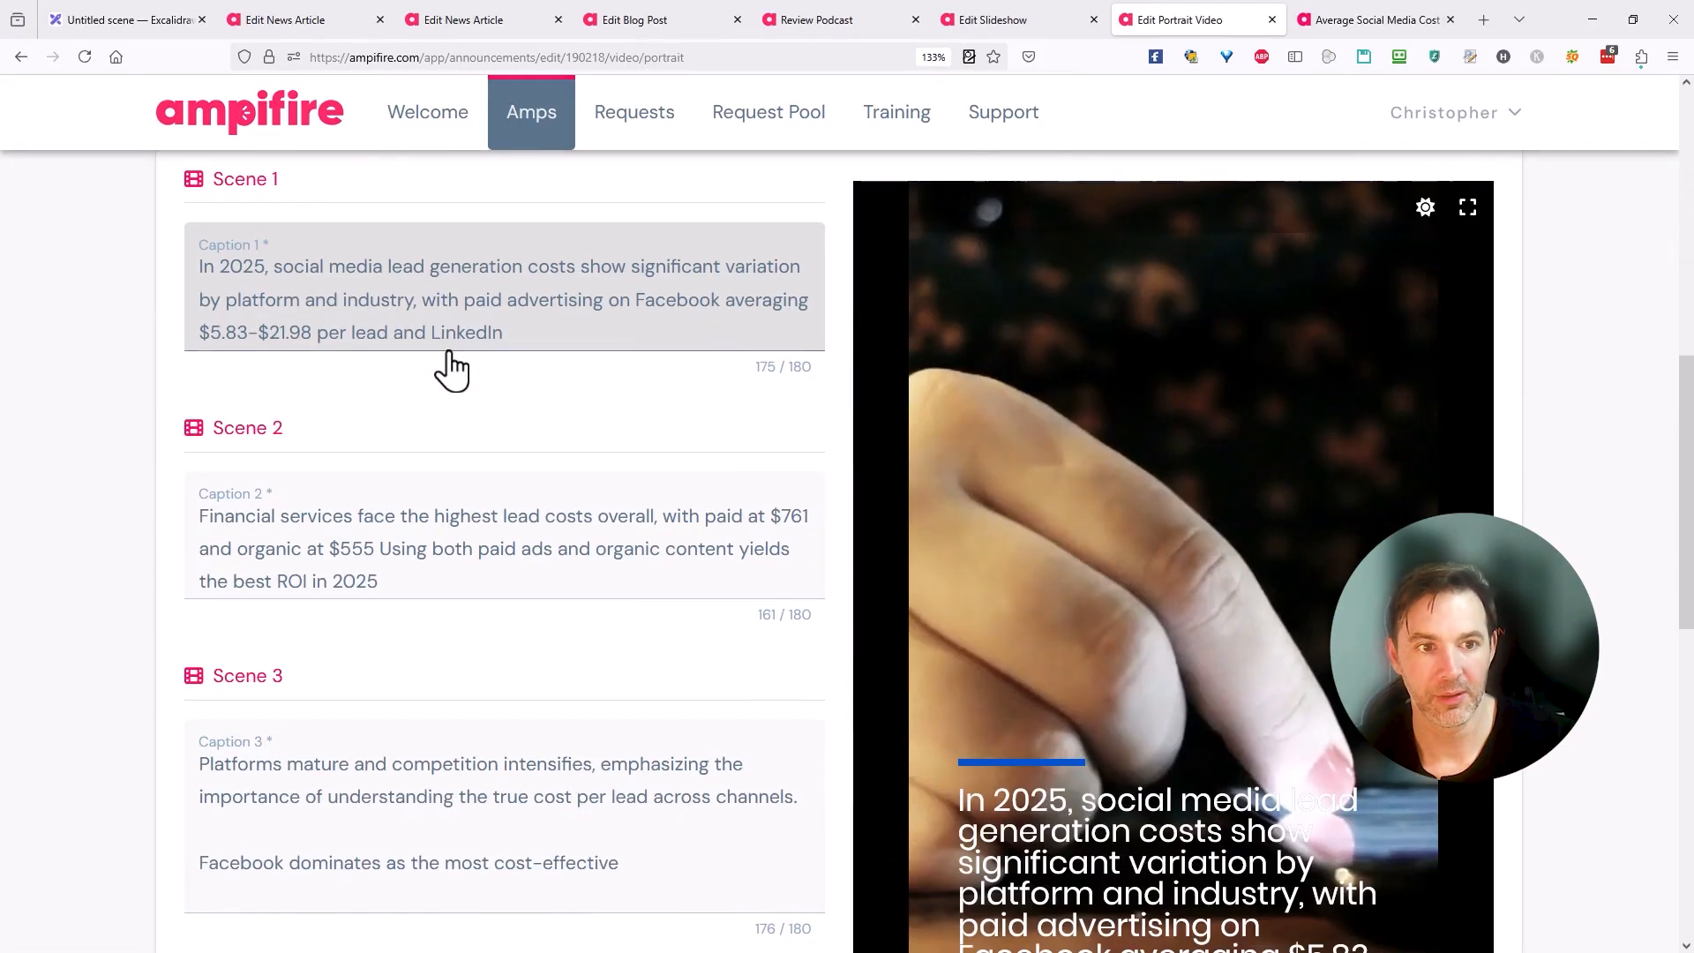
pyautogui.scroll(5, 446, 353)
pyautogui.scroll(1, 433, 367)
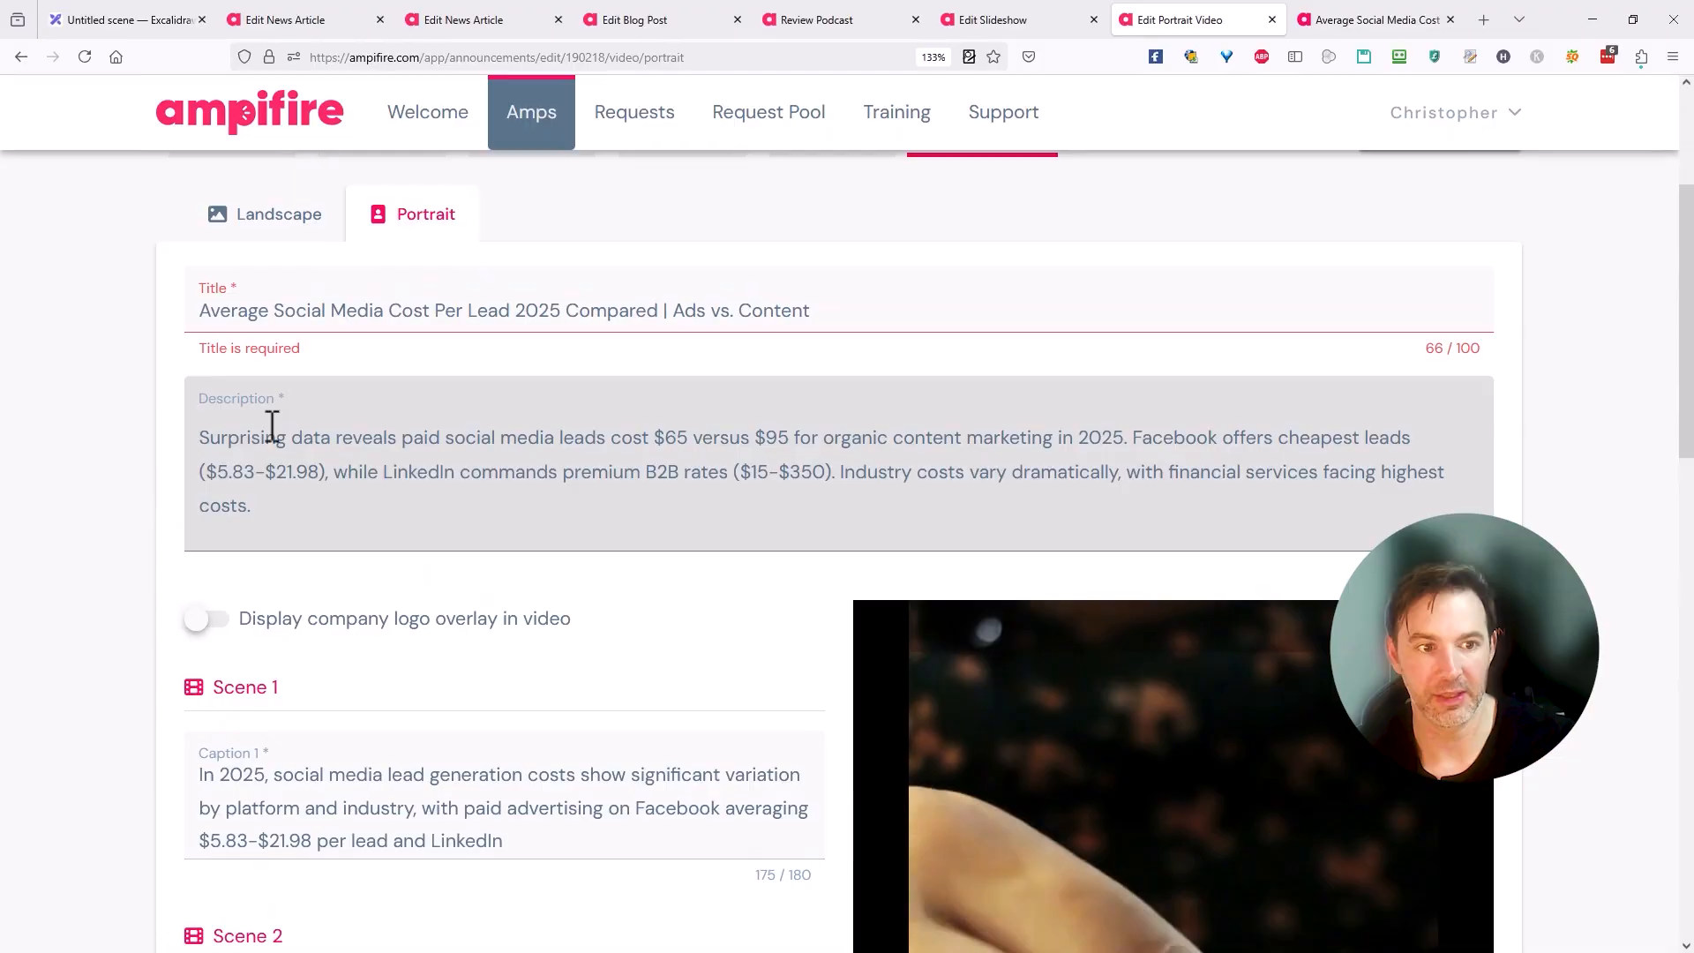
pyautogui.scroll(-9, 1044, 568)
pyautogui.scroll(-4, 1070, 567)
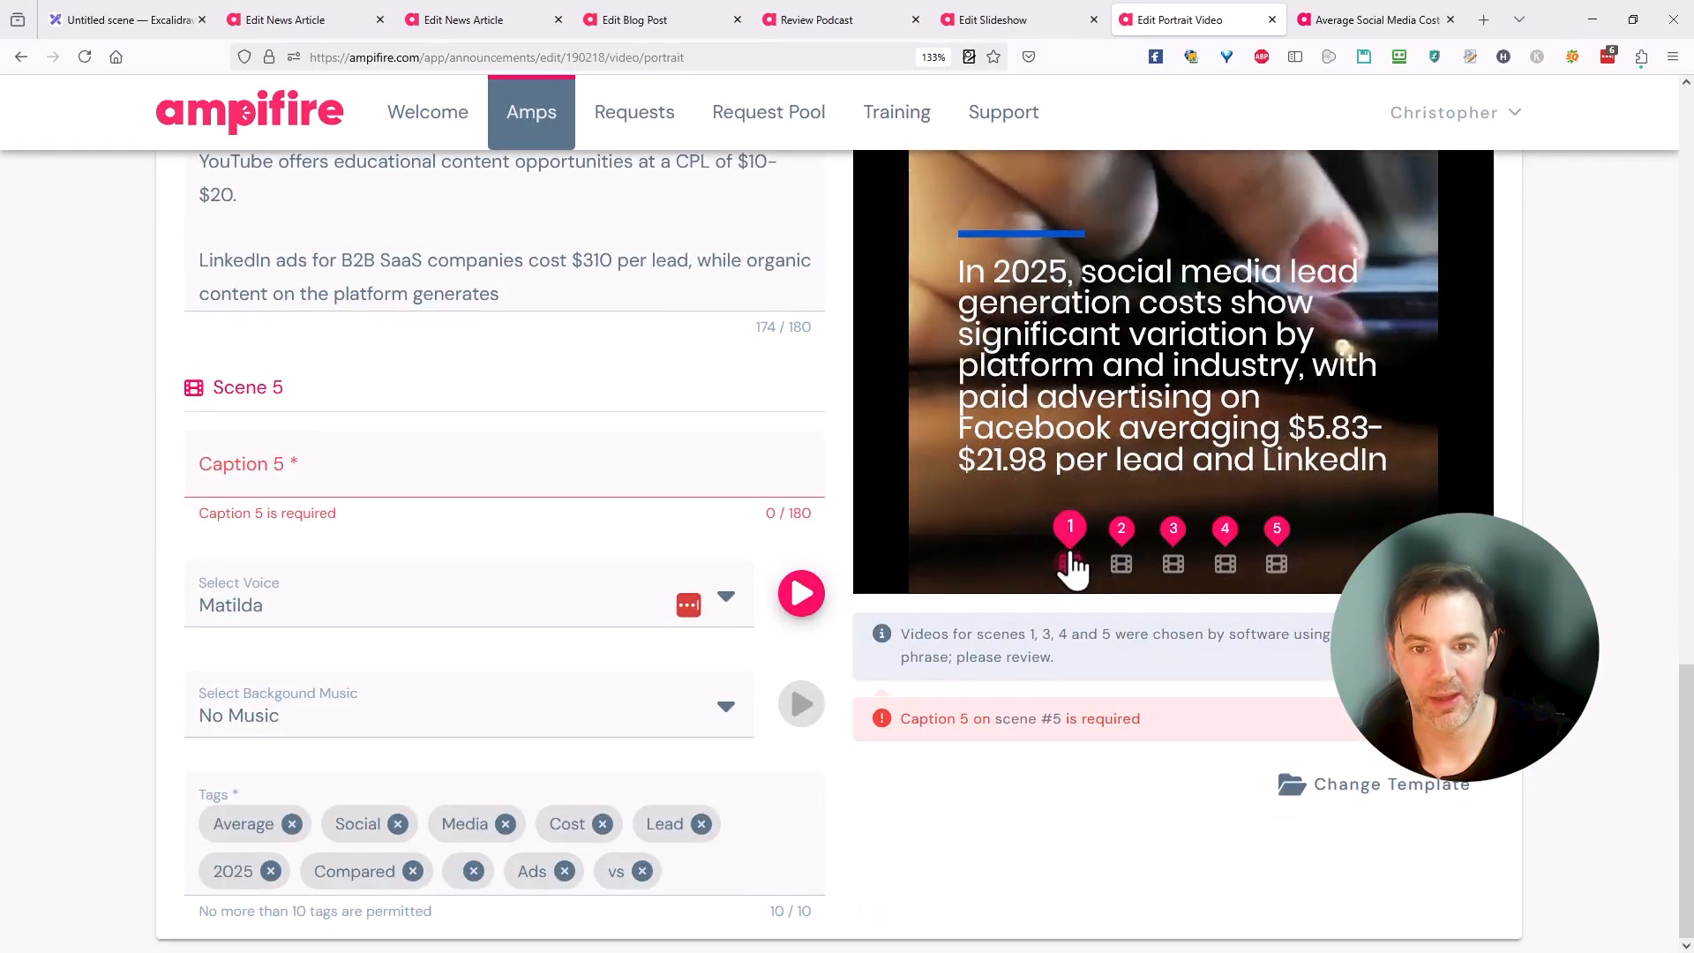
pyautogui.scroll(15, 1074, 567)
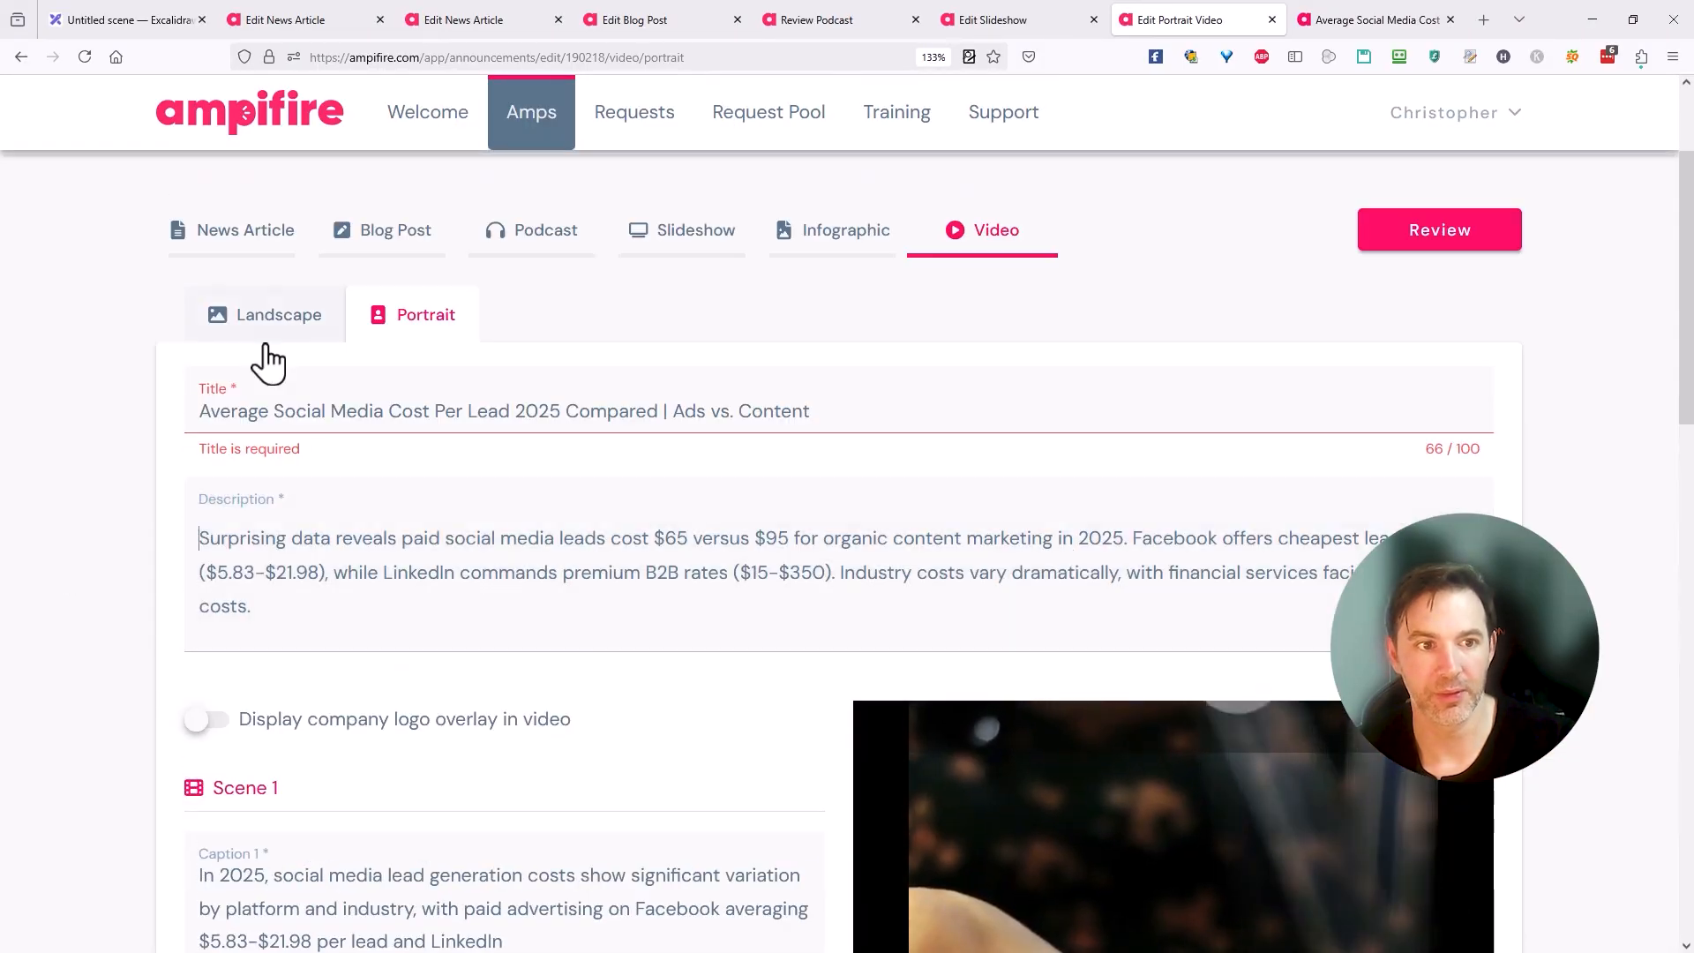
# - Switch to the landscape version and back to portrait to compare the two video layouts
pyautogui.click(265, 352)
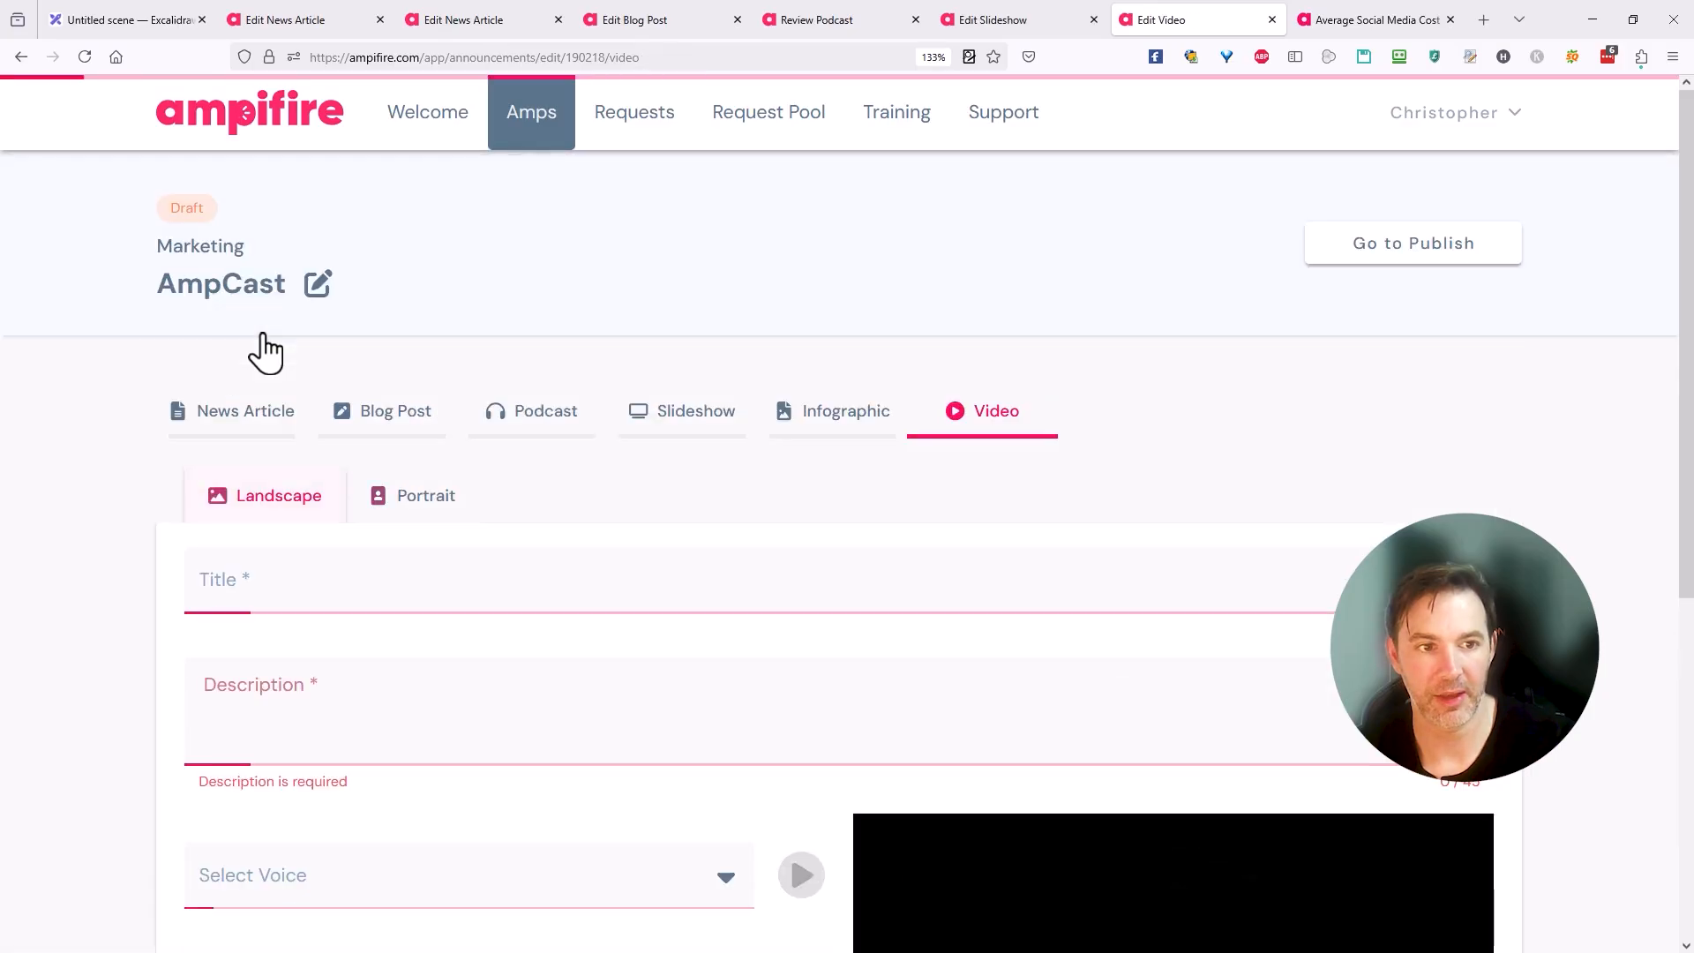
pyautogui.scroll(-8, 613, 373)
pyautogui.scroll(7, 613, 373)
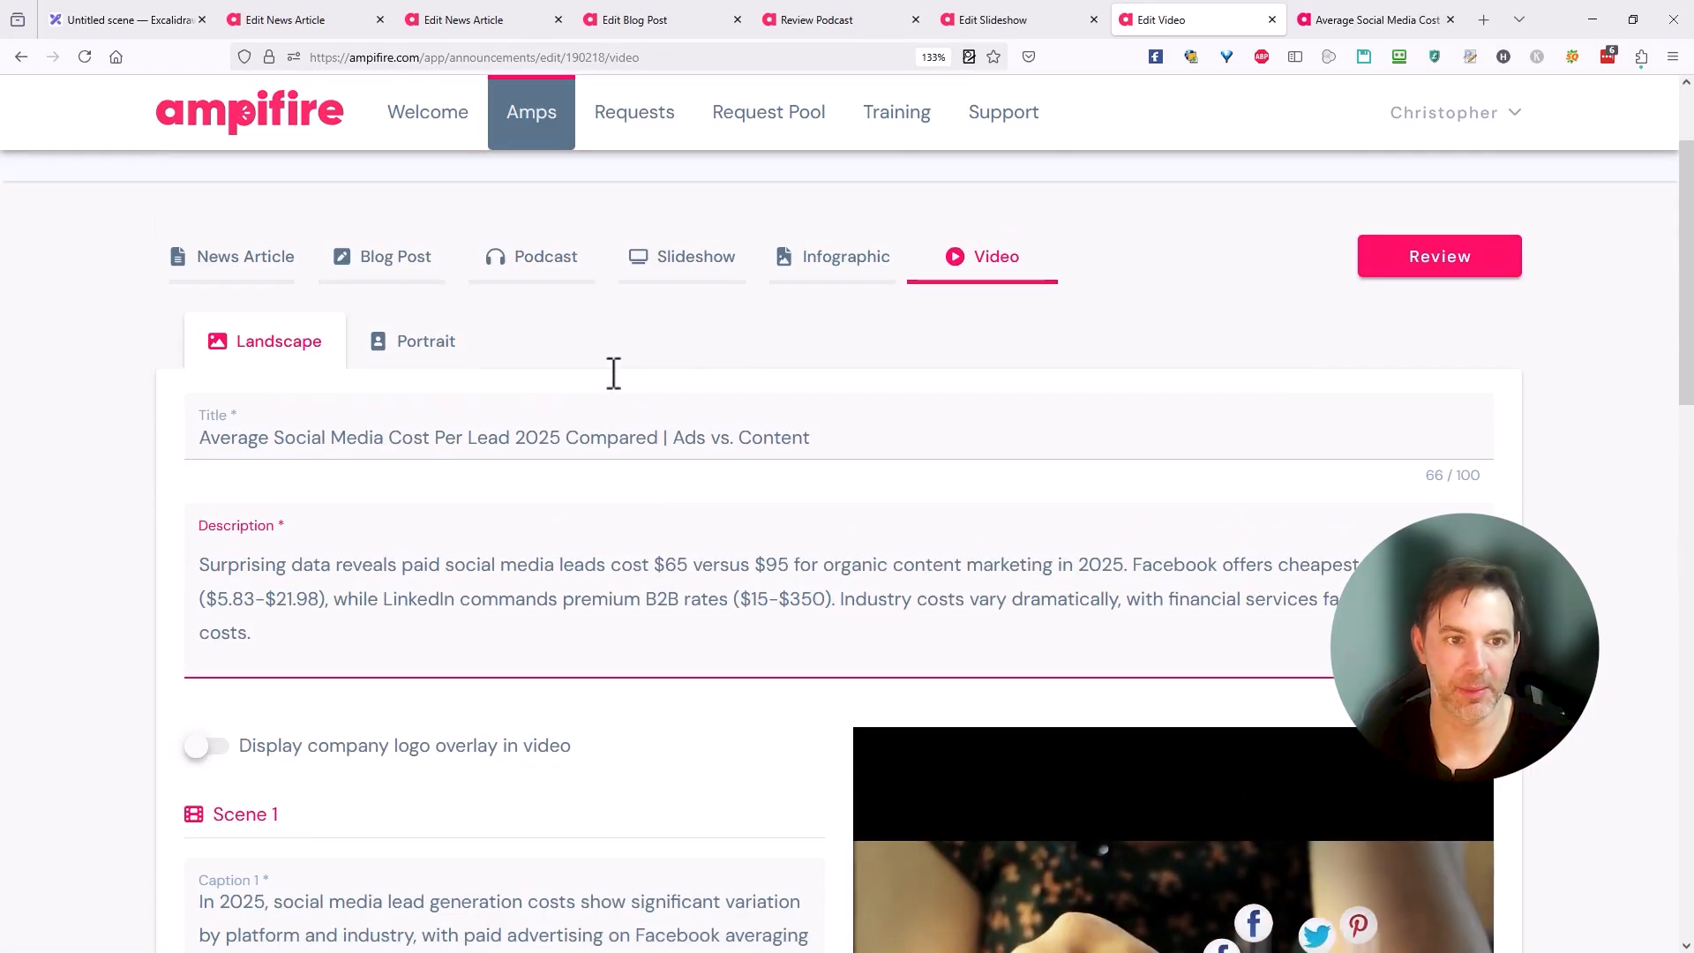
pyautogui.click(410, 350)
pyautogui.scroll(-8, 435, 341)
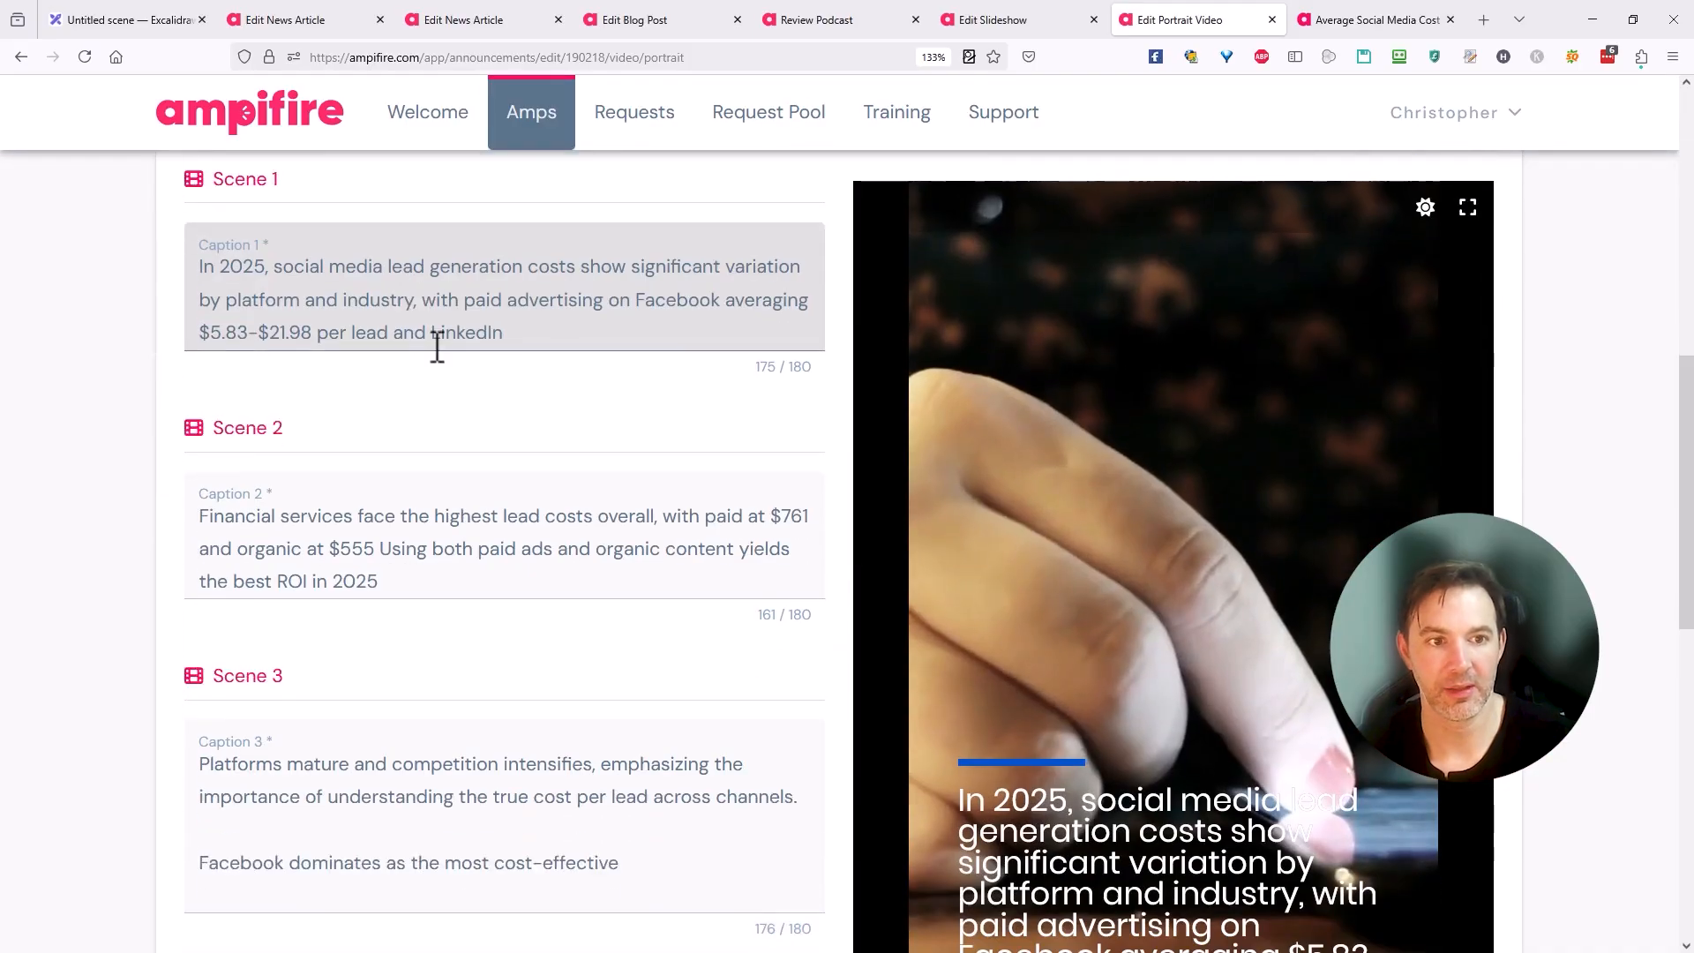
pyautogui.scroll(7, 435, 341)
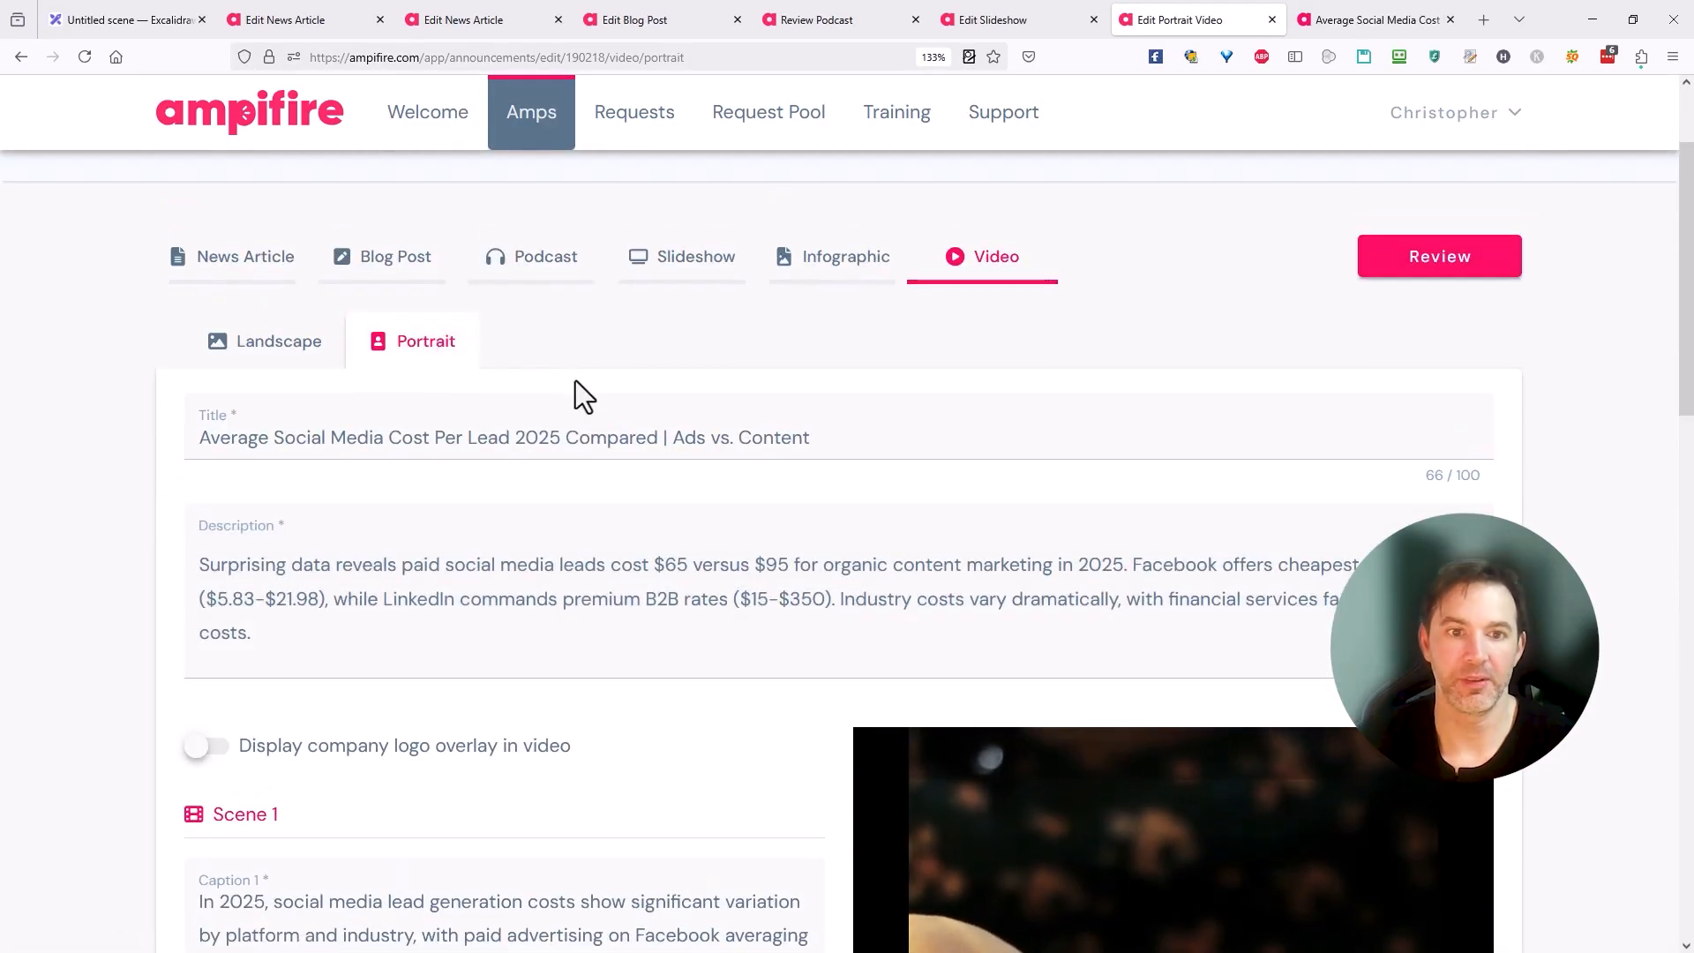
# - Play a sample of the Claire voice selected for the portrait video
pyautogui.scroll(-10, 574, 381)
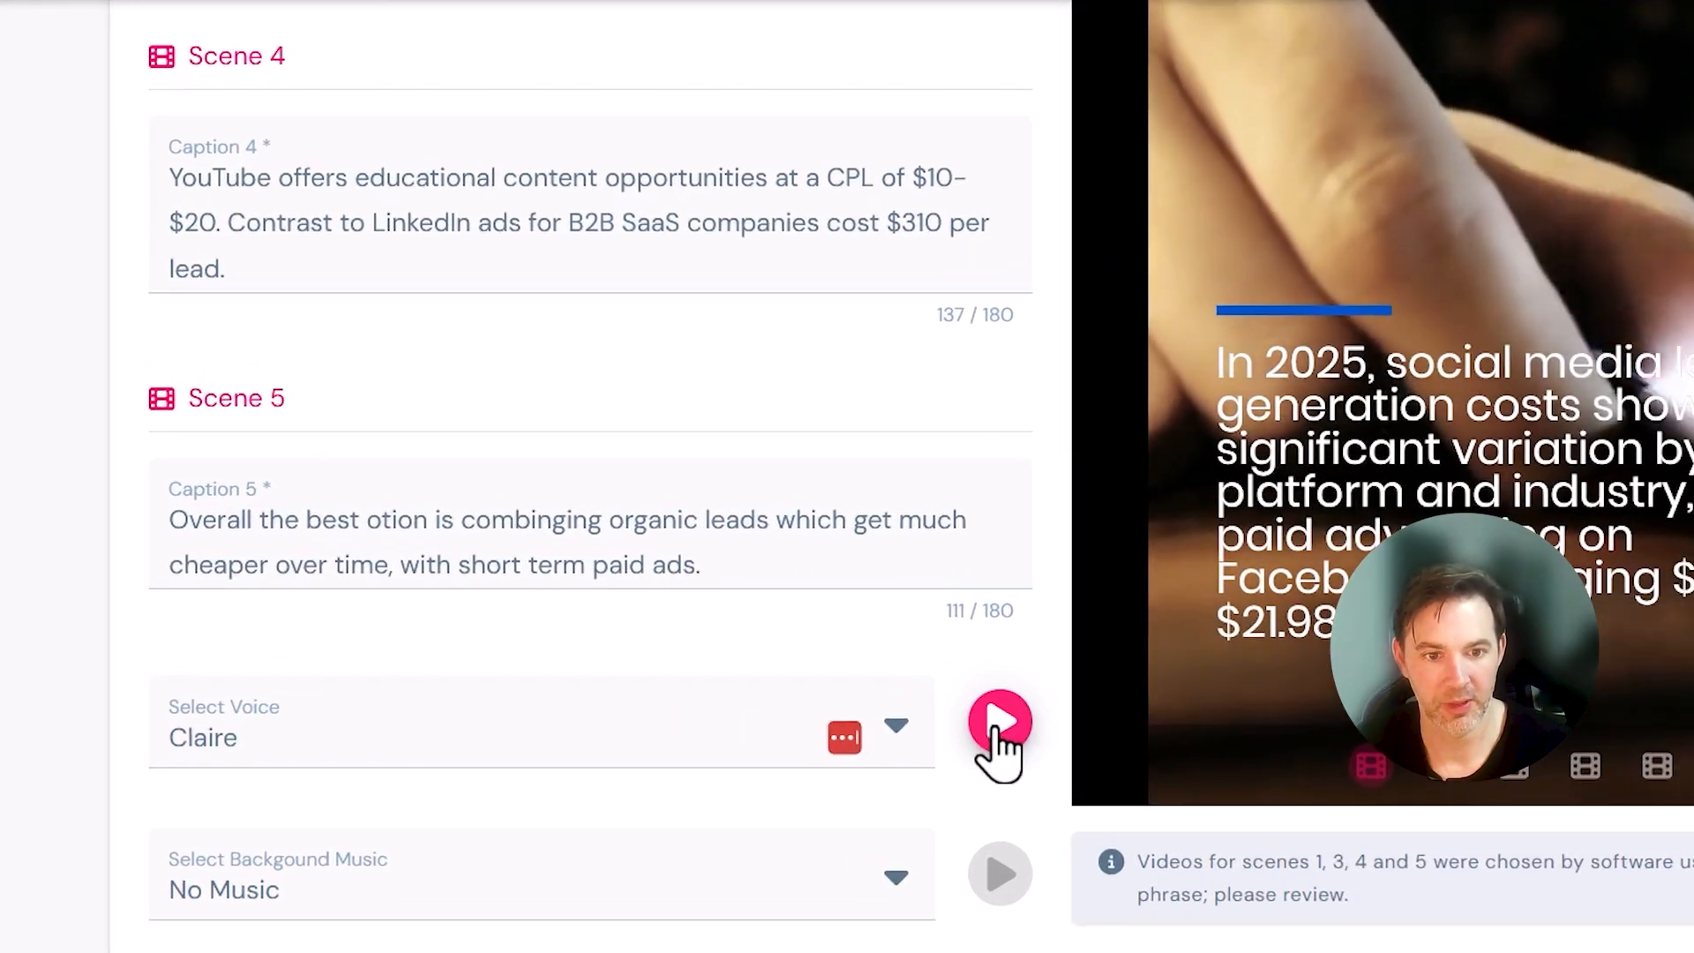
pyautogui.click(997, 729)
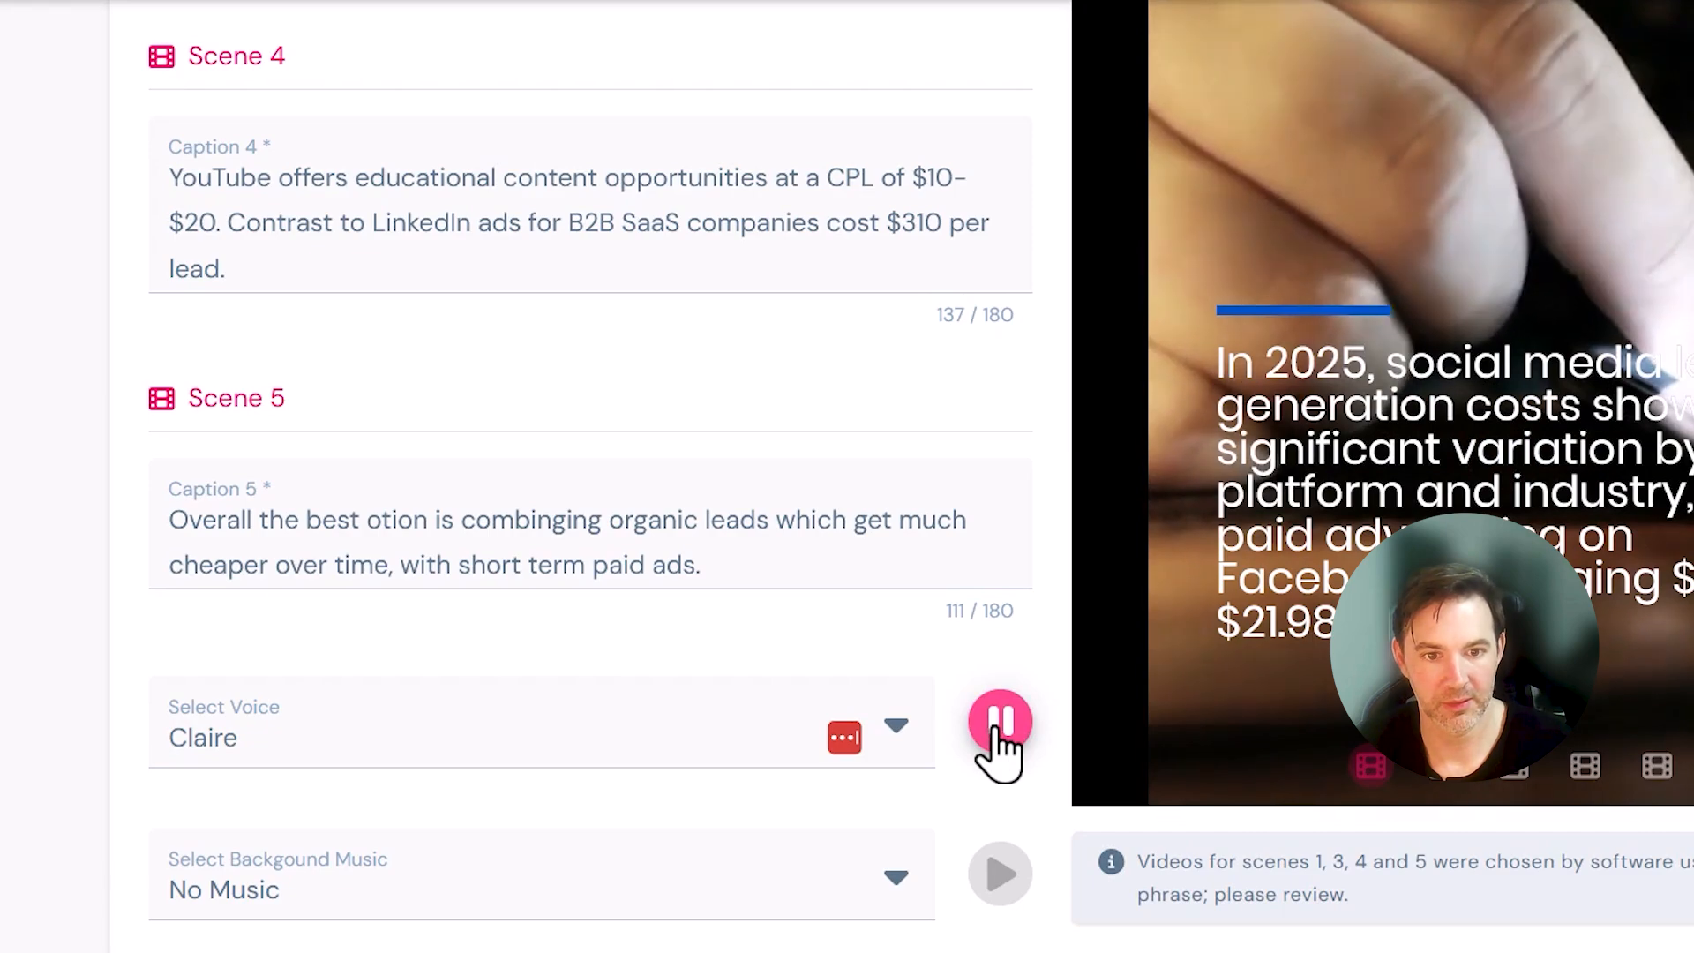
# - Change the portrait video's voiceover to George and play a sample of that voice
pyautogui.click(906, 734)
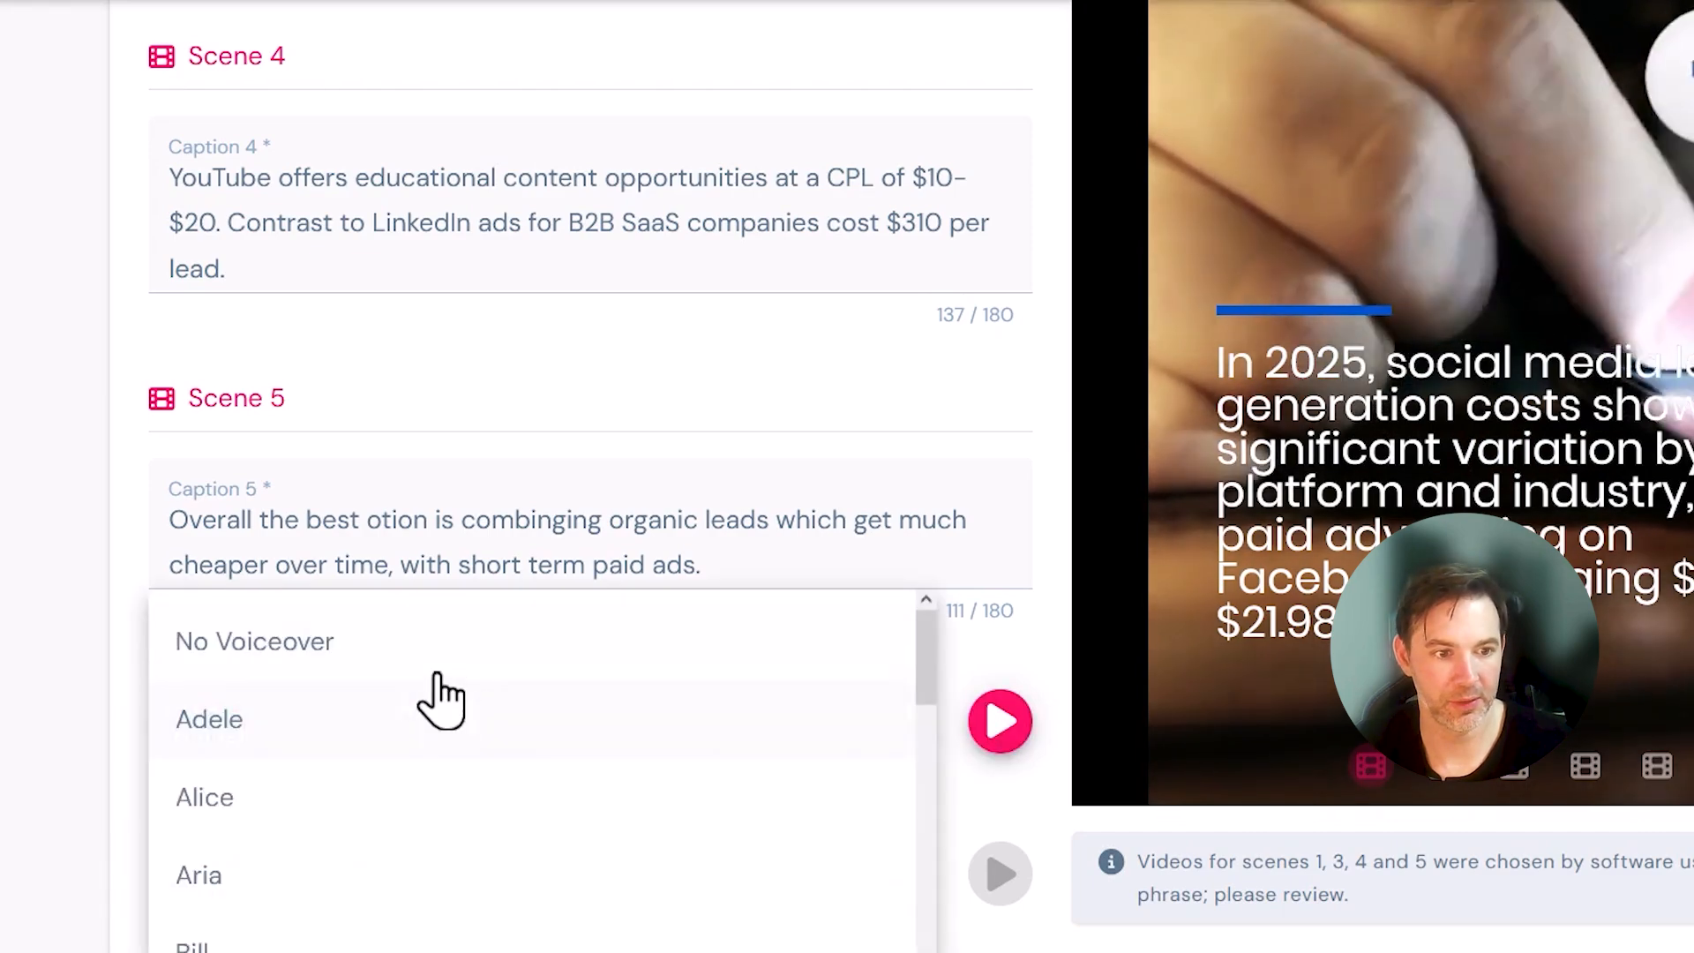
pyautogui.scroll(-8, 427, 706)
pyautogui.scroll(-2, 450, 750)
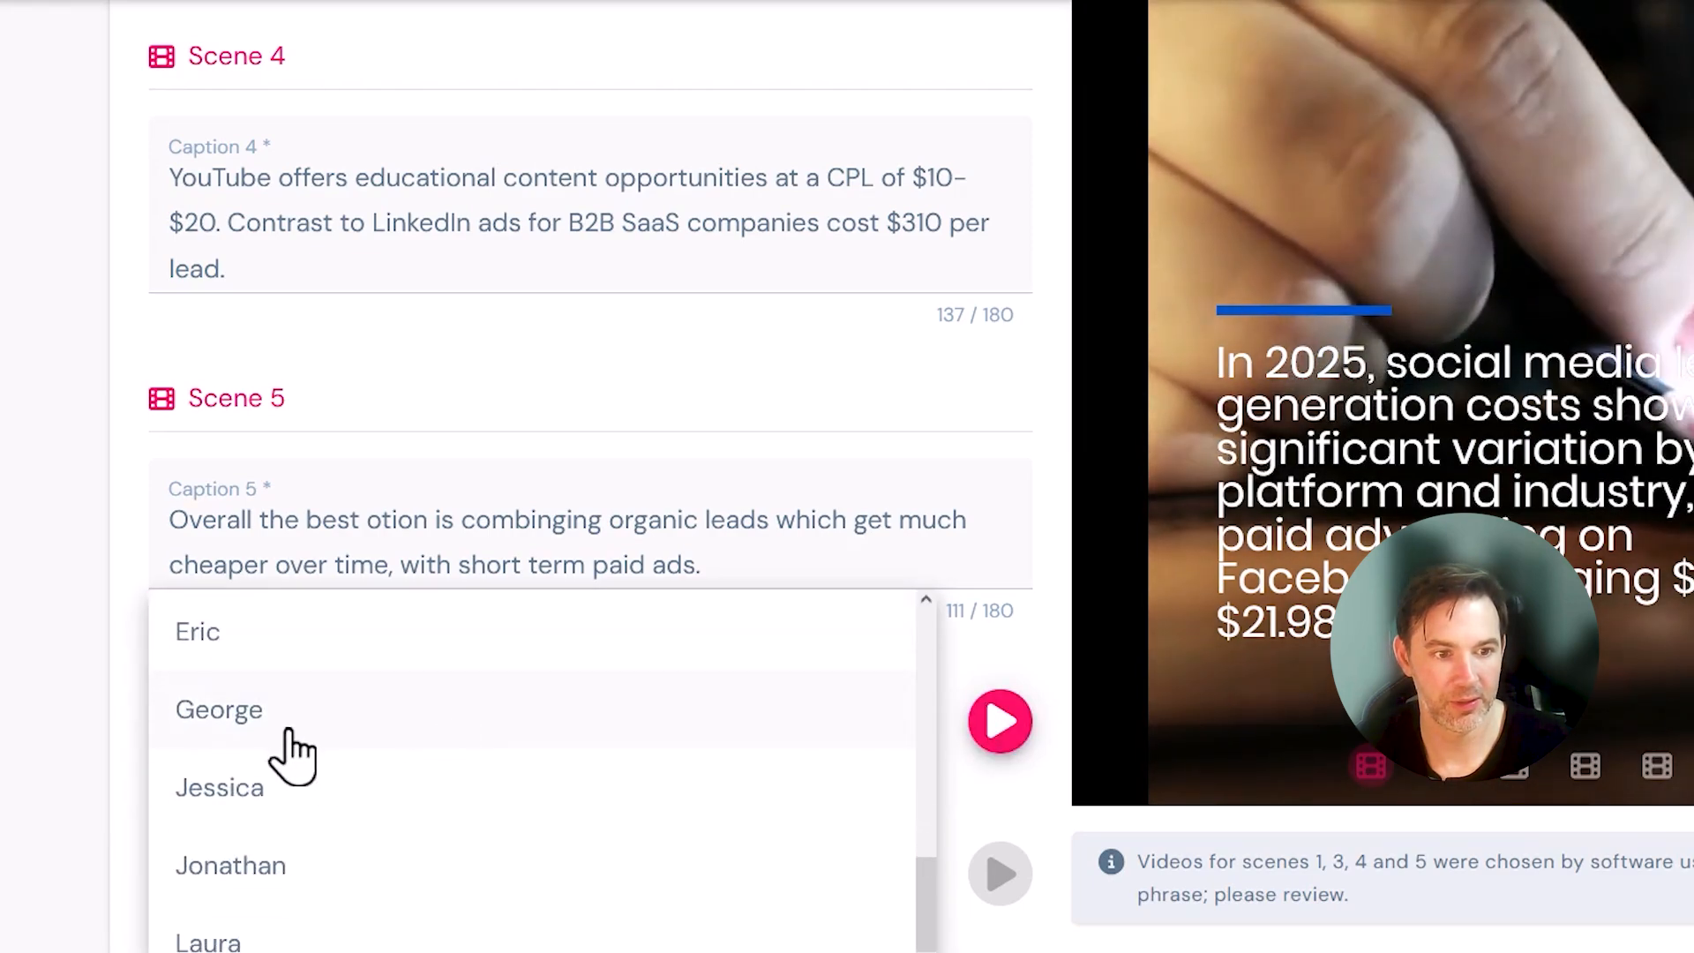
pyautogui.click(282, 725)
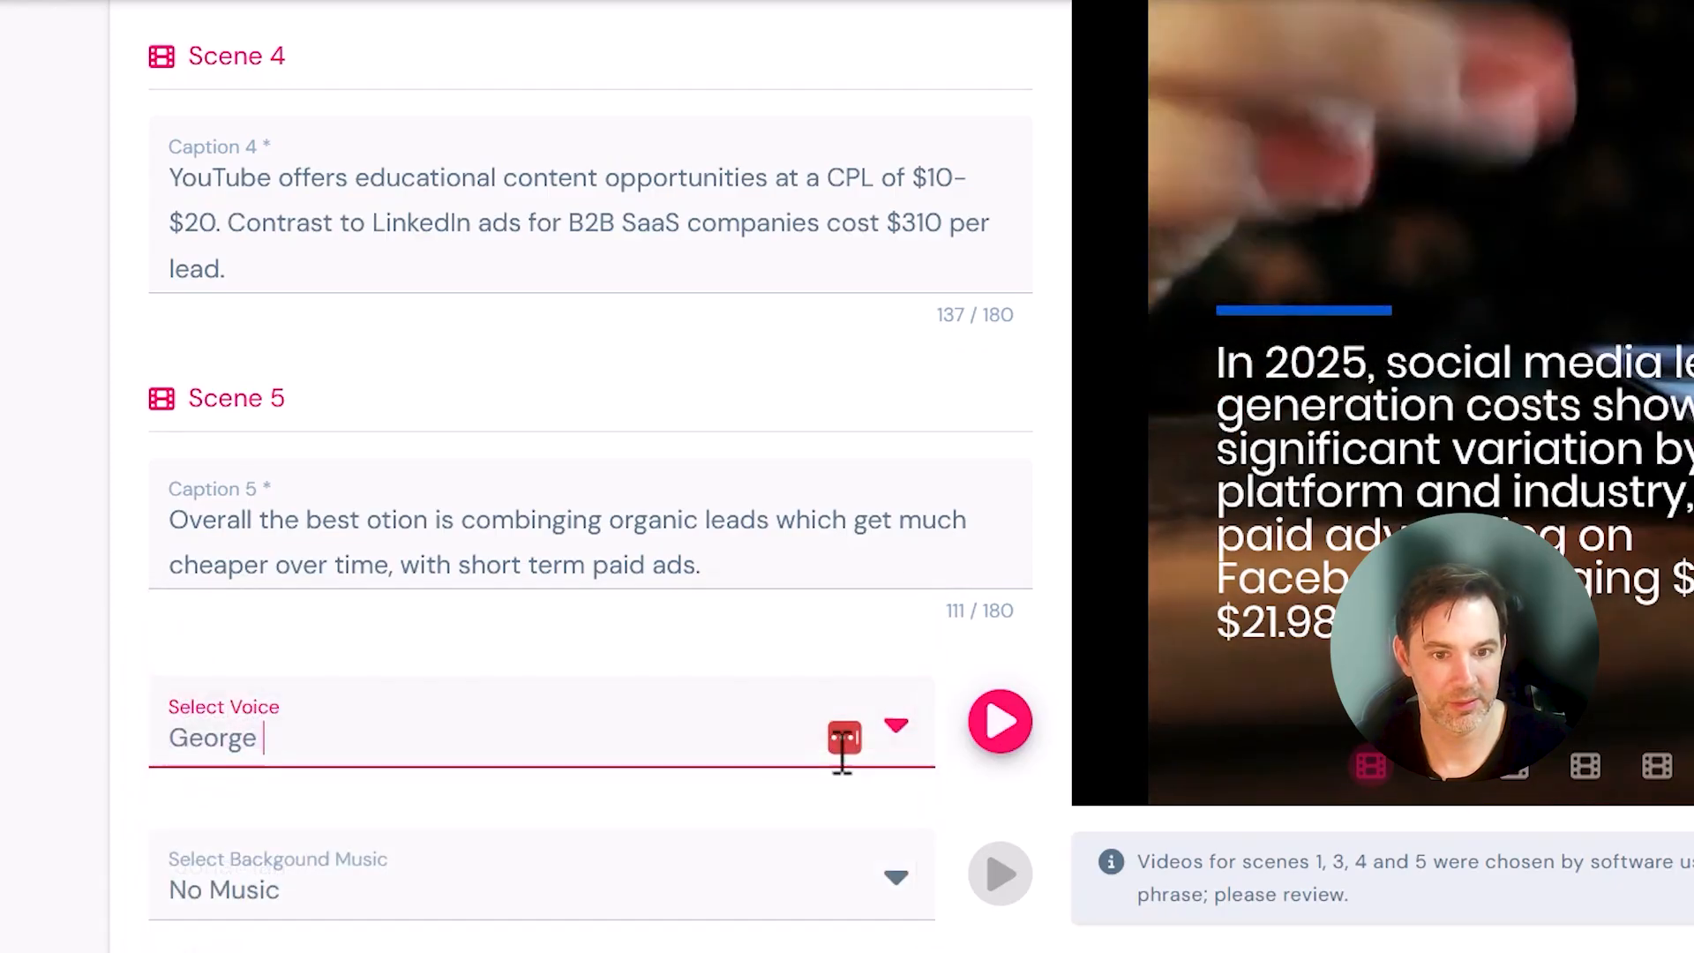
pyautogui.click(1002, 741)
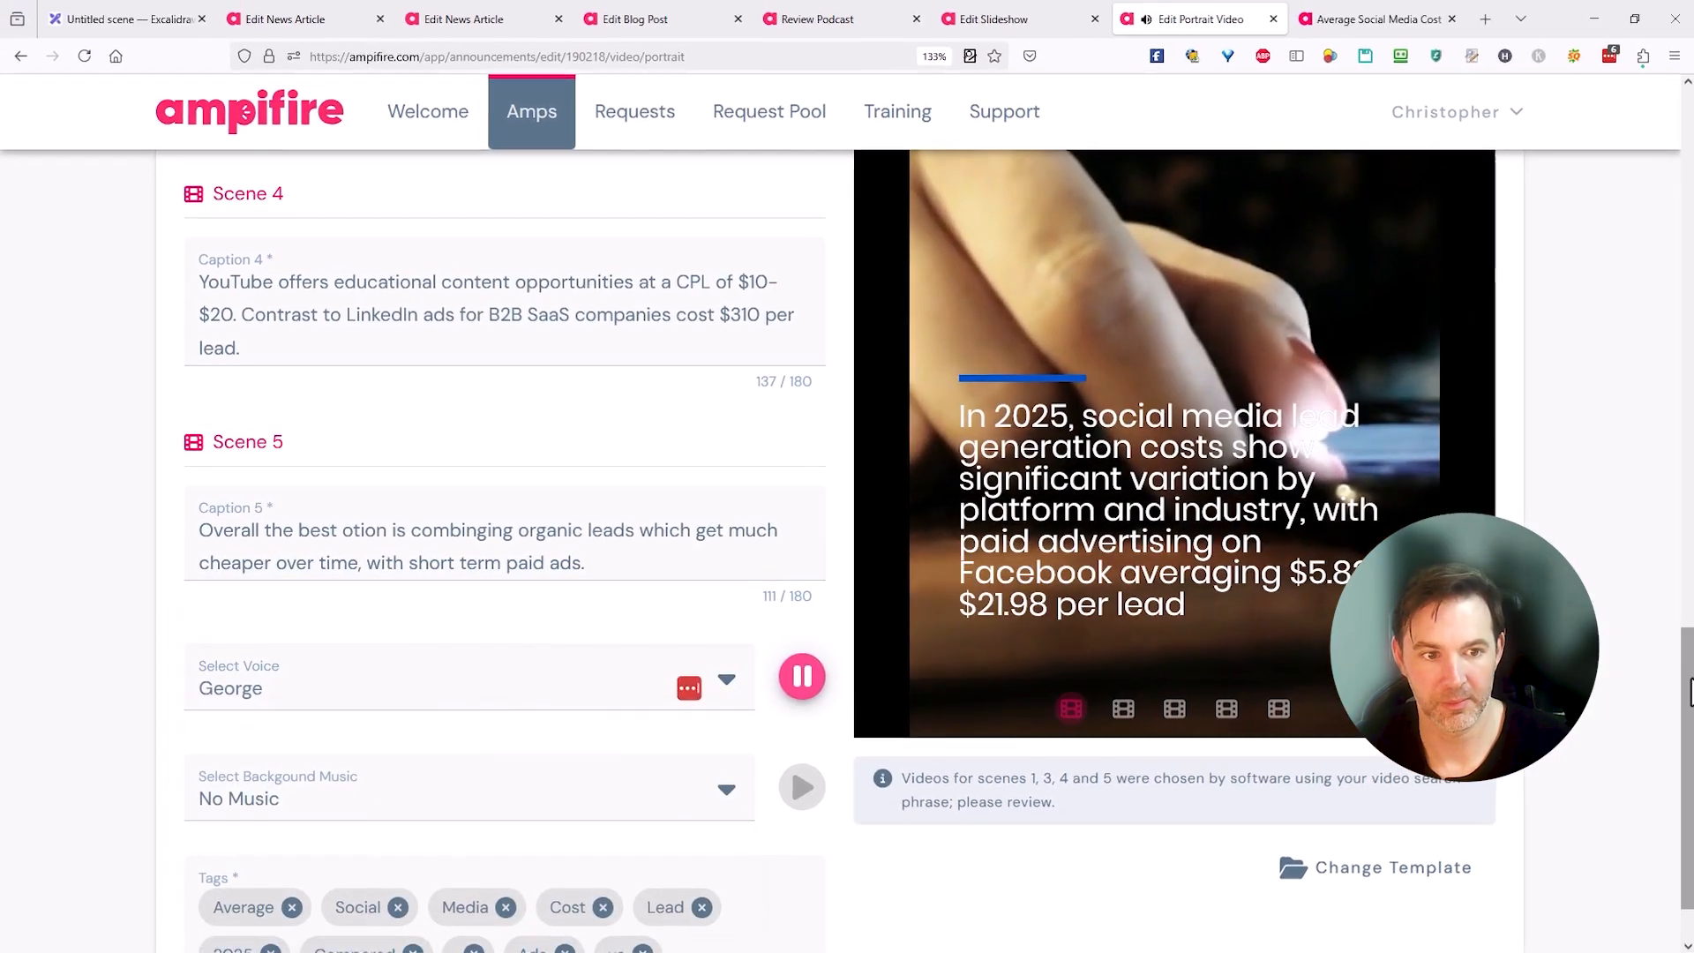
# - Open the portrait video's review page to generate its video preview
pyautogui.moveTo(1689, 693); pyautogui.dragTo(1679, 192)
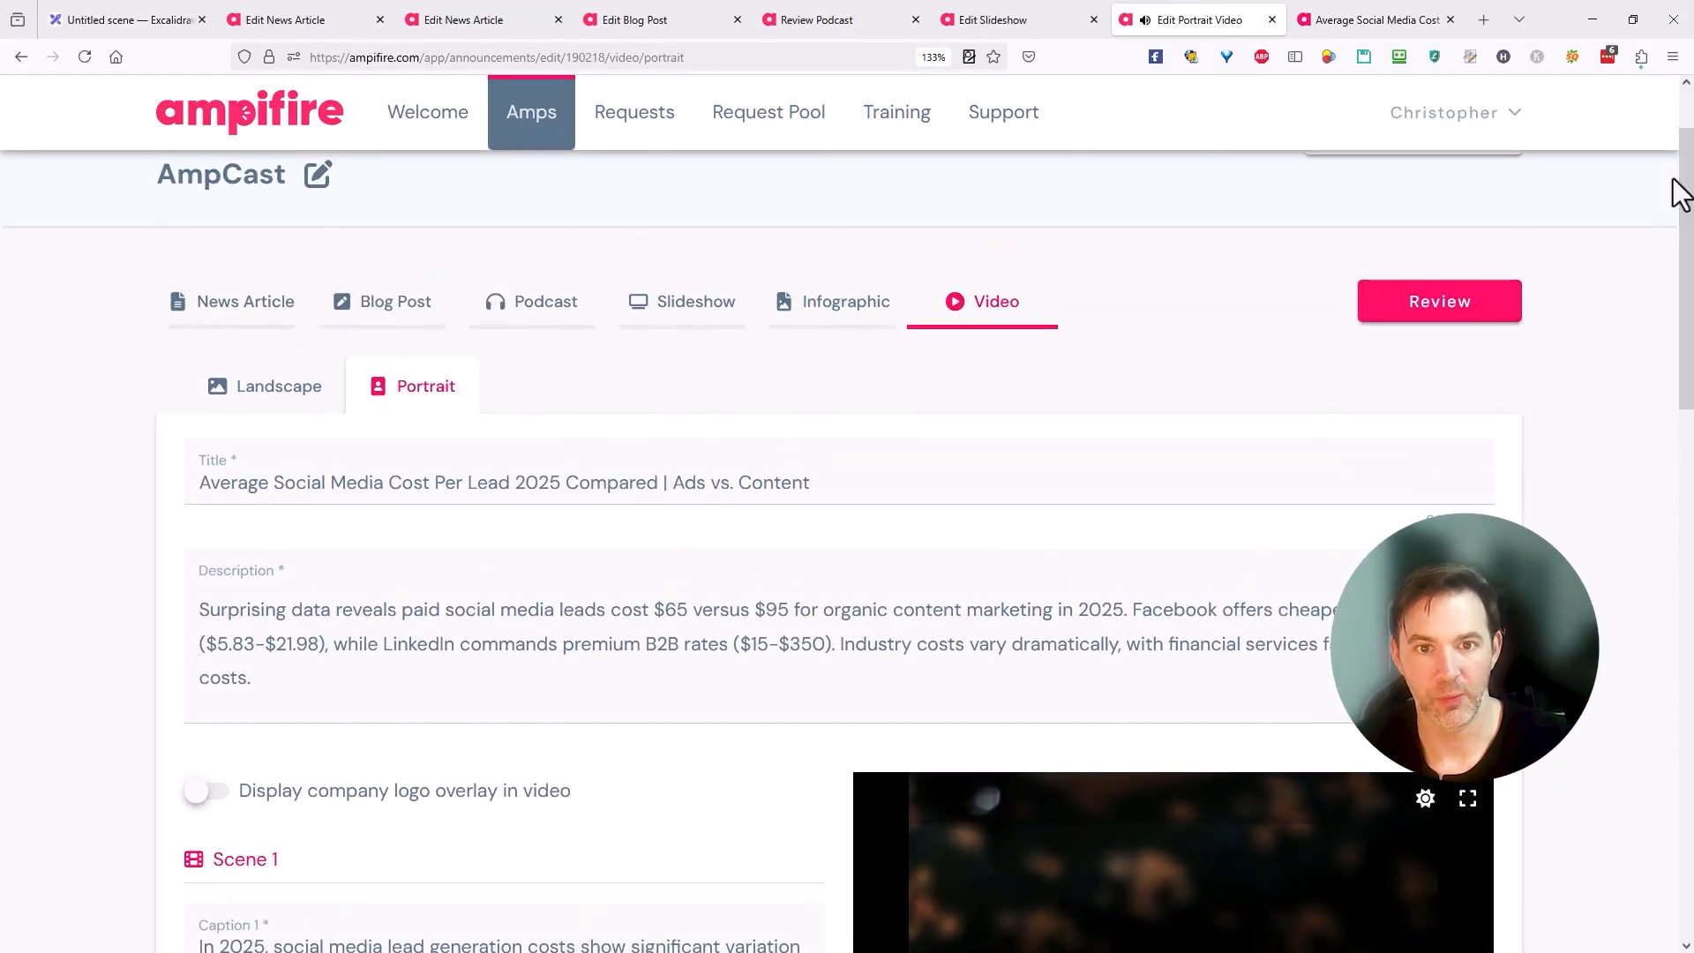
pyautogui.click(1418, 316)
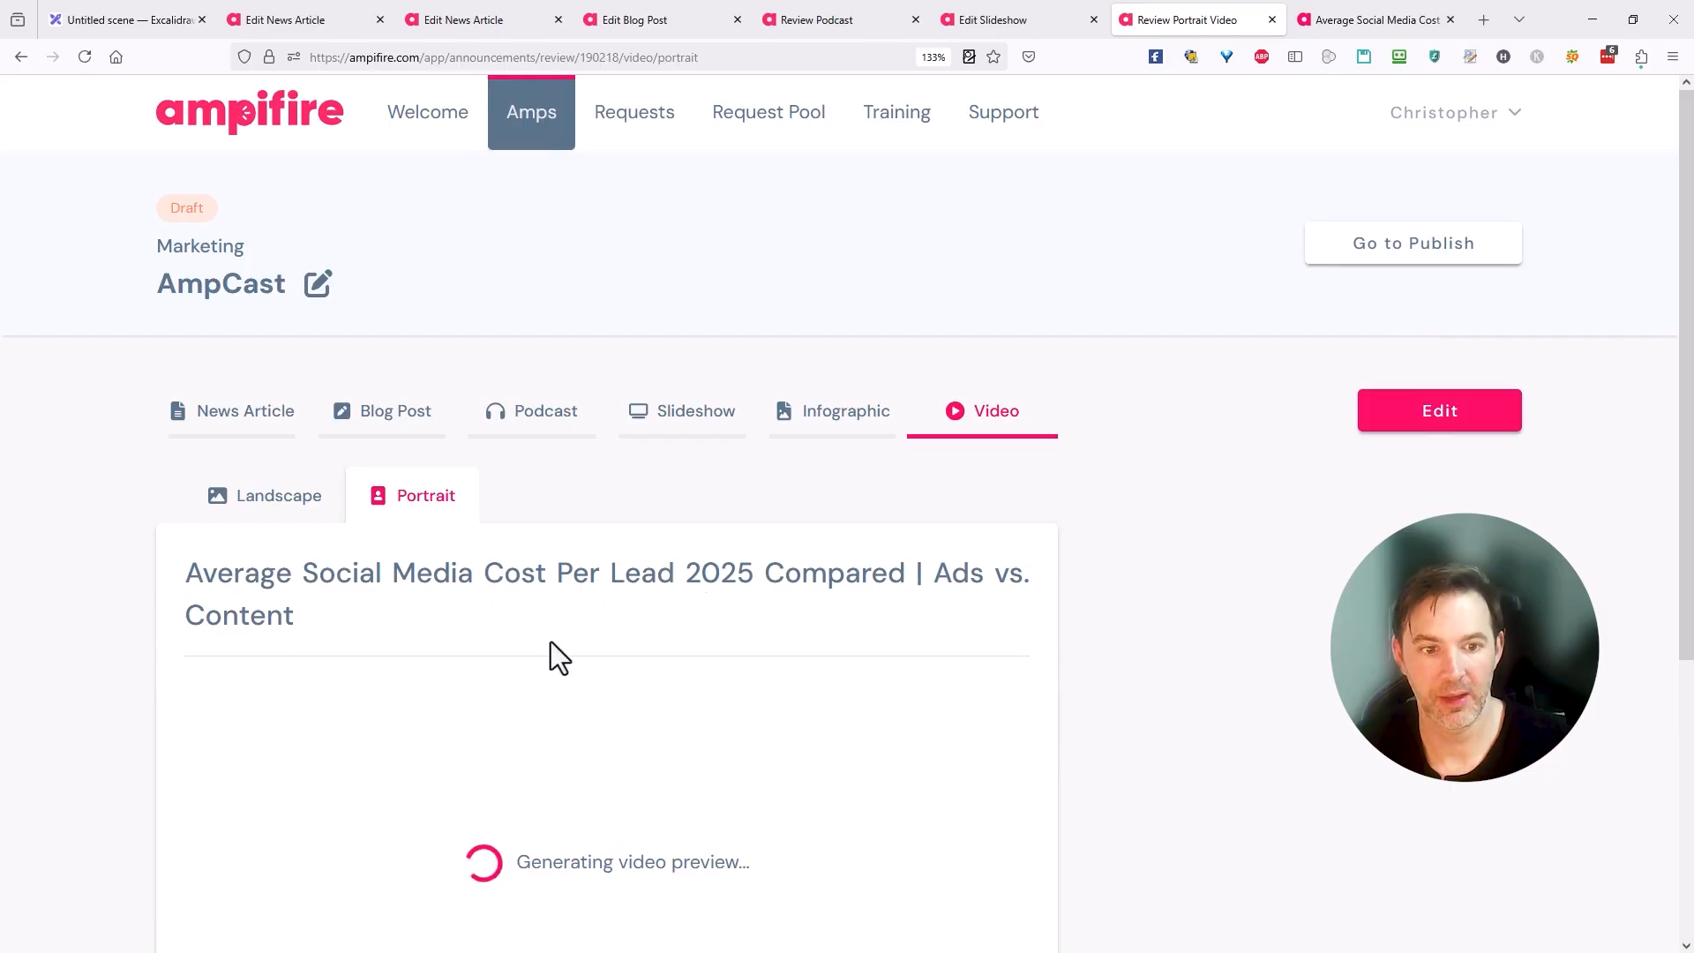
pyautogui.scroll(-3, 550, 643)
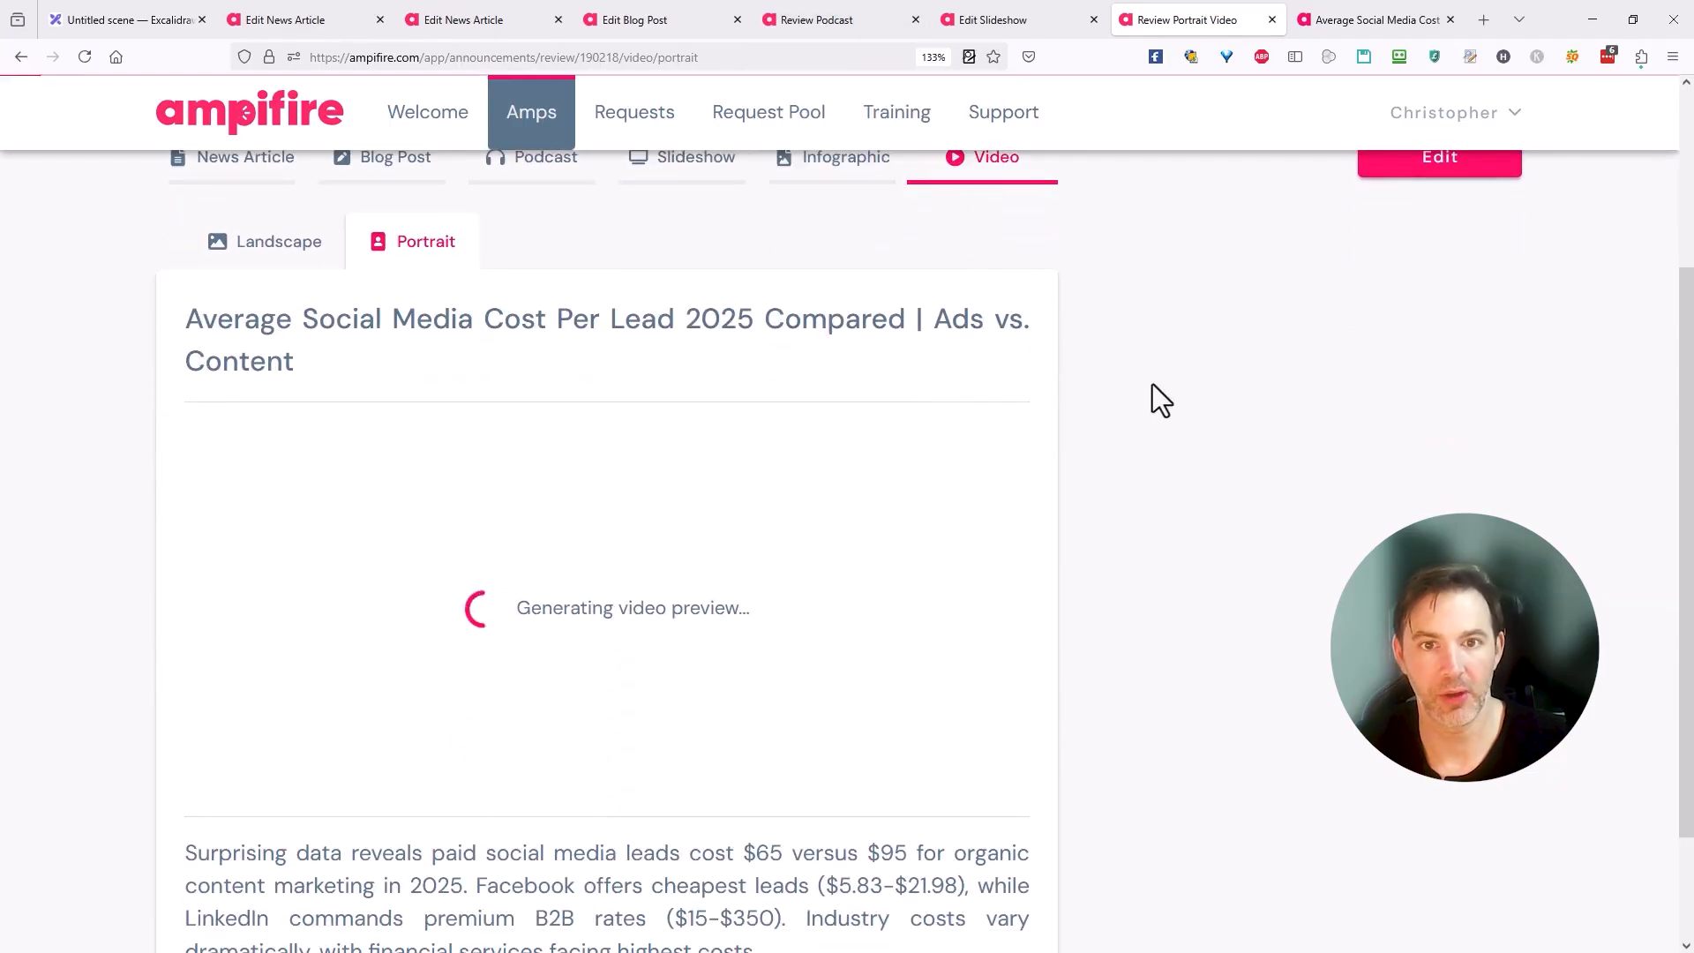
pyautogui.scroll(2, 1161, 402)
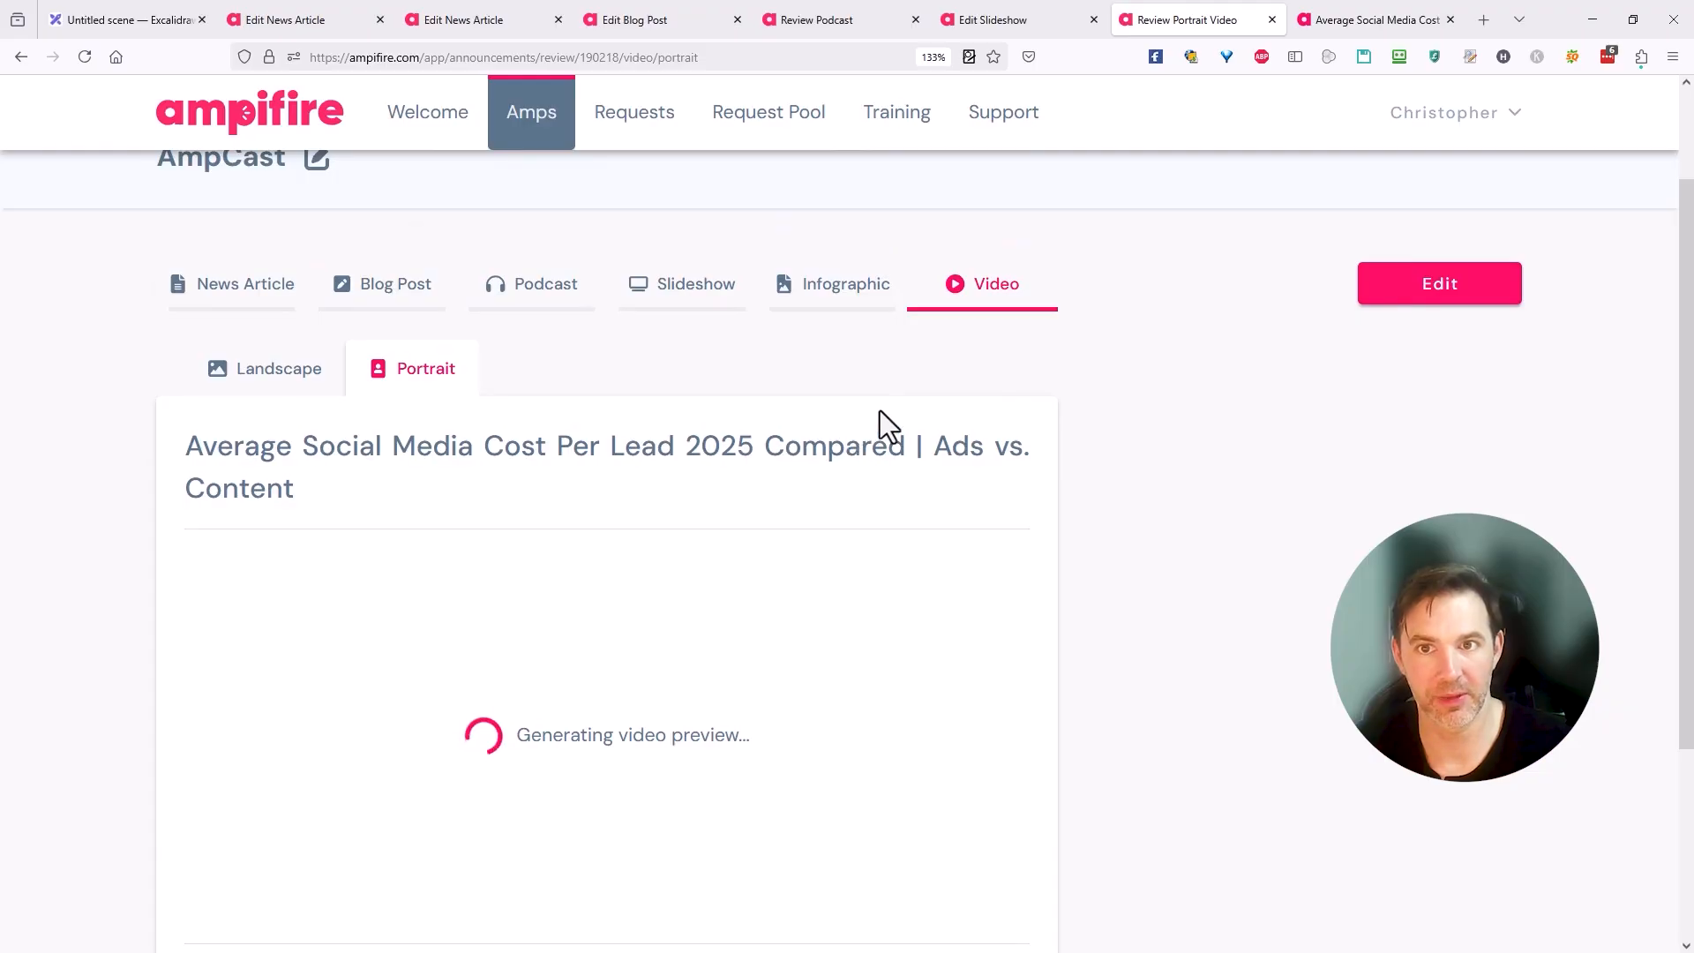
# - Return to the podcast review and look over the campaign's news article from there
pyautogui.moveTo(844, 28)
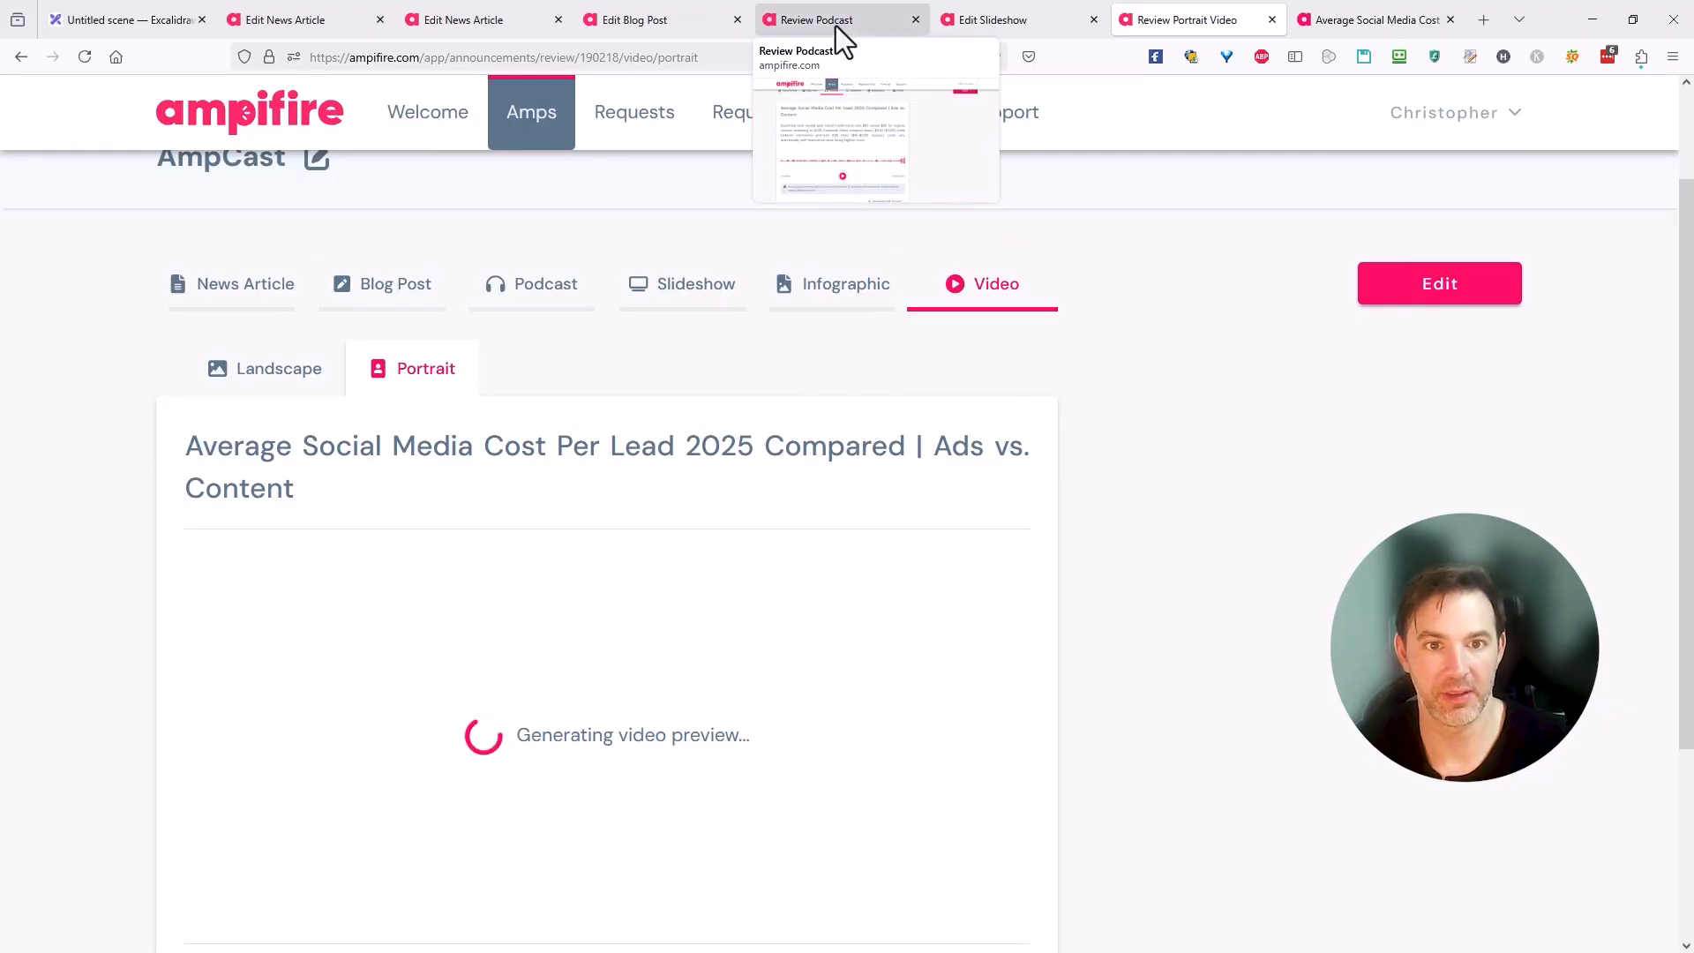
pyautogui.click(834, 25)
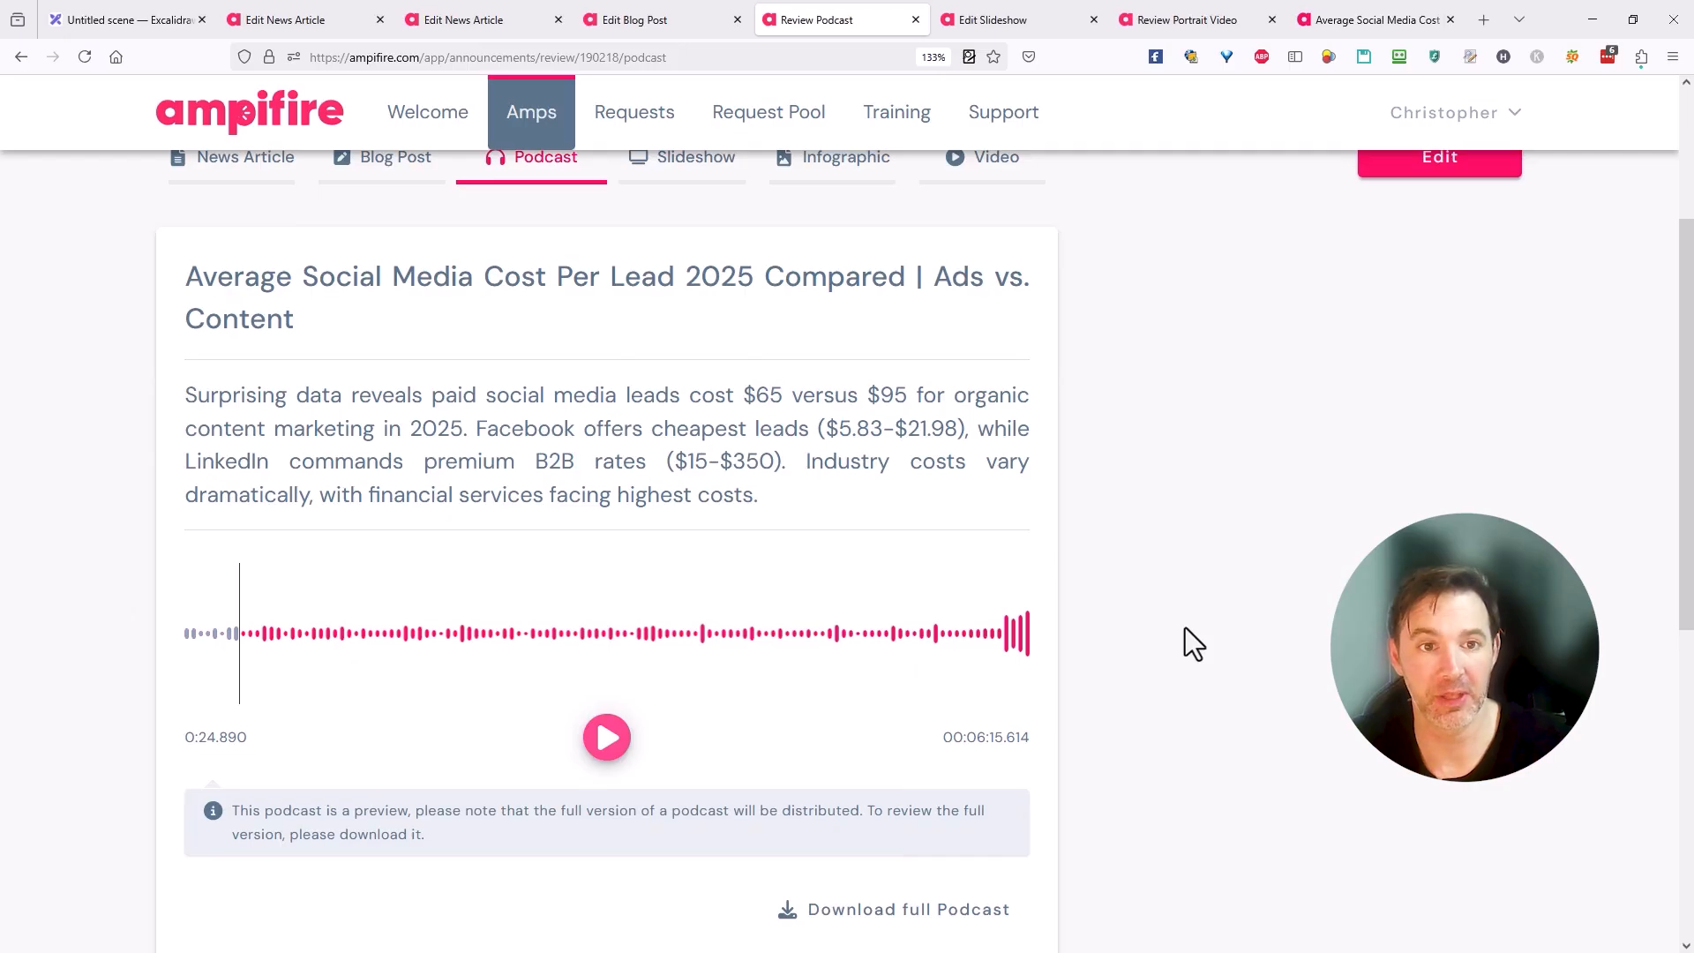
pyautogui.scroll(2, 338, 471)
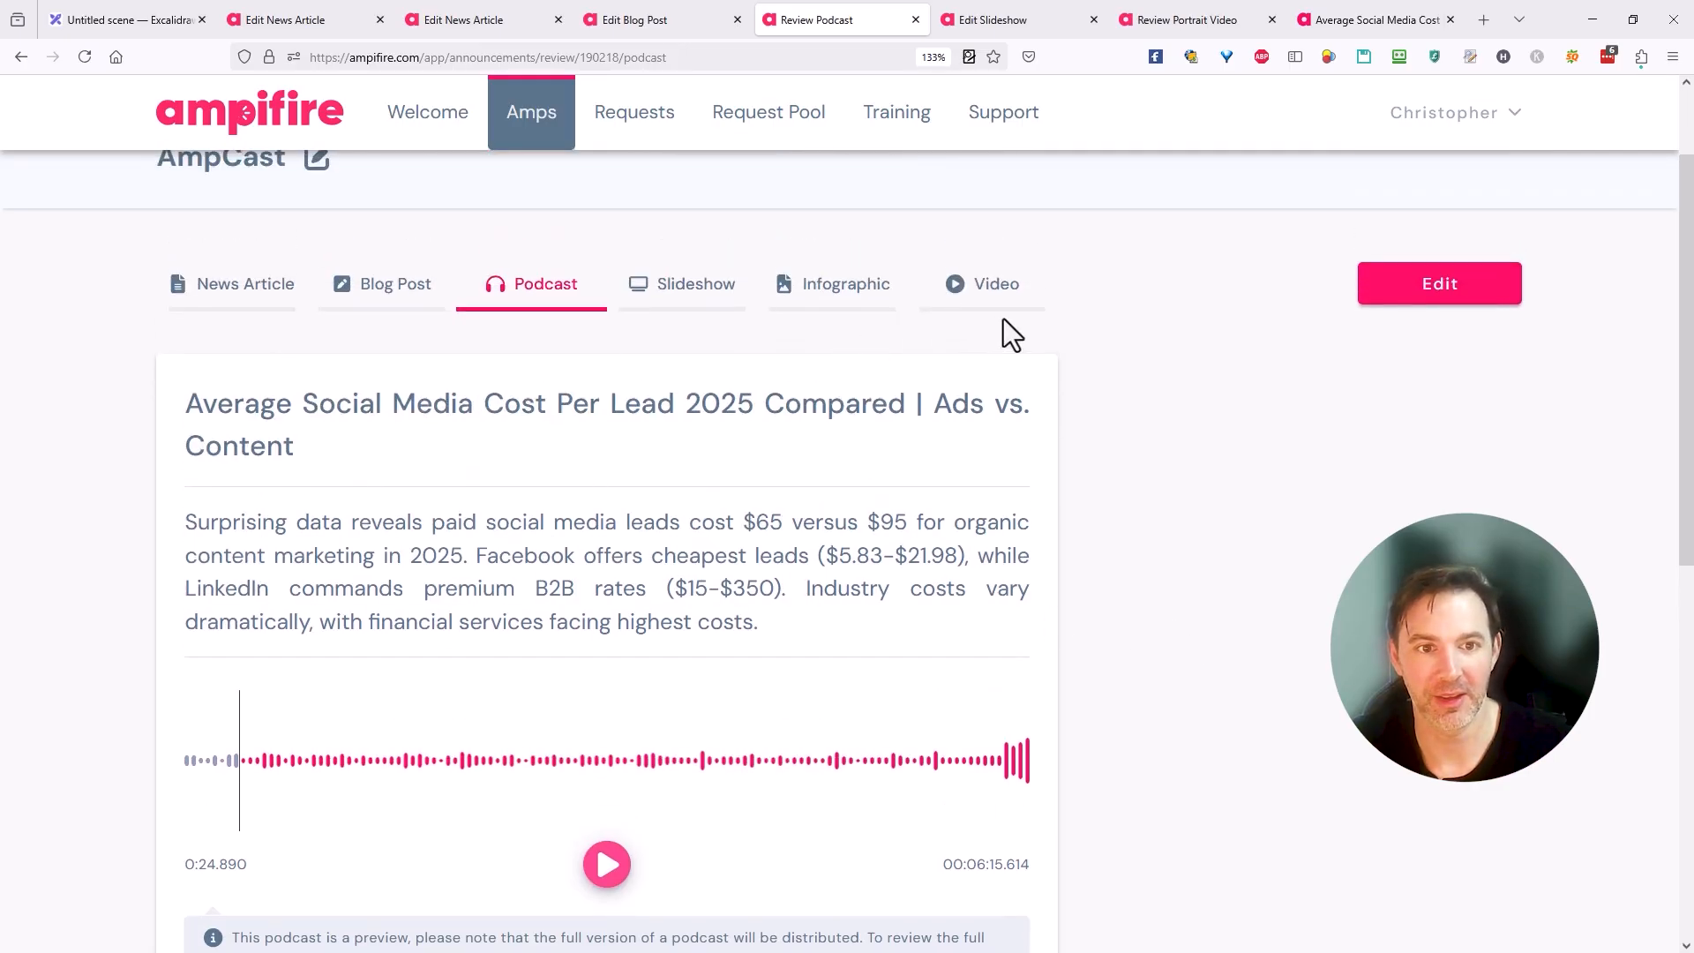
pyautogui.click(269, 296)
pyautogui.scroll(-12, 113, 452)
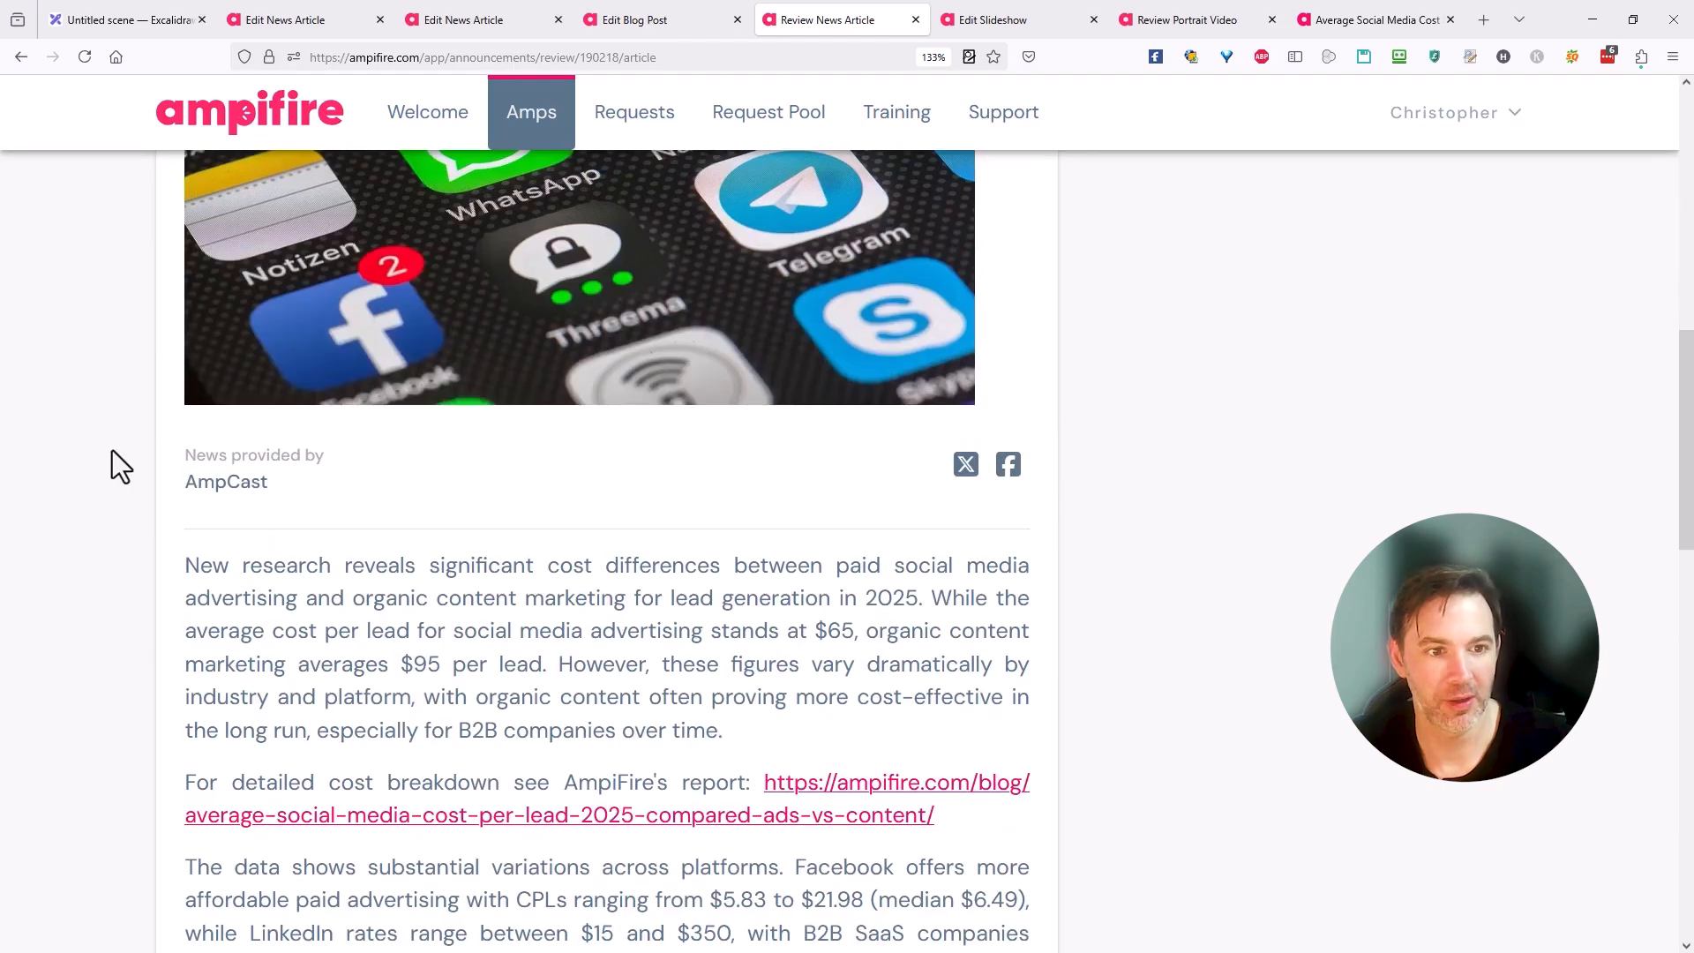
pyautogui.scroll(12, 115, 450)
# - Look through the blog post's review version, including its platform-by-platform cost sections
pyautogui.click(393, 280)
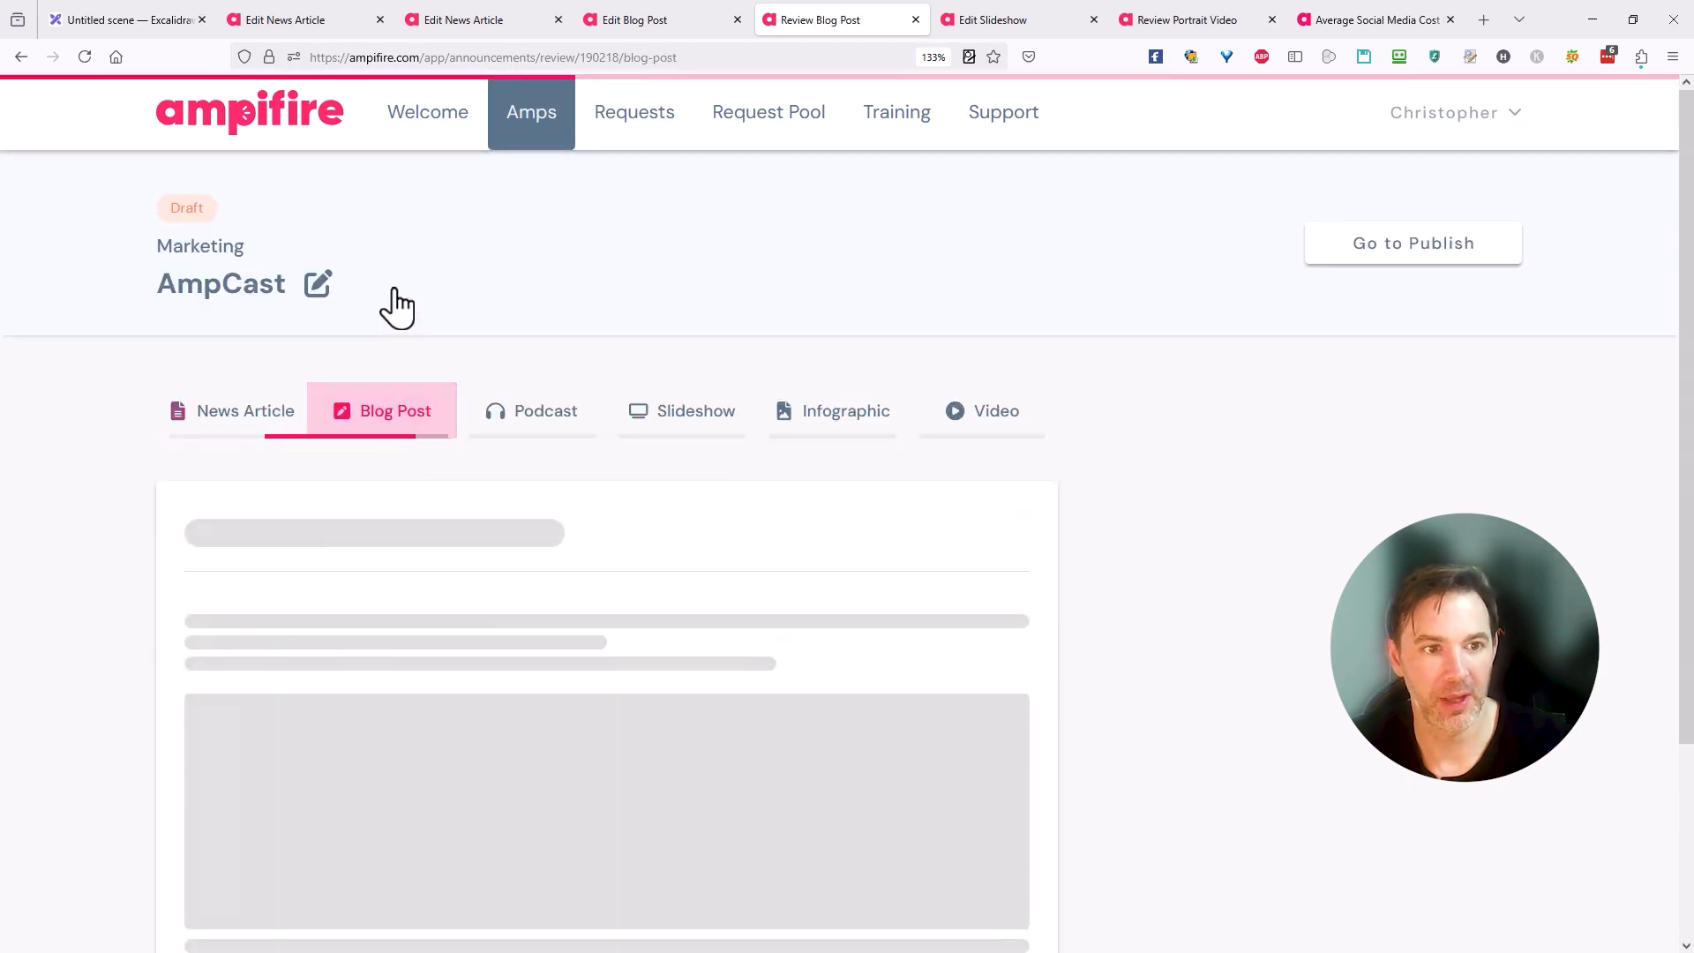
pyautogui.scroll(-20, 394, 333)
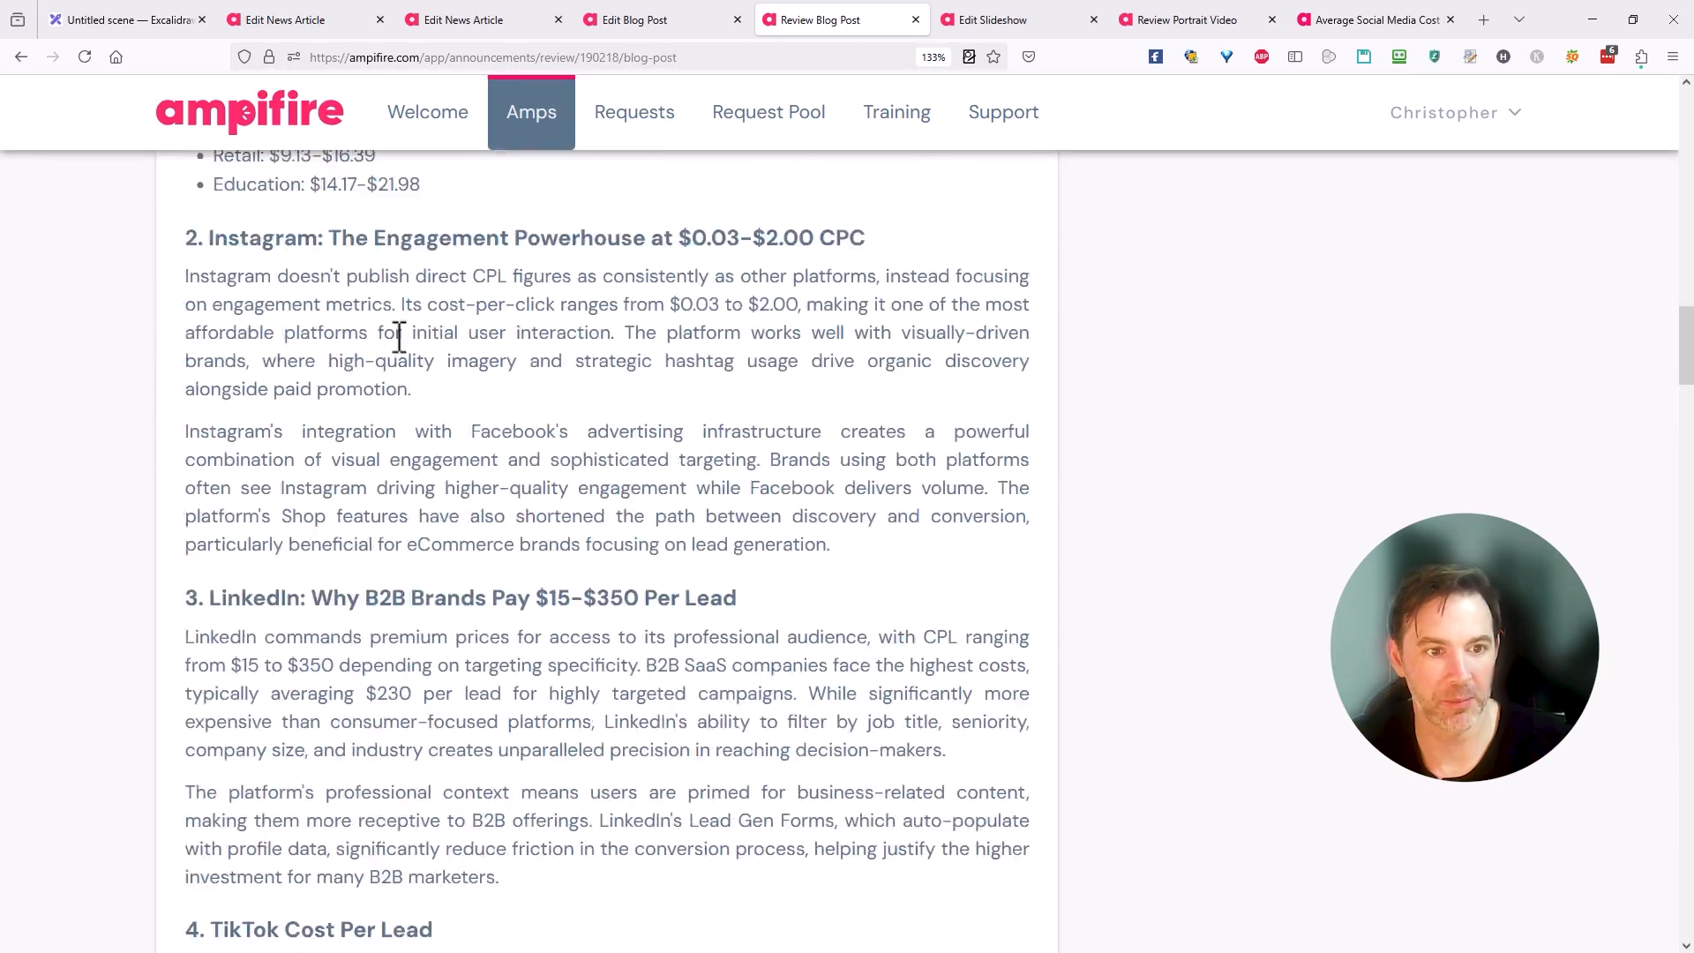
pyautogui.scroll(10, 399, 336)
pyautogui.scroll(10, 397, 338)
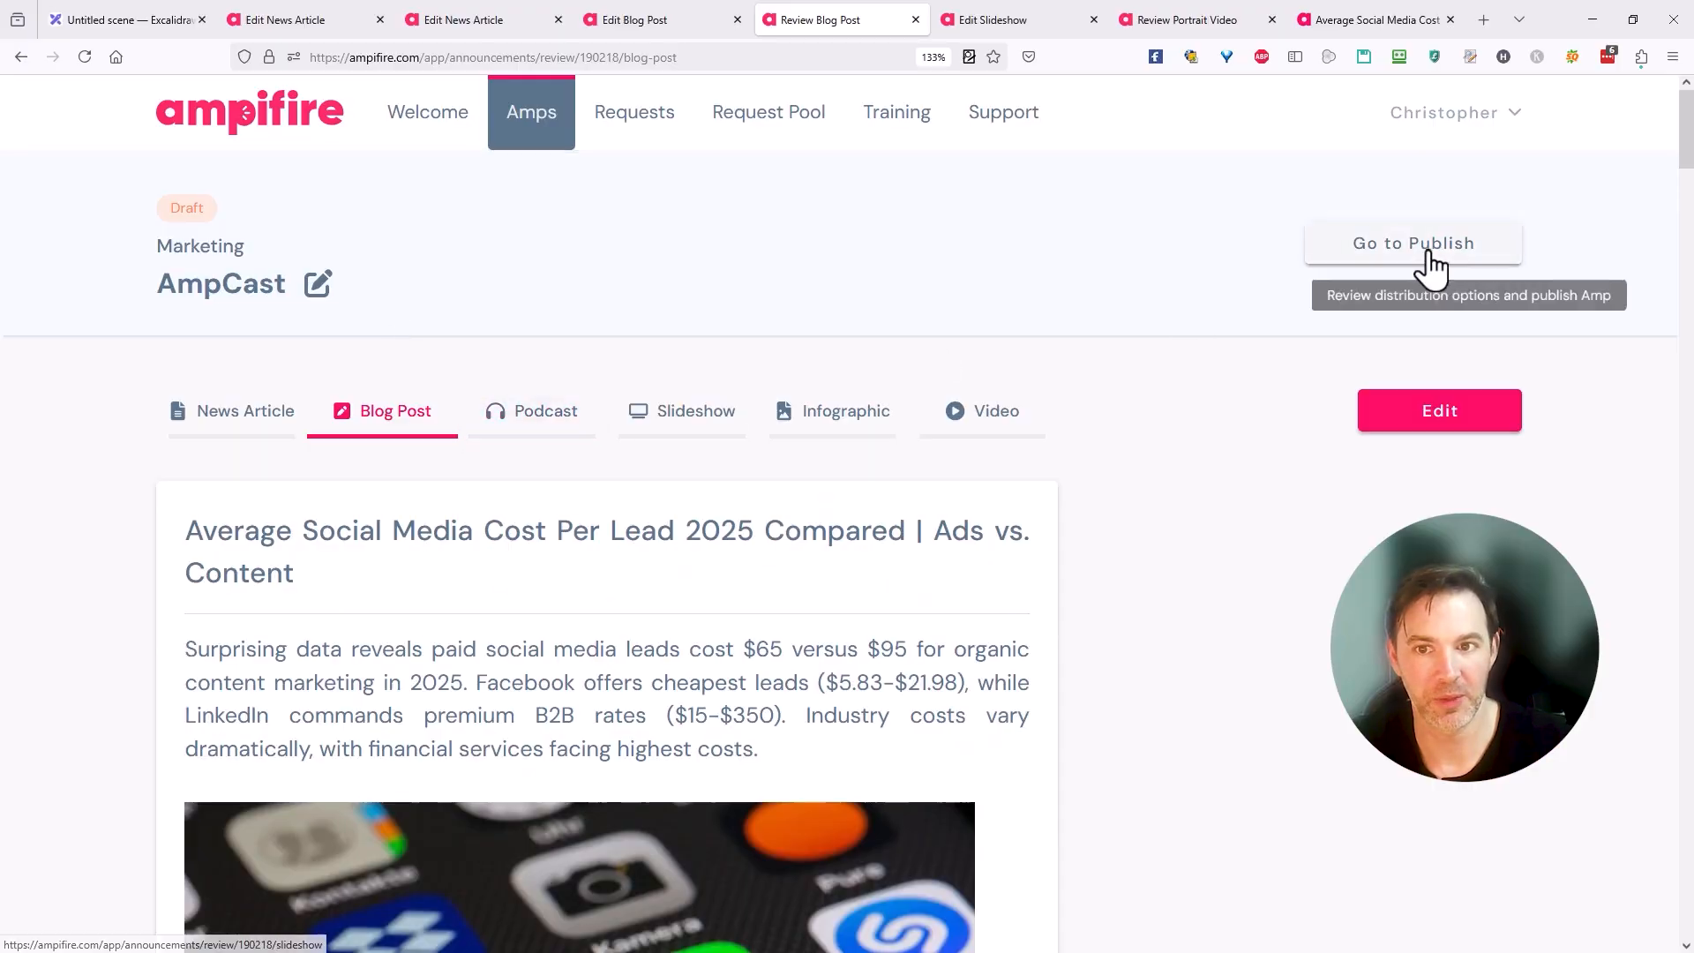
# - Look over the podcast and slideshow in their review versions
pyautogui.click(540, 424)
pyautogui.scroll(-3, 851, 468)
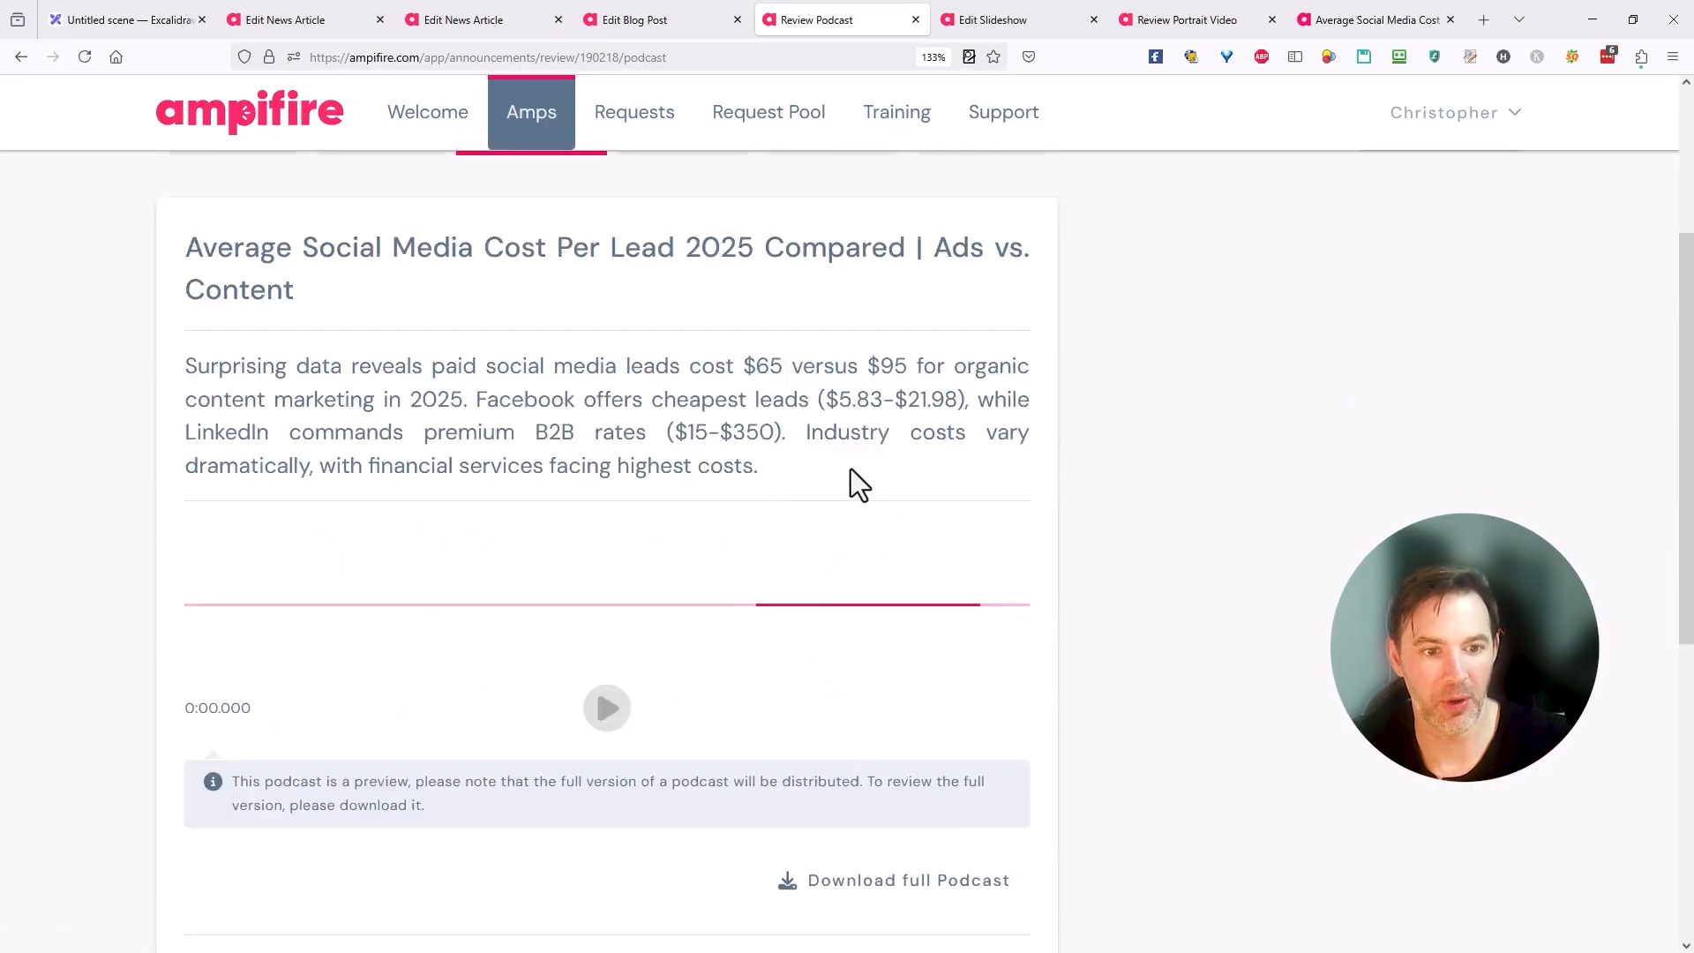
pyautogui.scroll(3, 851, 468)
pyautogui.click(680, 408)
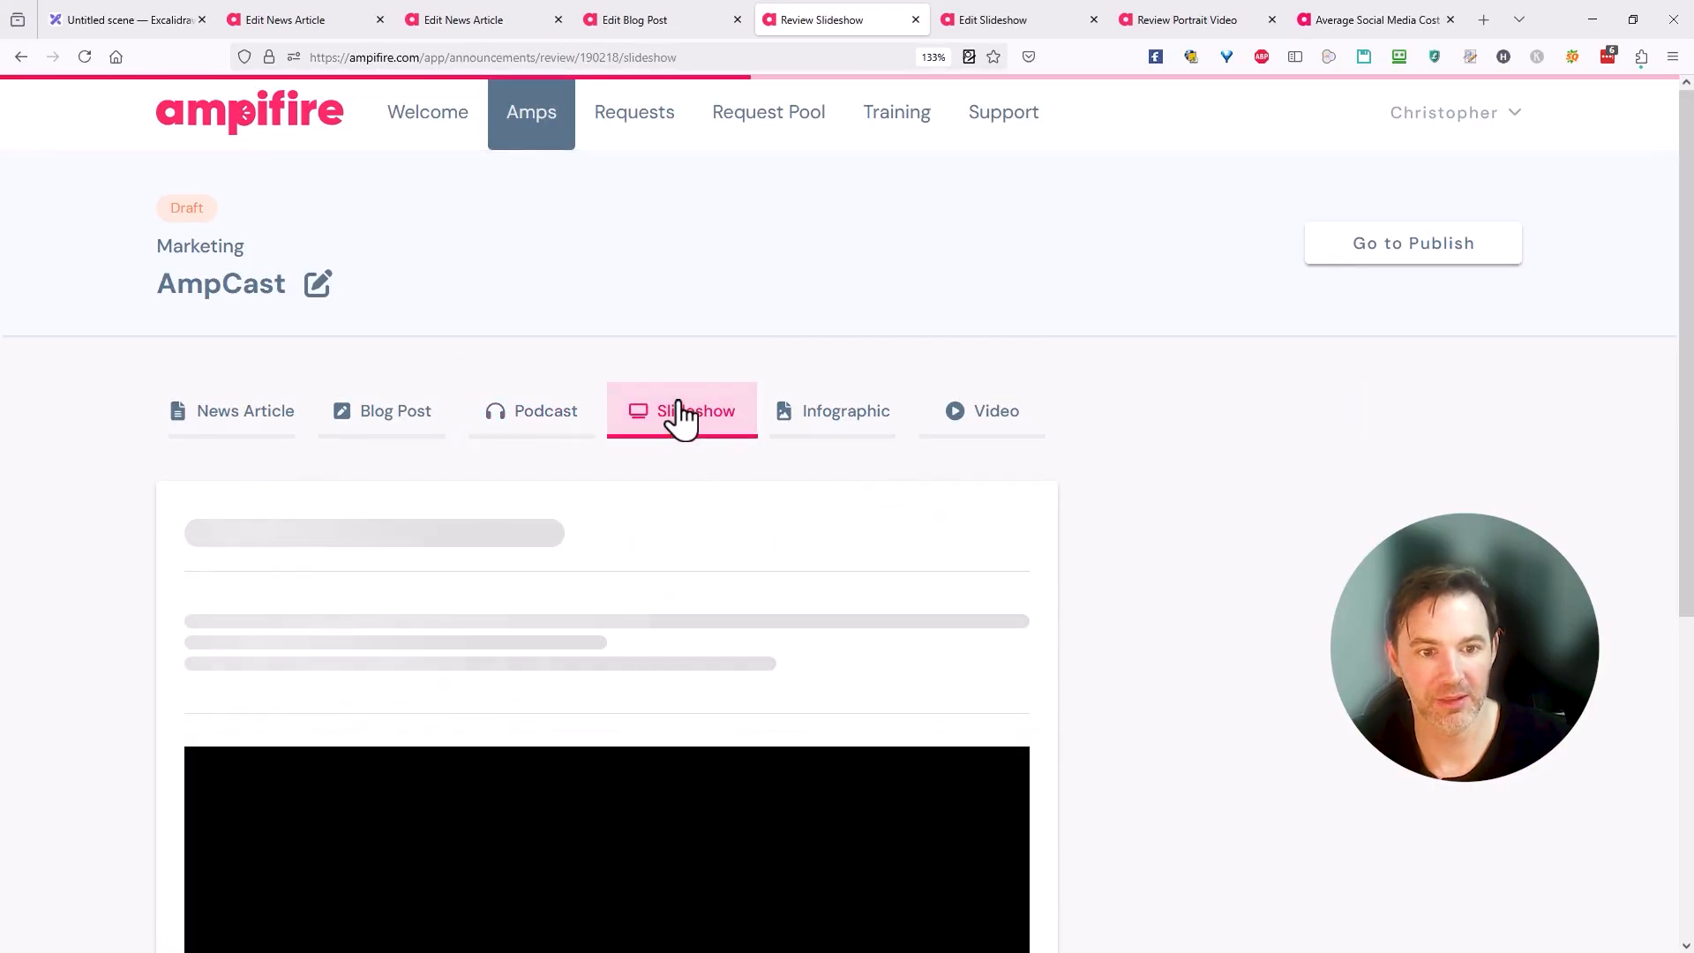
pyautogui.scroll(-1, 889, 406)
pyautogui.scroll(-6, 889, 406)
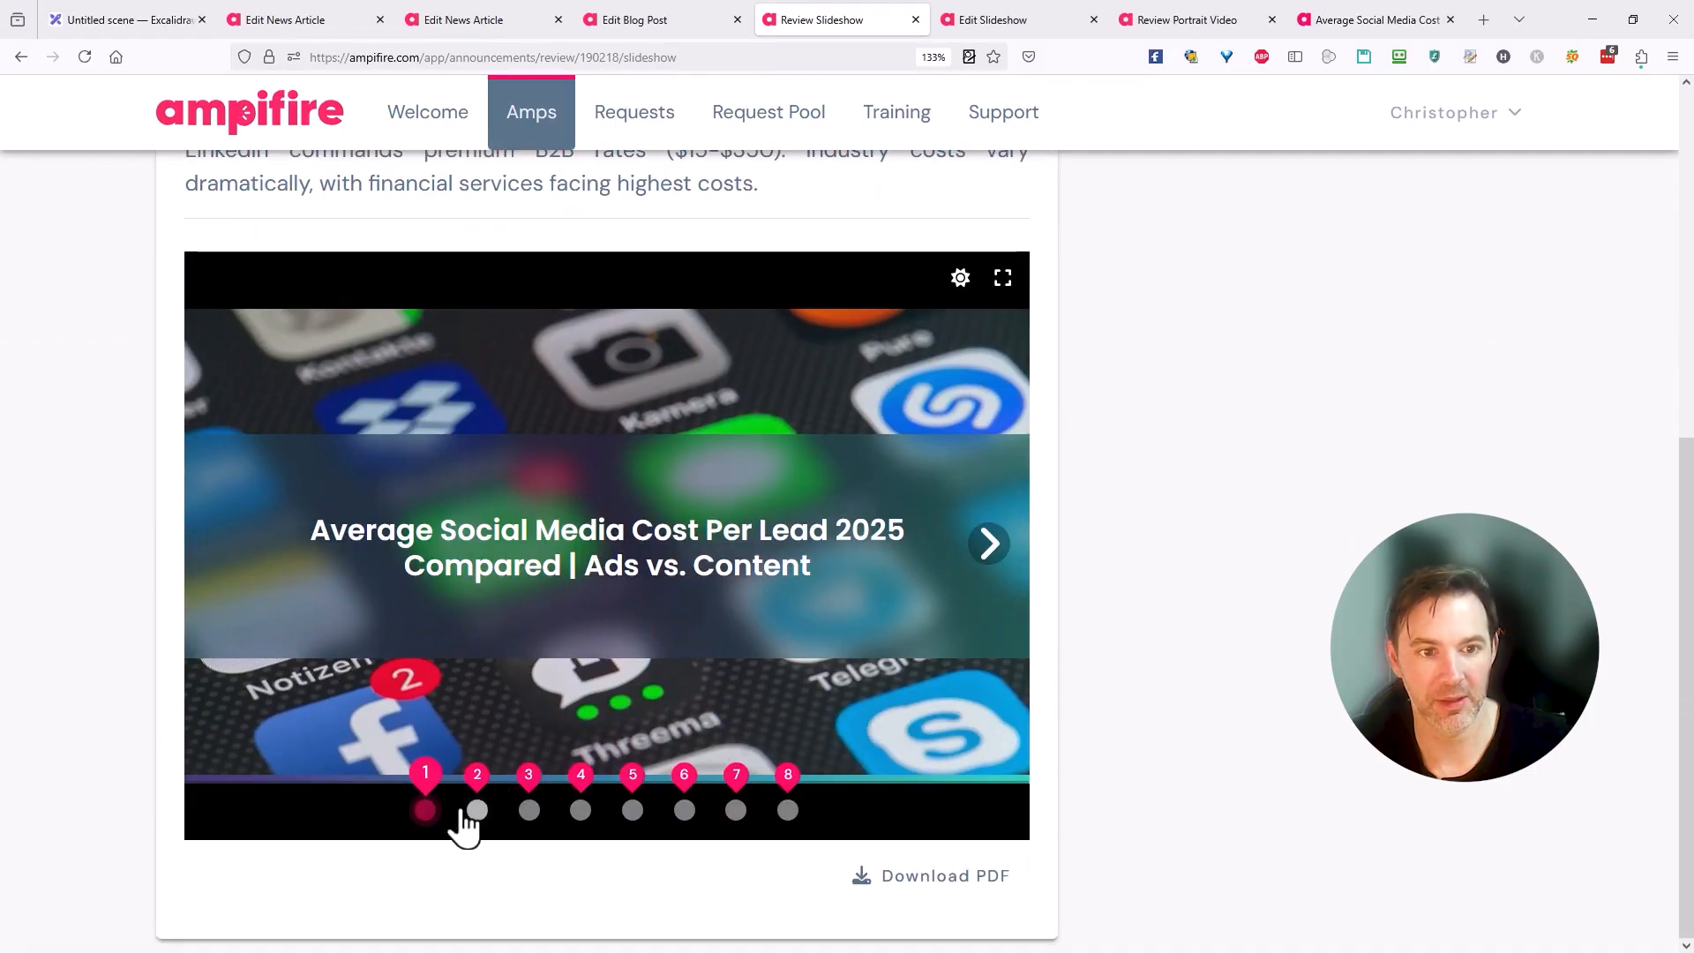
pyautogui.scroll(7, 1157, 553)
# - Look over the infographic's captions and design and the landscape video's scenes
pyautogui.click(802, 430)
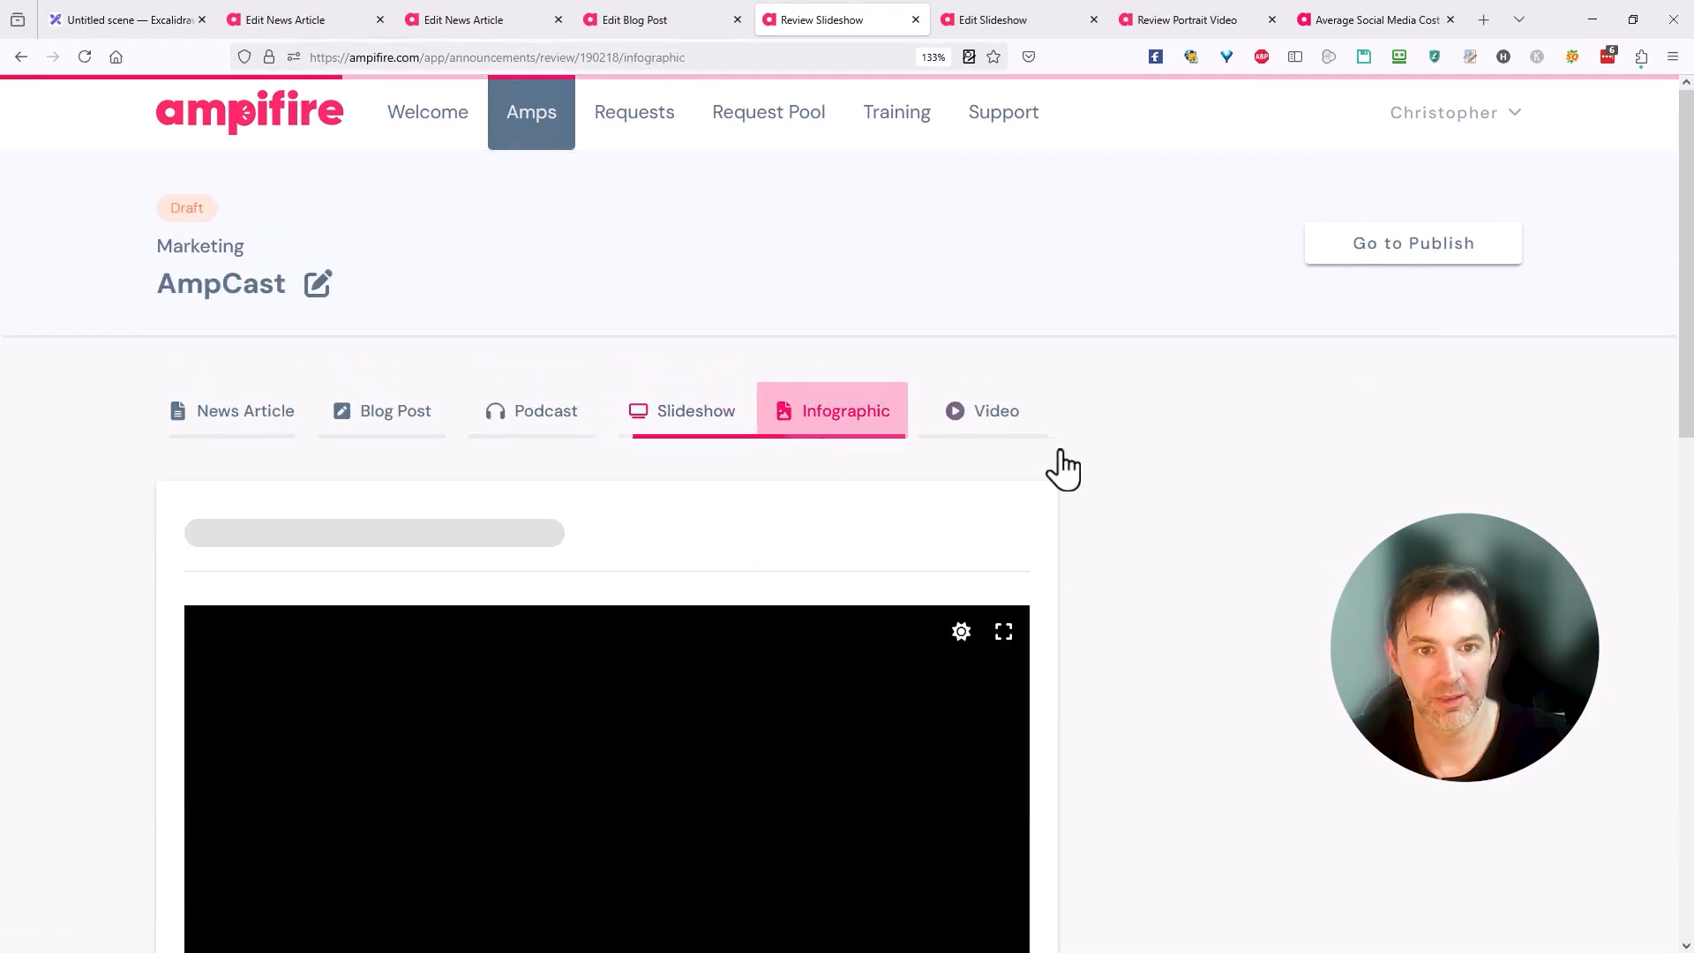
pyautogui.scroll(-10, 1103, 383)
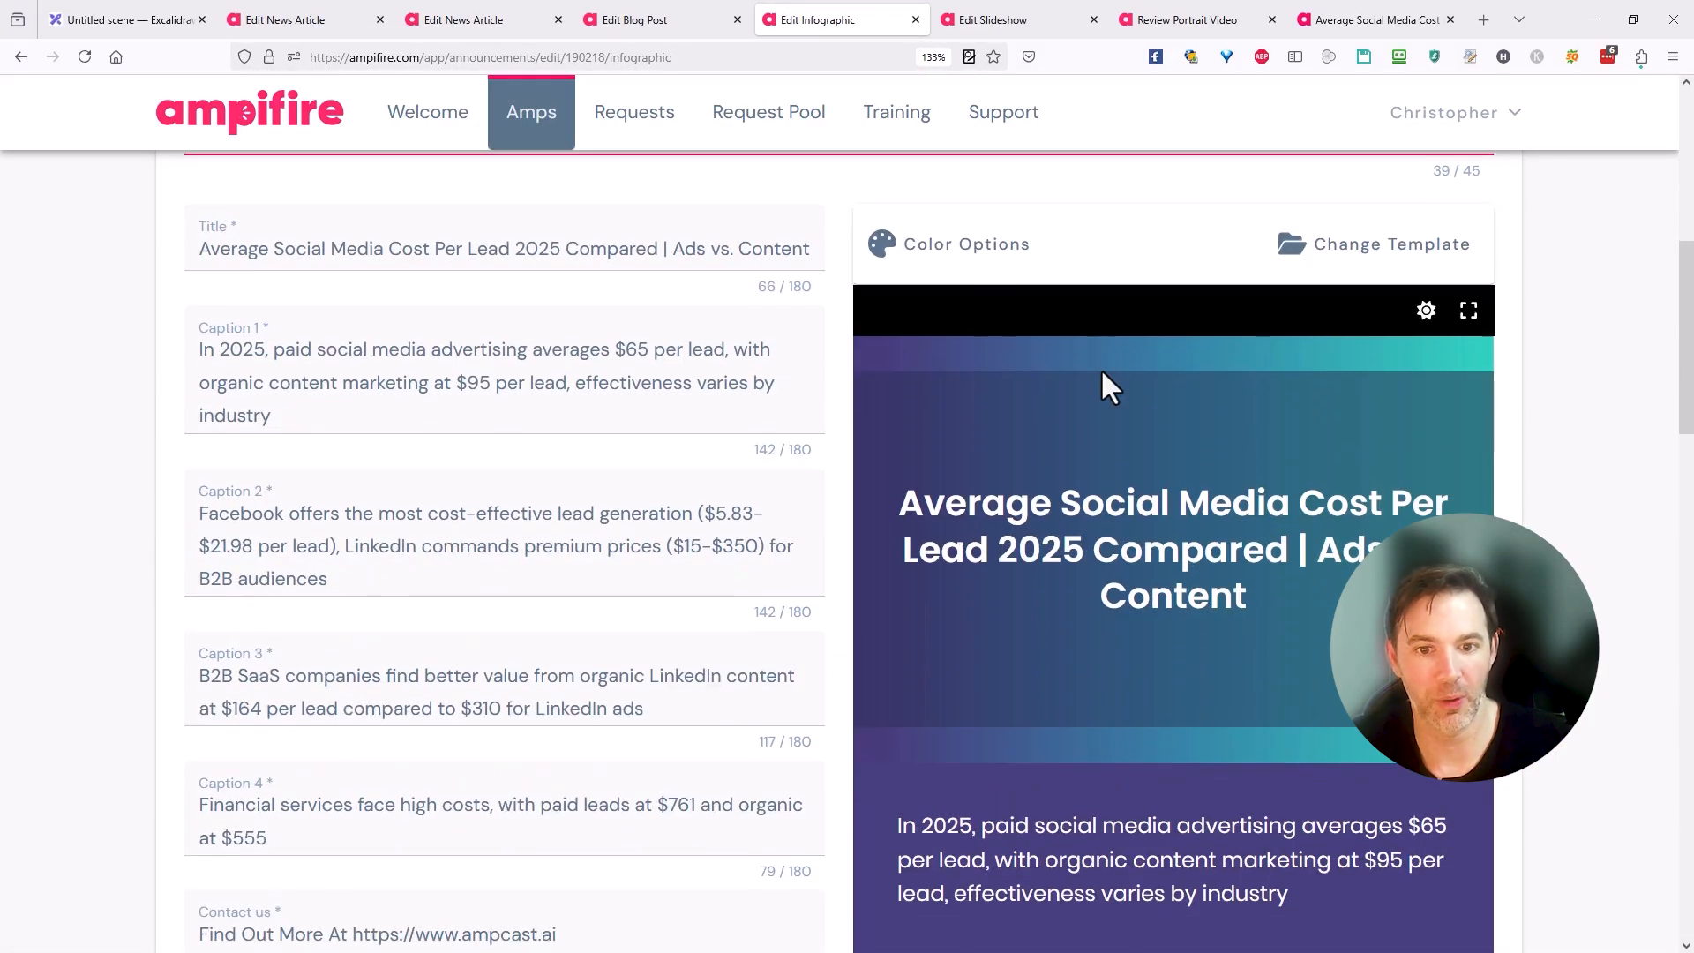
pyautogui.scroll(-5, 1100, 368)
pyautogui.scroll(15, 1103, 372)
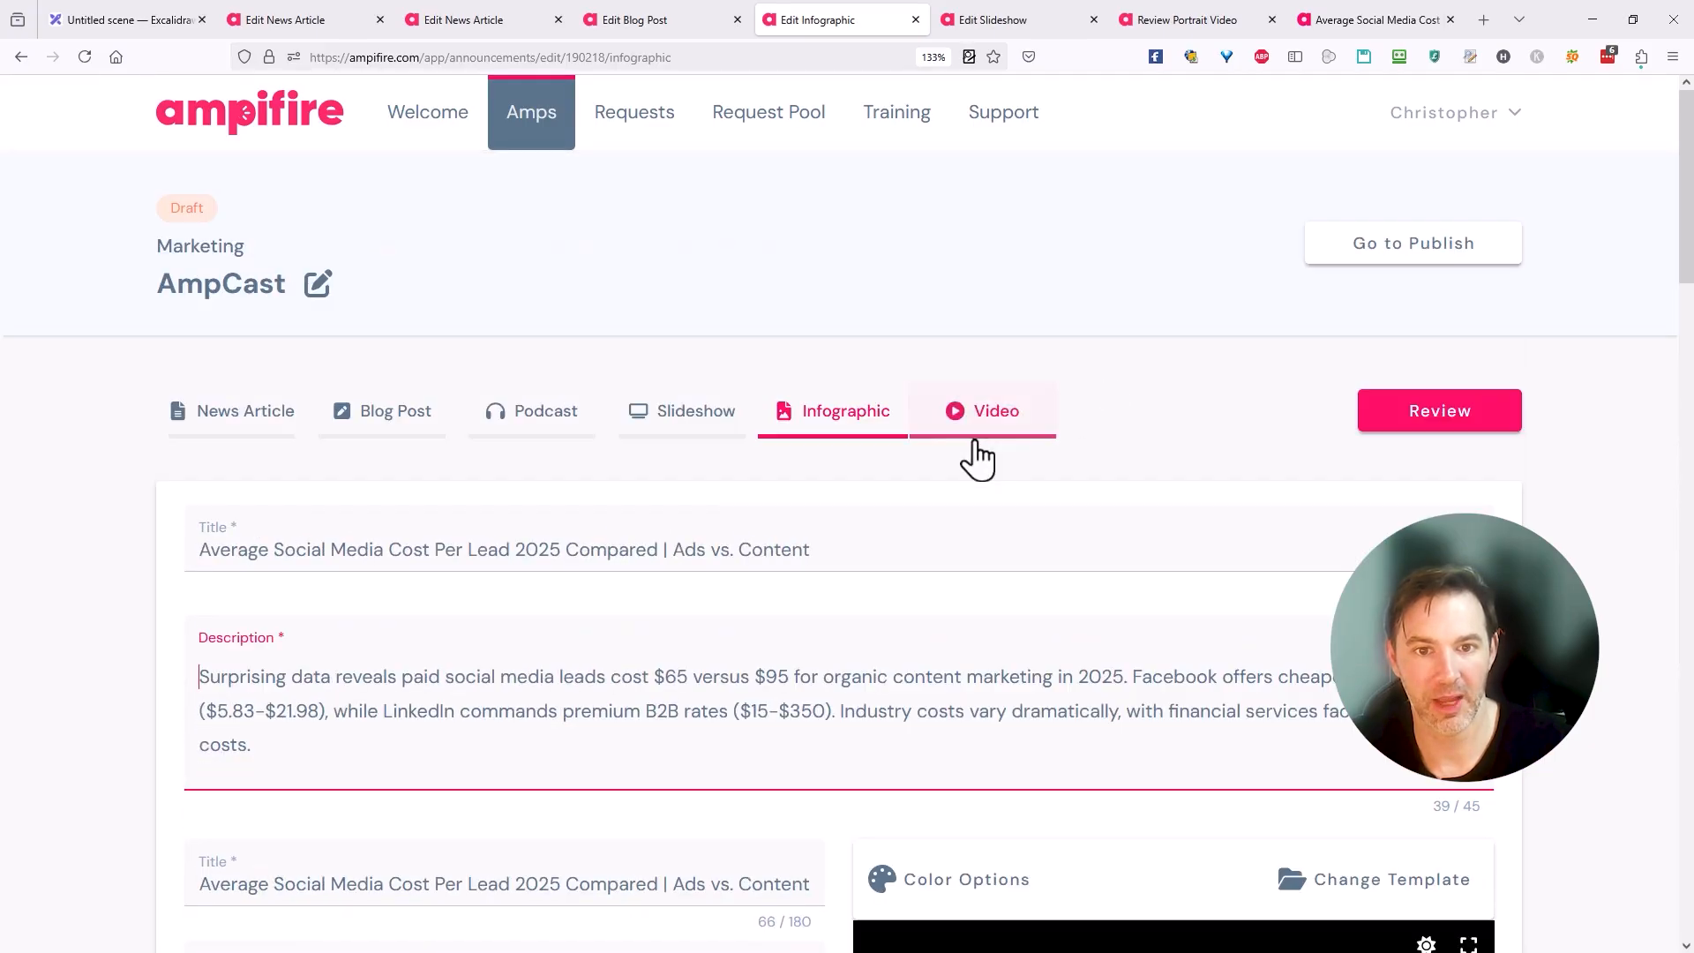
pyautogui.click(978, 435)
pyautogui.scroll(-8, 1002, 442)
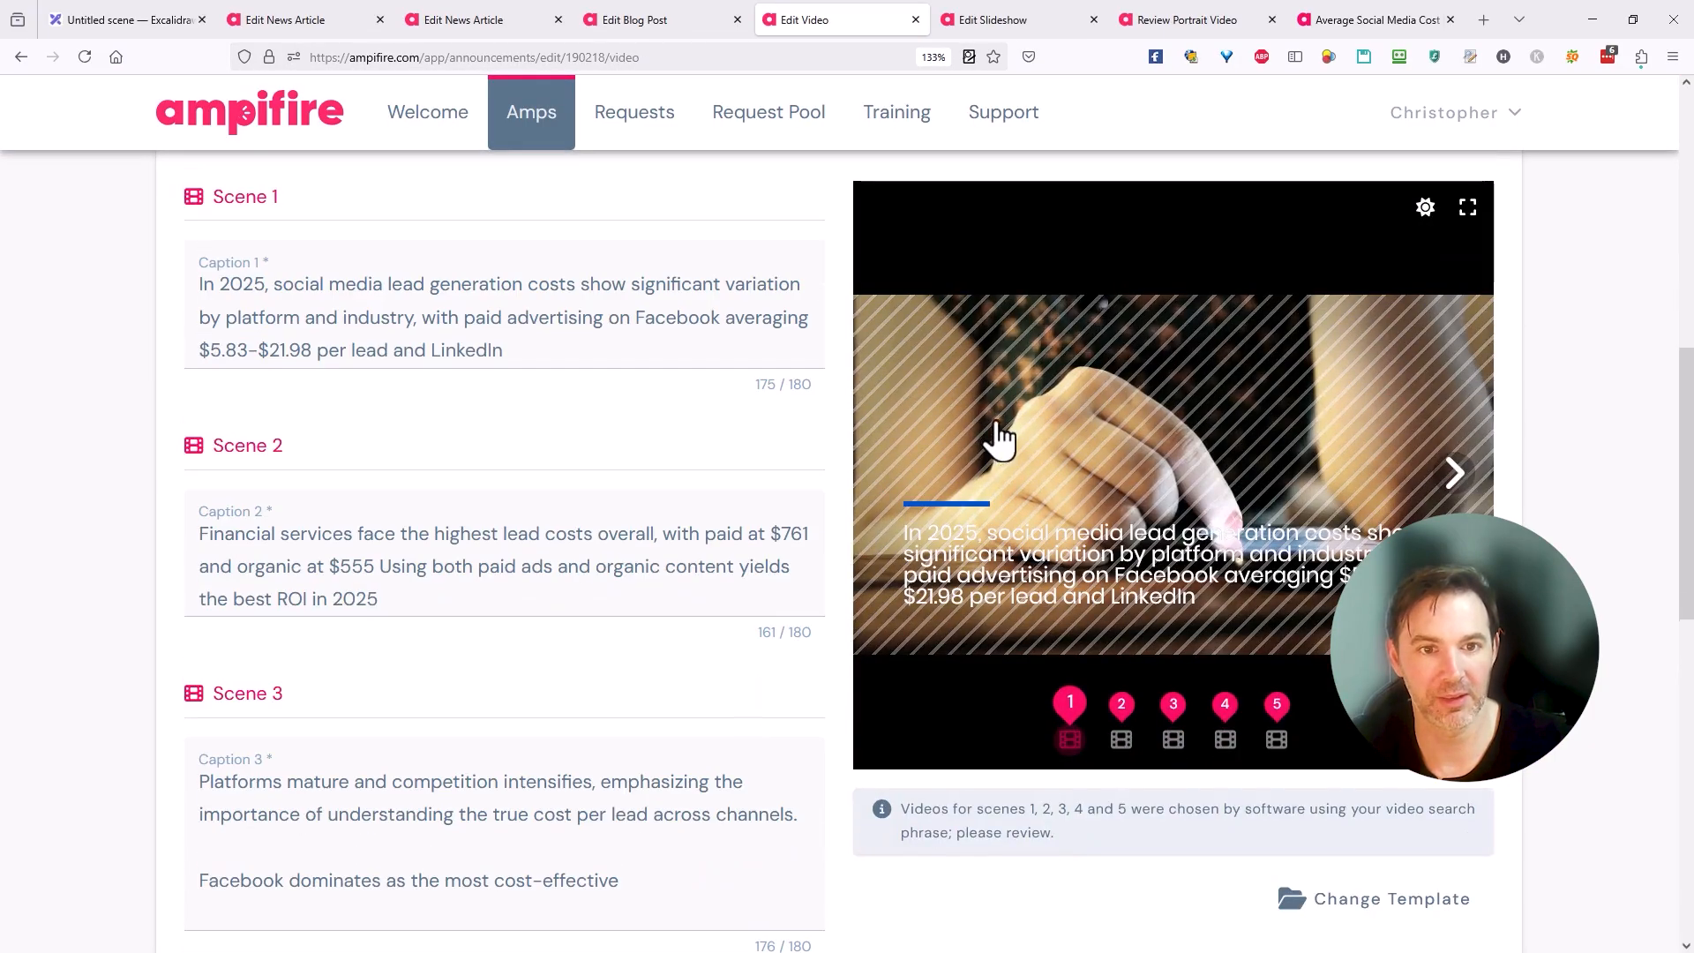
pyautogui.scroll(8, 1006, 437)
# - Go from the portrait video review to publishing the Amp and examine the distribution options and agreement terms
pyautogui.click(1224, 8)
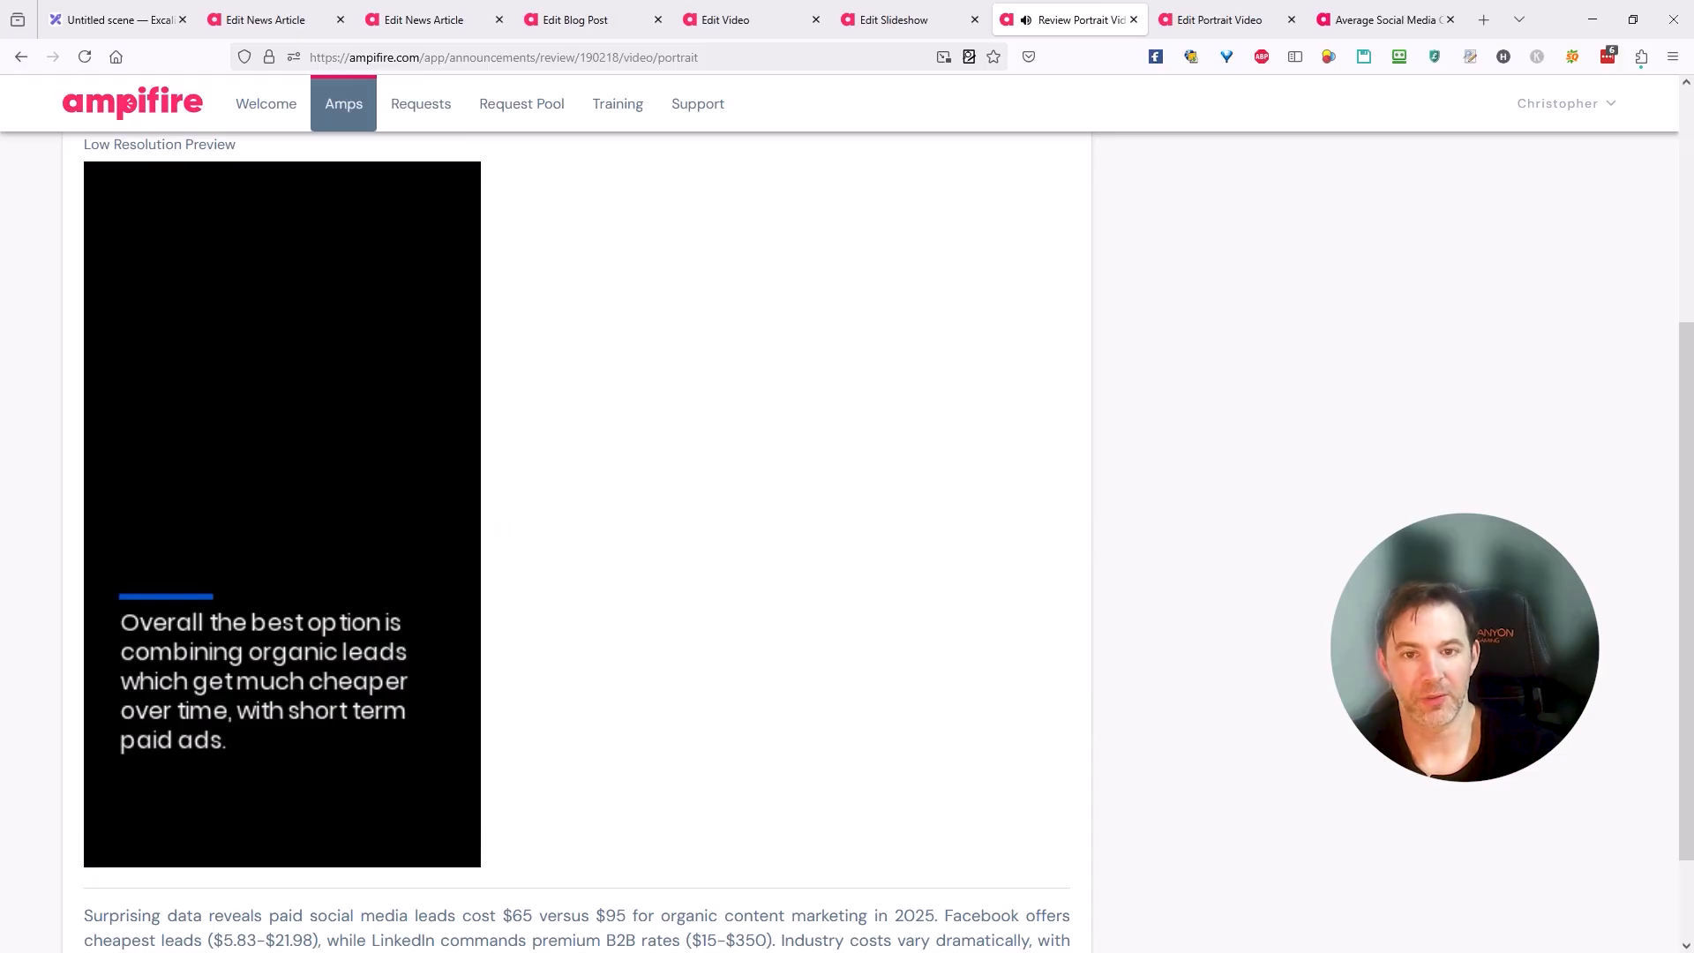
pyautogui.scroll(5, 582, 530)
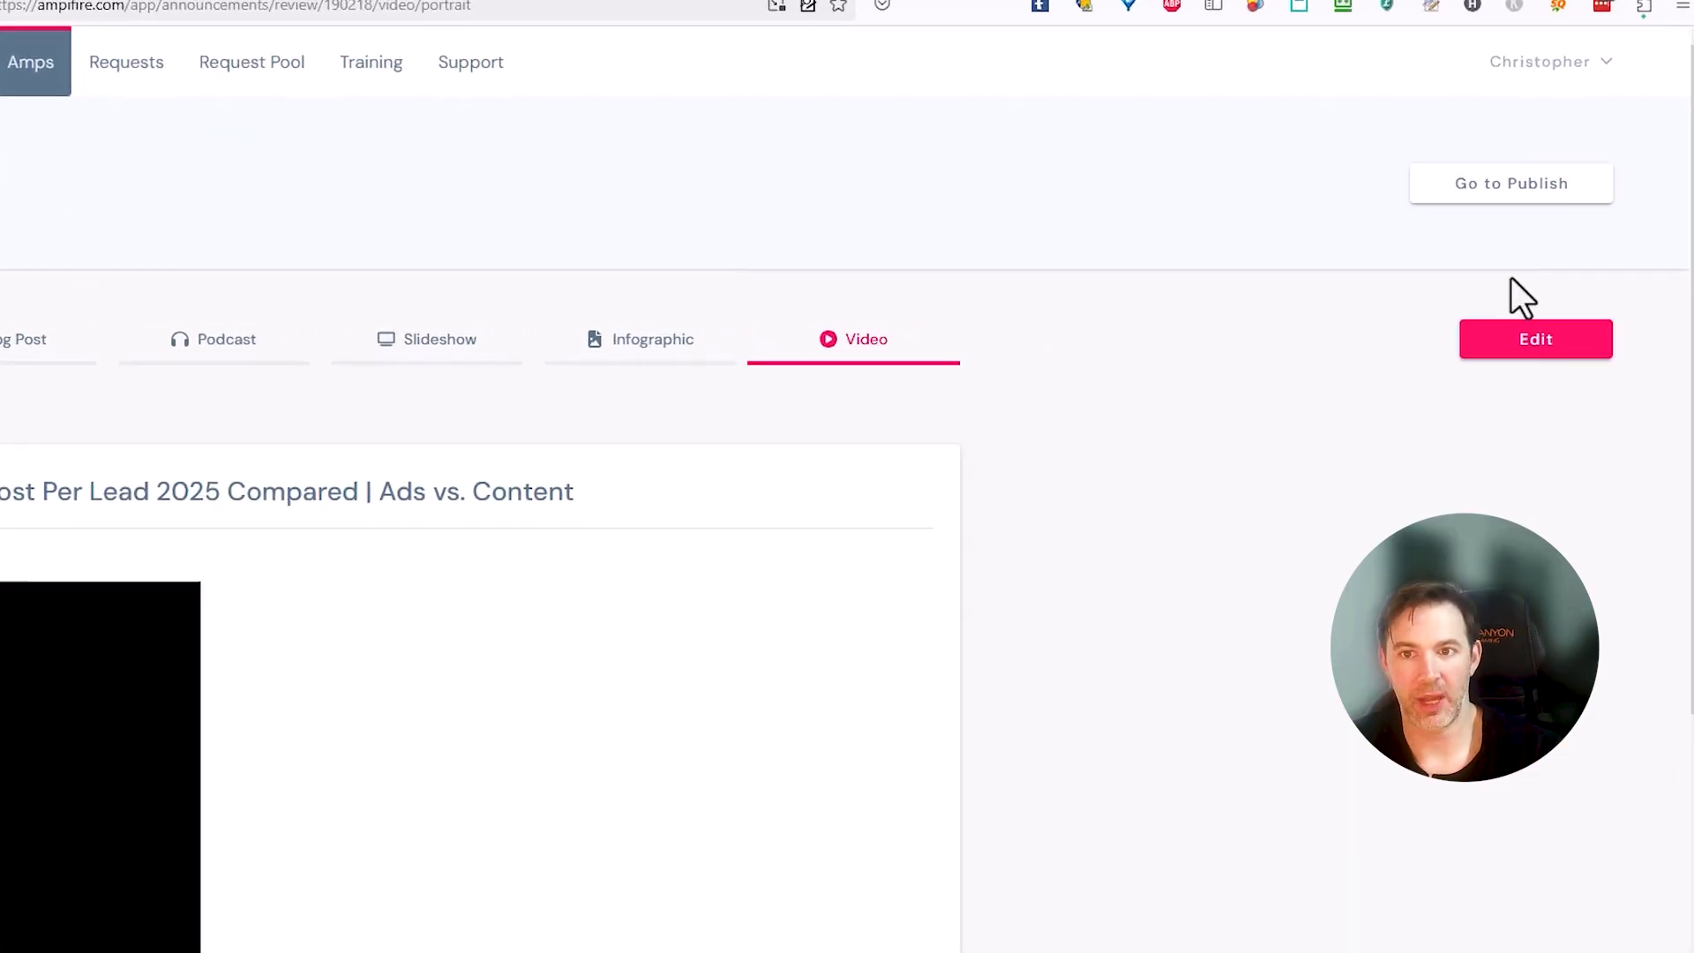
pyautogui.click(1491, 181)
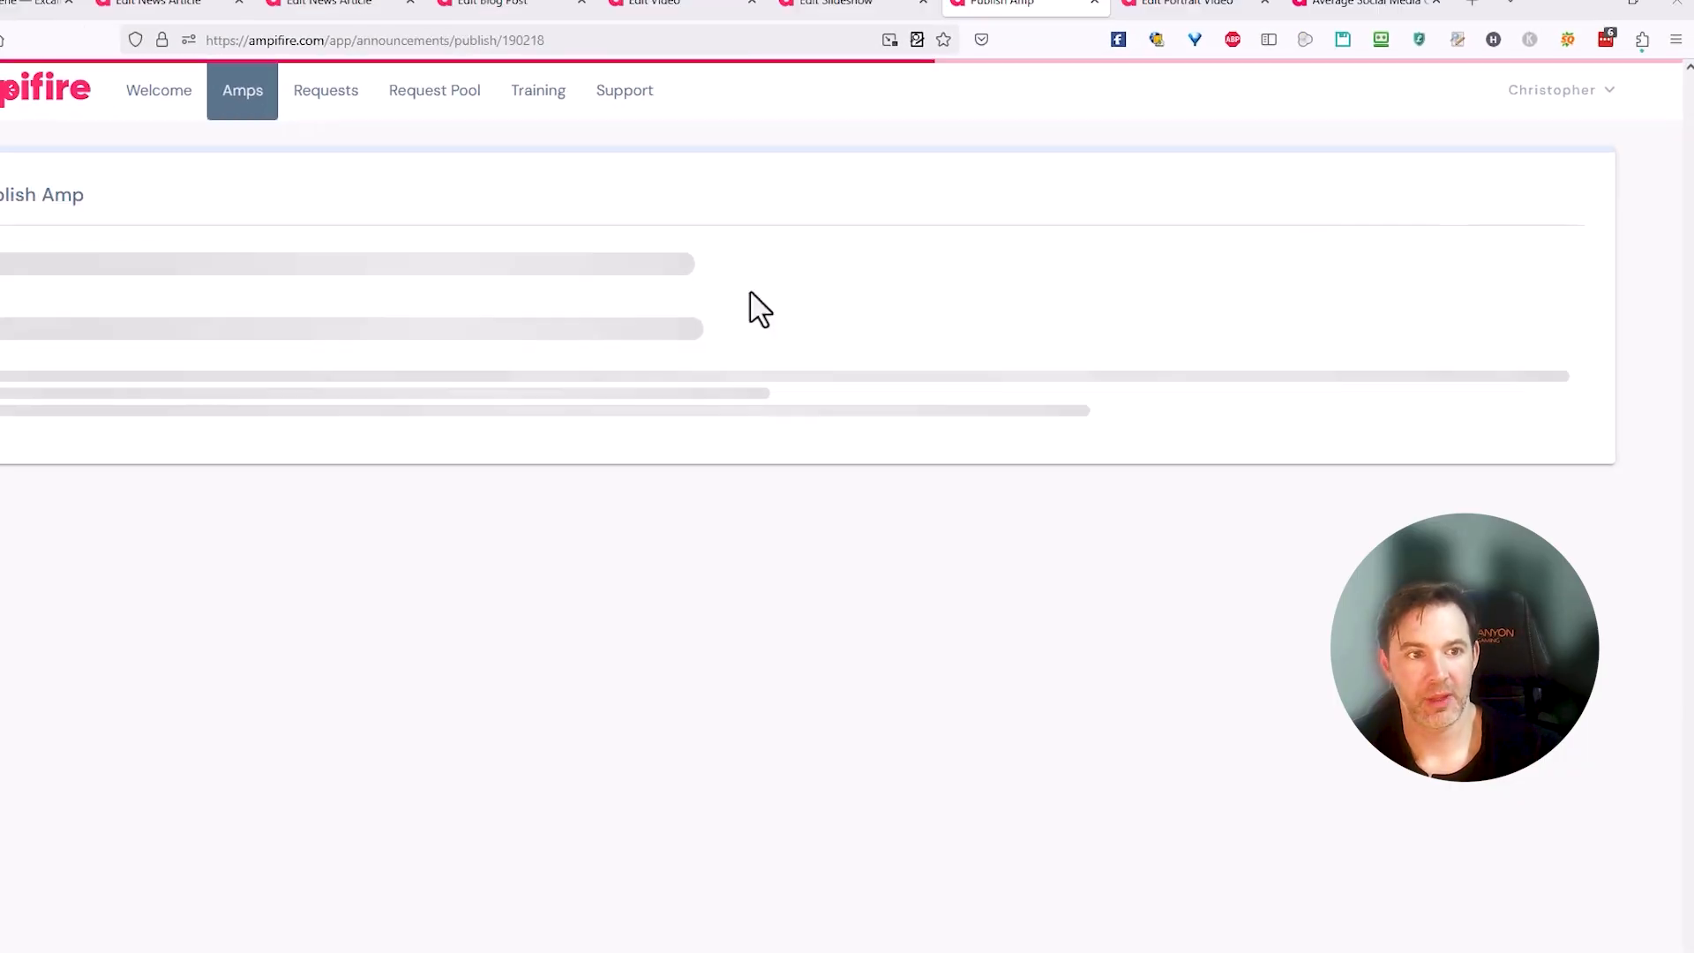
pyautogui.scroll(-3, 824, 514)
pyautogui.scroll(3, 824, 514)
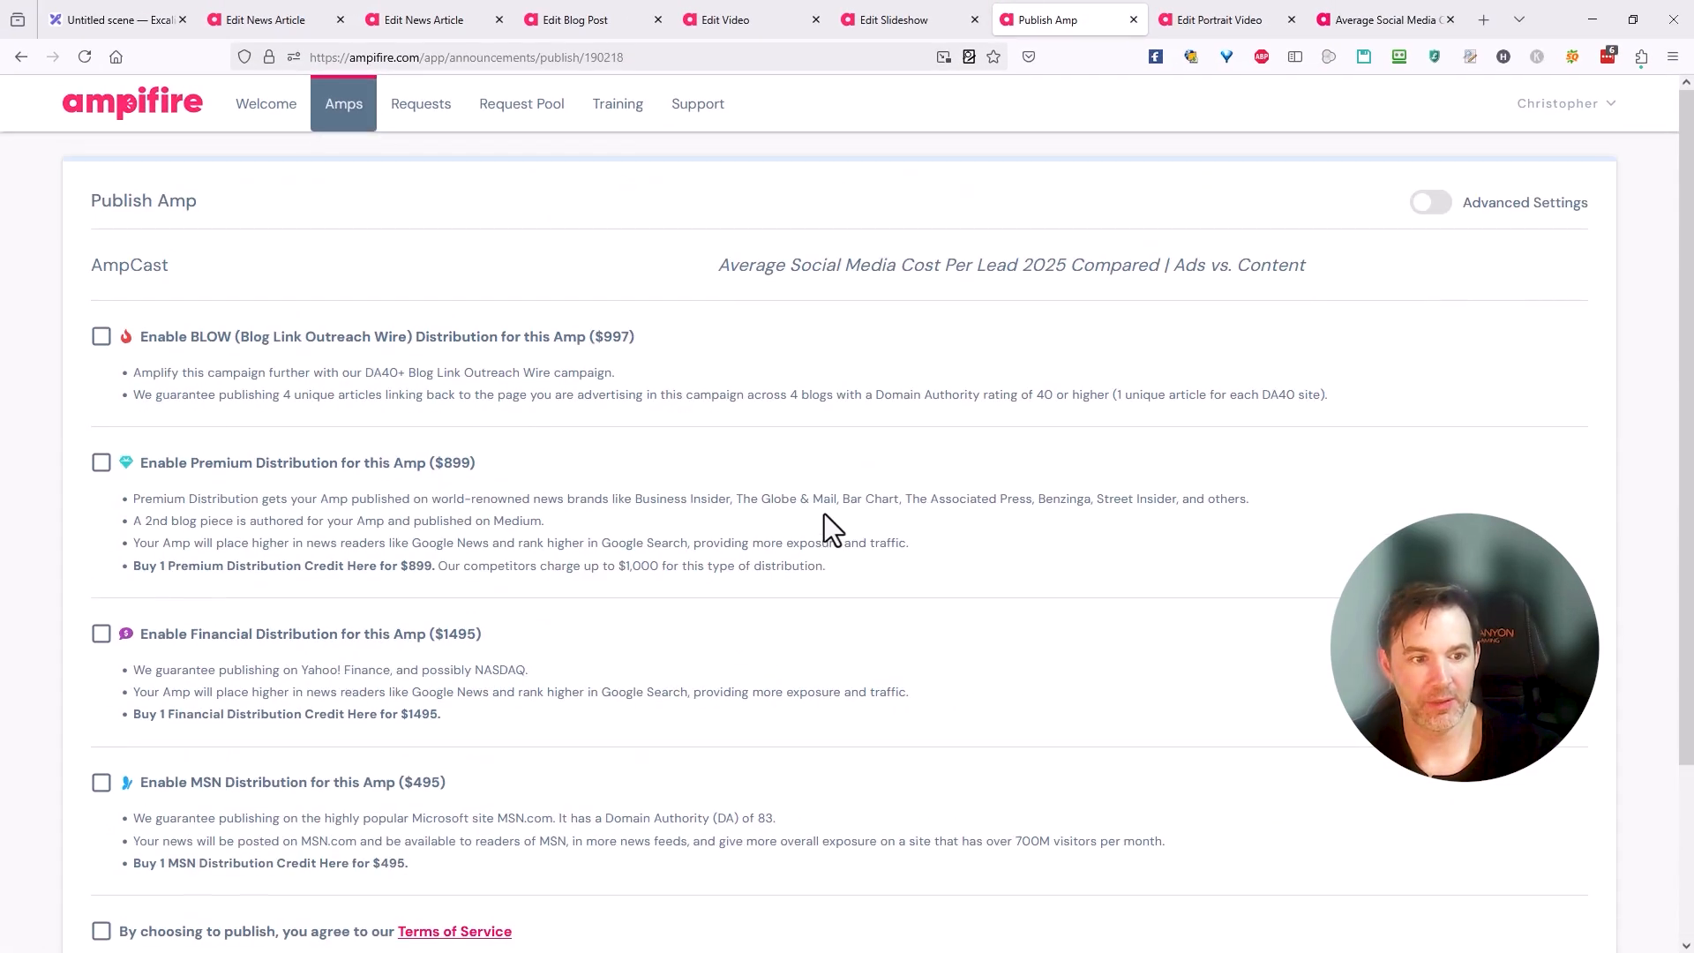
pyautogui.scroll(-3, 807, 590)
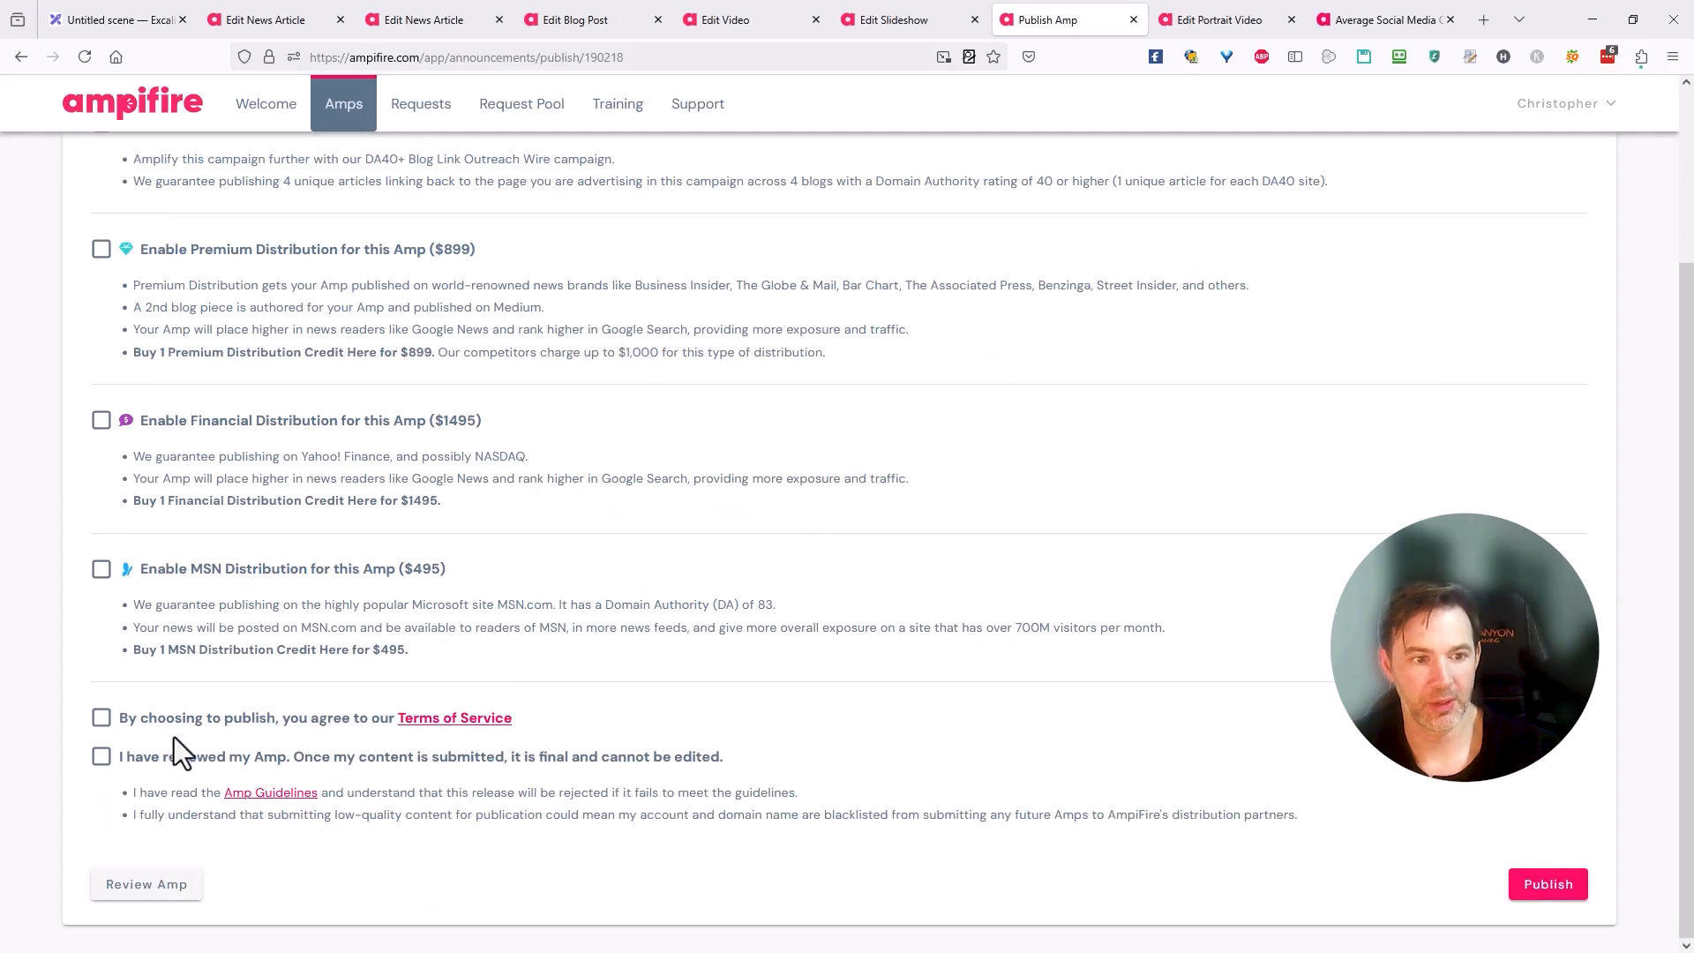